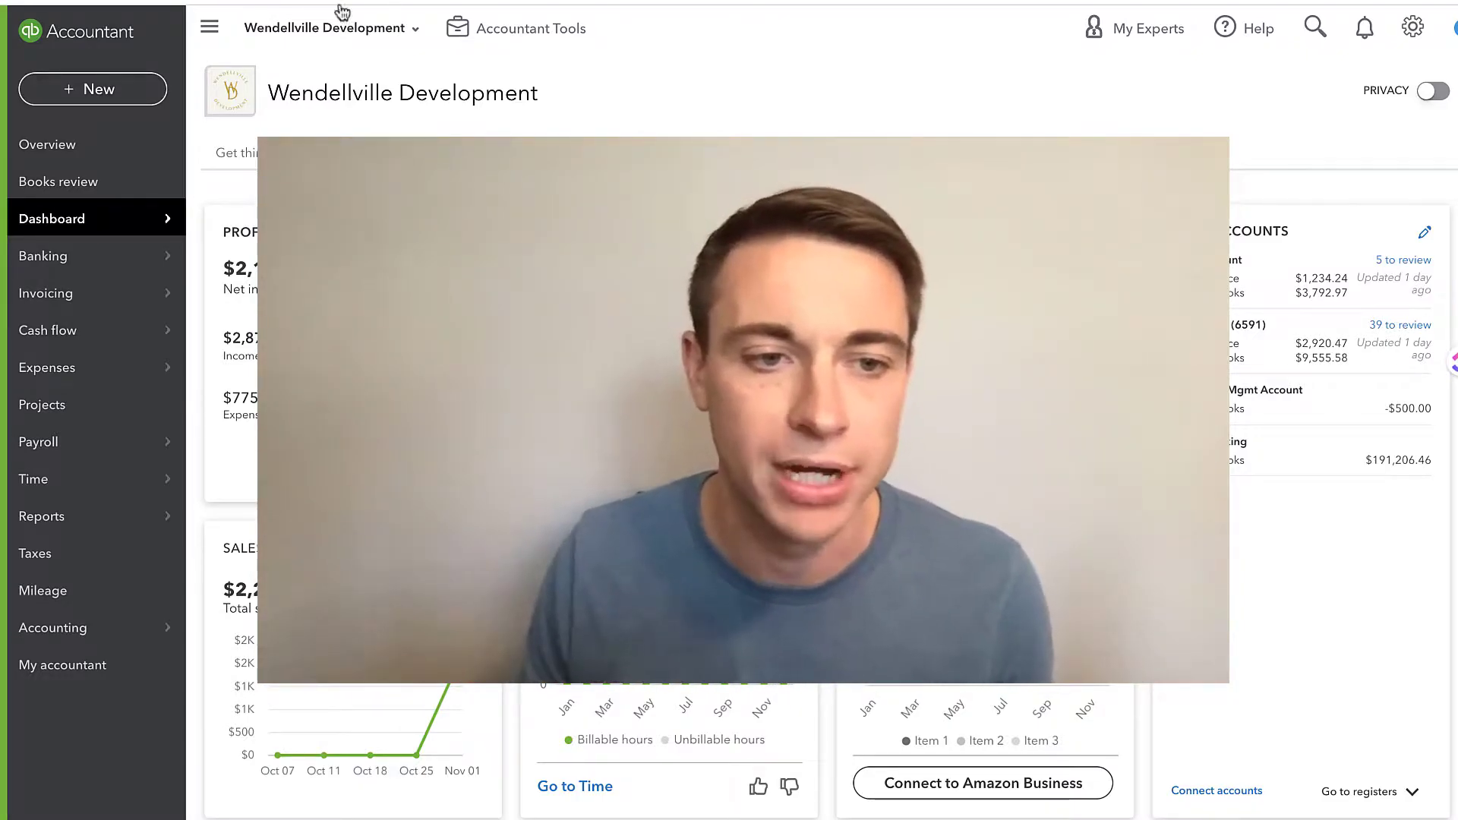
- Open the custom report Balance Sheet - 2019
{"action": "mouse_move", "coordinate": [117, 227]}
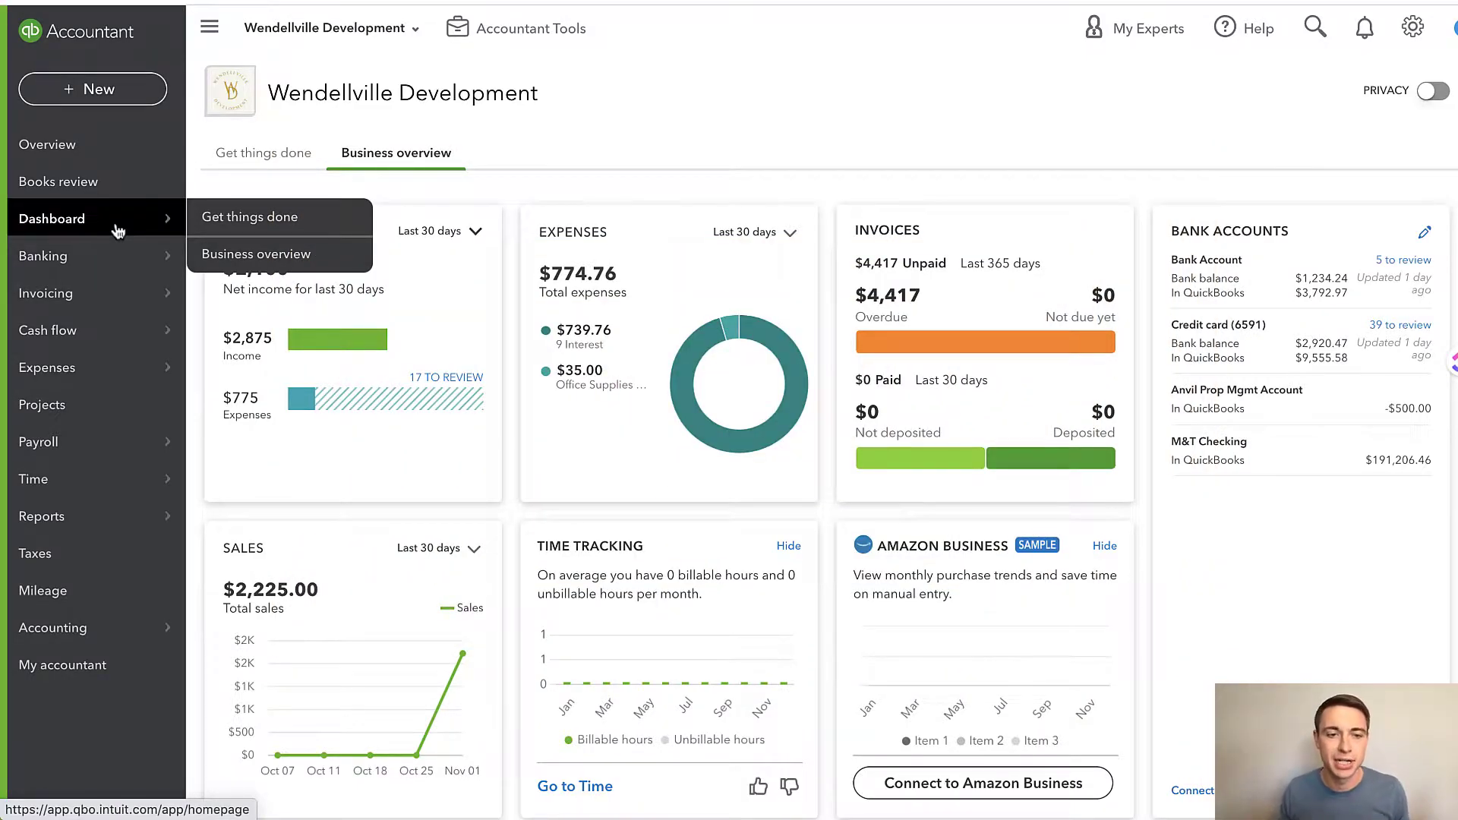
{"action": "mouse_move", "coordinate": [128, 635]}
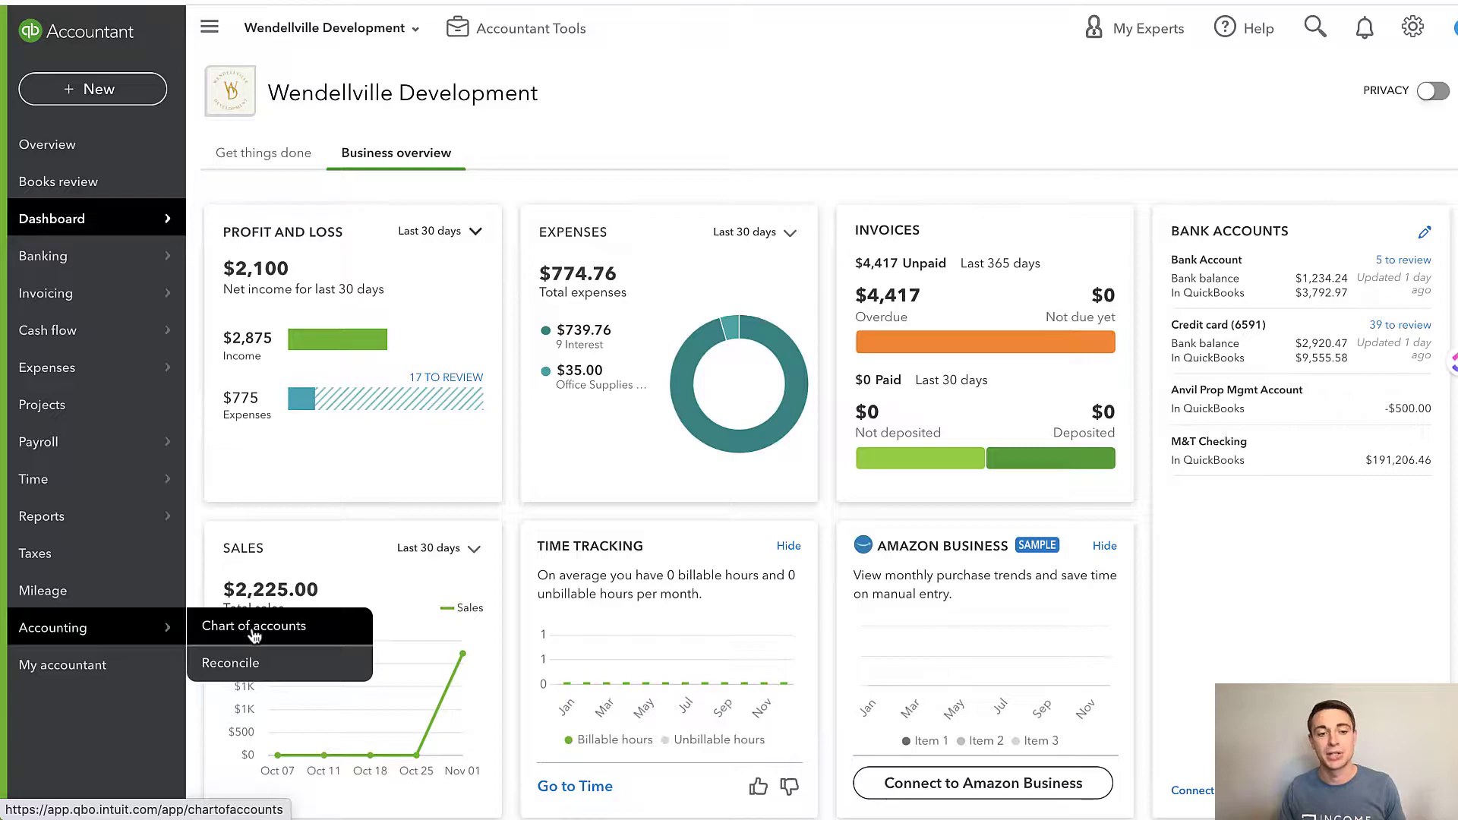
{"action": "mouse_move", "coordinate": [110, 521]}
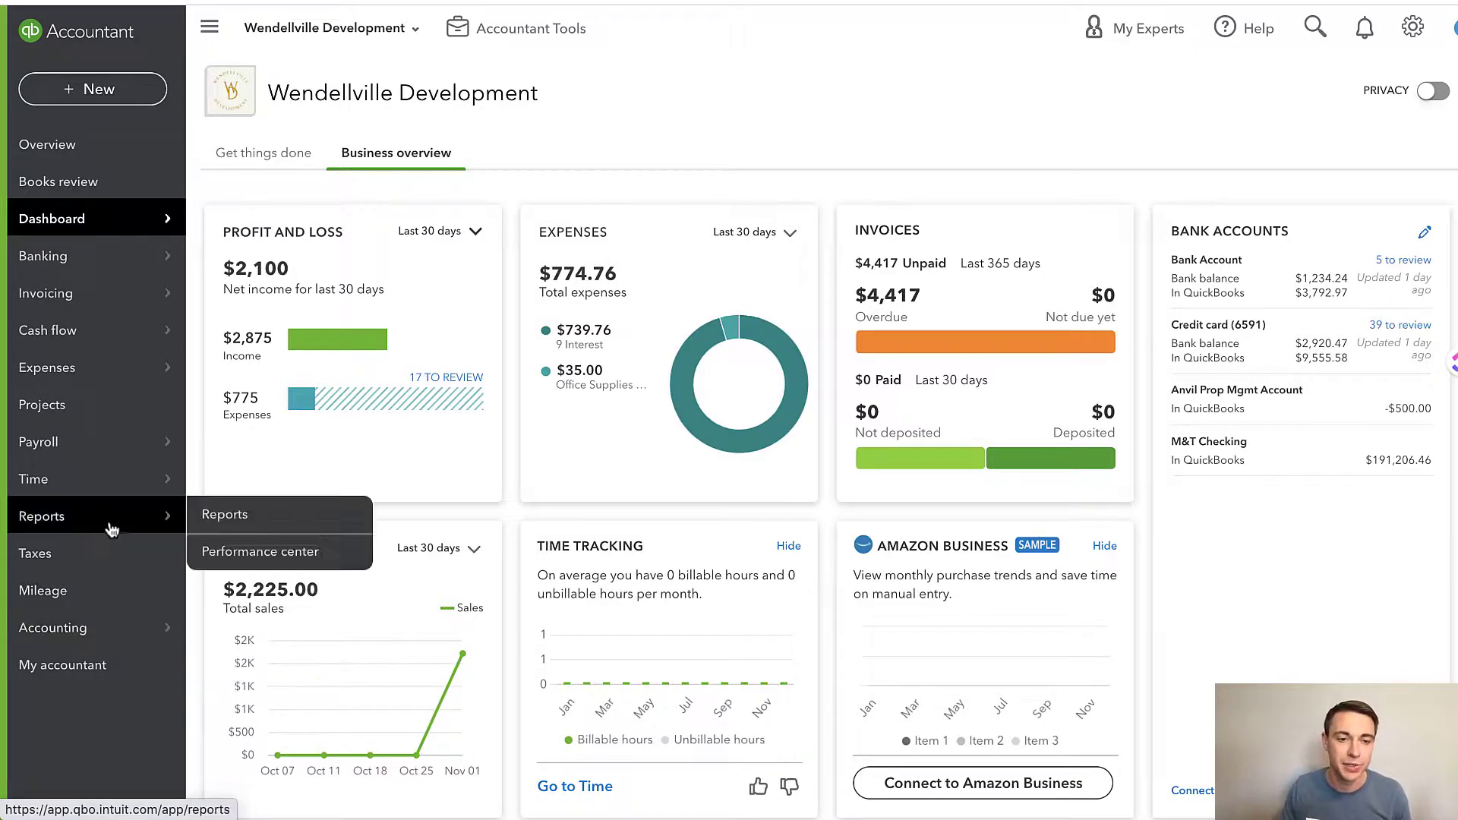
{"action": "left_click", "coordinate": [244, 516]}
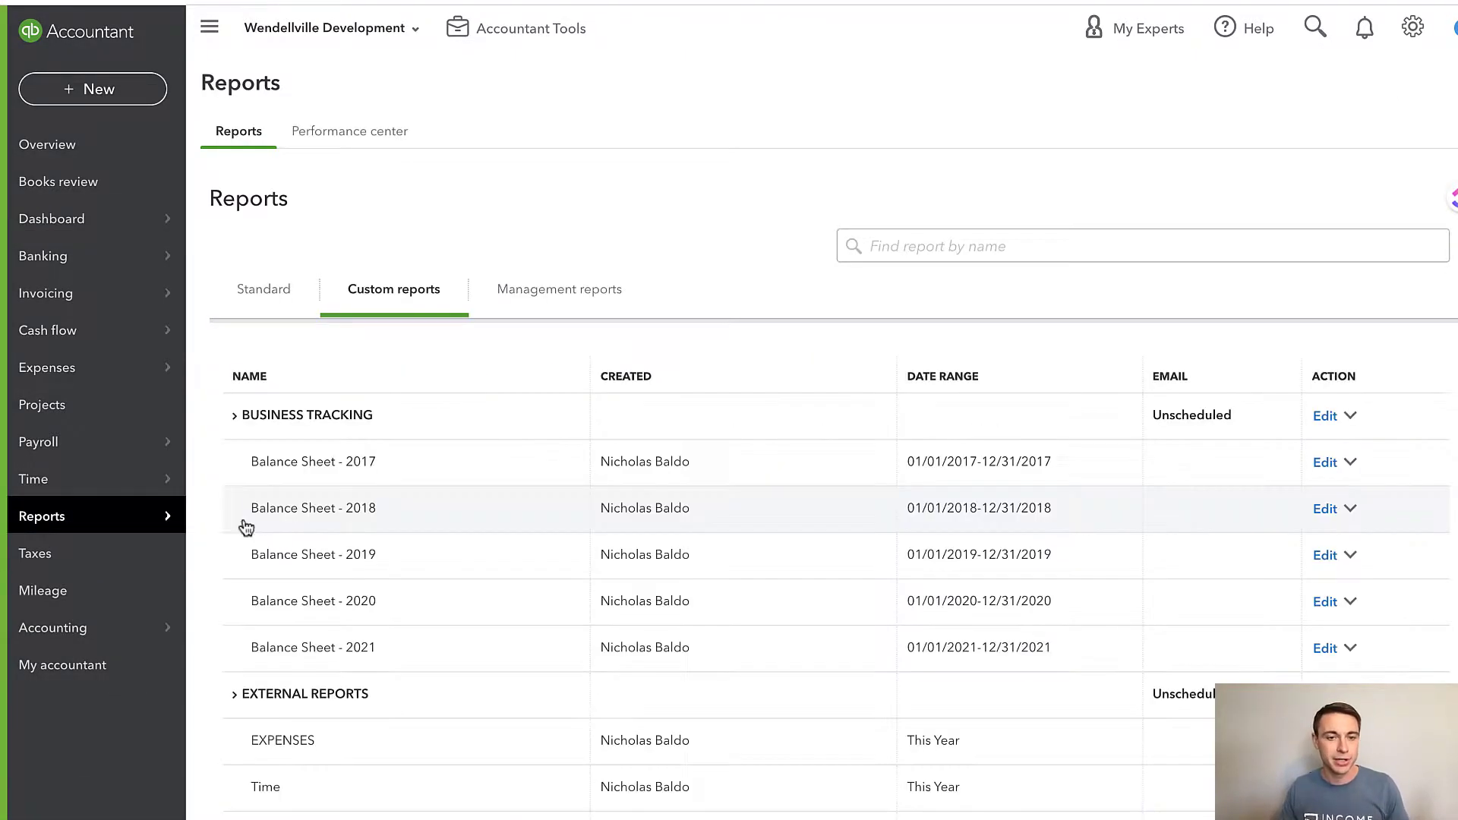
{"action": "left_click", "coordinate": [338, 560]}
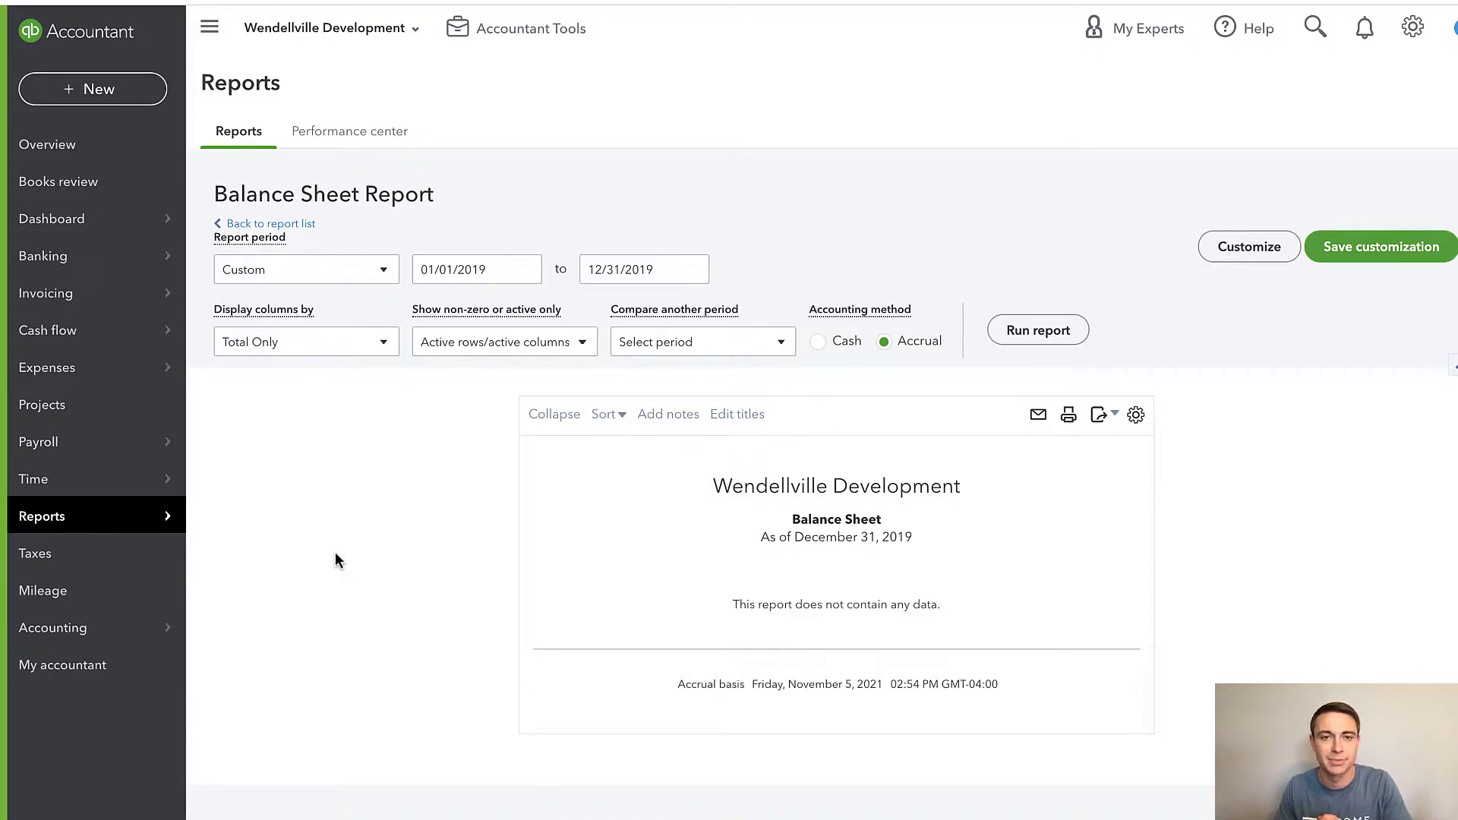
- Examine the Owner's Contributions/ Distributions equity account and its type and detail type in the chart of accounts
{"action": "left_click", "coordinate": [301, 629]}
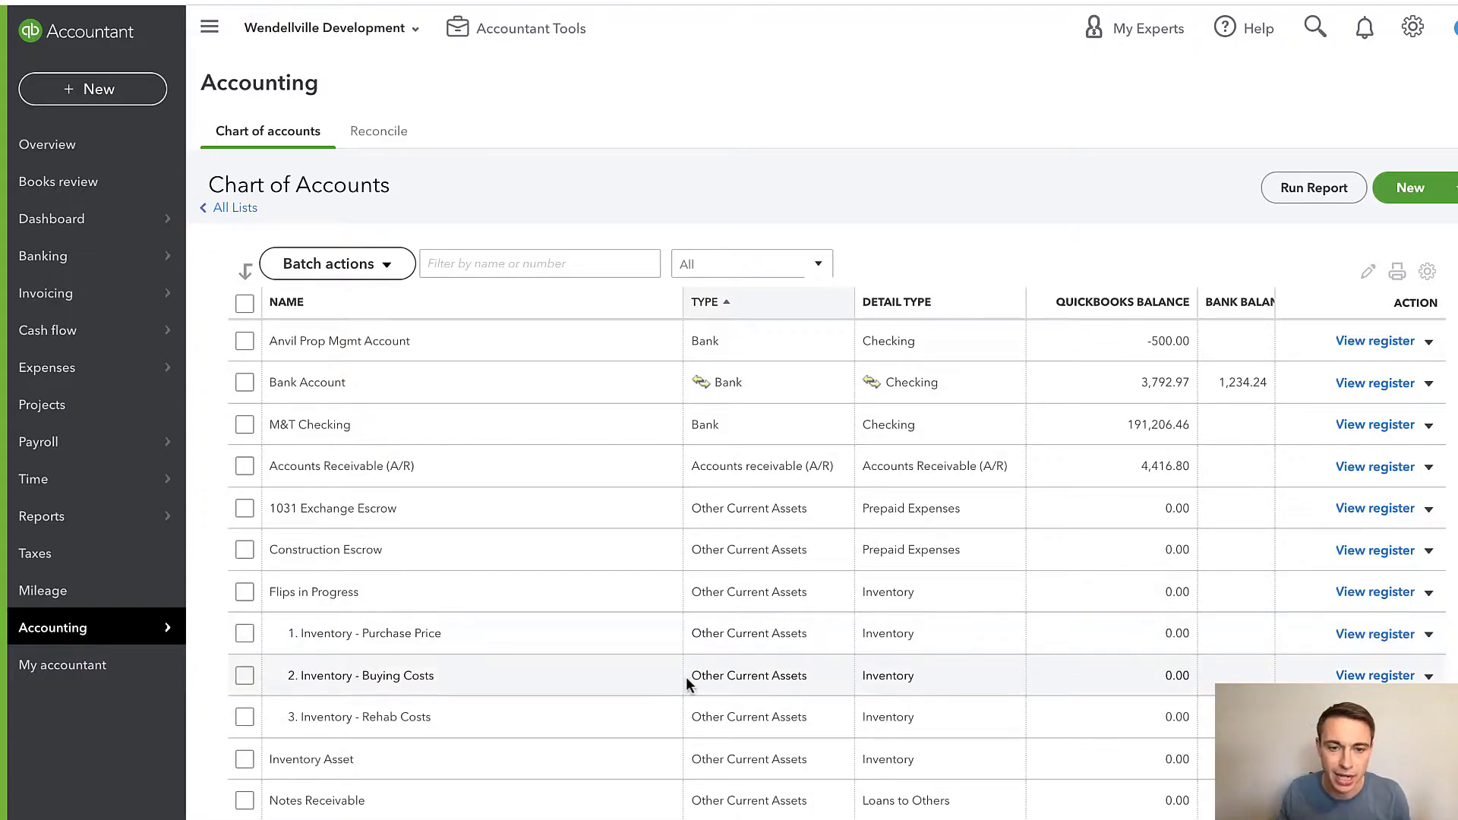
{"action": "scroll", "coordinate": [686, 676], "scroll_direction": "down", "scroll_amount": 10}
{"action": "scroll", "coordinate": [686, 677], "scroll_direction": "down", "scroll_amount": 20}
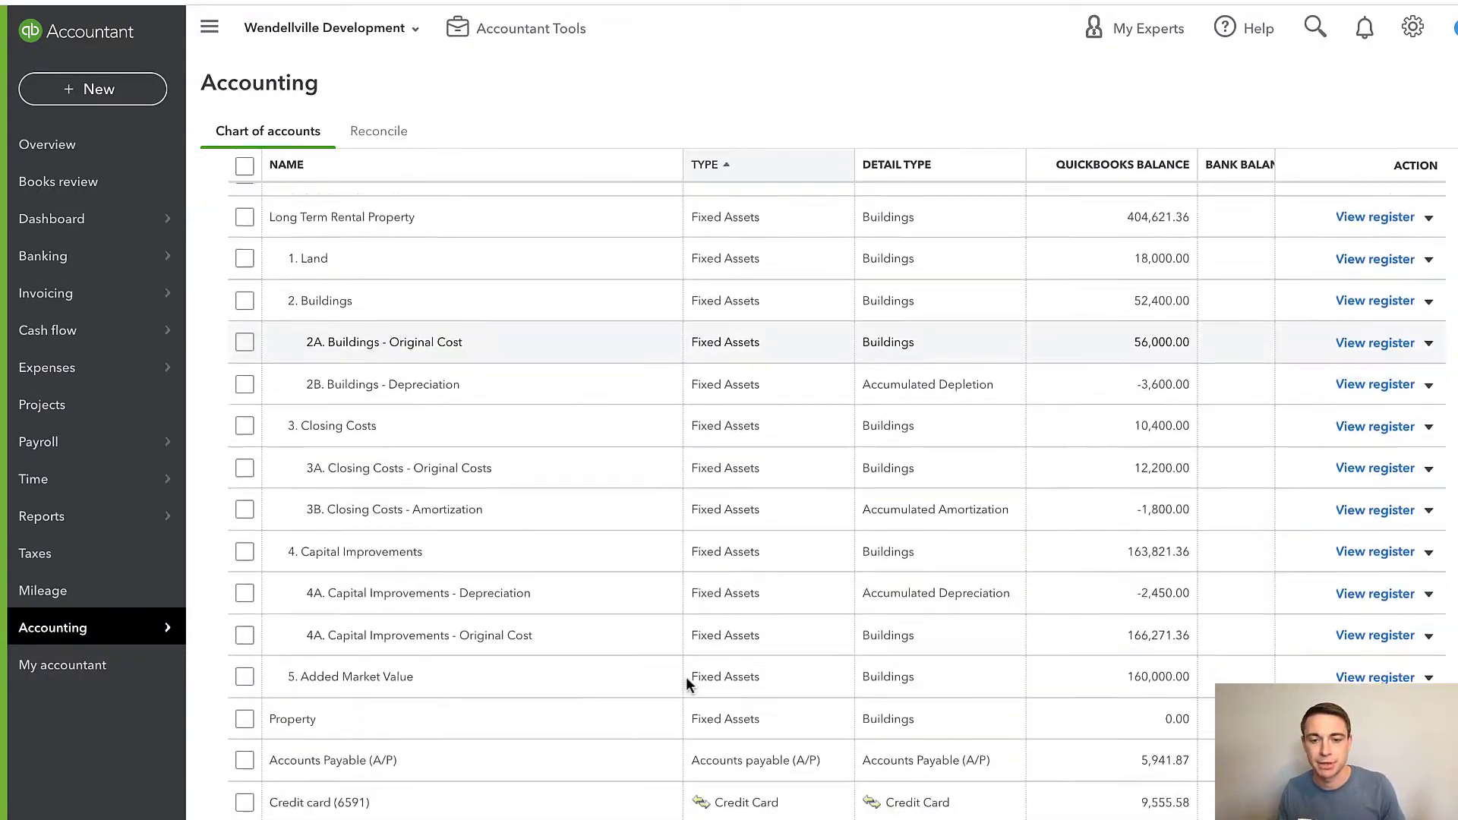
{"action": "scroll", "coordinate": [682, 681], "scroll_direction": "up", "scroll_amount": 4}
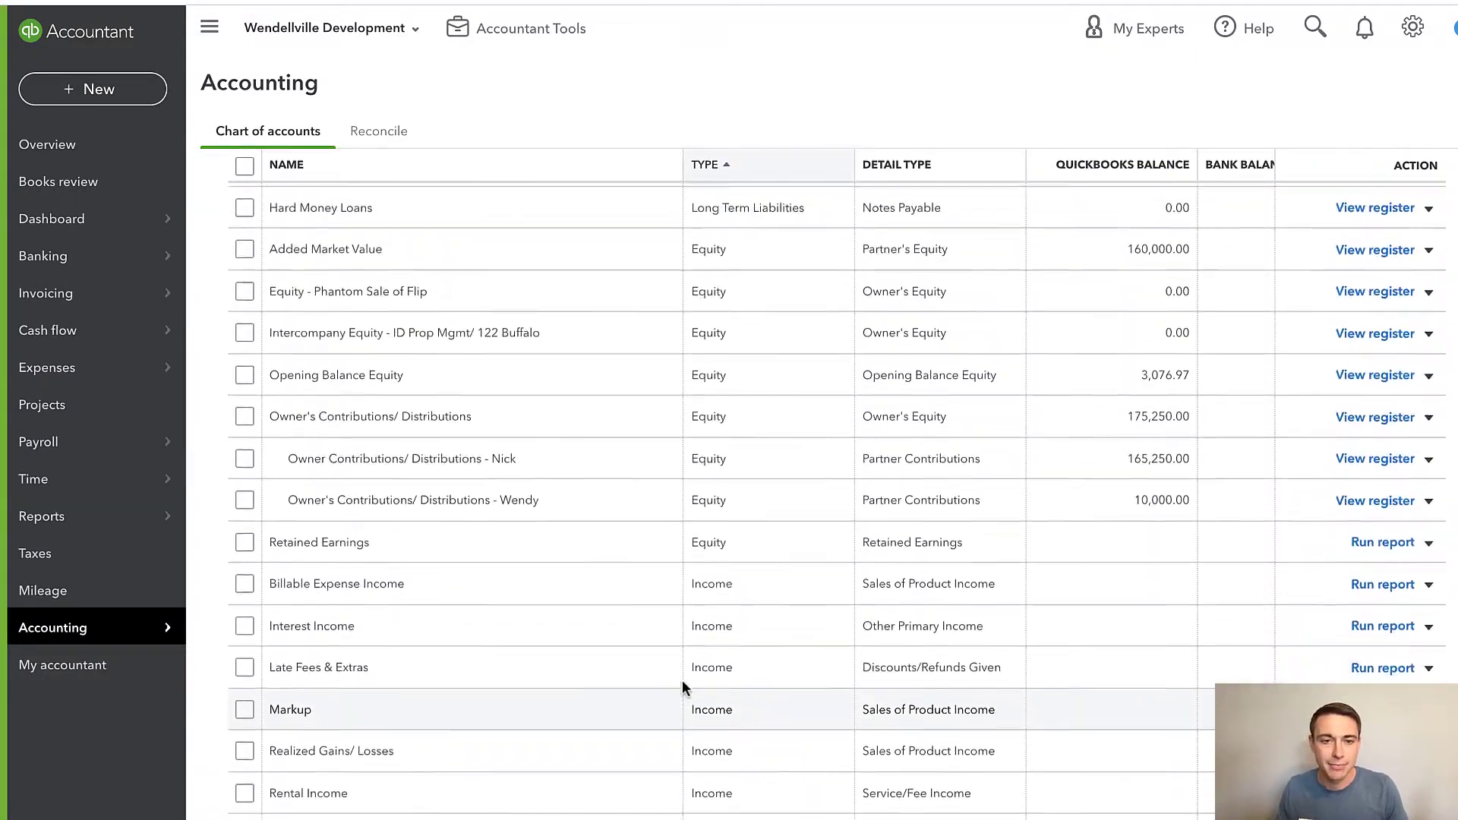
{"action": "left_click_drag", "start_coordinate": [271, 418], "coordinate": [465, 417]}
{"action": "left_click_drag", "start_coordinate": [686, 418], "coordinate": [980, 431]}
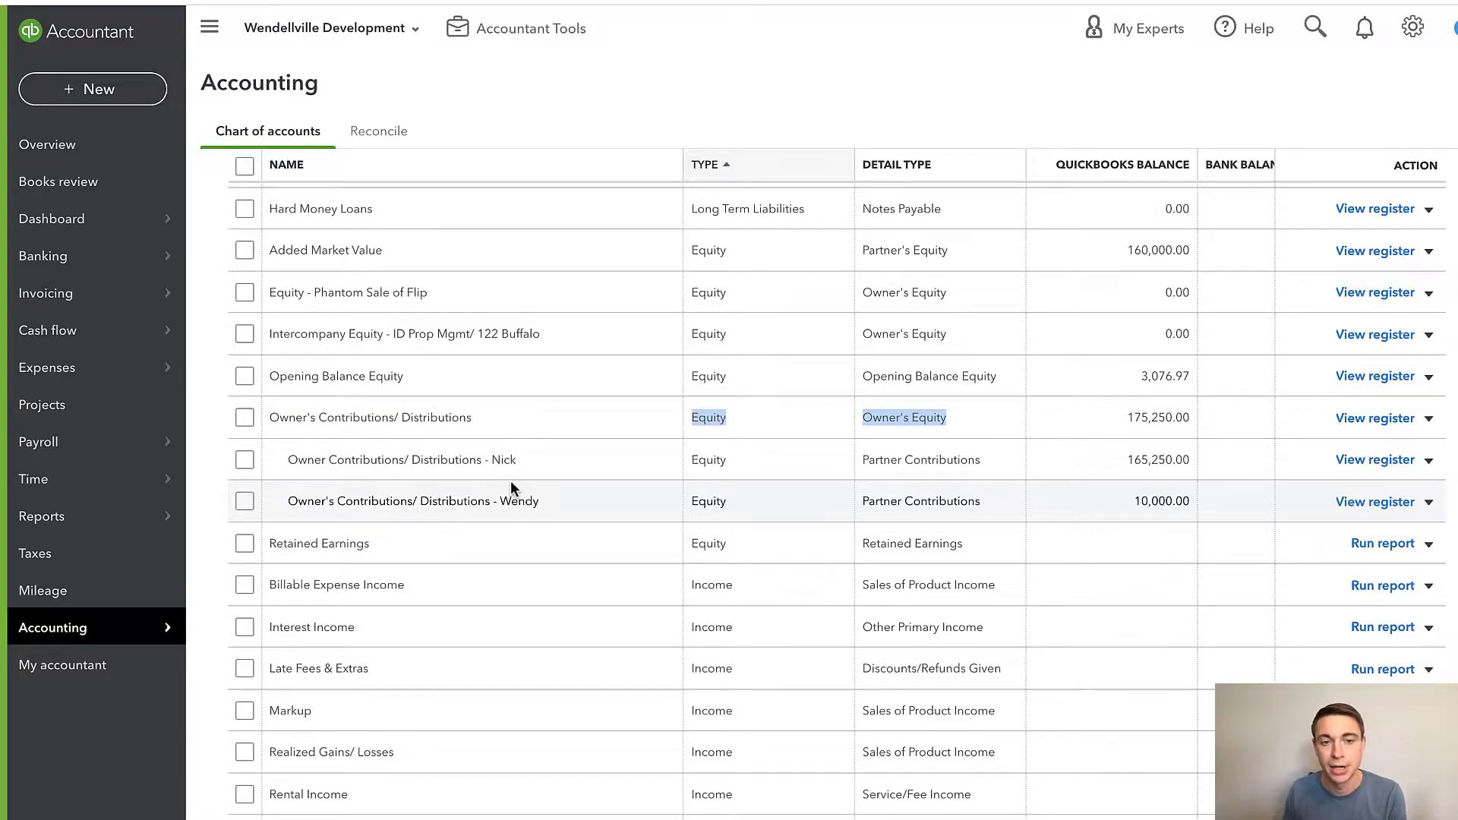
{"action": "left_click", "coordinate": [328, 415]}
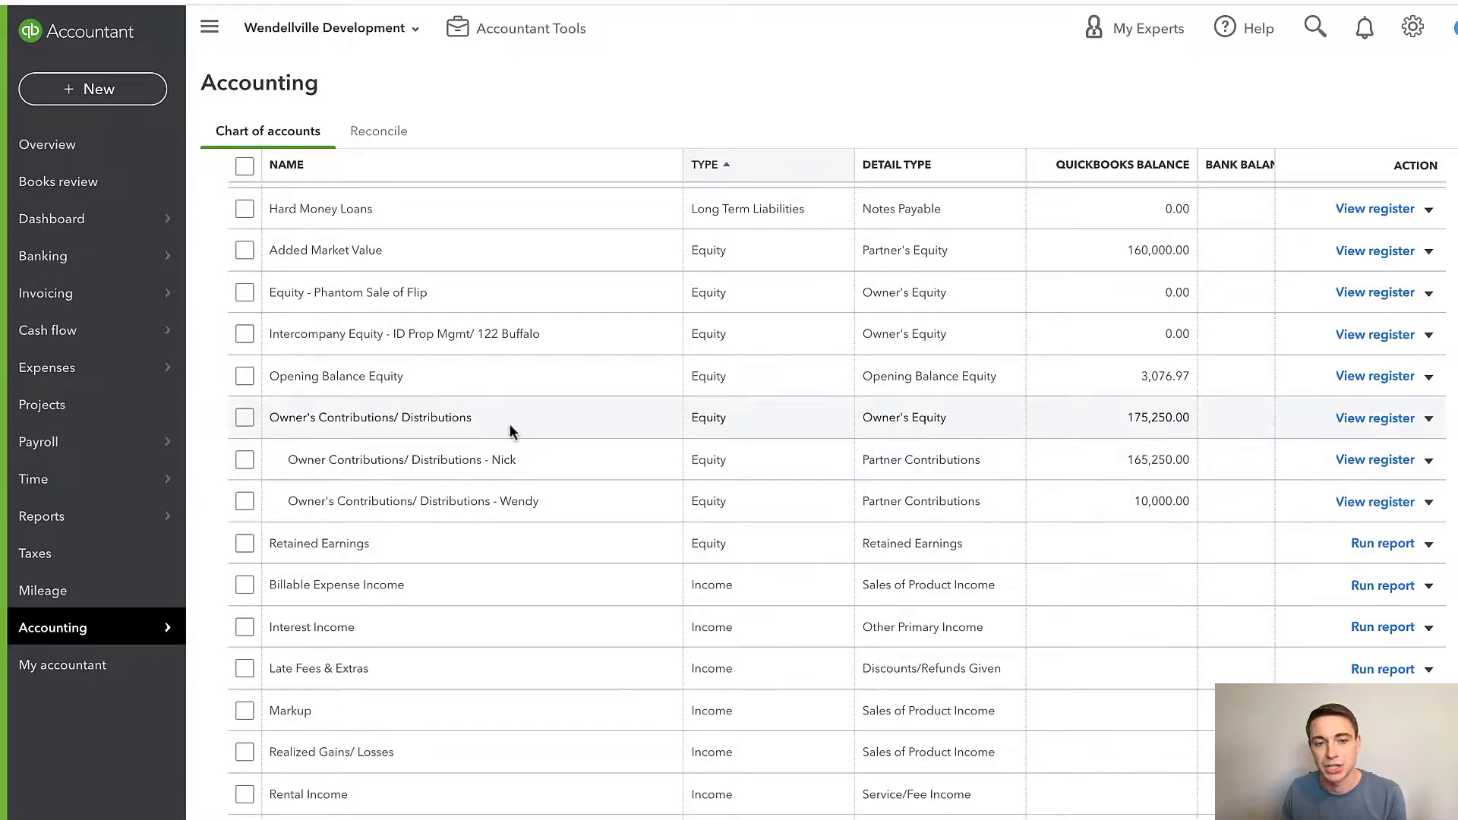
{"action": "left_click_drag", "start_coordinate": [490, 422], "coordinate": [384, 420]}
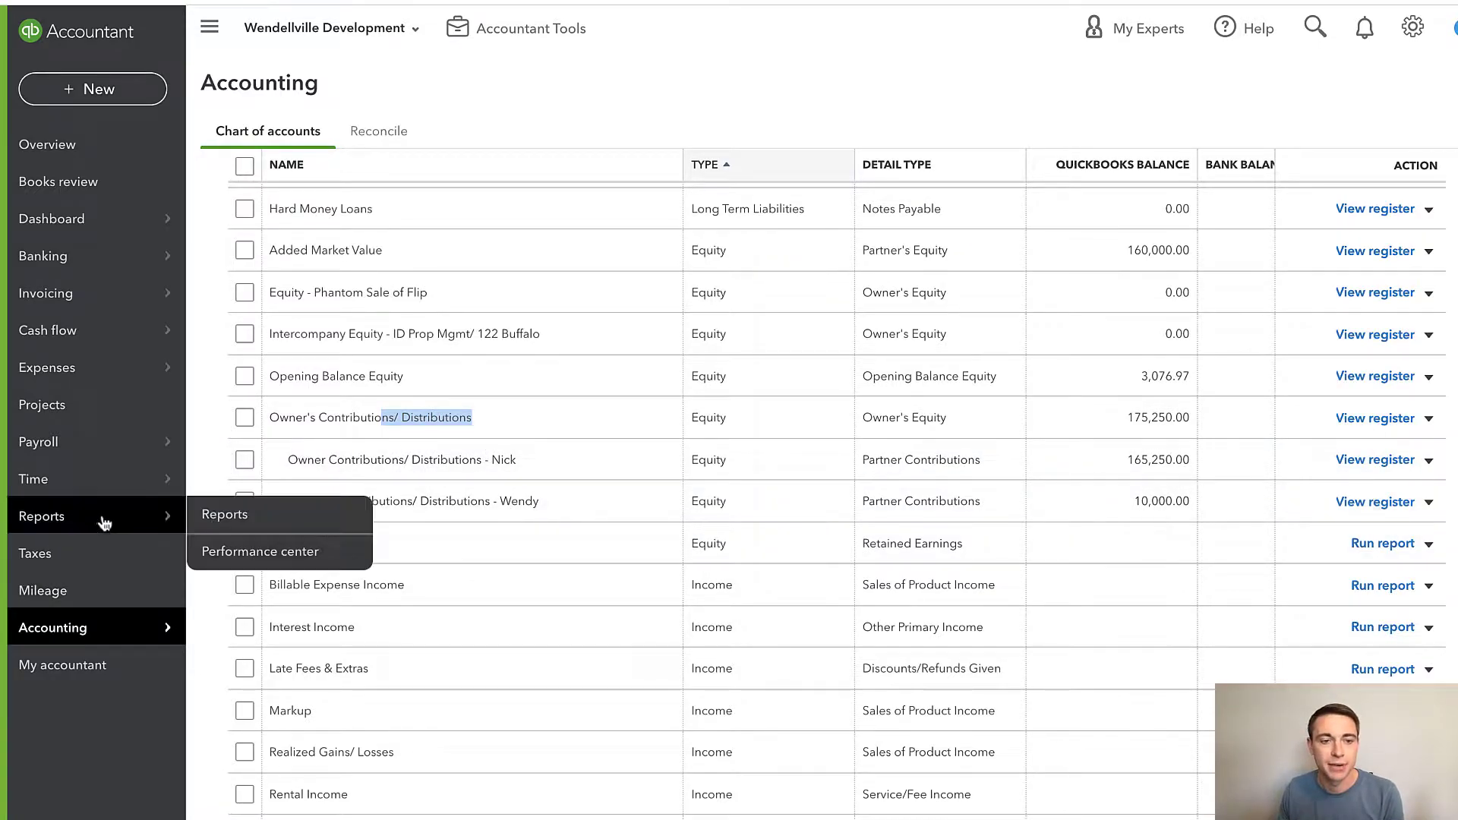
- Return to the custom reports and reopen the 2019 balance sheet
{"action": "mouse_move", "coordinate": [104, 516]}
{"action": "left_click", "coordinate": [283, 521]}
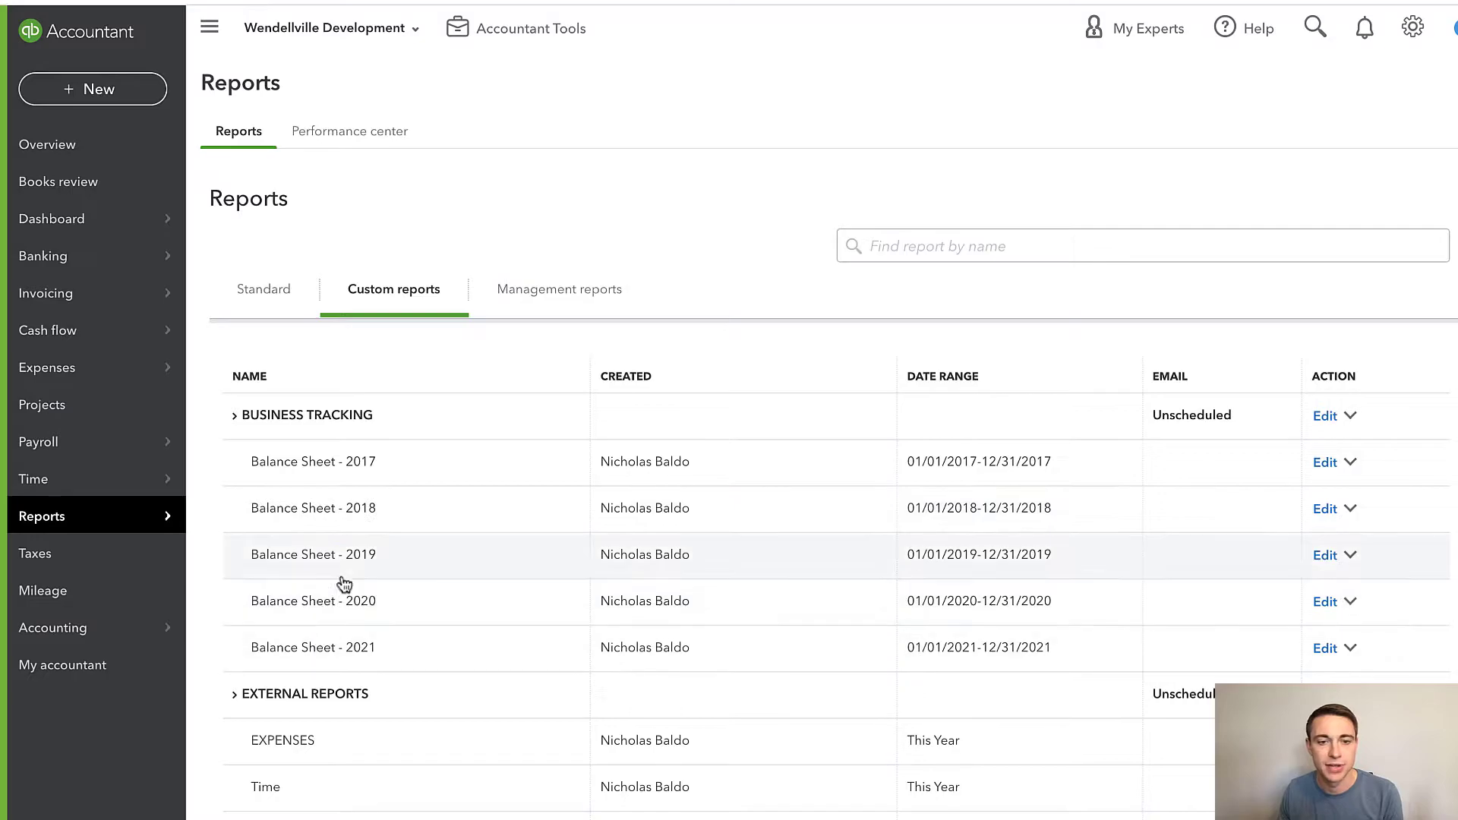
{"action": "left_click", "coordinate": [341, 560]}
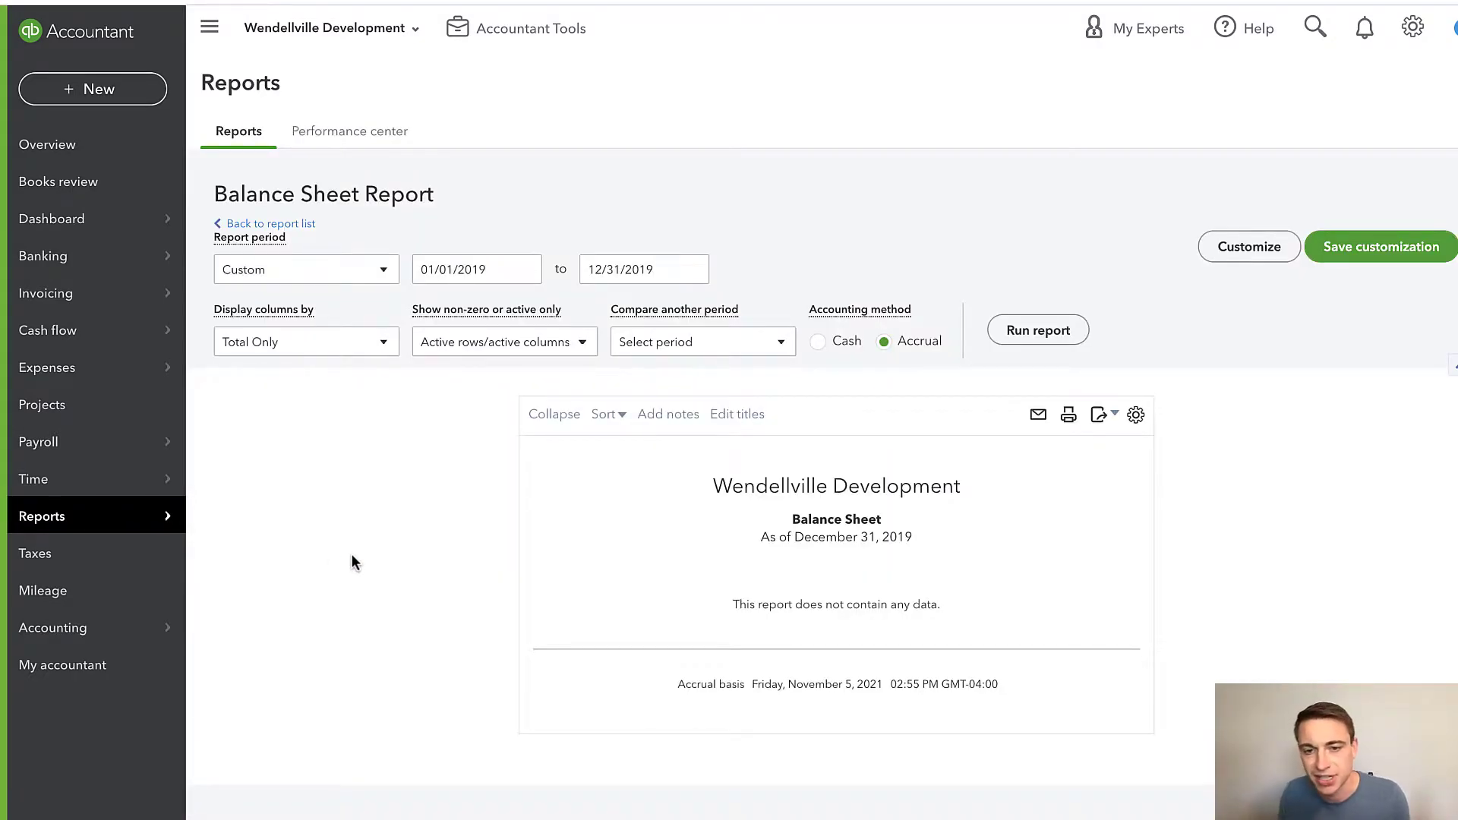
- Start a new journal entry and set its journal date to 04/01/2019
{"action": "left_click", "coordinate": [139, 81]}
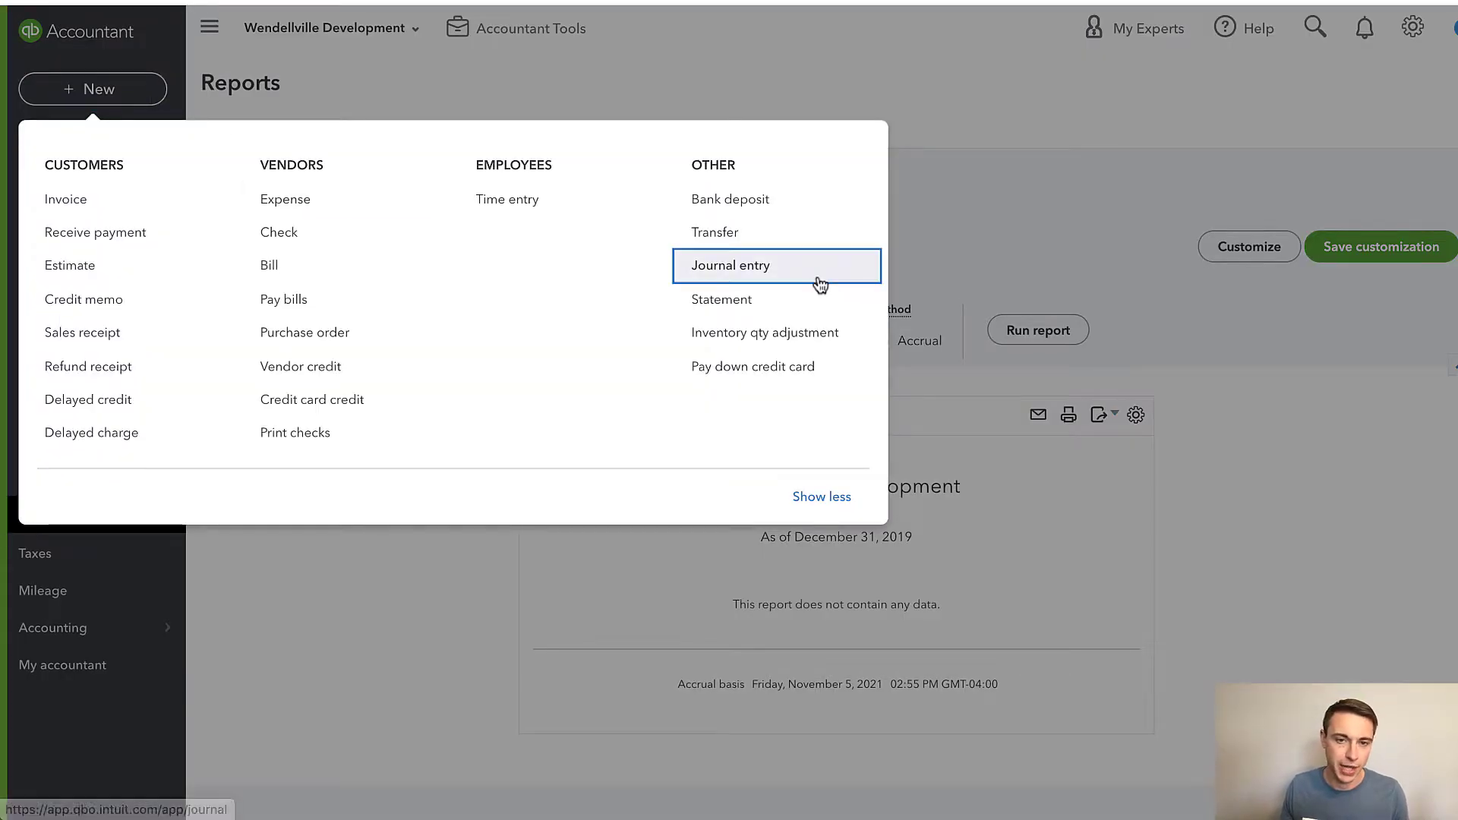
{"action": "left_click", "coordinate": [820, 283]}
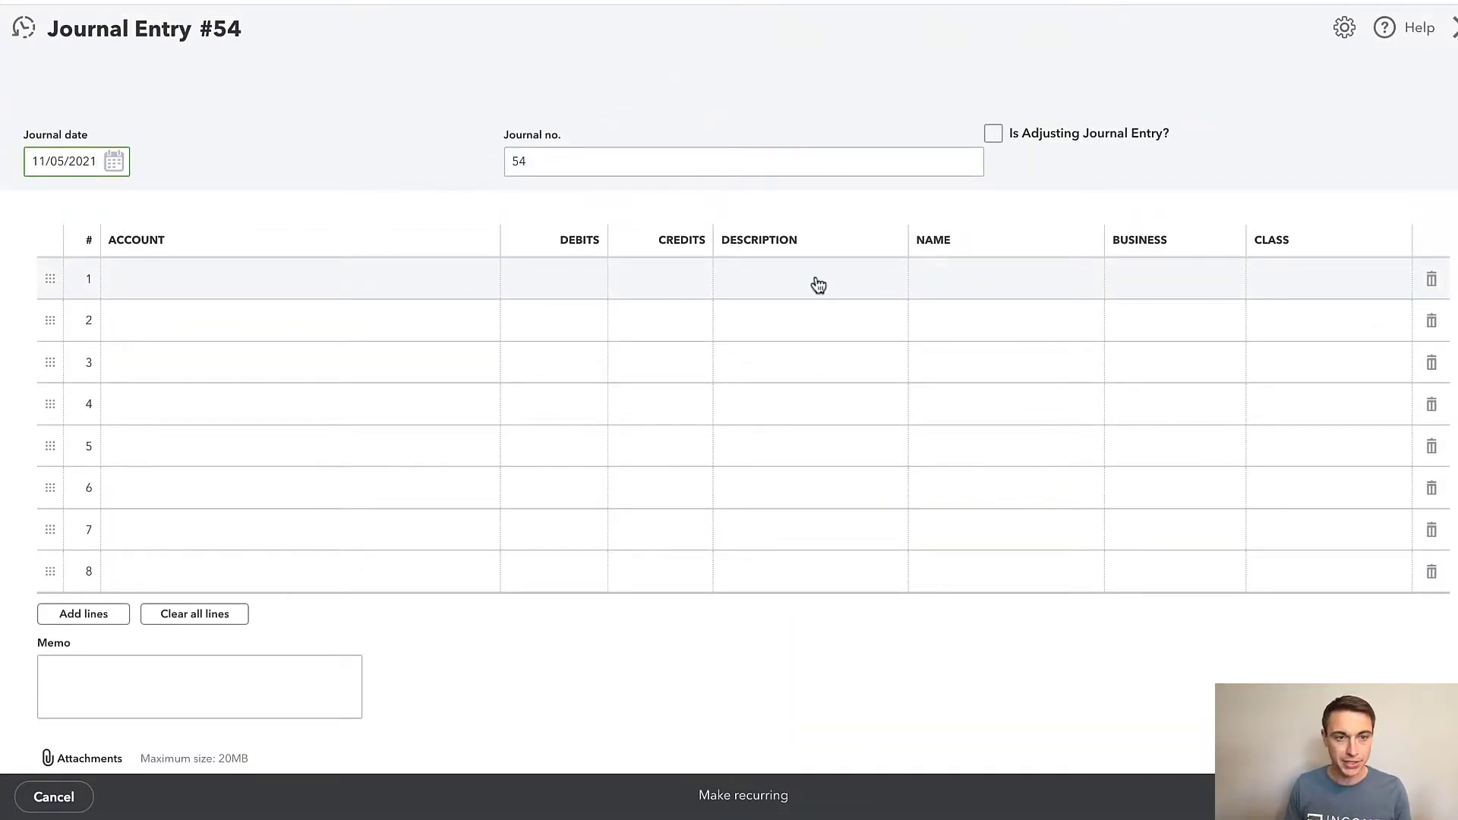
{"action": "type", "text": "4/01/2019"}
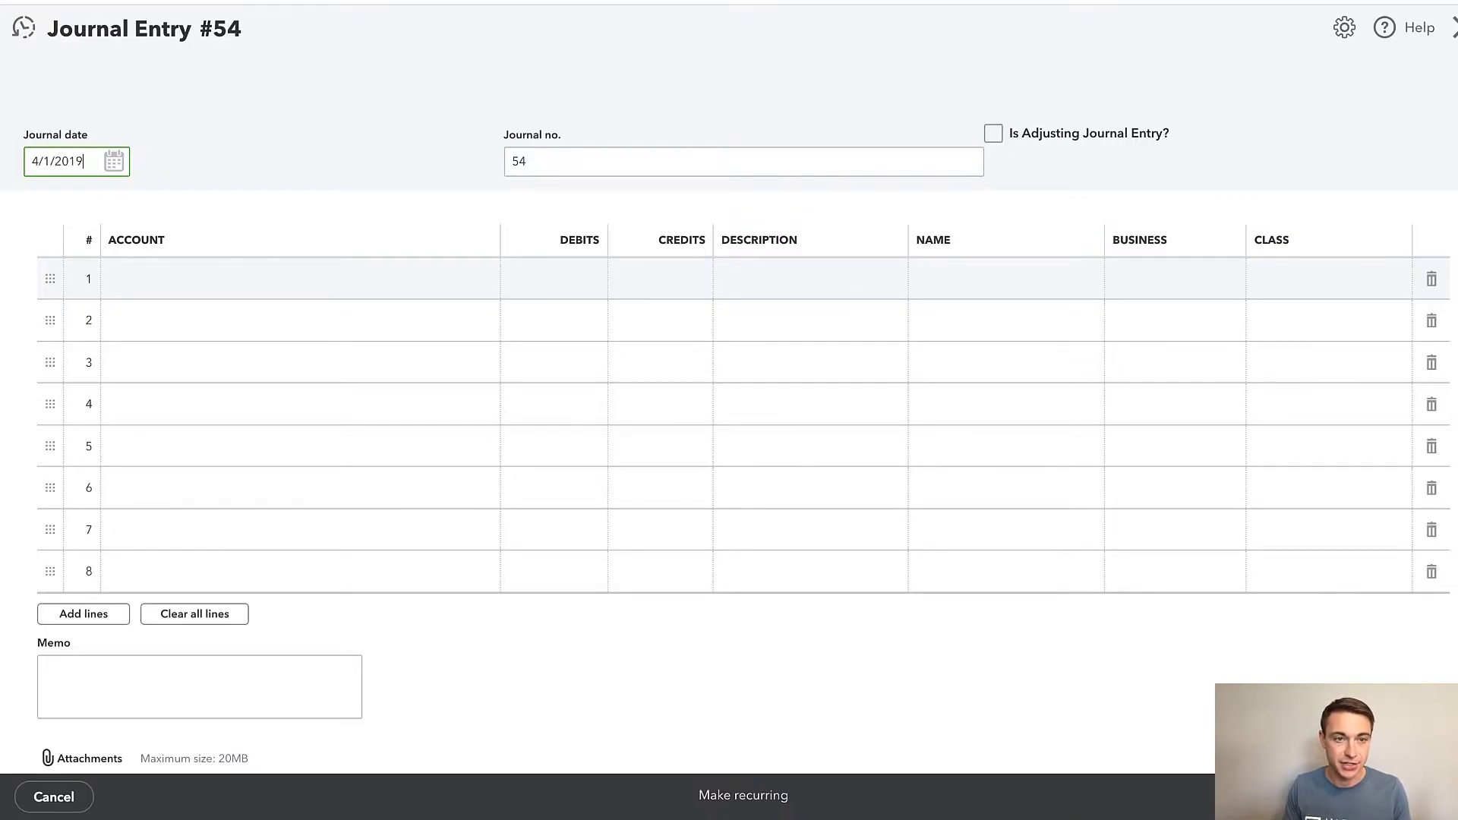
{"action": "key", "text": "Tab"}
{"action": "key", "text": "Tab"}
{"action": "key", "text": "Tab"}
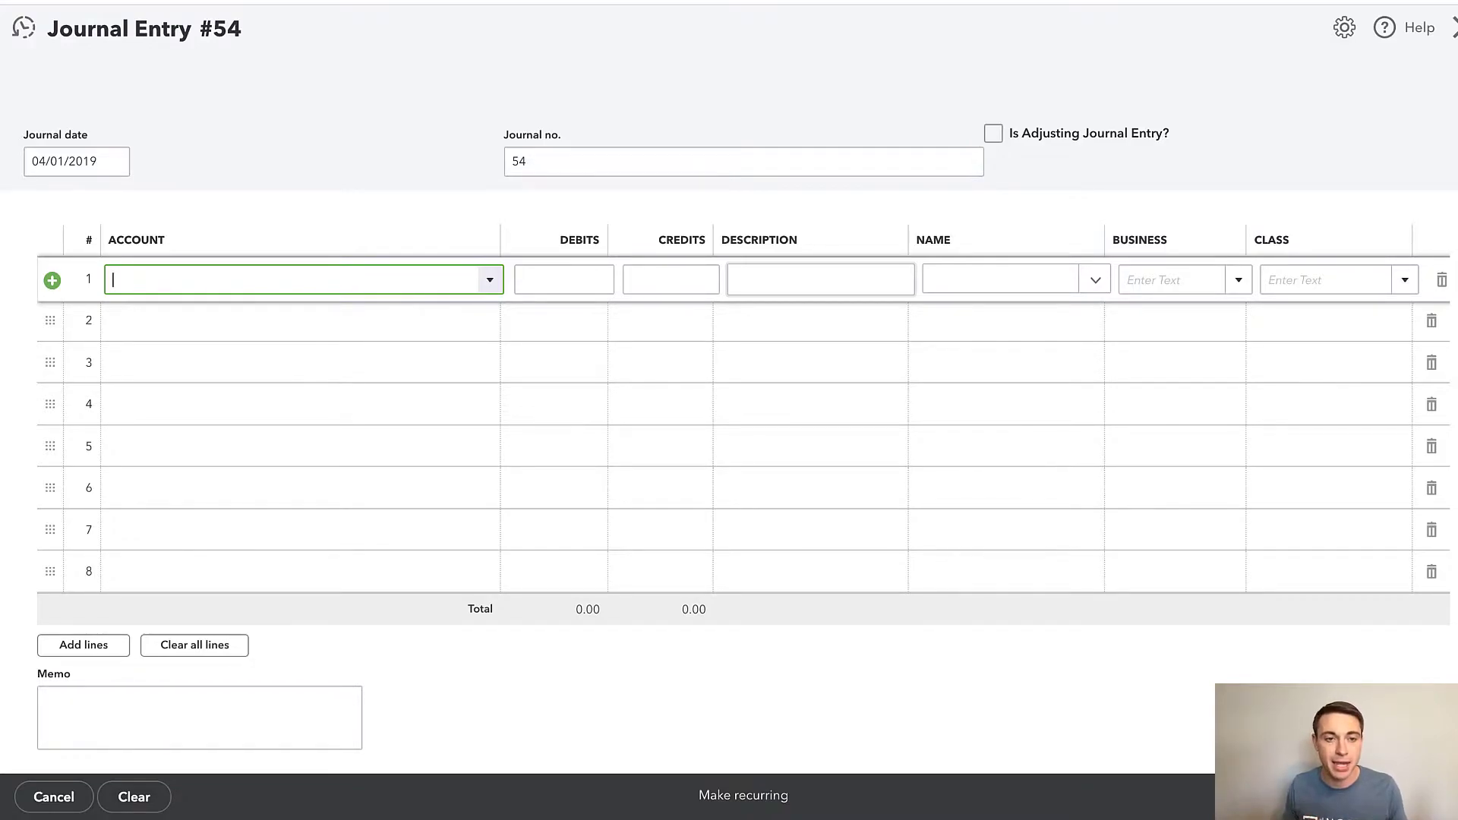
- On line 1, debit Bank Account 5,000.00 with the description "Cash from Owner's Investment"
{"action": "type", "text": "bank"}
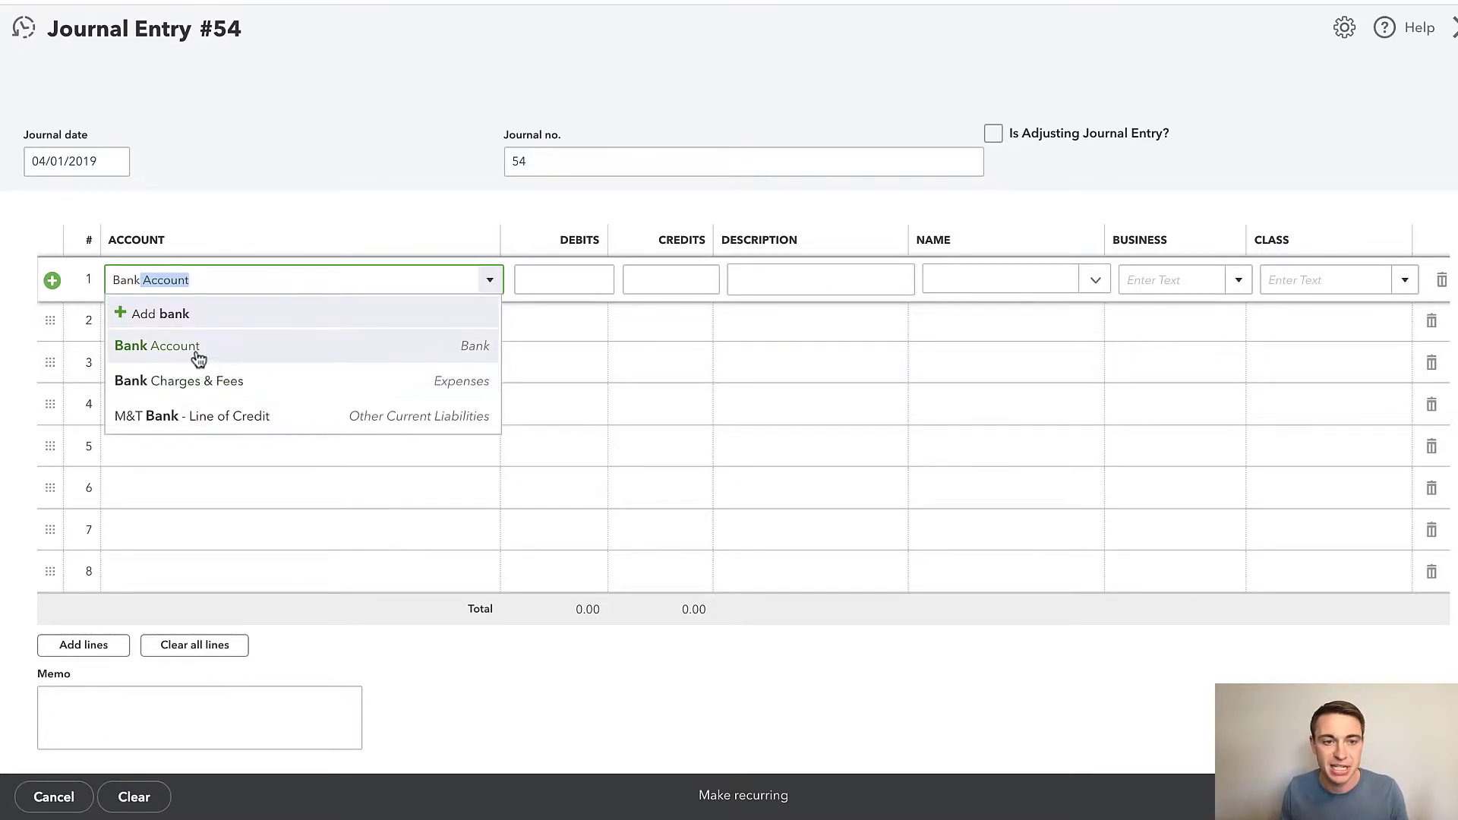
{"action": "left_click", "coordinate": [202, 355]}
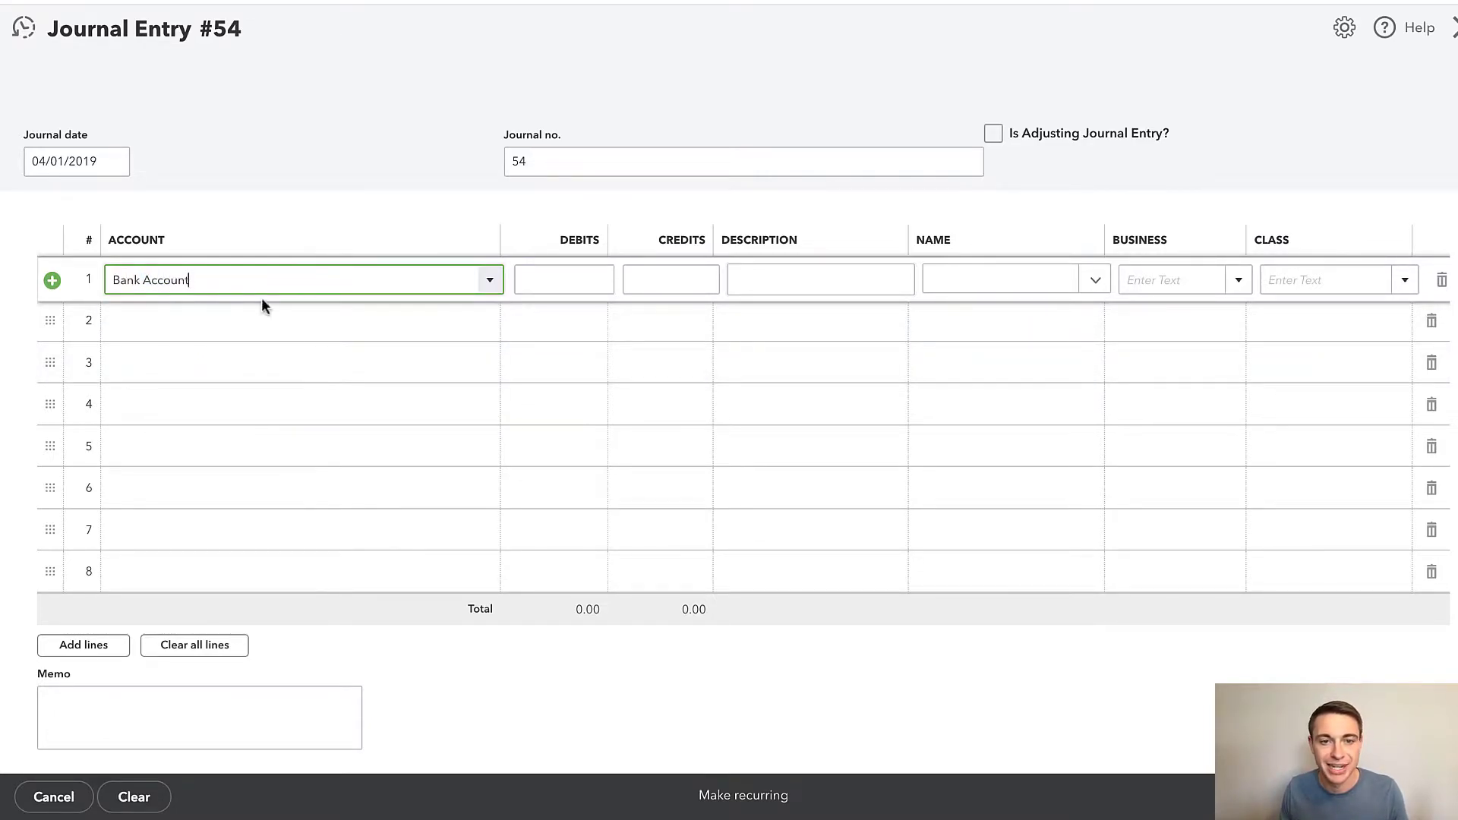
{"action": "left_click", "coordinate": [557, 283]}
{"action": "type", "text": "5"}
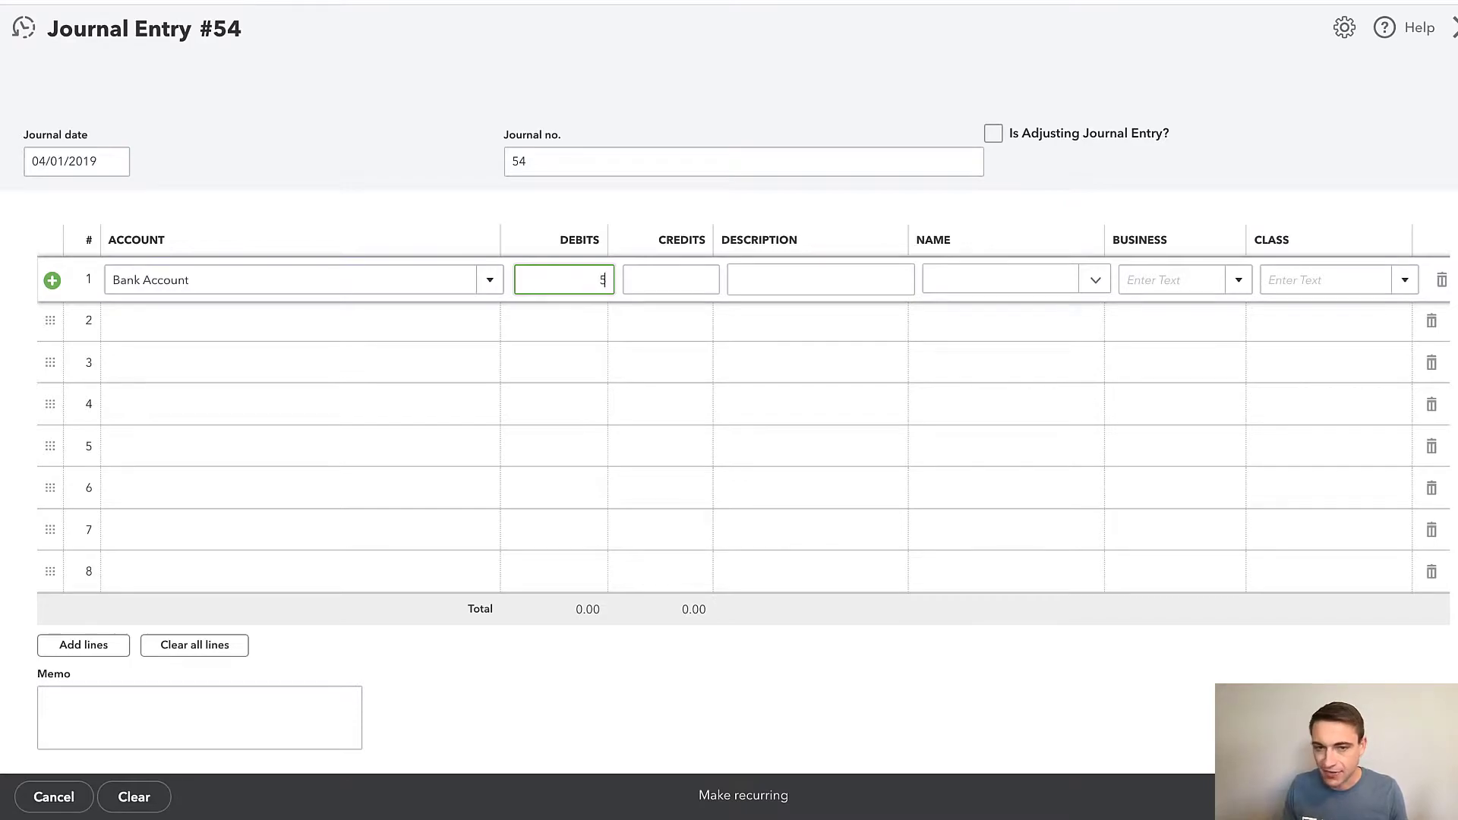
{"action": "type", "text": ",0000"}
{"action": "key", "text": "Tab"}
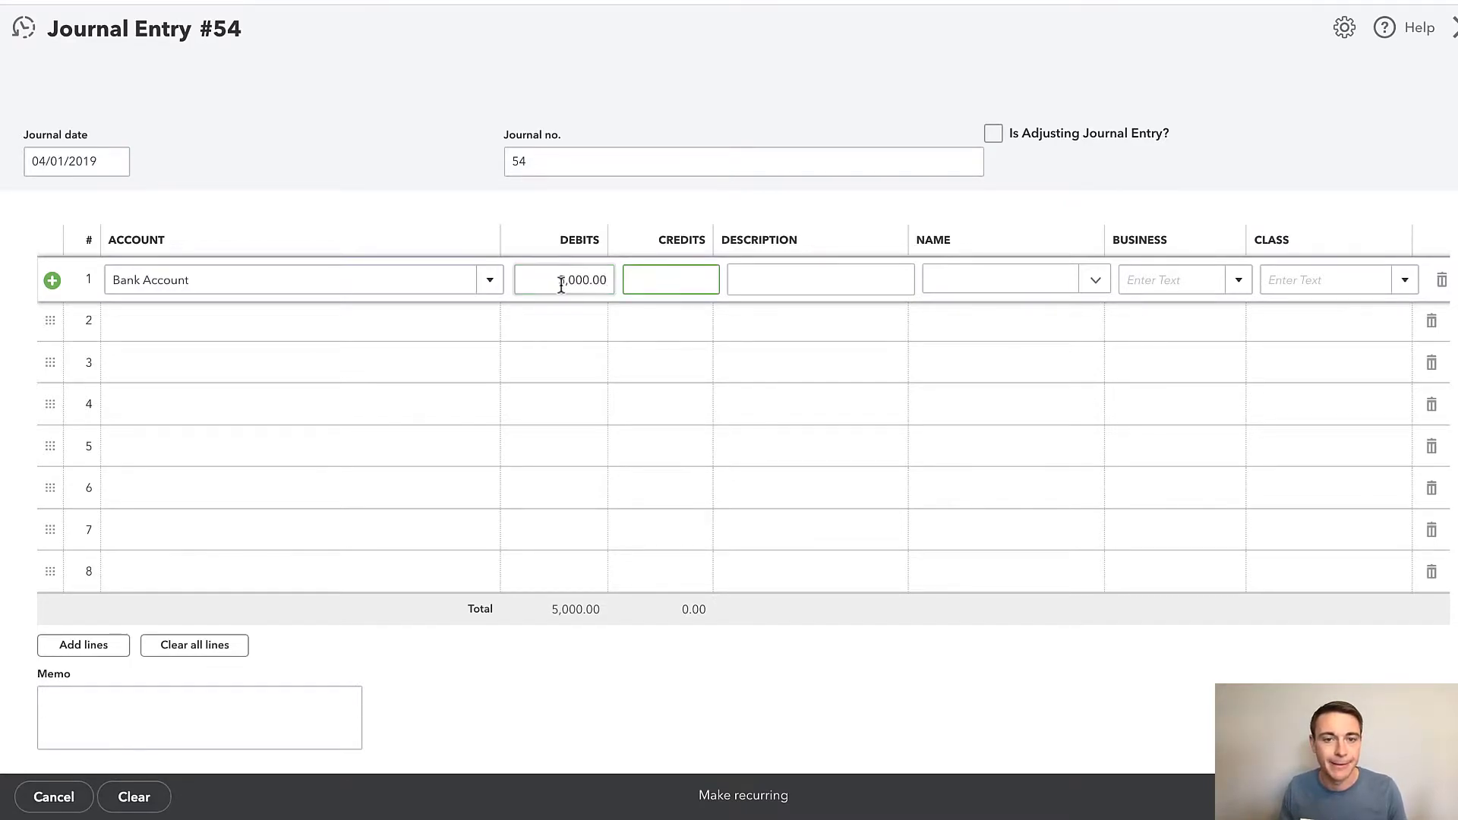
{"action": "left_click", "coordinate": [801, 274]}
{"action": "type", "text": "Cash f"}
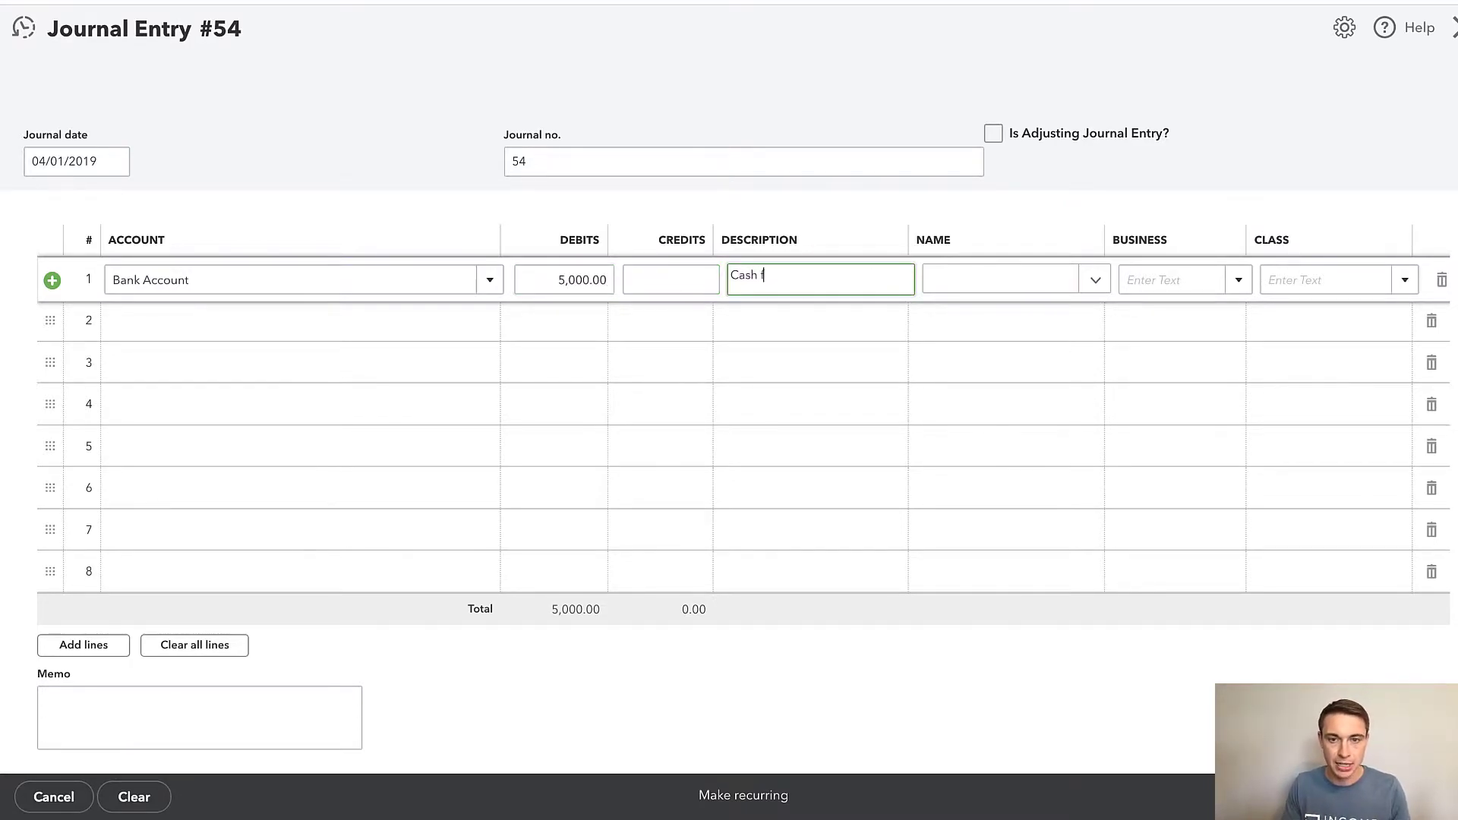
{"action": "type", "text": "rom Owner's Inves"}
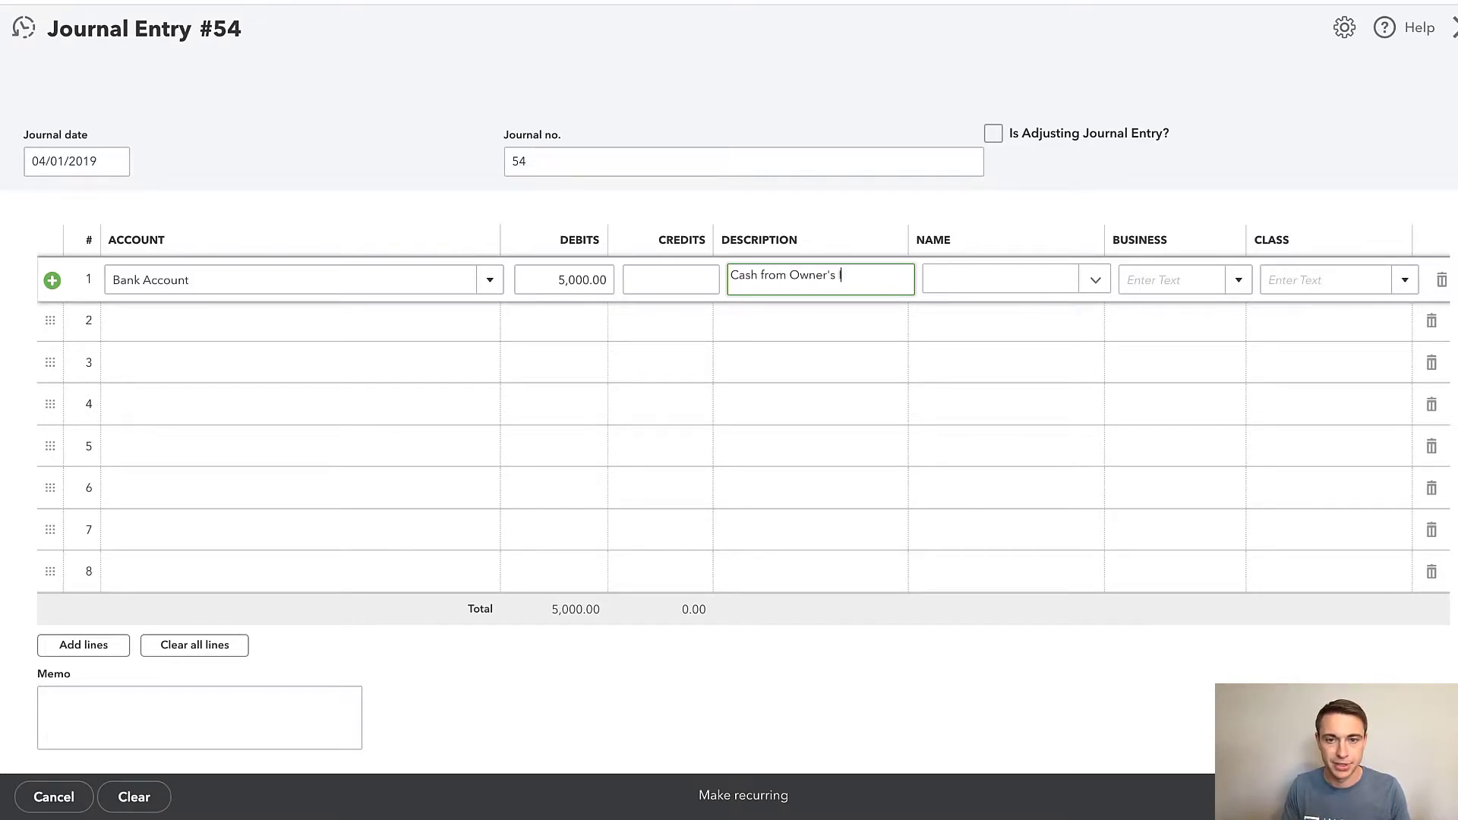
{"action": "type", "text": "tment"}
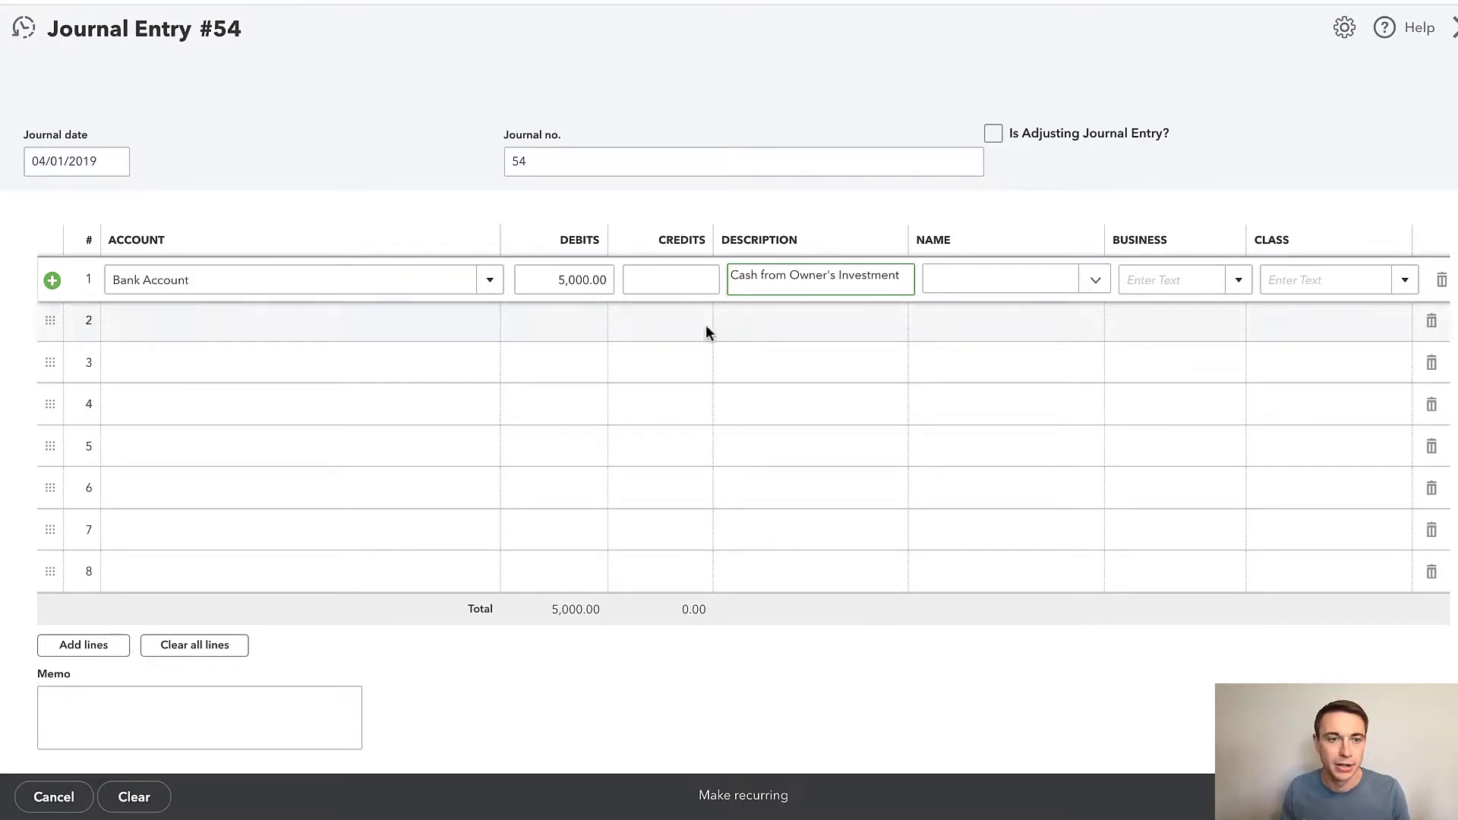
- On line 2, credit 5,000.00 to the first owner's contributions/distributions sub-account and save the journal entry without a class
{"action": "left_click", "coordinate": [287, 328]}
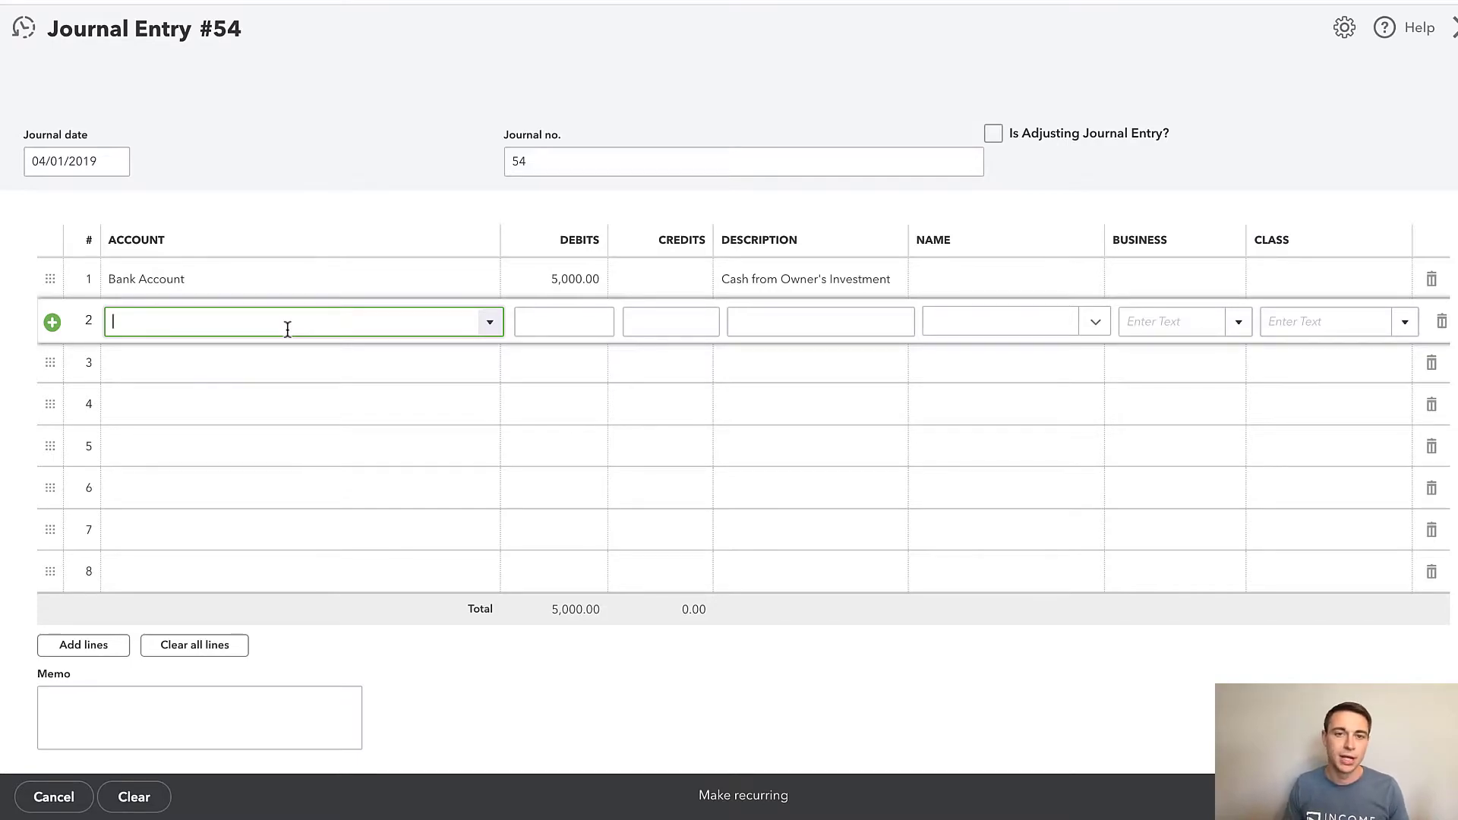
{"action": "type", "text": "owner"}
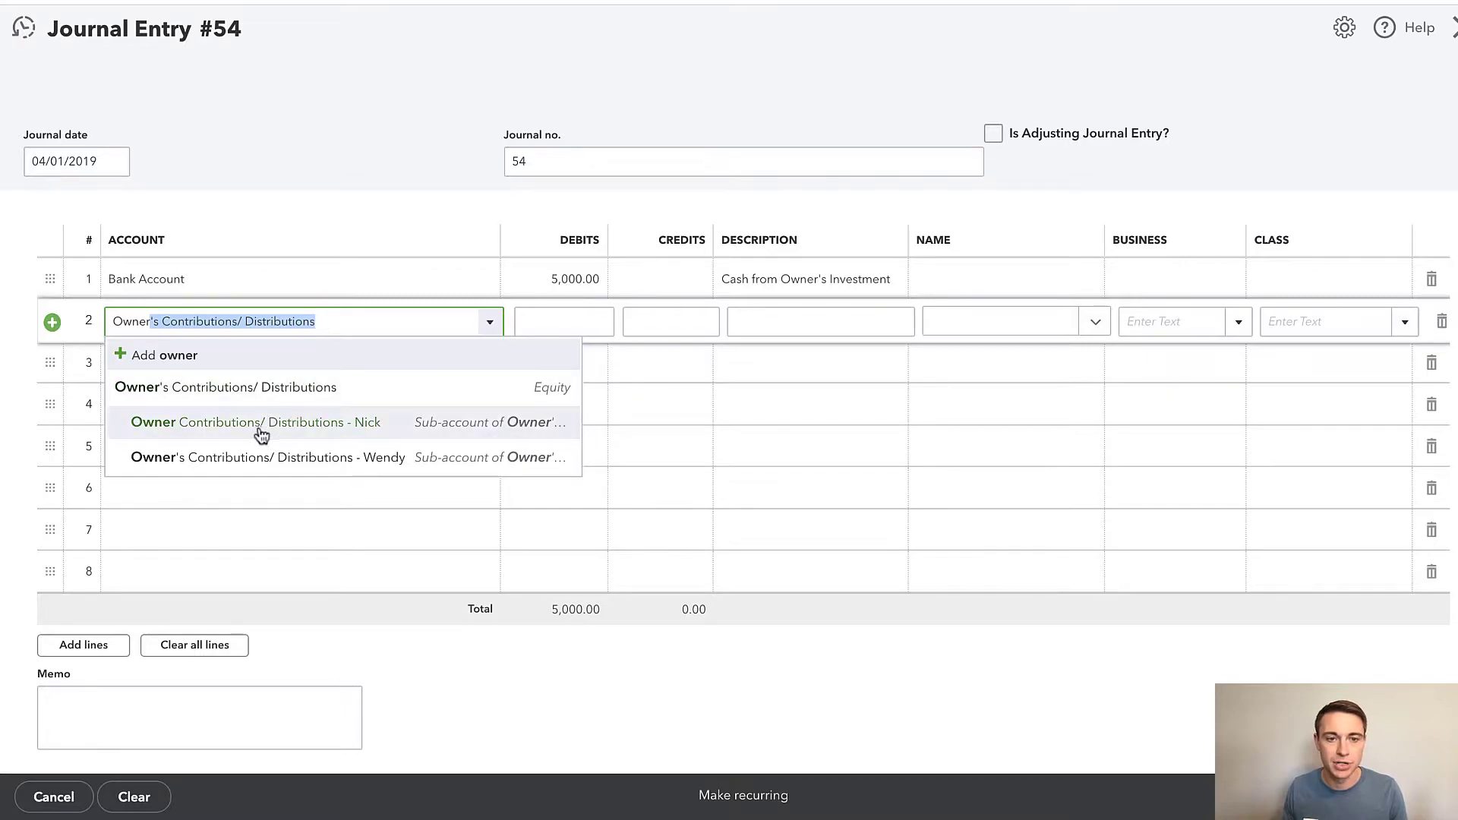
{"action": "left_click", "coordinate": [365, 432]}
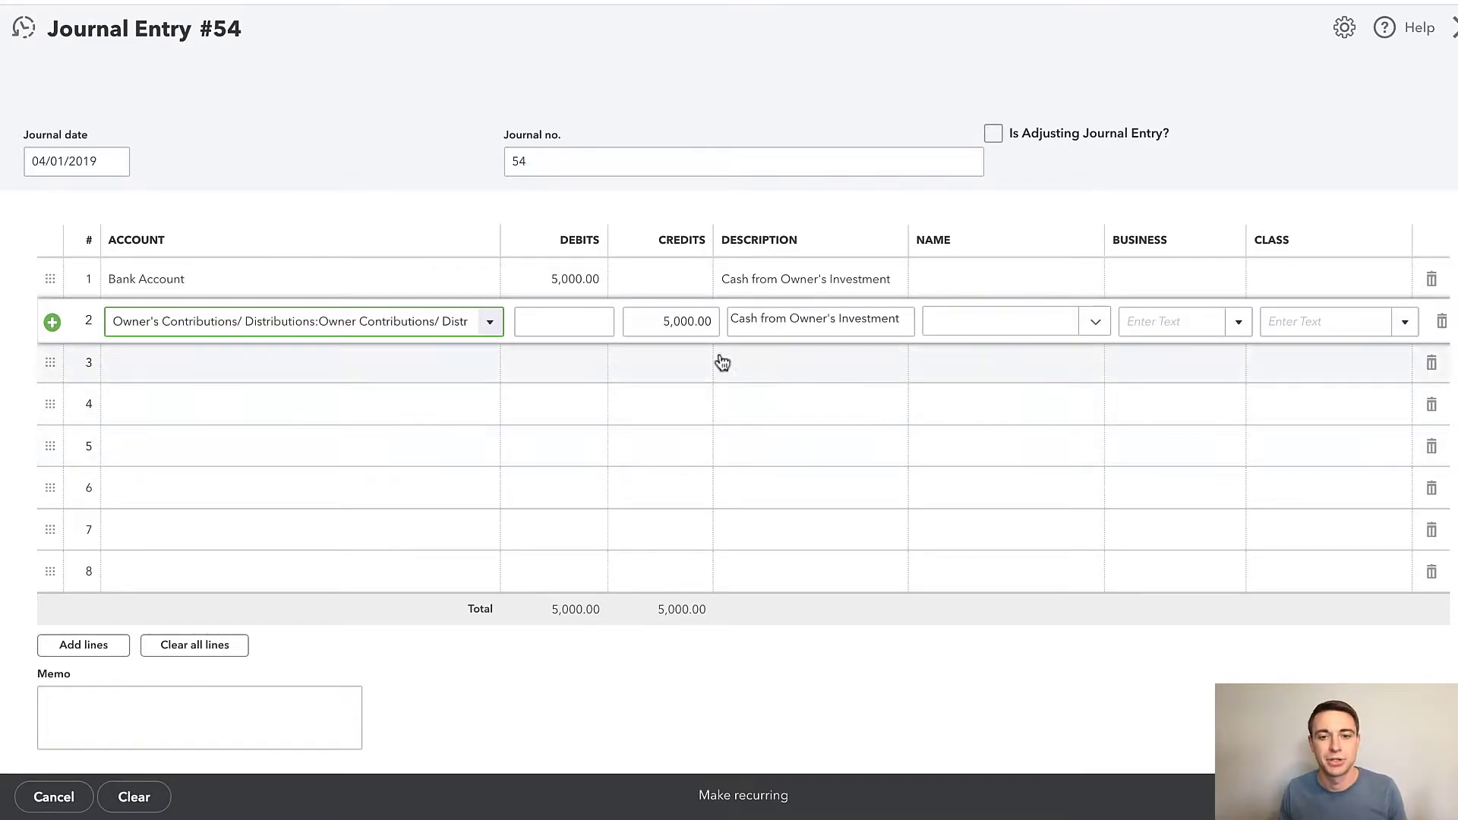
{"action": "left_click", "coordinate": [742, 636]}
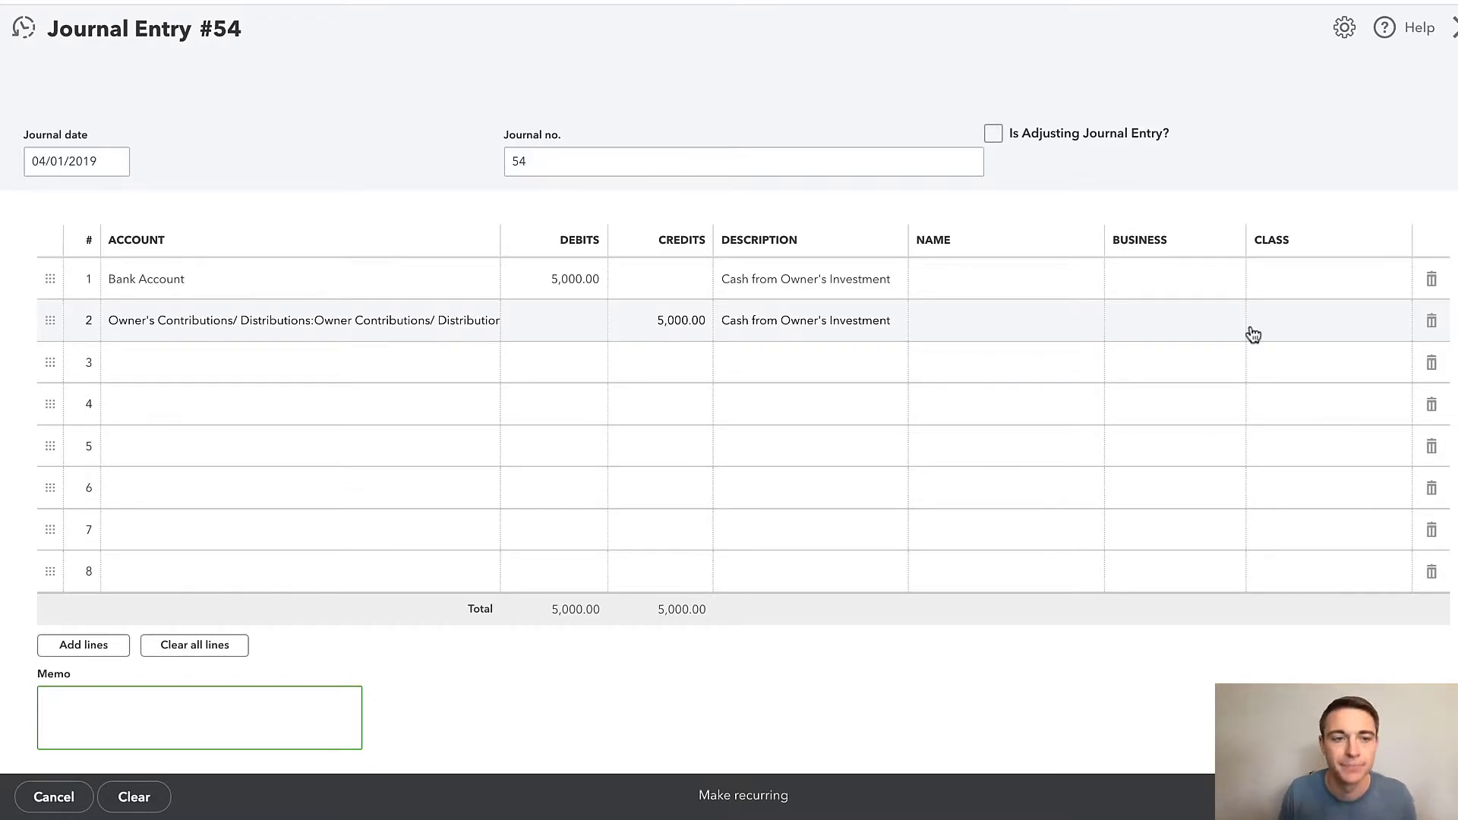
{"action": "left_click", "coordinate": [1337, 796]}
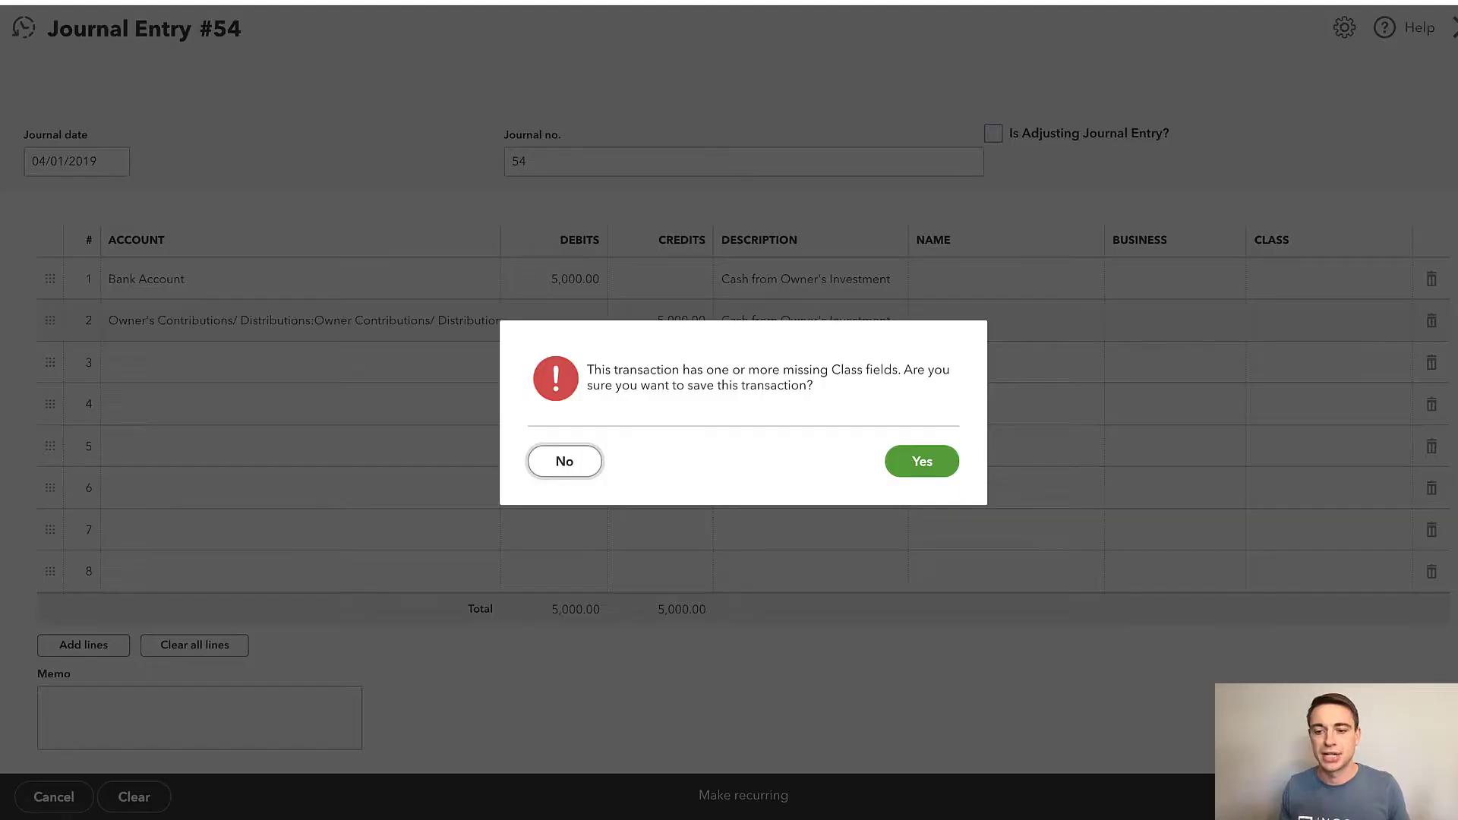
{"action": "left_click", "coordinate": [918, 472]}
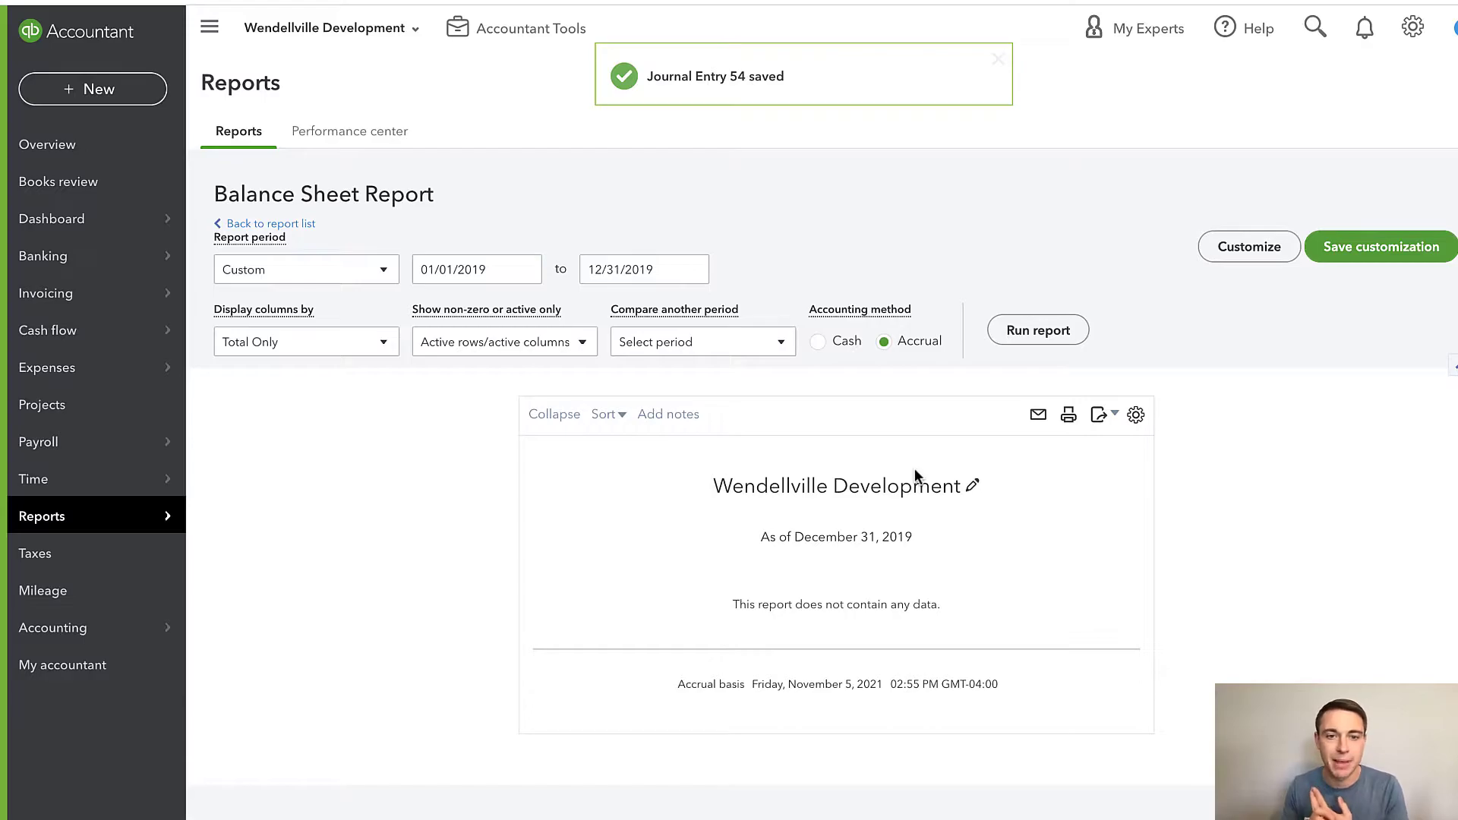
- Review the assets and equity sections of the 2019 balance sheet with the side navigation collapsed
{"action": "scroll", "coordinate": [914, 468], "scroll_direction": "down", "scroll_amount": 3}
{"action": "scroll", "coordinate": [1123, 439], "scroll_direction": "down", "scroll_amount": 1}
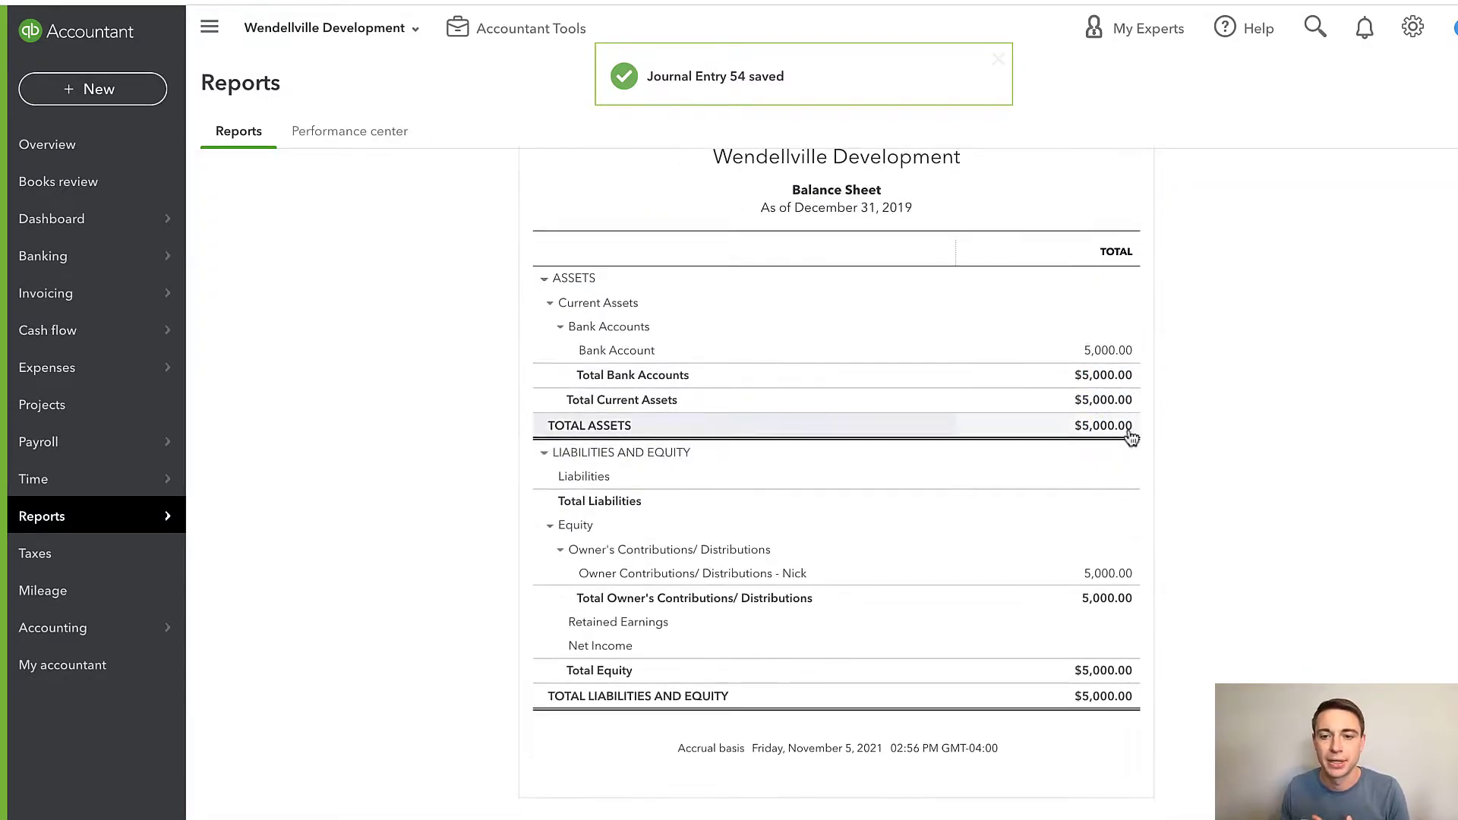
{"action": "left_click", "coordinate": [210, 27]}
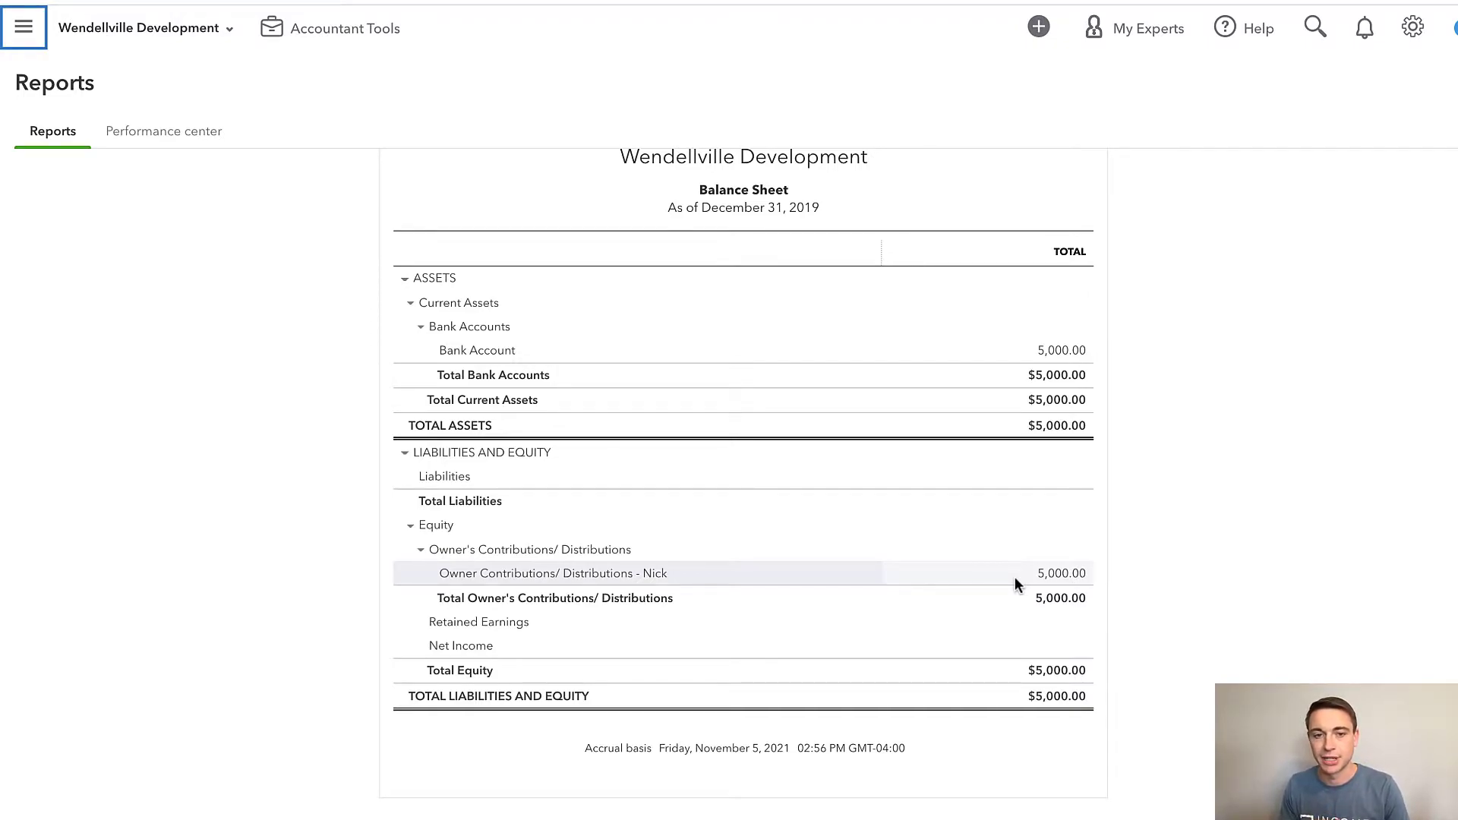
- Open the journal entry behind the balance sheet's Bank Account amount and set the line 2 credit to 3,000.00
{"action": "left_click", "coordinate": [1065, 357]}
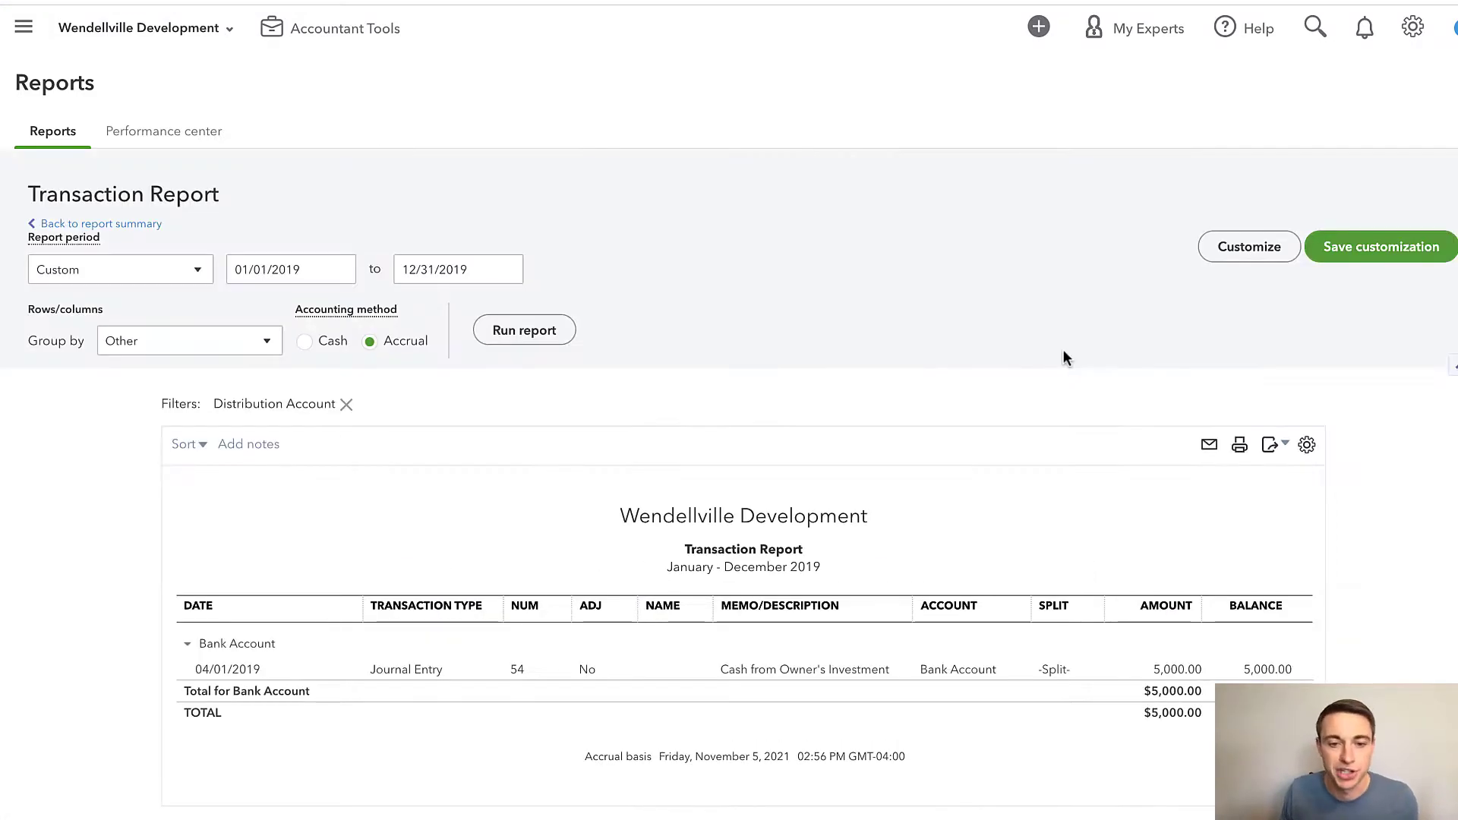
{"action": "left_click", "coordinate": [974, 673]}
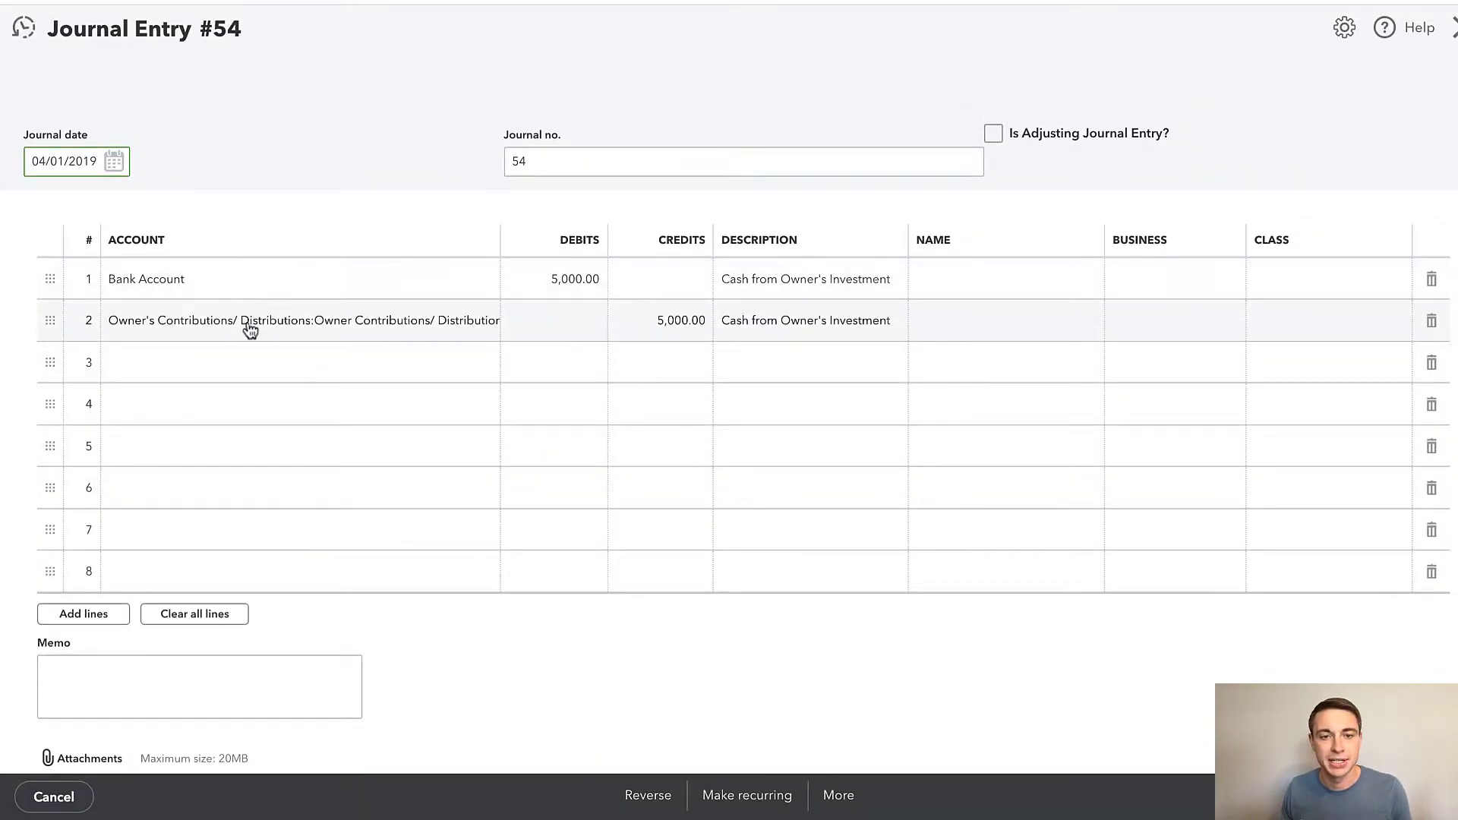
{"action": "left_click", "coordinate": [667, 323]}
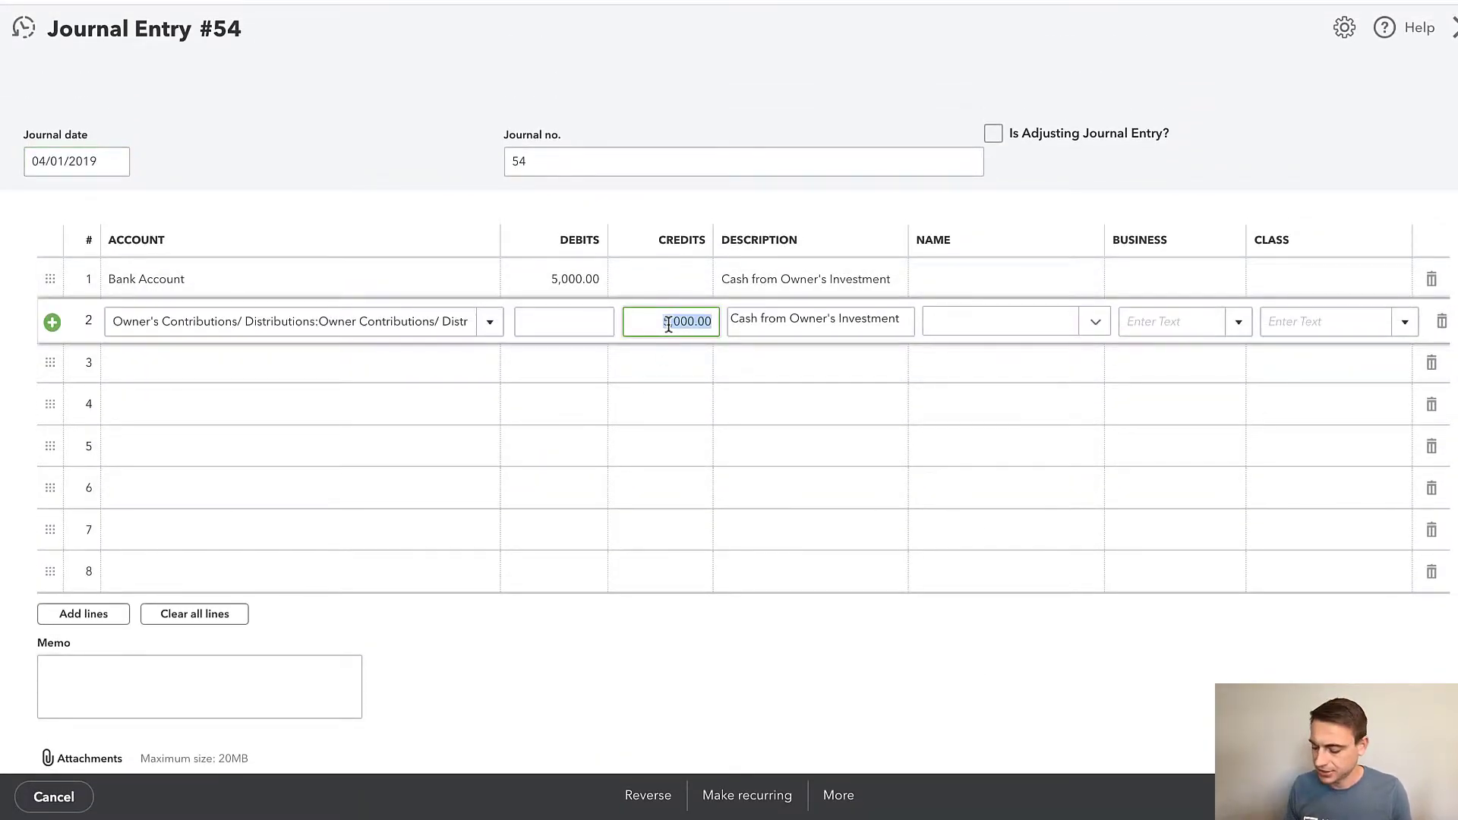
{"action": "type", "text": "3000"}
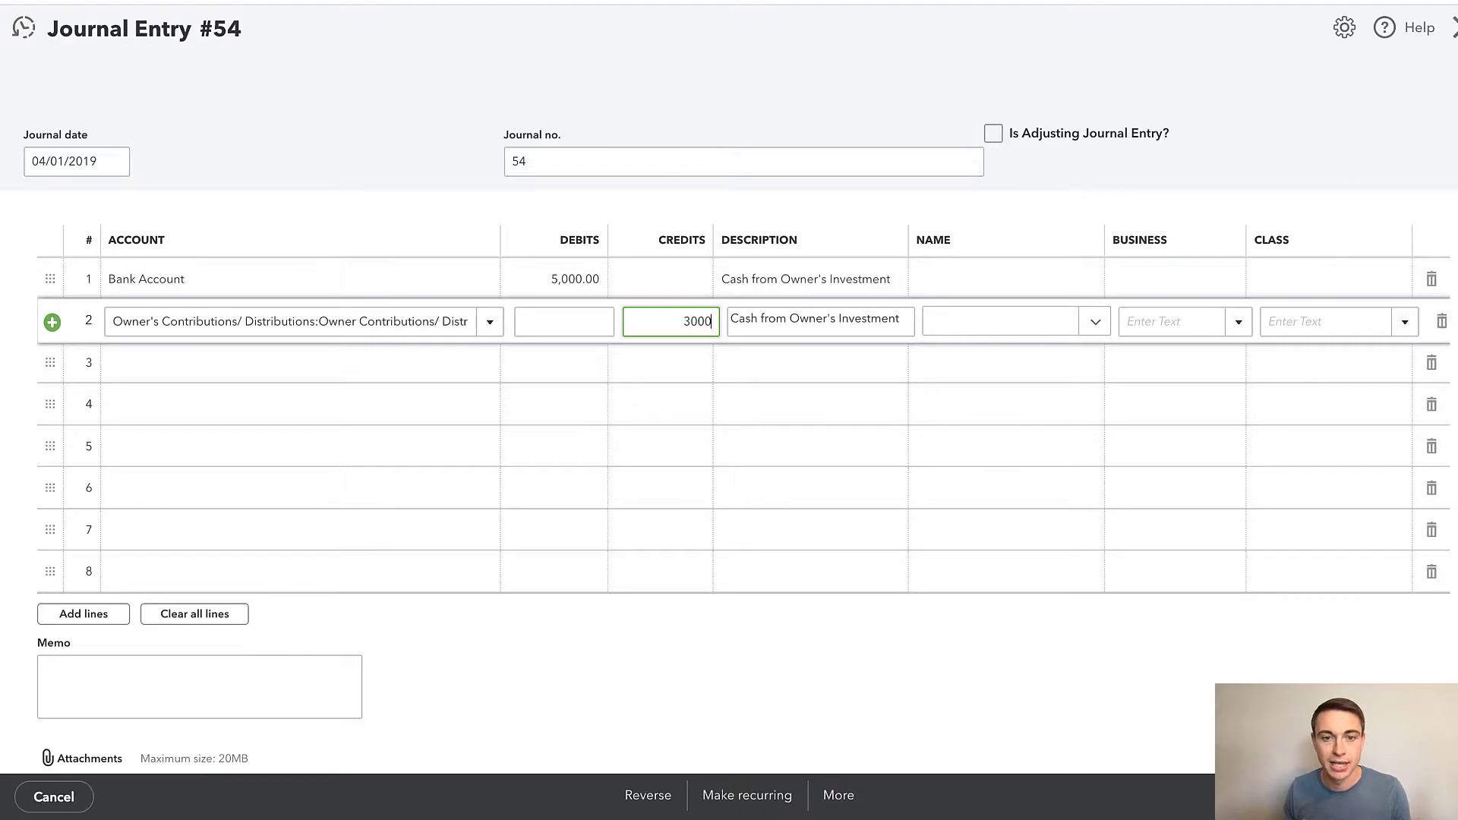
{"action": "key", "text": "Tab"}
{"action": "left_click", "coordinate": [742, 722]}
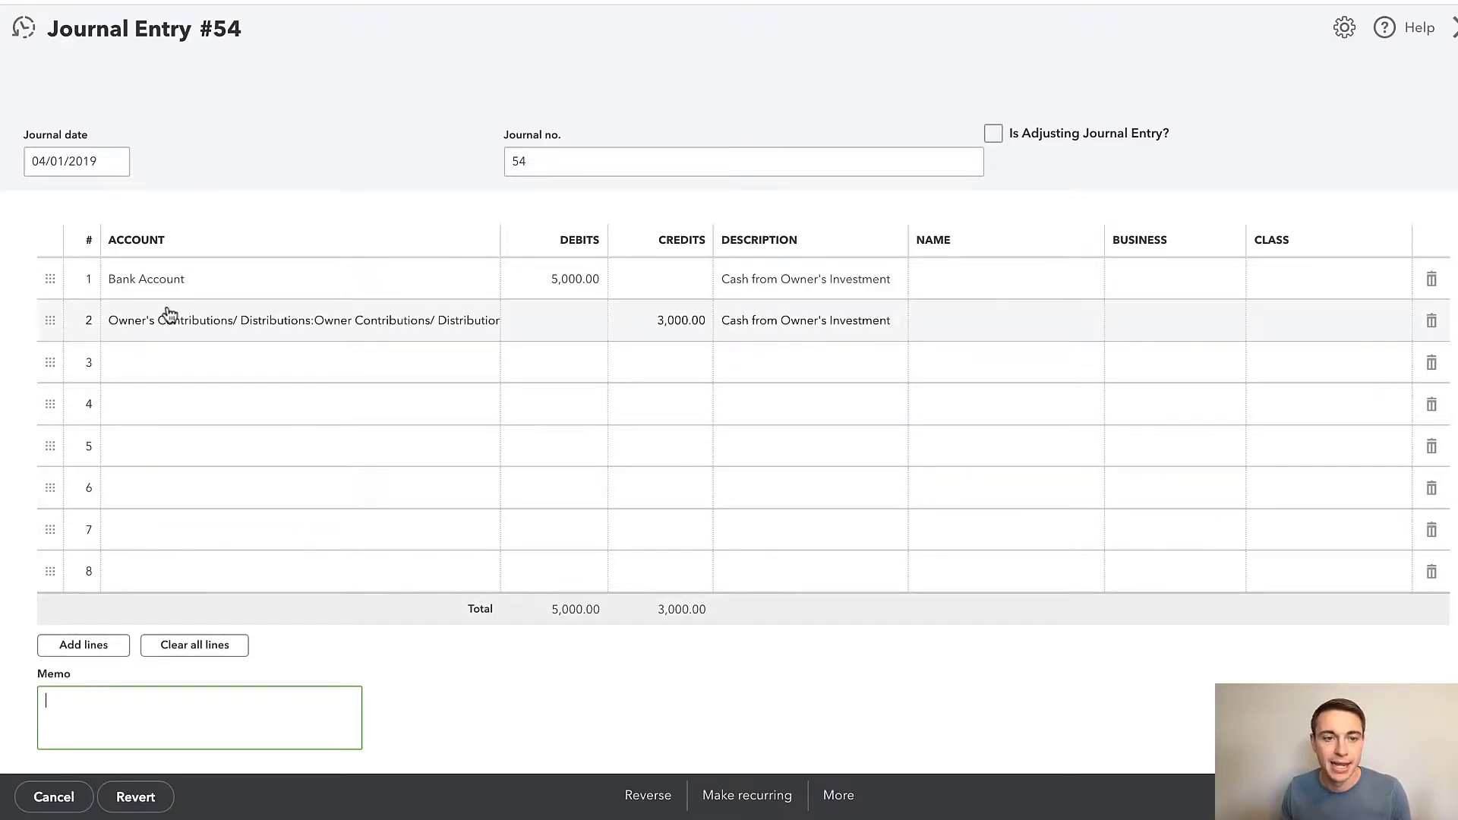
- On line 3, credit 2,000.00 to the second owner's contributions/distributions sub-account and save the journal entry without a class
{"action": "left_click", "coordinate": [174, 365]}
{"action": "type", "text": "Own"}
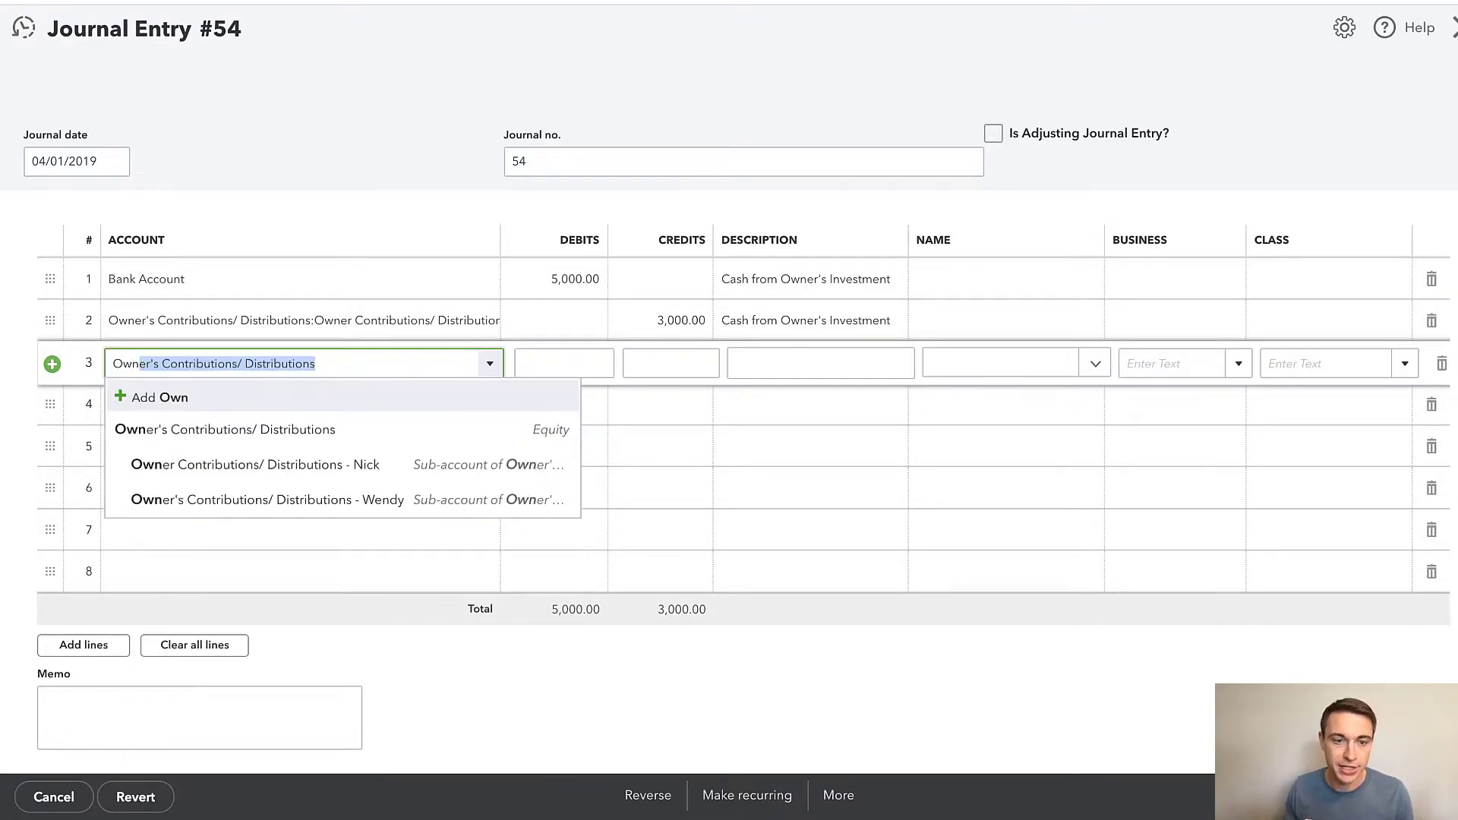
{"action": "left_click", "coordinate": [238, 512]}
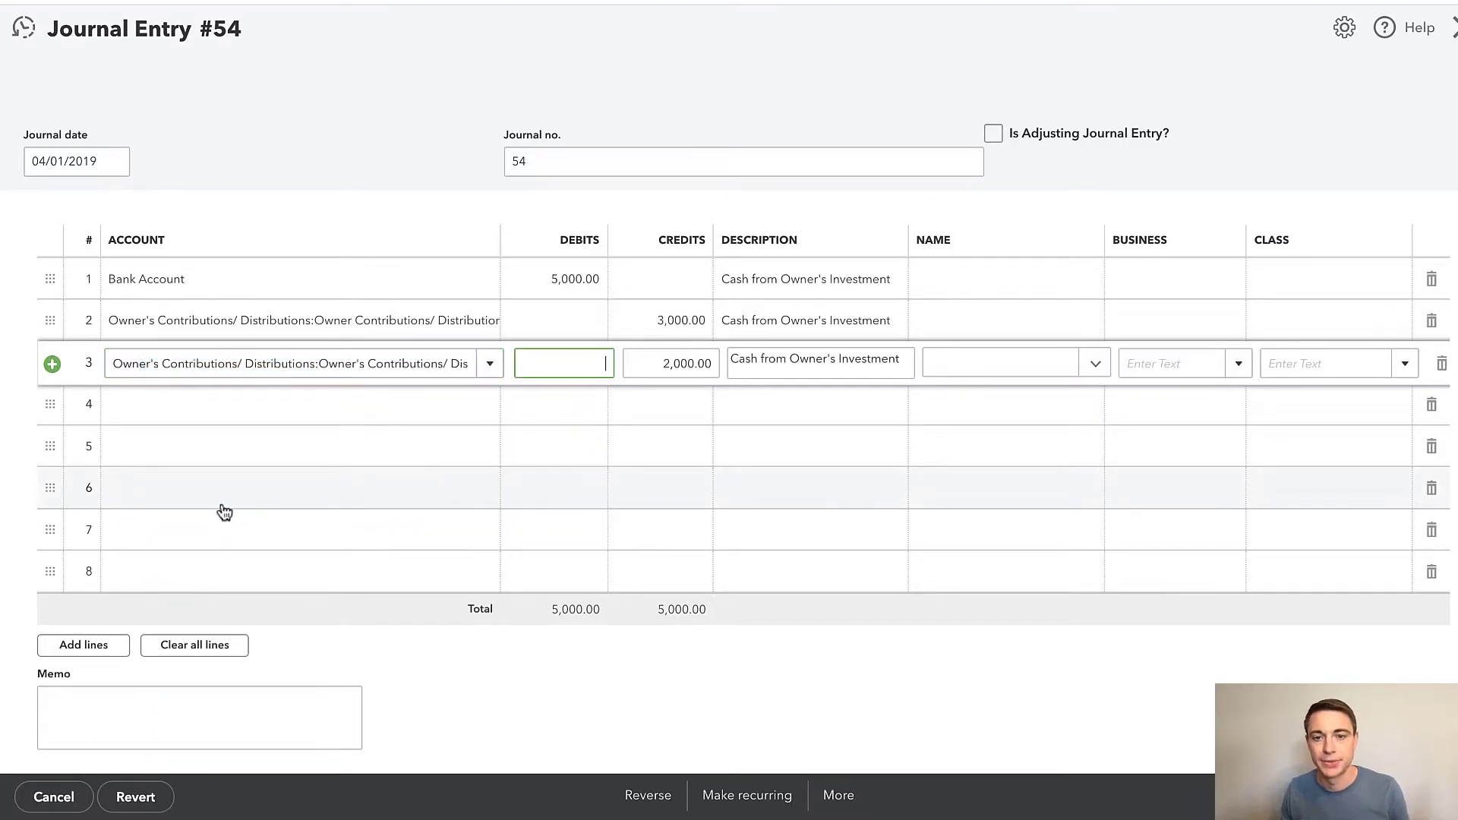
{"action": "left_click", "coordinate": [897, 703]}
{"action": "key", "text": "ctrl+alt+s"}
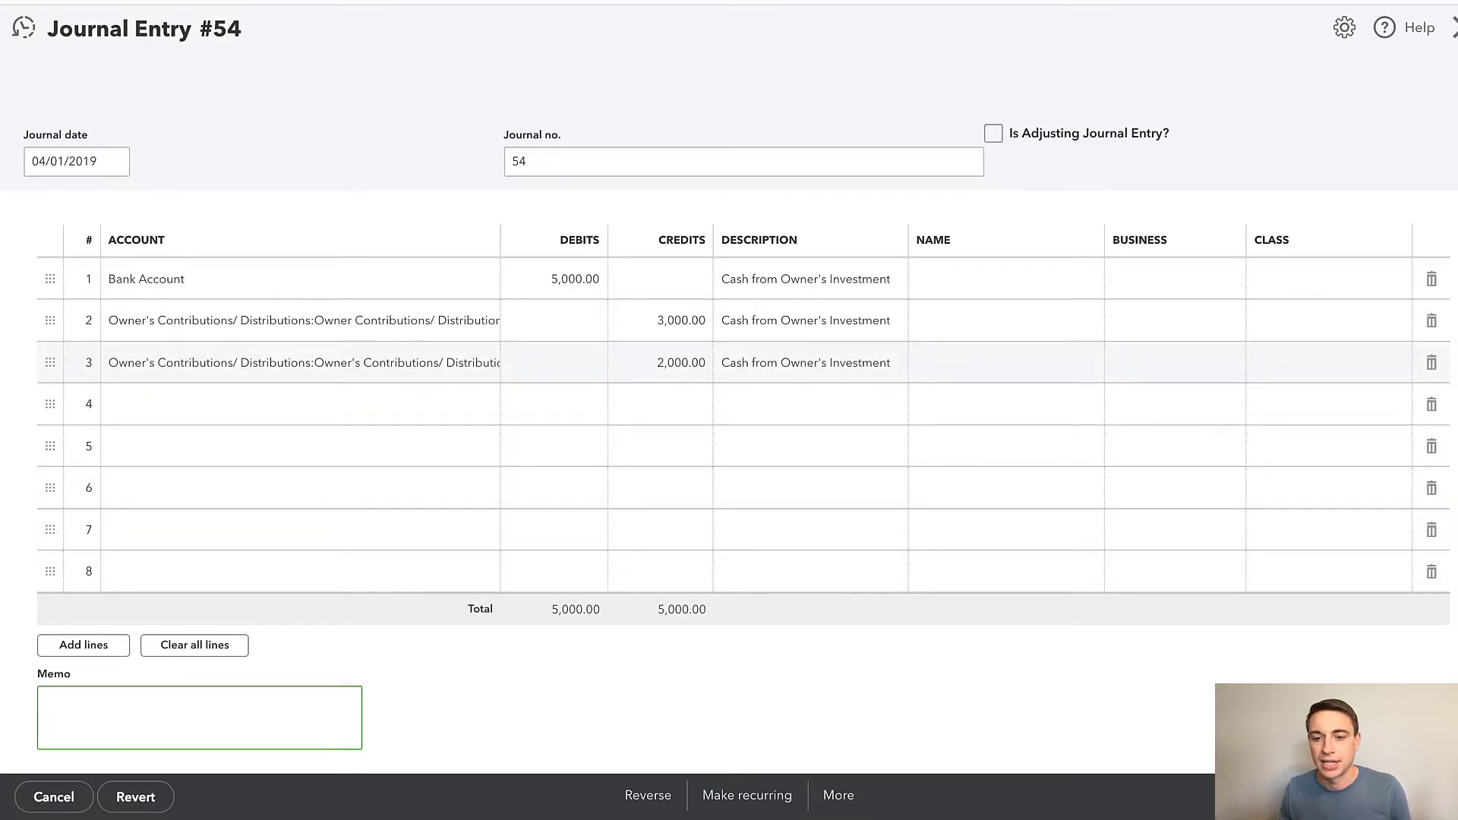
{"action": "left_click", "coordinate": [921, 460]}
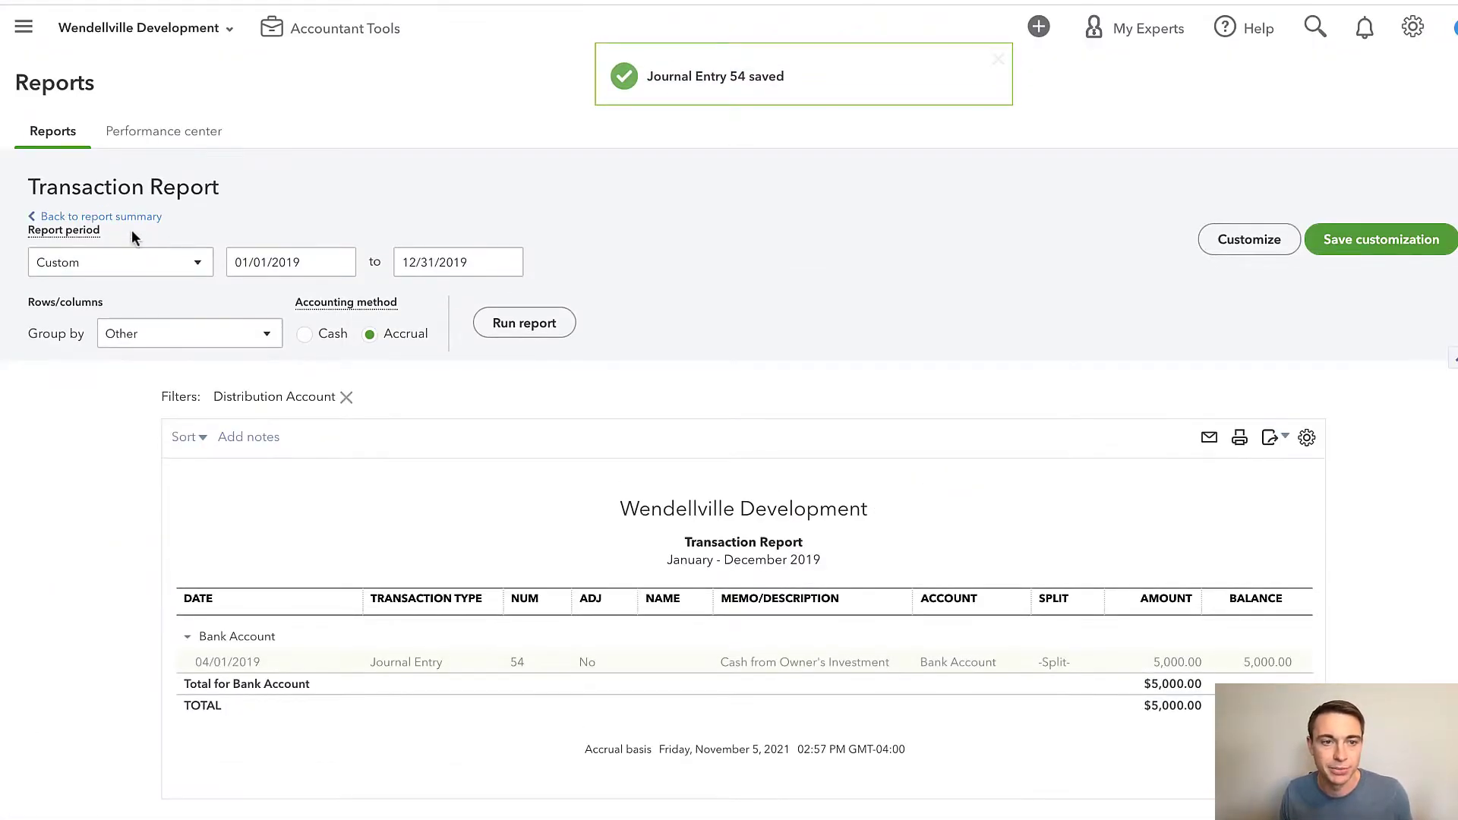
- Return to the 2019 balance sheet and review how the contributions are split between the two owners
{"action": "left_click", "coordinate": [132, 216]}
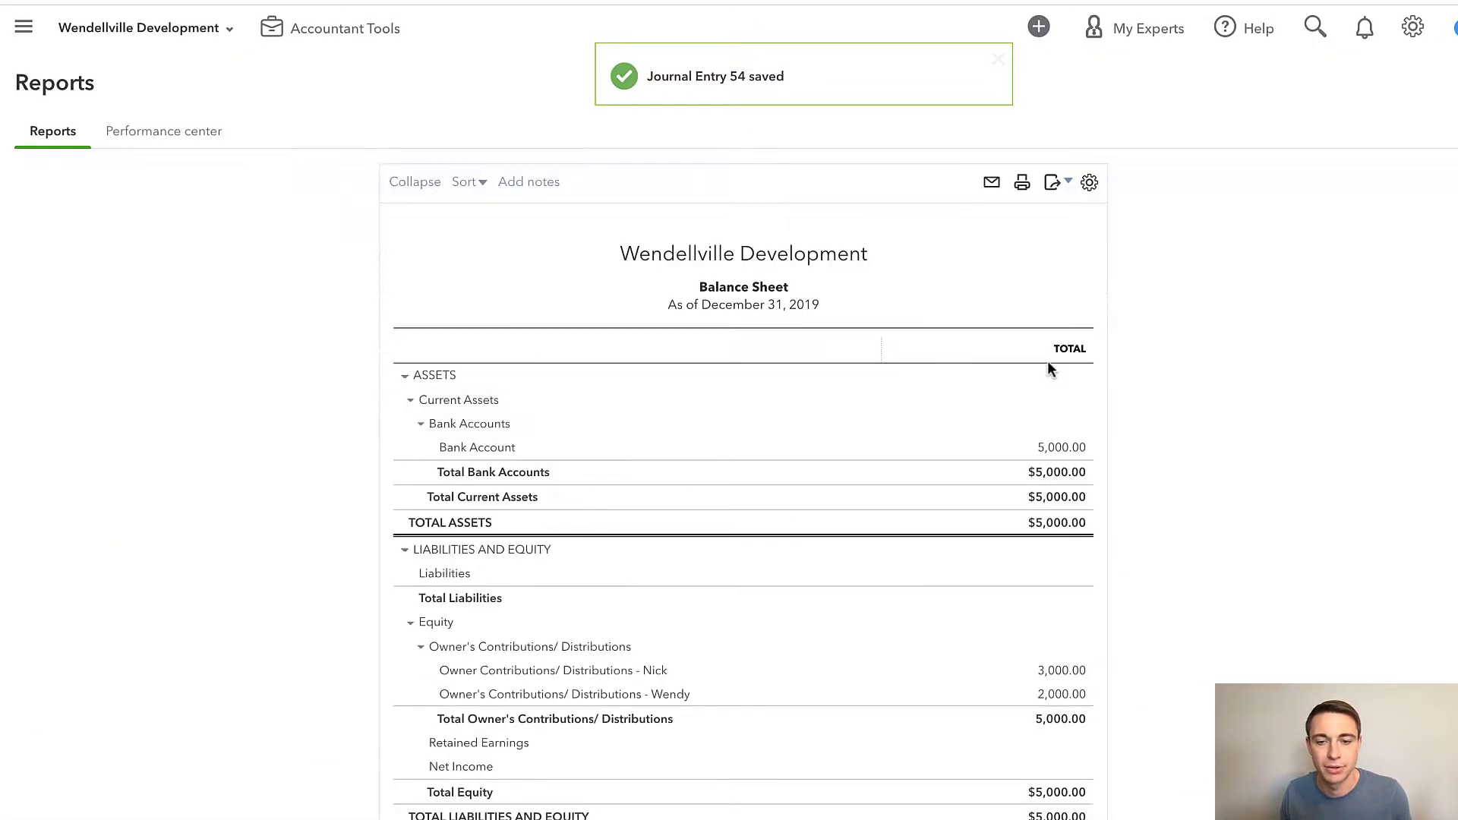
{"action": "scroll", "coordinate": [1257, 459], "scroll_direction": "down", "scroll_amount": 2}
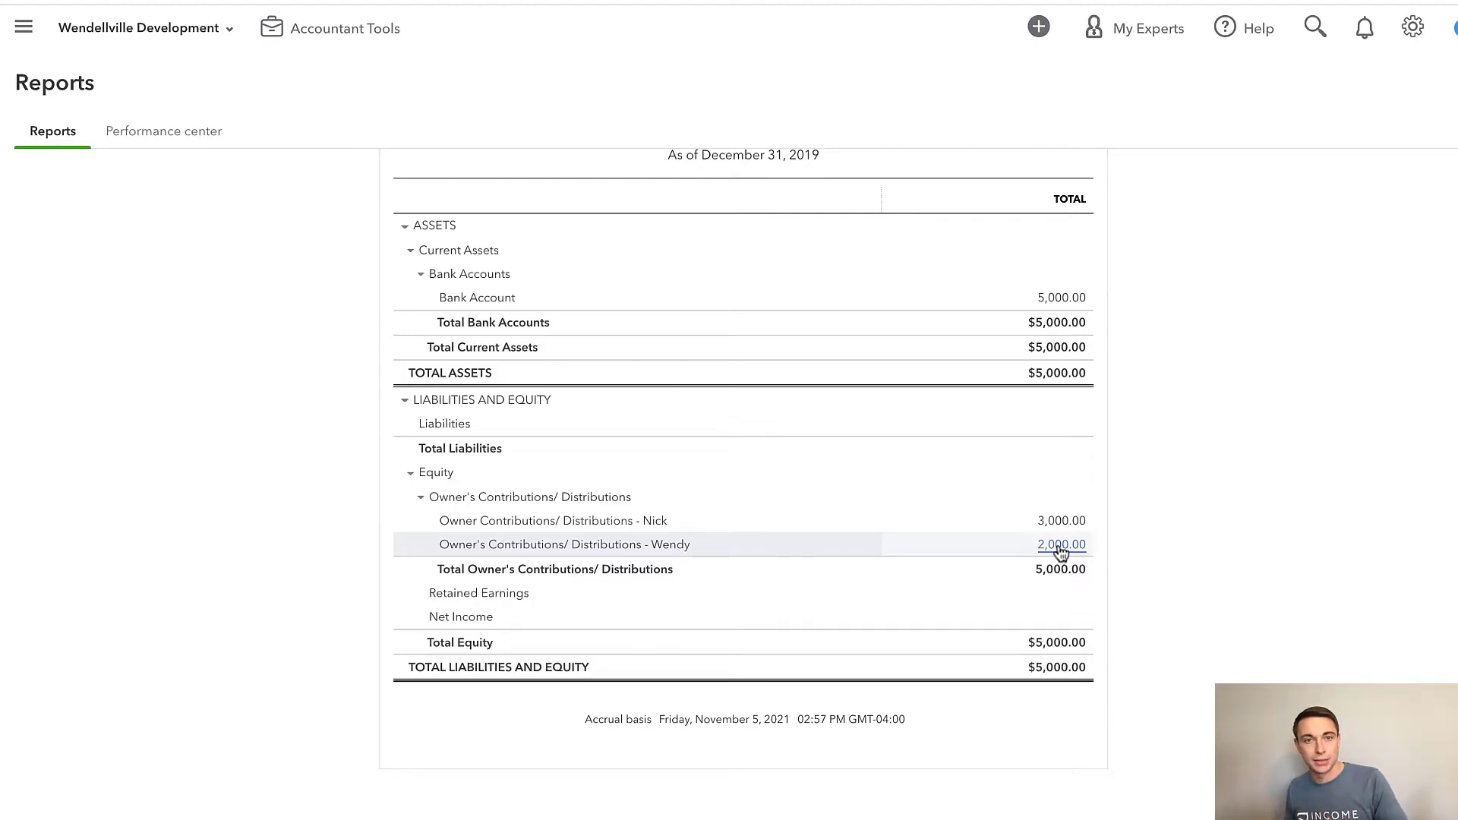
{"action": "scroll", "coordinate": [876, 358], "scroll_direction": "up", "scroll_amount": 4}
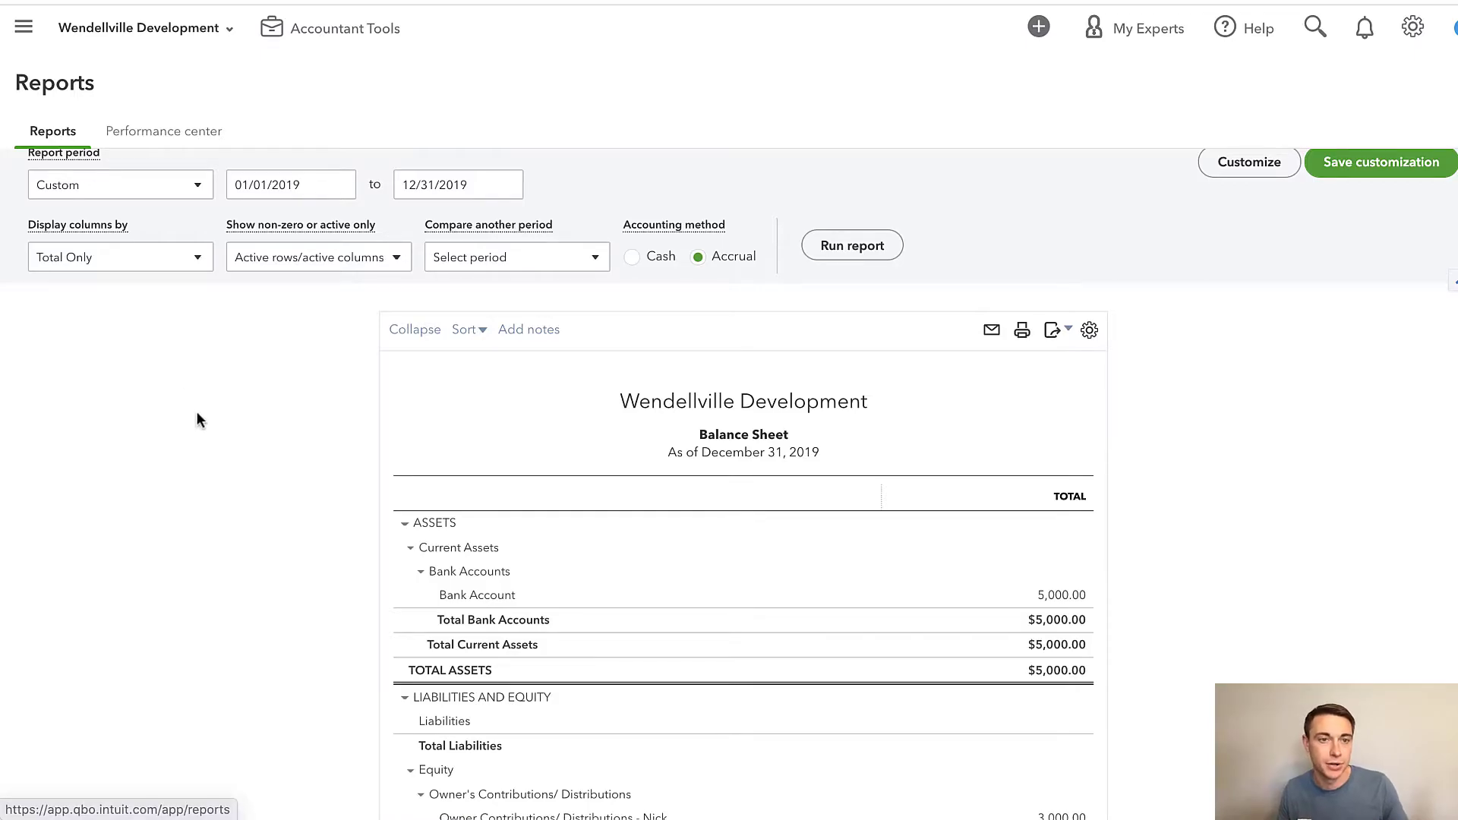
- Start a new bank deposit into Bank Account and set its date to 04/05/2019
{"action": "left_click", "coordinate": [24, 29]}
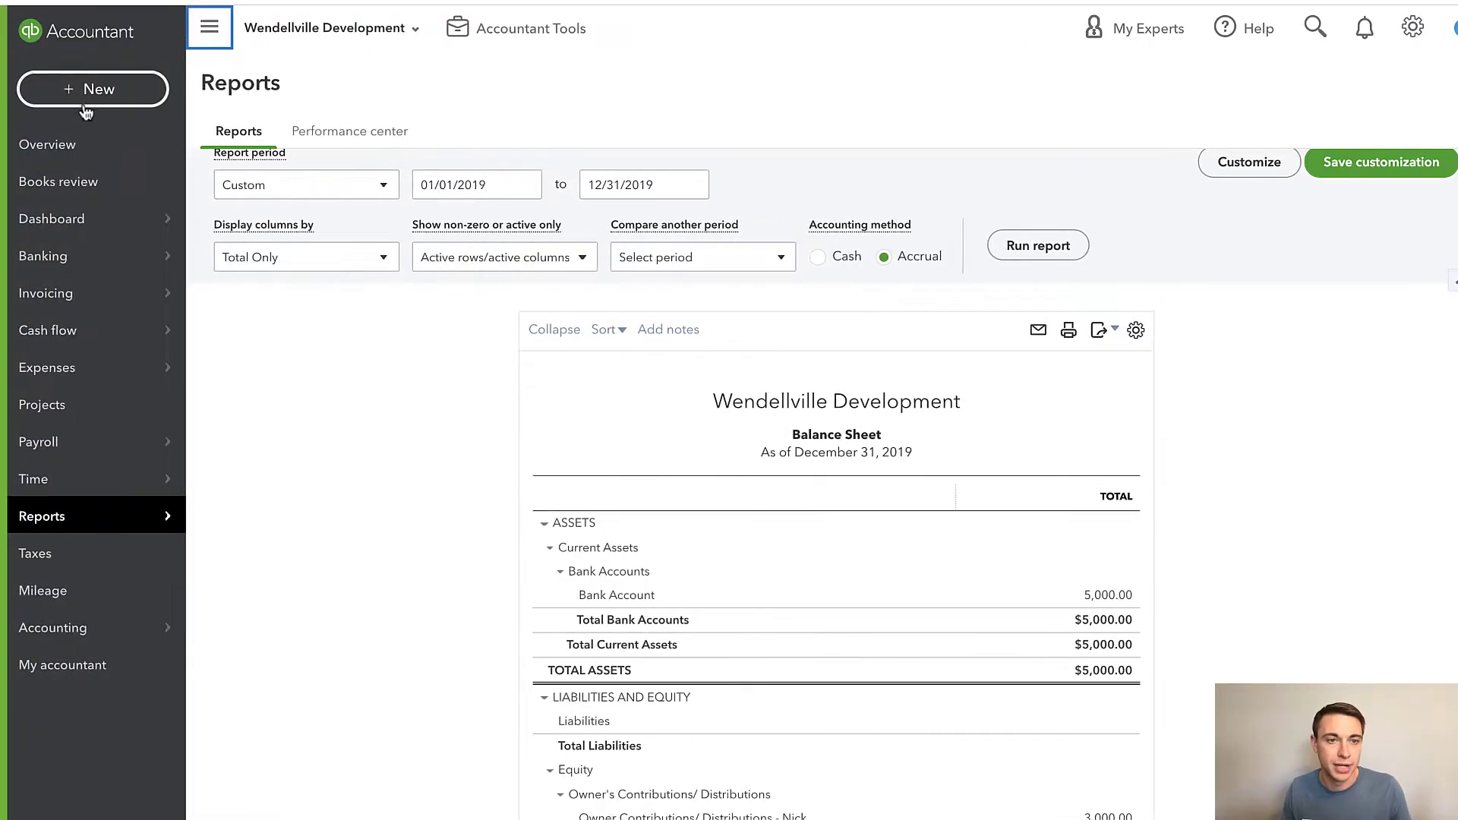
{"action": "left_click", "coordinate": [92, 90]}
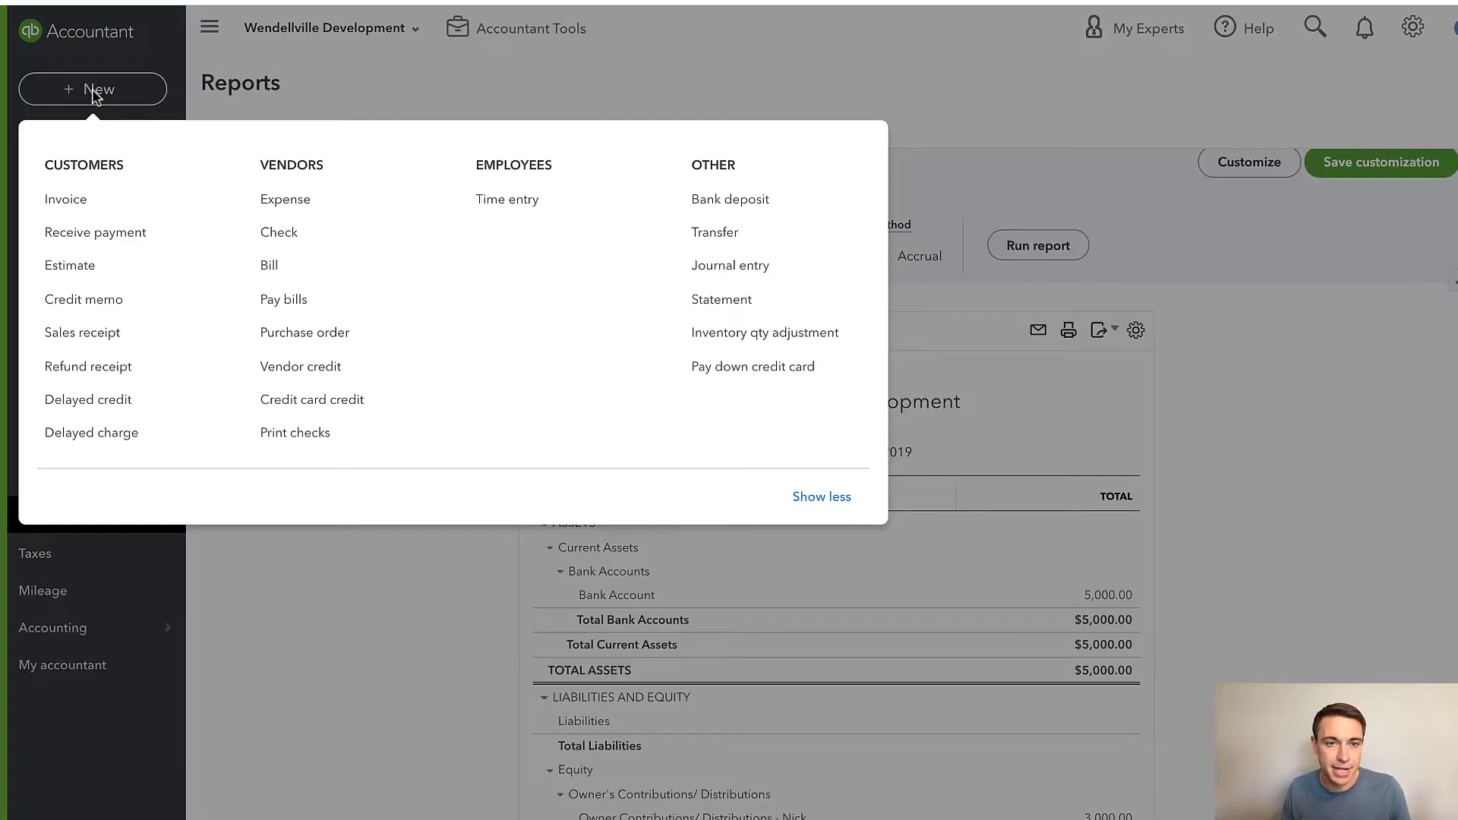
{"action": "left_click", "coordinate": [768, 196]}
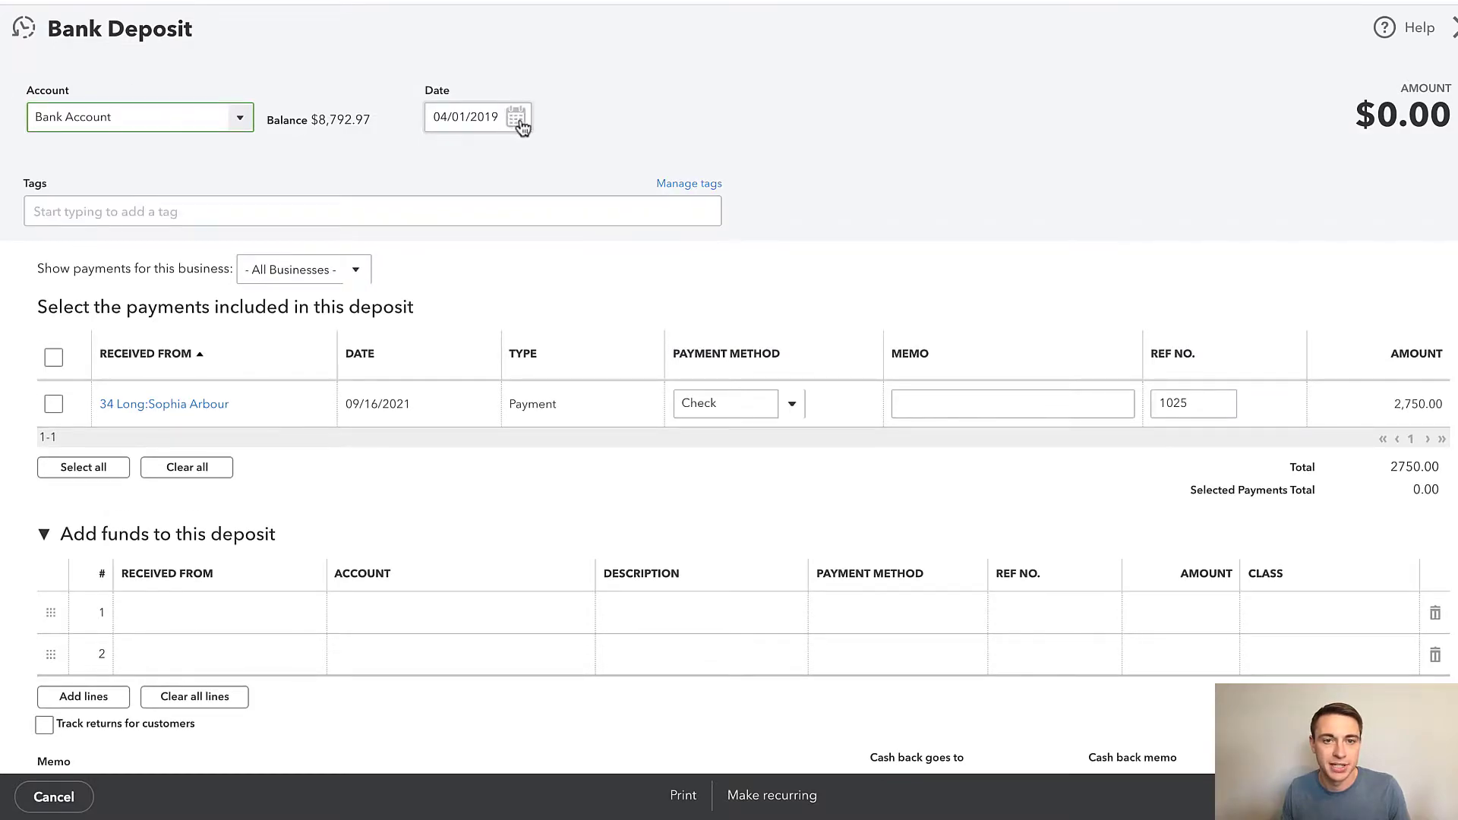
{"action": "left_click", "coordinate": [511, 120]}
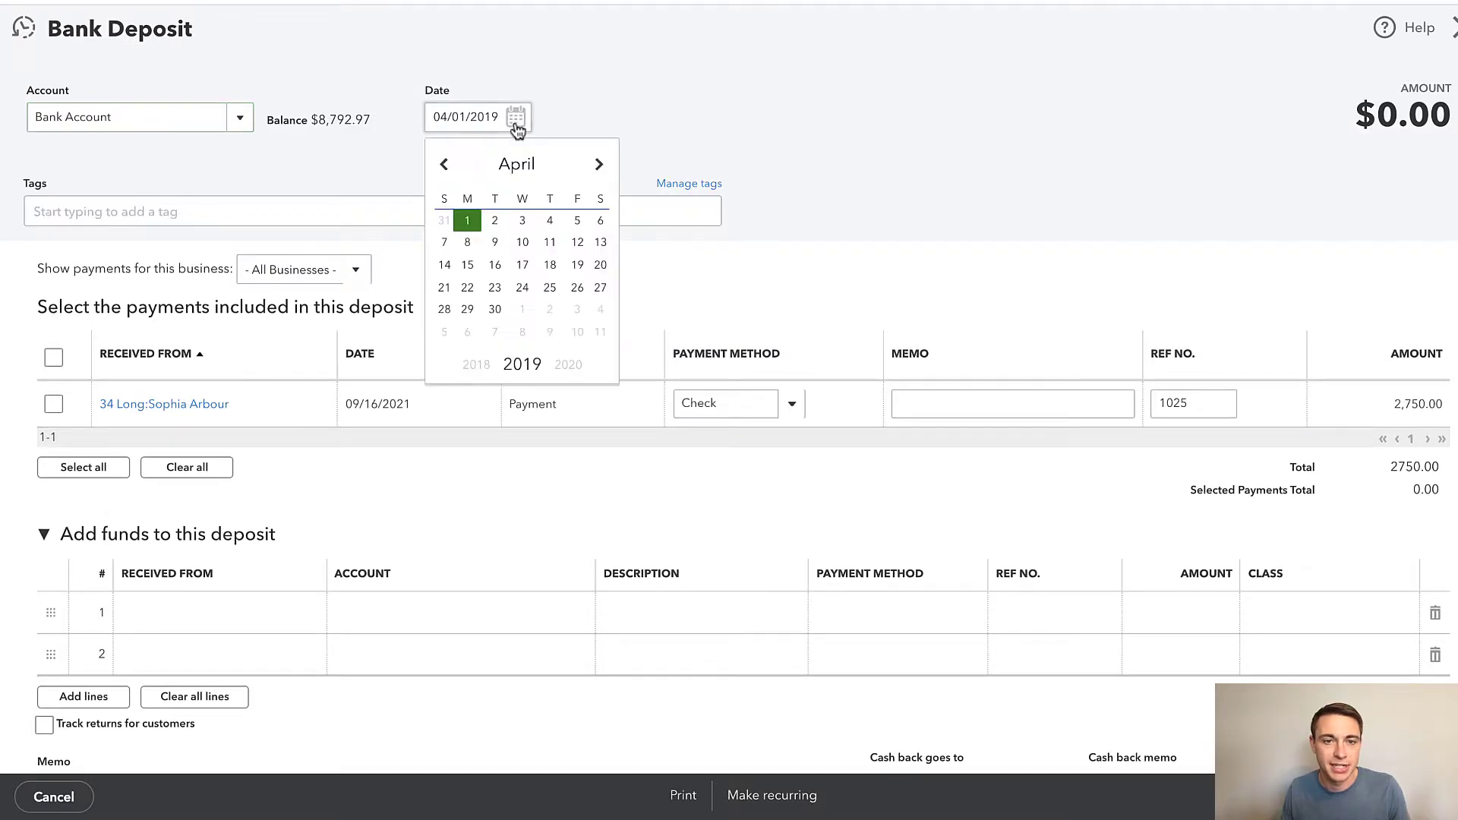
{"action": "left_click", "coordinate": [575, 222]}
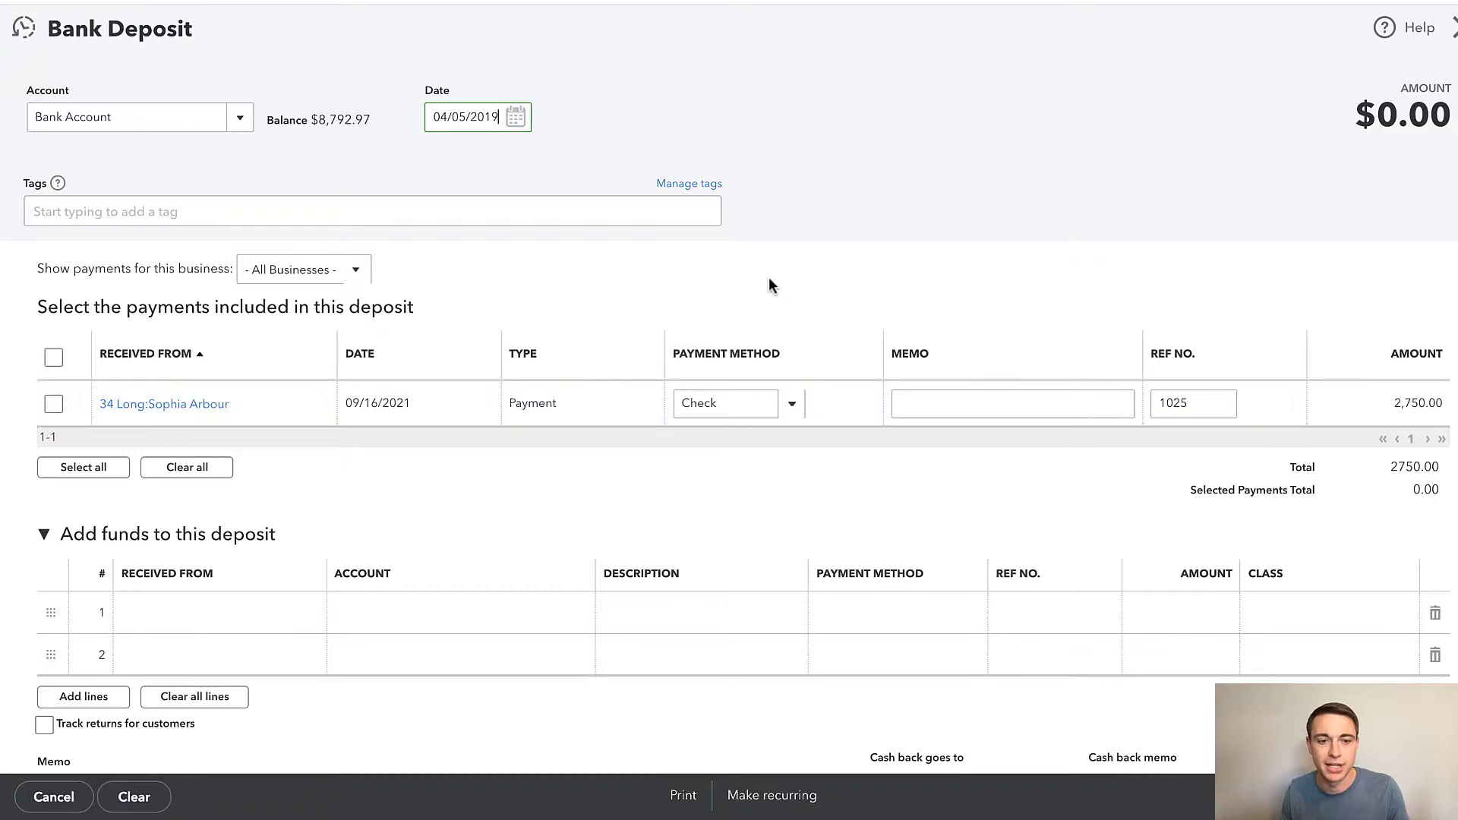
- Assign the first added-funds line to the first owner's contributions/distributions sub-account with the description "Additional Capital for Purchase of Property"
{"action": "scroll", "coordinate": [577, 395], "scroll_direction": "down", "scroll_amount": 1}
{"action": "left_click", "coordinate": [312, 547]}
{"action": "left_click", "coordinate": [212, 544]}
{"action": "left_click", "coordinate": [412, 541]}
{"action": "type", "text": "owner"}
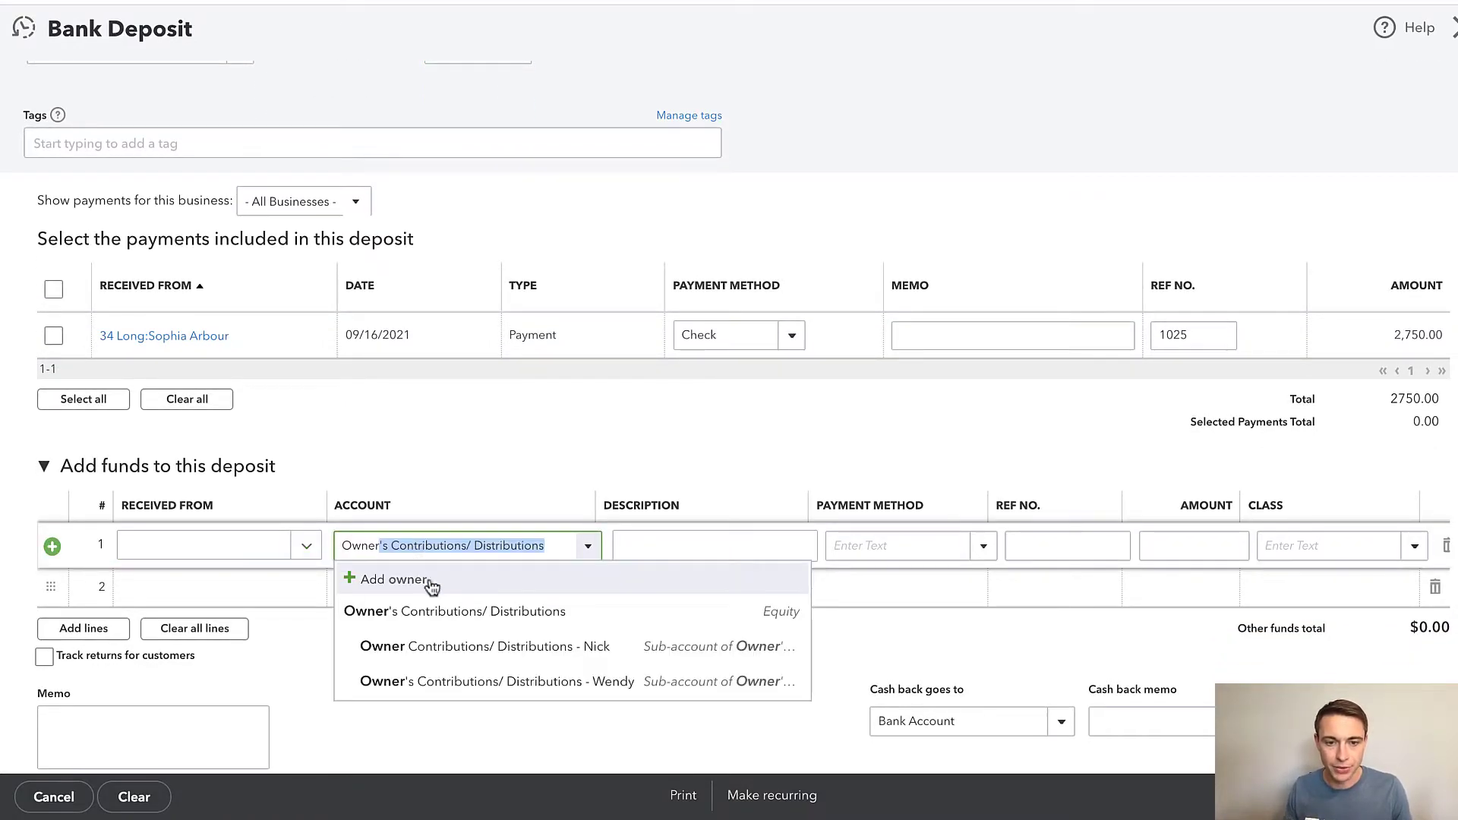
{"action": "left_click", "coordinate": [479, 652]}
{"action": "key", "text": "Tab"}
{"action": "type", "text": "Additional Capiat"}
{"action": "key", "text": "BackSpace"}
{"action": "key", "text": "BackSpace"}
{"action": "key", "text": "BackSpace"}
{"action": "key", "text": "BackSpace"}
{"action": "type", "text": "pital for Purchase of"}
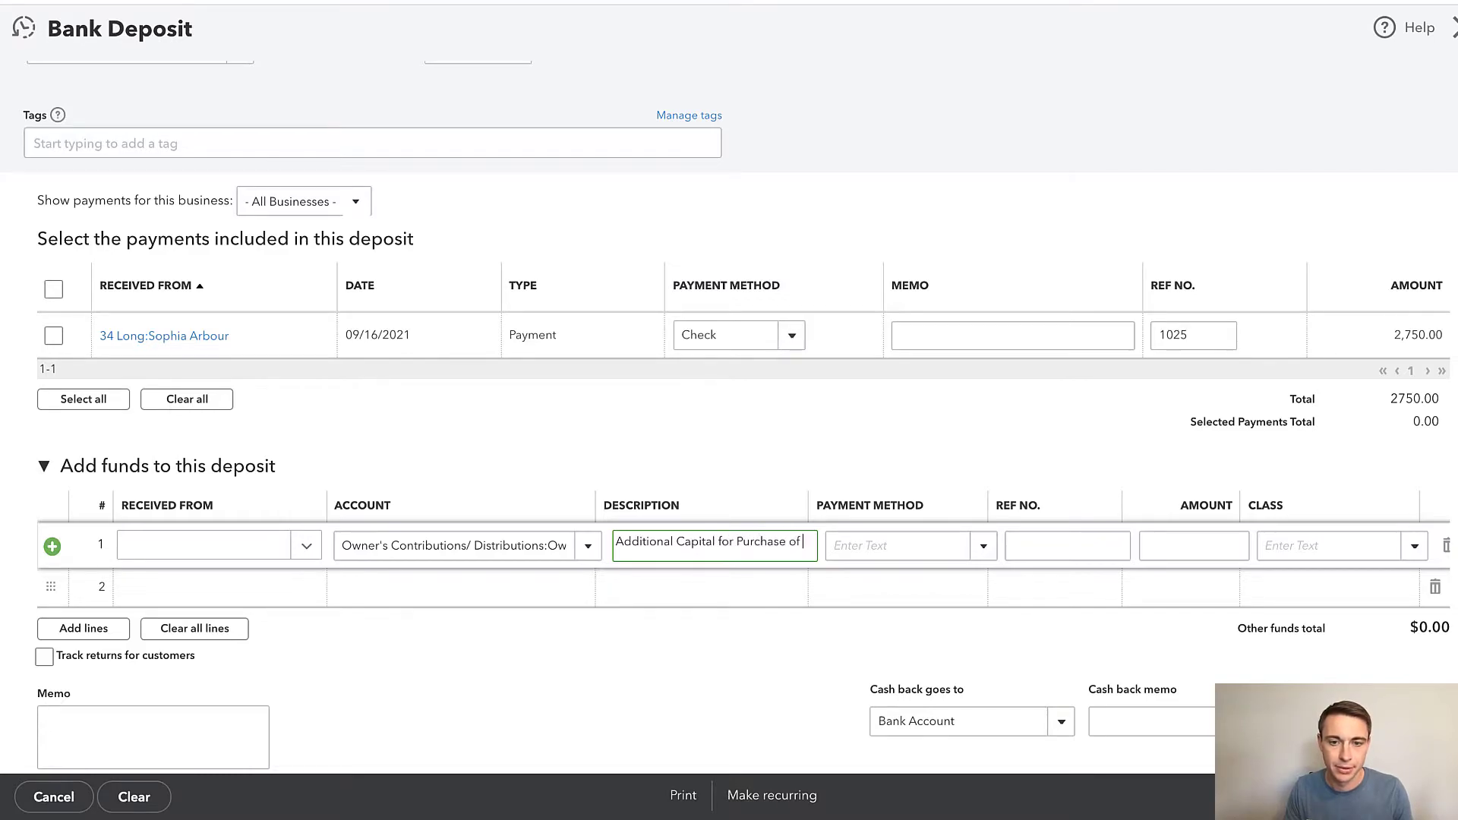
{"action": "type", "text": " Property"}
- Set the deposit line's amount to 10,000.00, save the deposit without a class, and check the equity section of the balance sheet
{"action": "key", "text": "Tab"}
{"action": "key", "text": "Tab"}
{"action": "key", "text": "Tab"}
{"action": "key", "text": "Tab"}
{"action": "left_click", "coordinate": [1194, 548]}
{"action": "type", "text": "10,000"}
{"action": "key", "text": "Tab"}
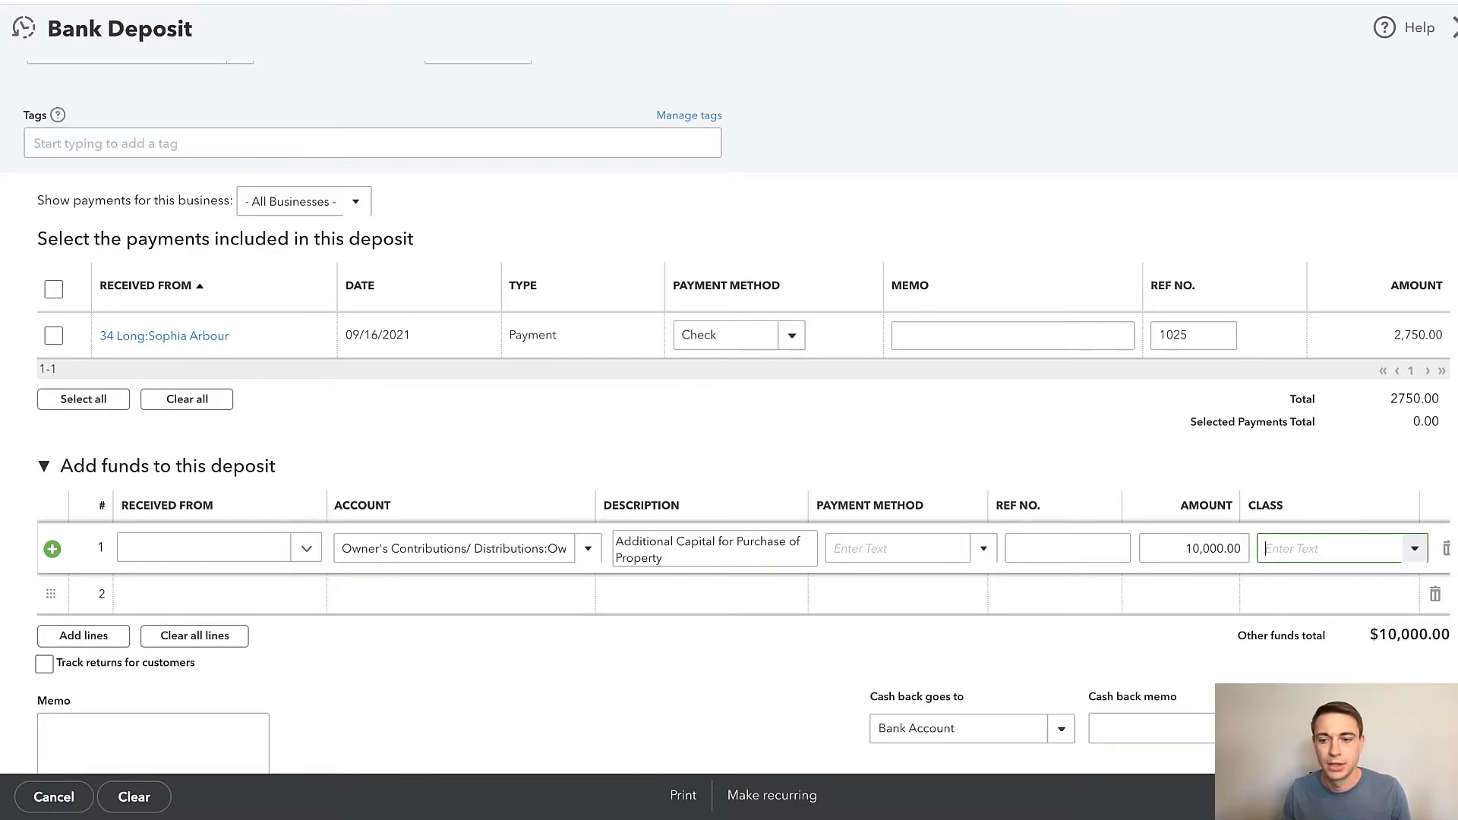
{"action": "key", "text": "ctrl+alt+d"}
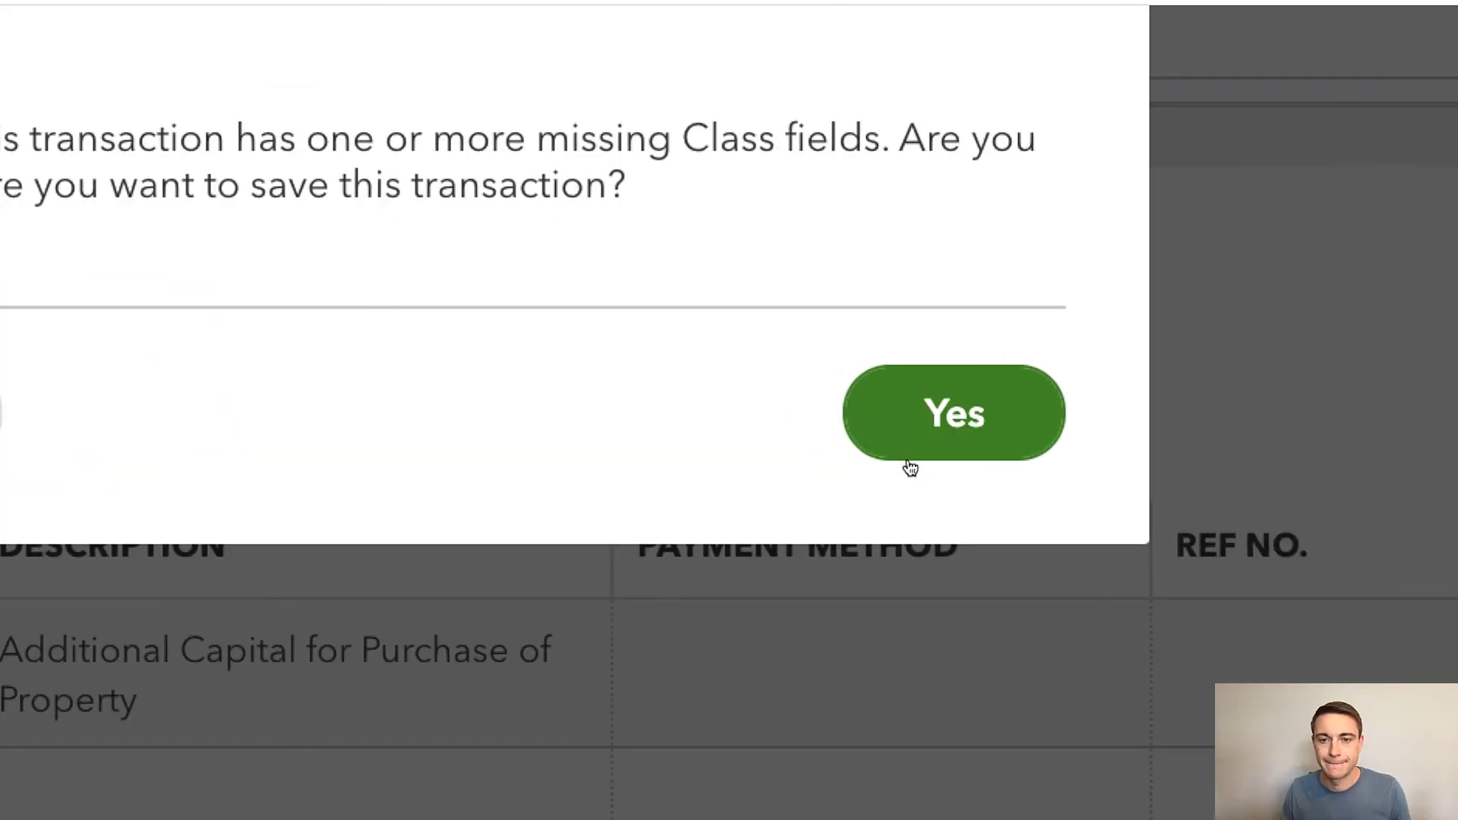
{"action": "left_click", "coordinate": [904, 458]}
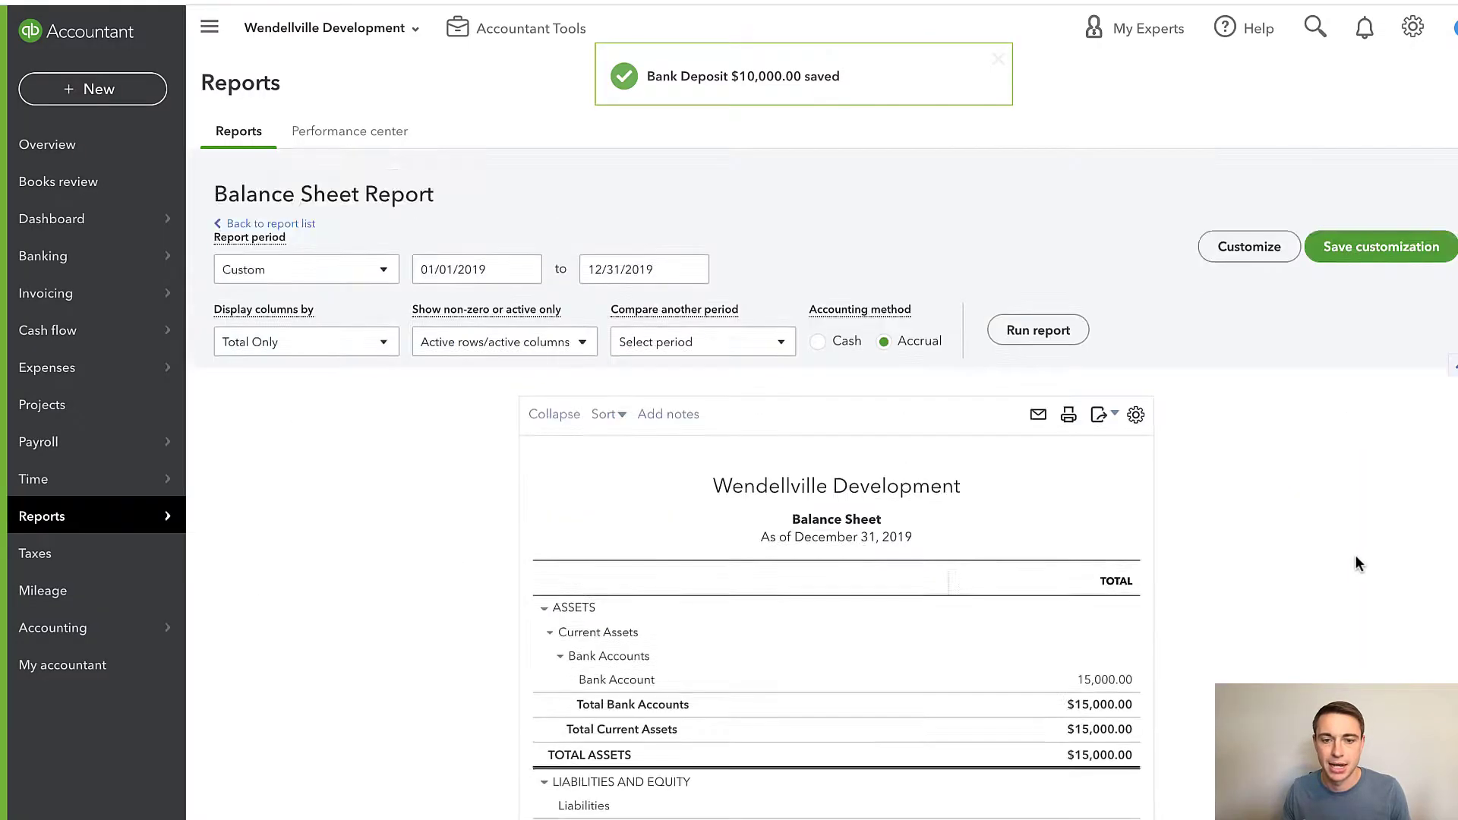
{"action": "scroll", "coordinate": [1351, 554], "scroll_direction": "down", "scroll_amount": 5}
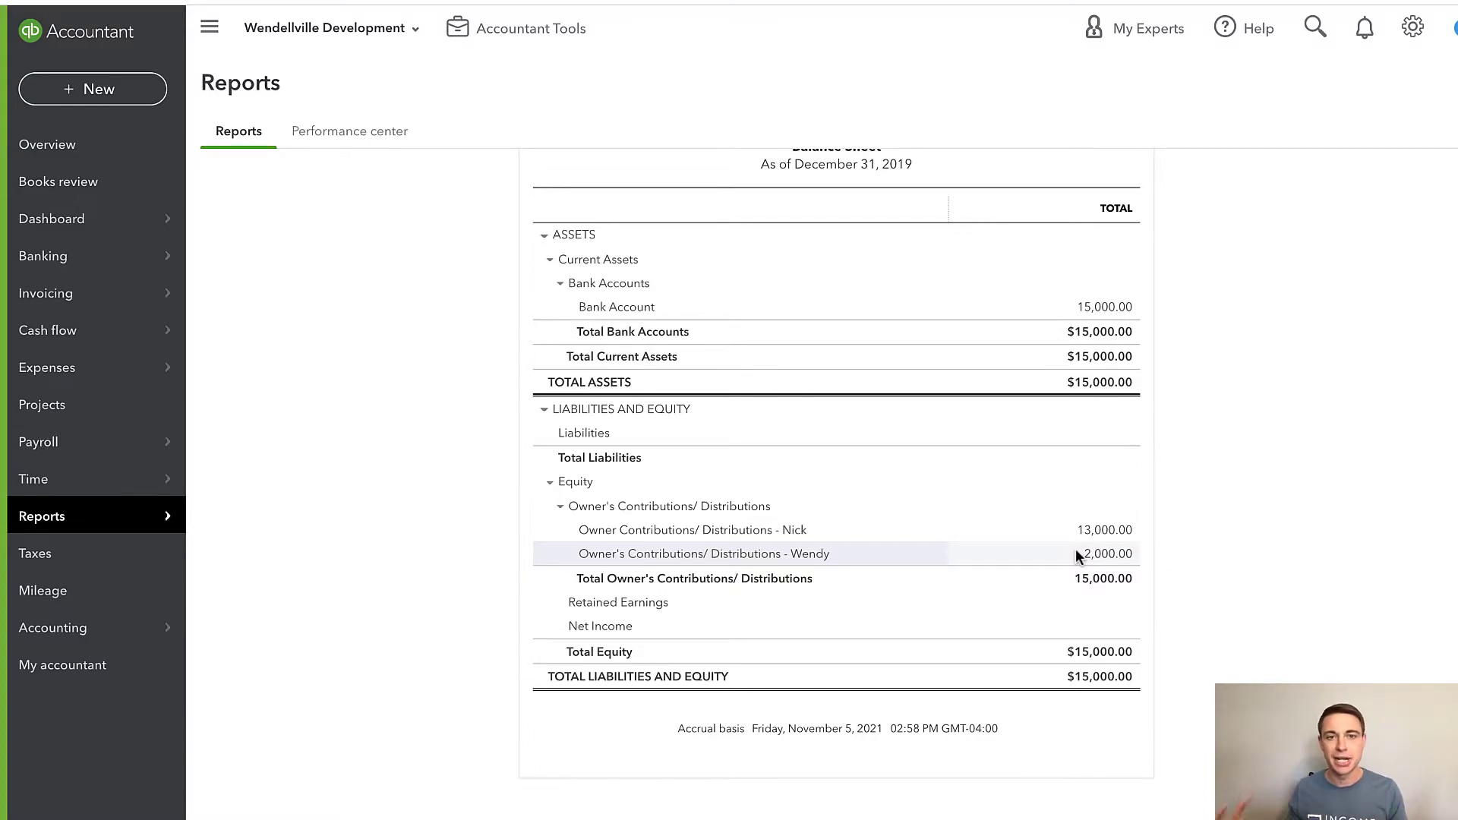
- Start a new journal entry and set its journal date to 04/16/2019
{"action": "left_click", "coordinate": [92, 89]}
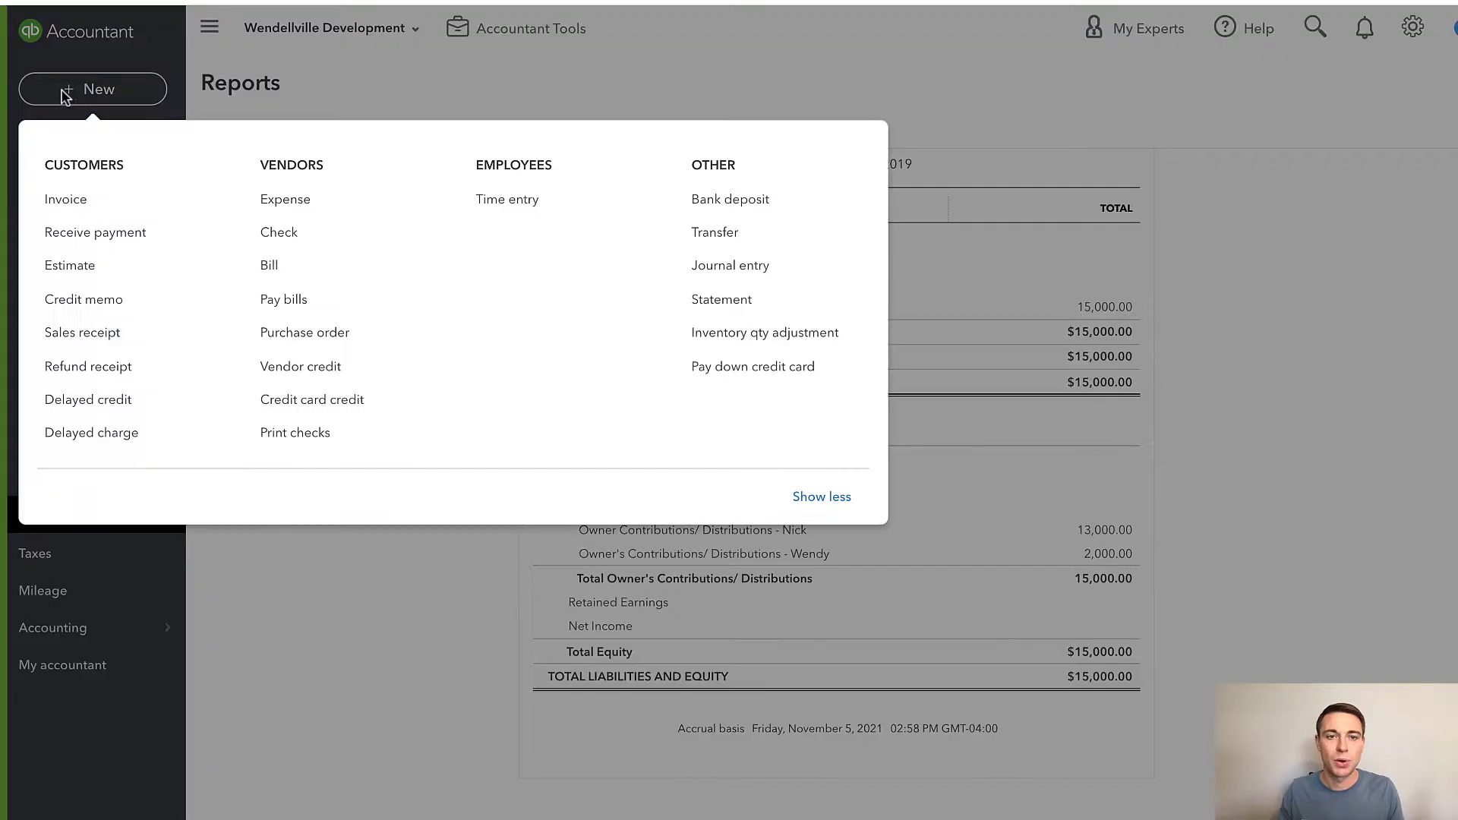
{"action": "left_click", "coordinate": [741, 263]}
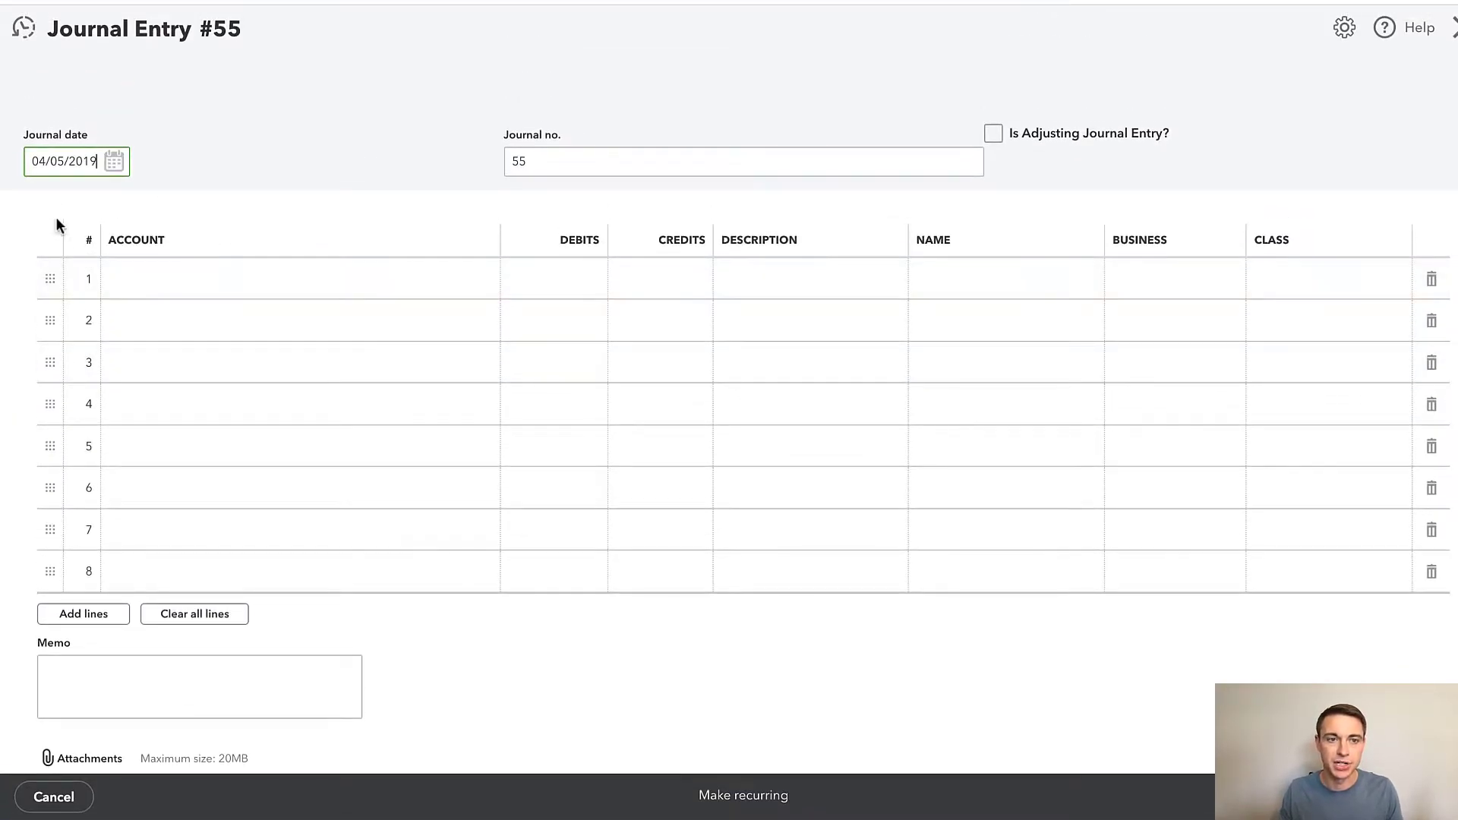
{"action": "left_click", "coordinate": [114, 161]}
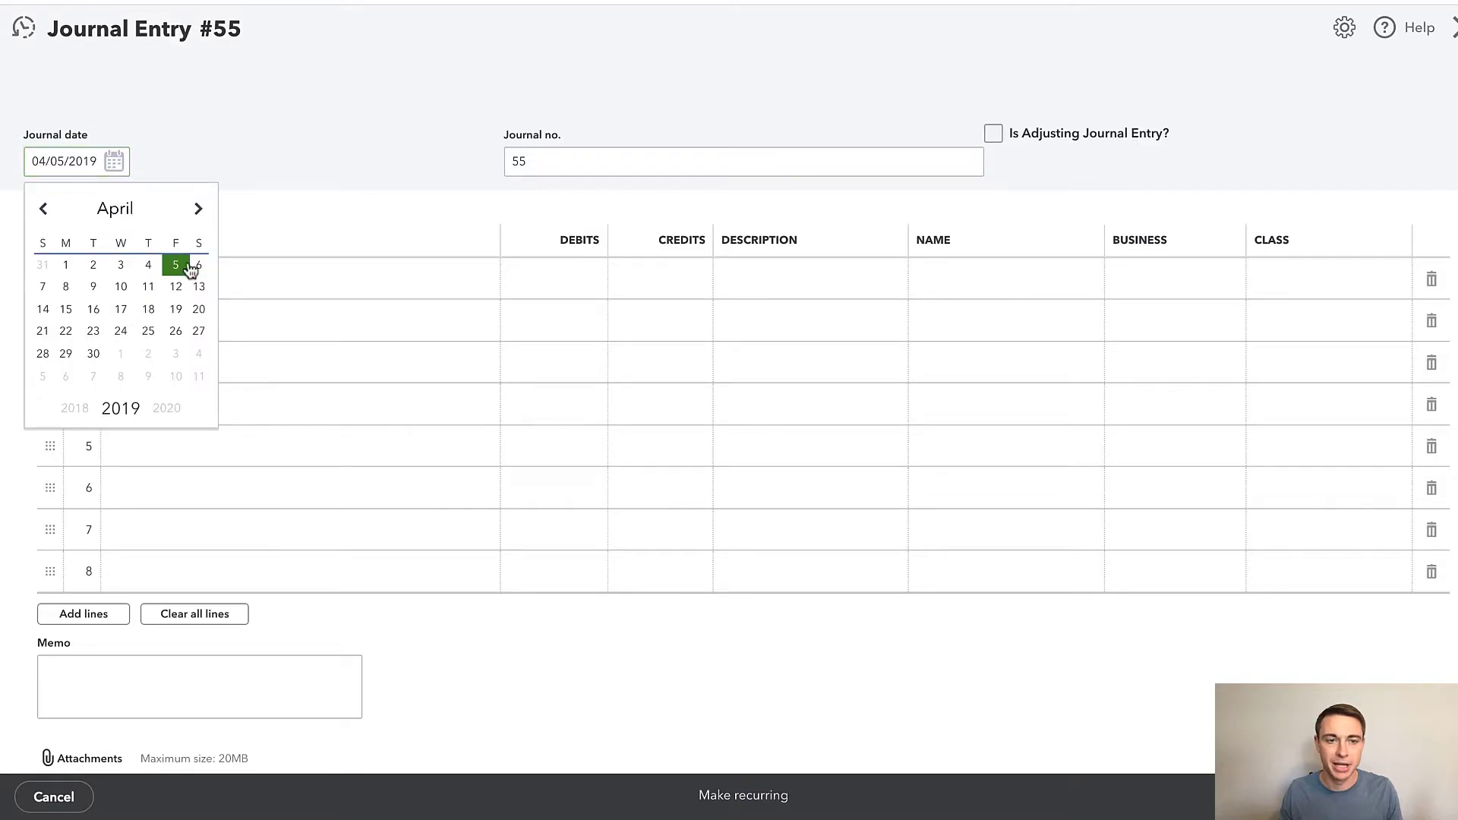
{"action": "left_click", "coordinate": [92, 310]}
- Fill the first three lines' accounts with 1. Land, 2A. Buildings - Original Cost and 3A. Closing Costs - Original Costs
{"action": "left_click", "coordinate": [237, 278]}
{"action": "type", "text": "land"}
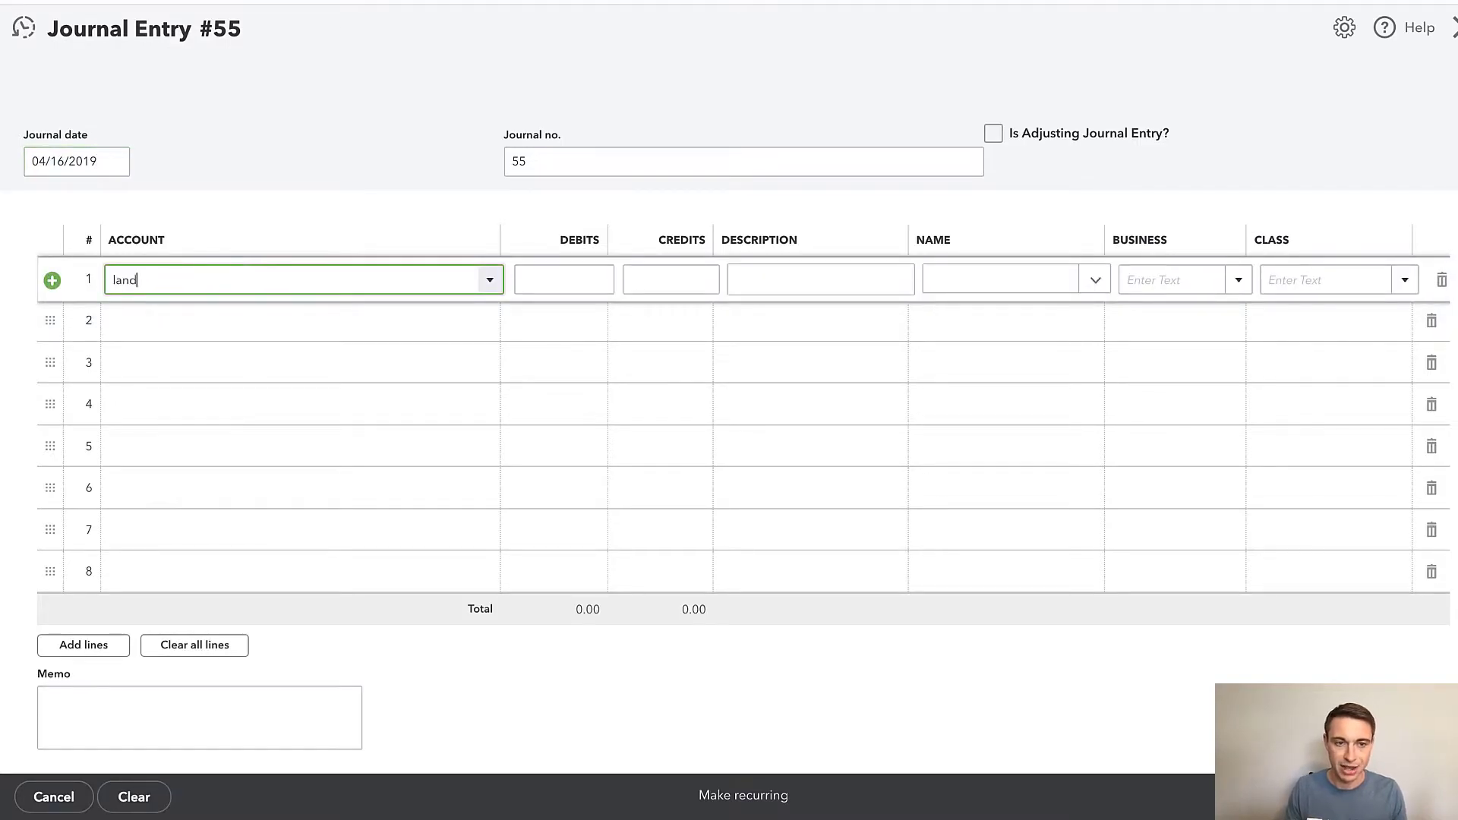
{"action": "left_click", "coordinate": [223, 418]}
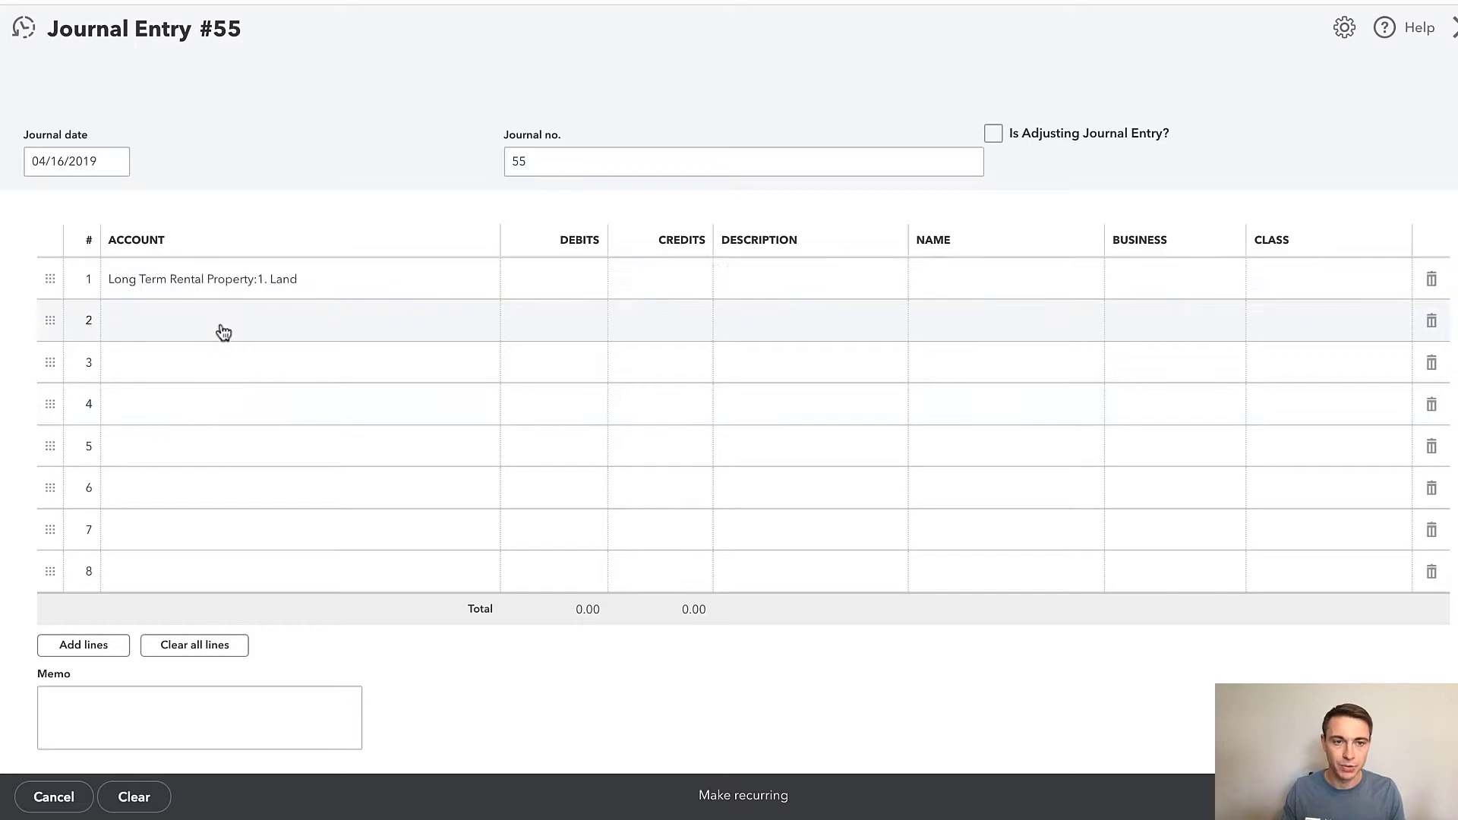
{"action": "left_click", "coordinate": [218, 323]}
{"action": "type", "text": "build"}
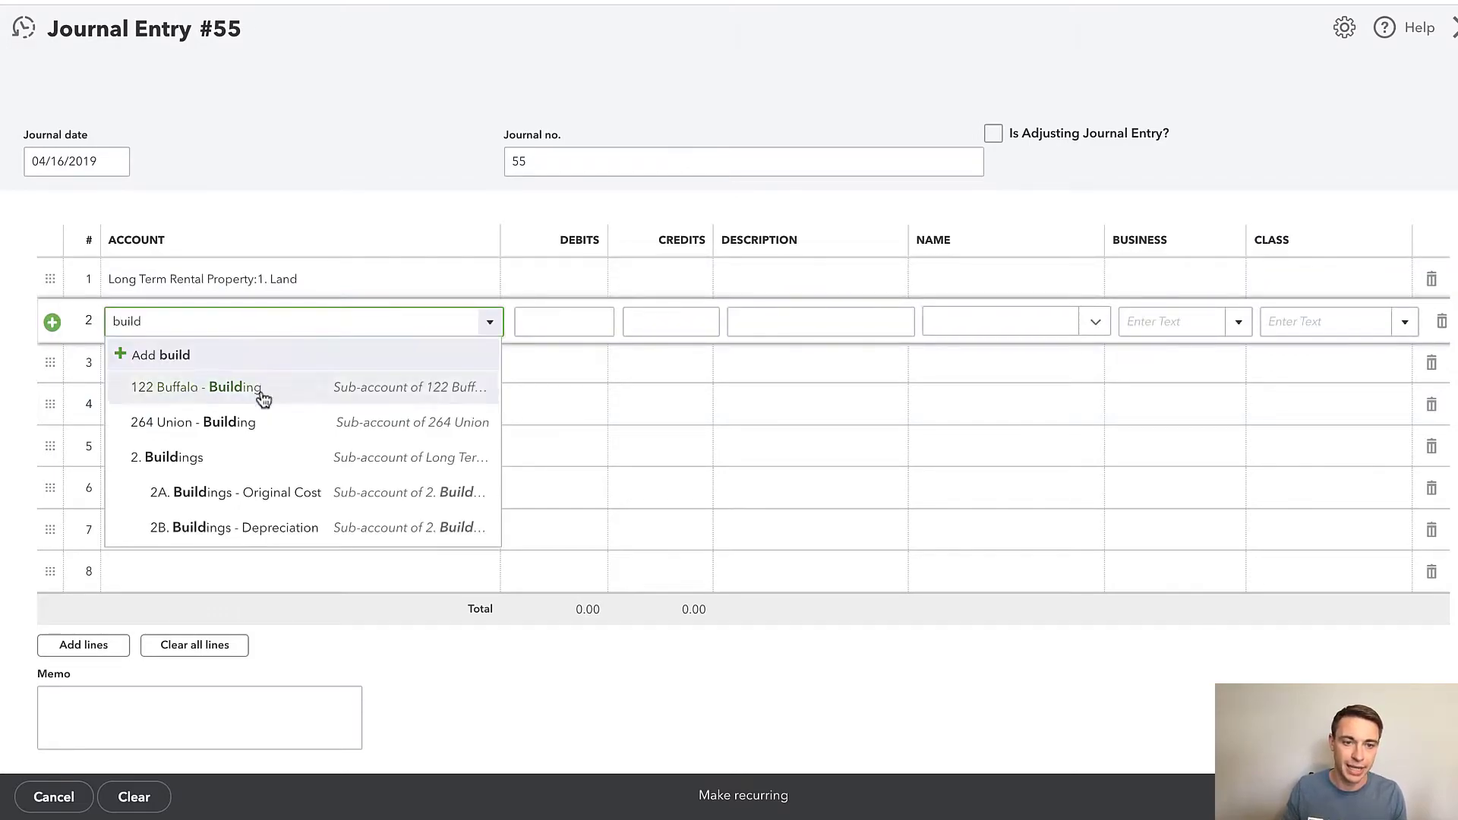
{"action": "left_click", "coordinate": [273, 502]}
{"action": "left_click", "coordinate": [221, 370]}
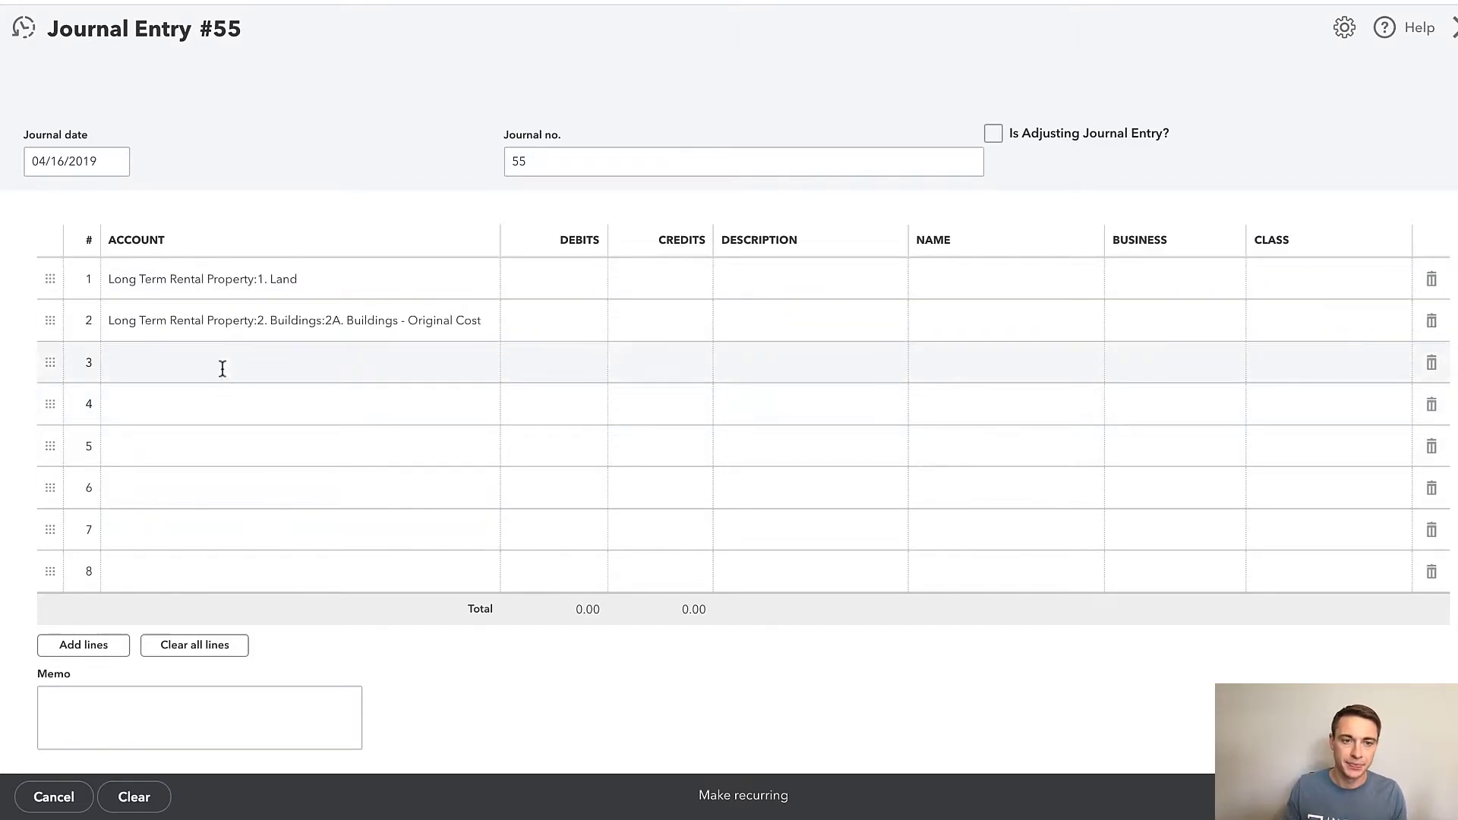
{"action": "type", "text": "clos"}
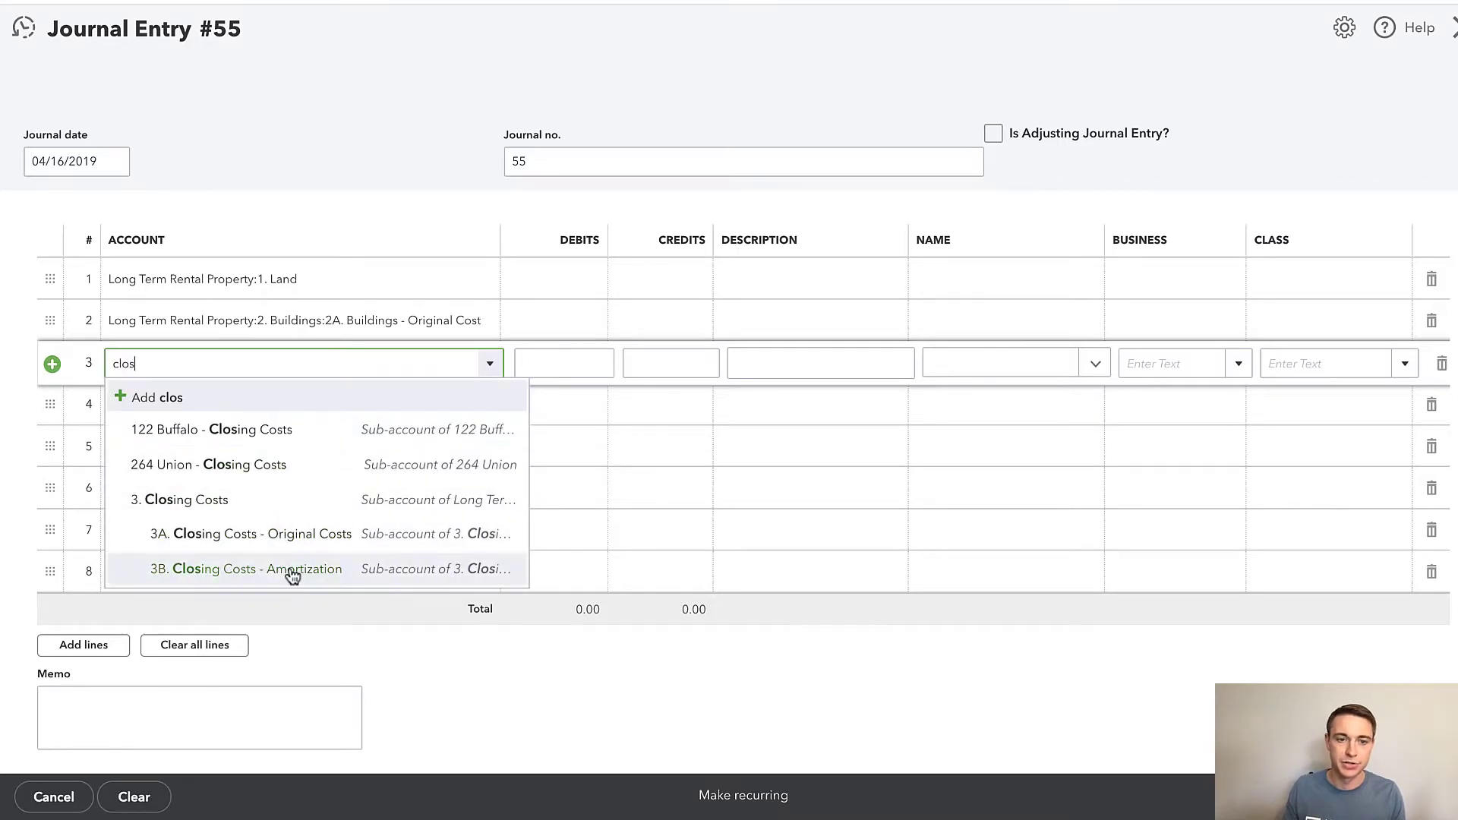
{"action": "left_click", "coordinate": [299, 532]}
- Debit 10,000.00 to the land line and 75,000.00 to the buildings original cost line
{"action": "left_click", "coordinate": [584, 286]}
{"action": "type", "text": "1"}
{"action": "type", "text": "0,000"}
{"action": "key", "text": "Tab"}
{"action": "left_click", "coordinate": [562, 319]}
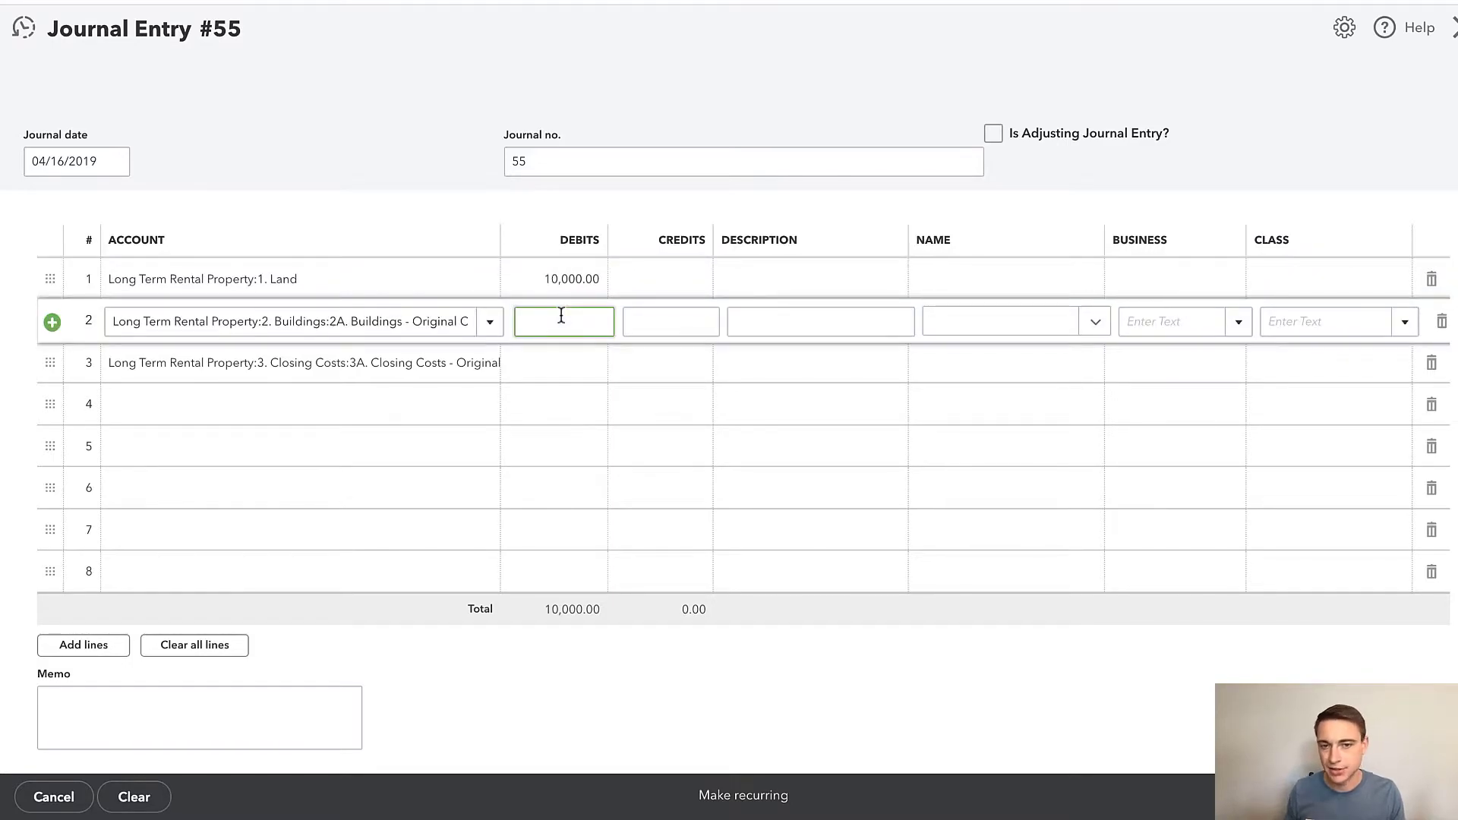
{"action": "type", "text": "75,000"}
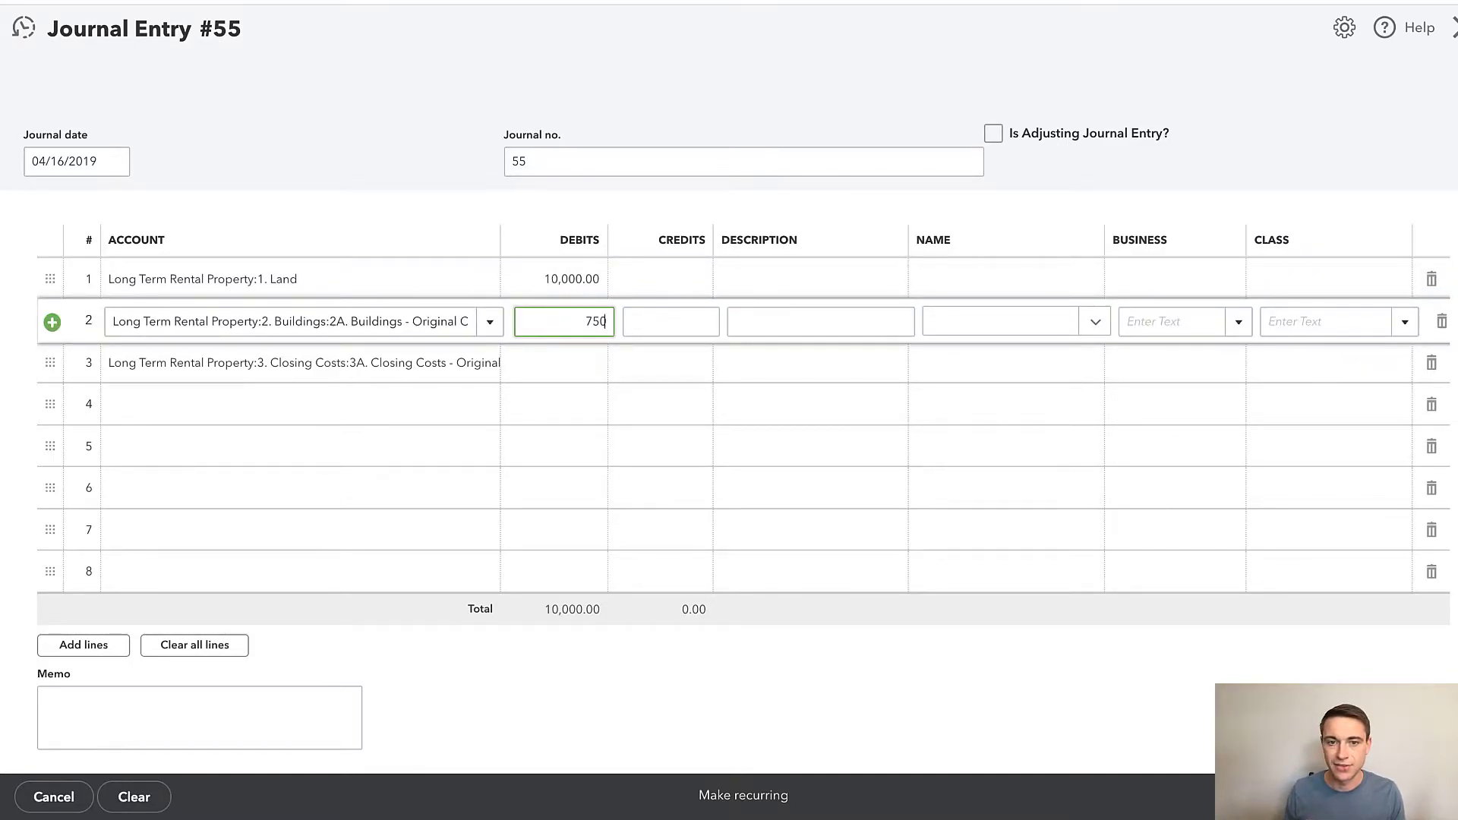
{"action": "key", "text": "Tab"}
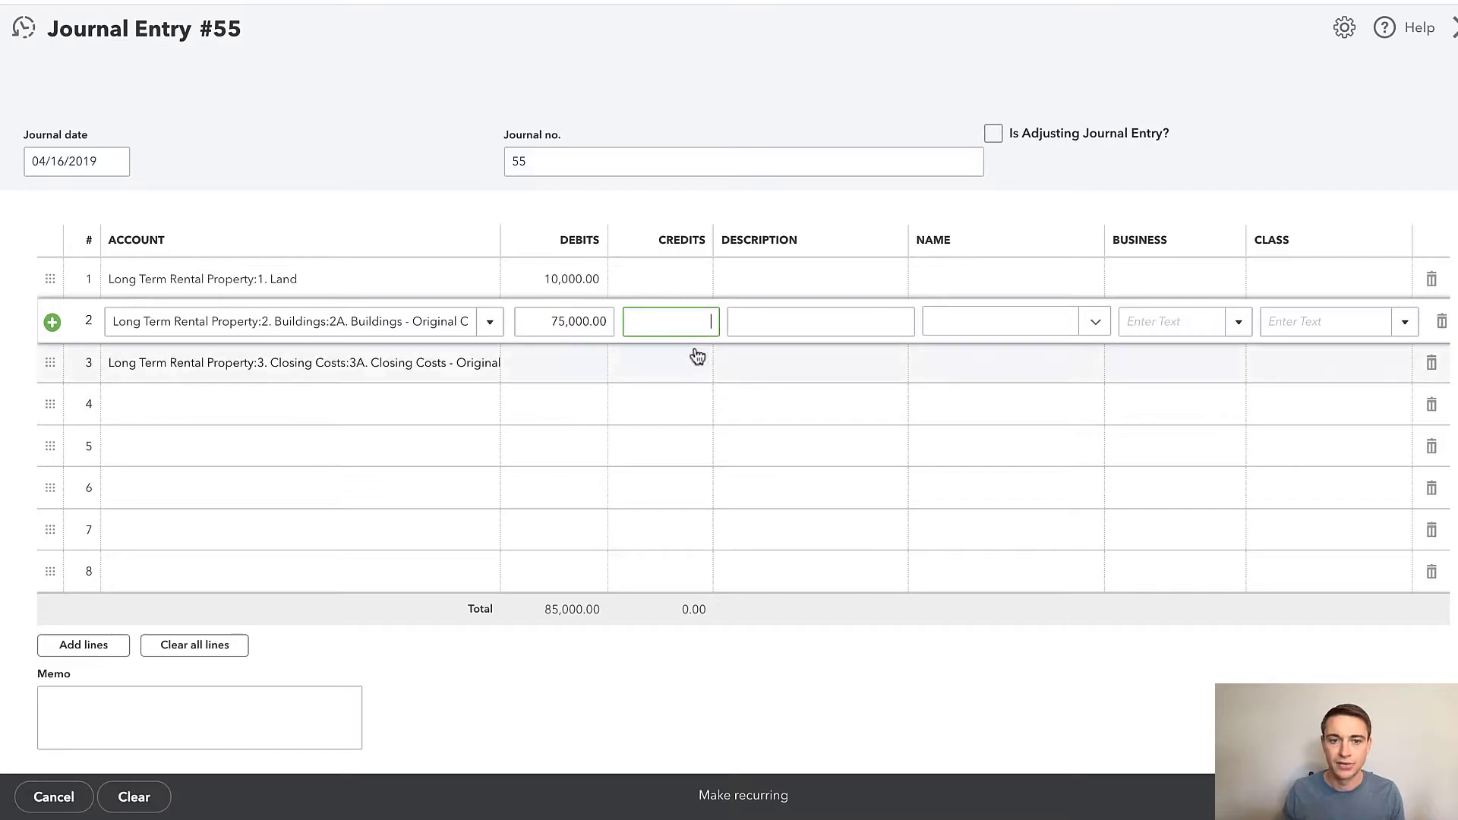
- Debit 3,500.00 to the closing costs line and check the journal entry's total debits
{"action": "left_click", "coordinate": [576, 370]}
{"action": "type", "text": "3500"}
{"action": "key", "text": "Tab"}
{"action": "left_click", "coordinate": [999, 699]}
{"action": "left_click_drag", "start_coordinate": [600, 615], "coordinate": [542, 613]}
{"action": "left_click", "coordinate": [703, 672]}
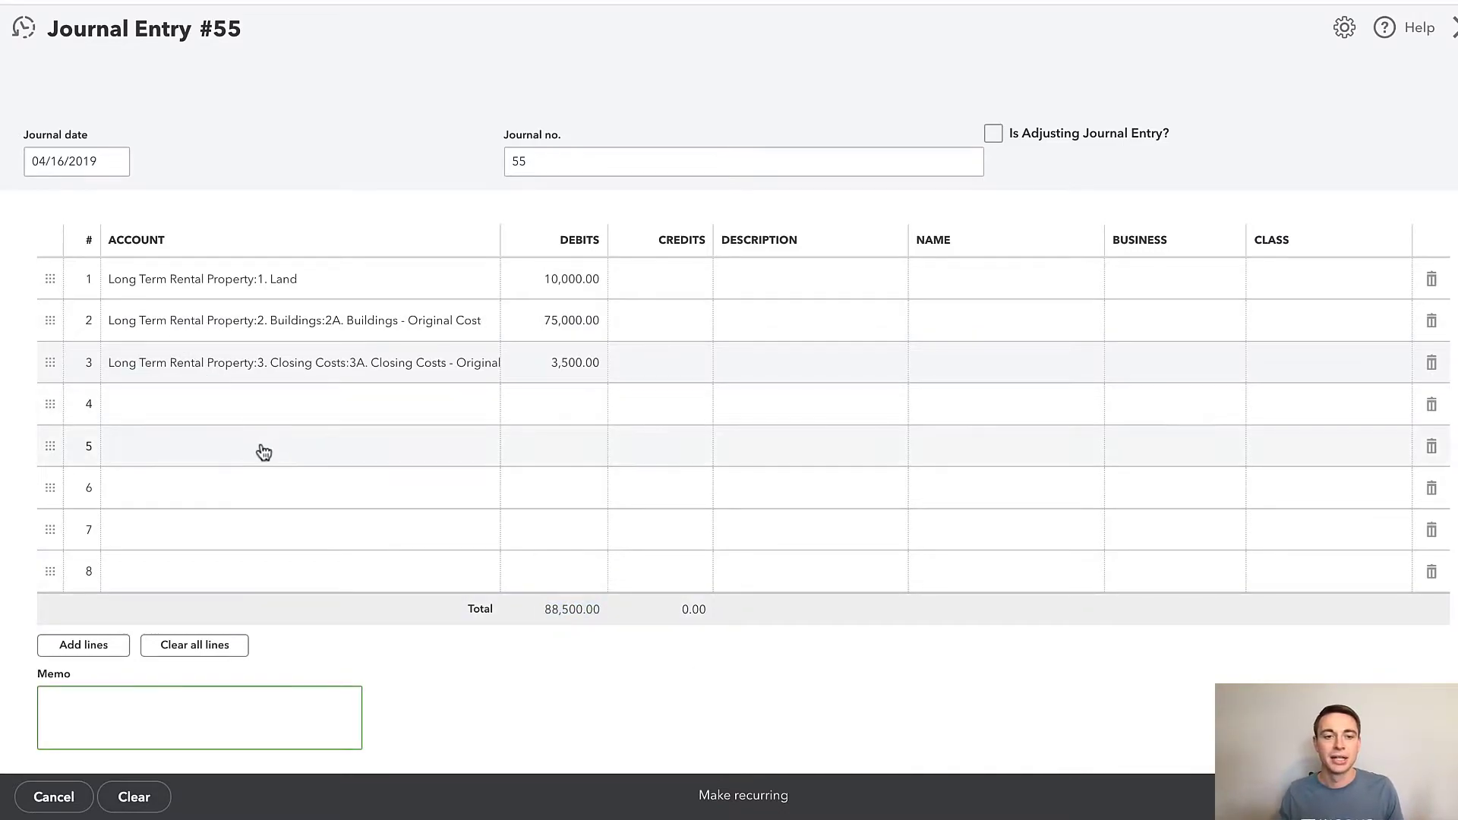
- Fill line 4 with the Conventional Loan - 1st Position account and credit it 80,000.00
{"action": "left_click", "coordinate": [258, 407]}
{"action": "type", "text": "conven"}
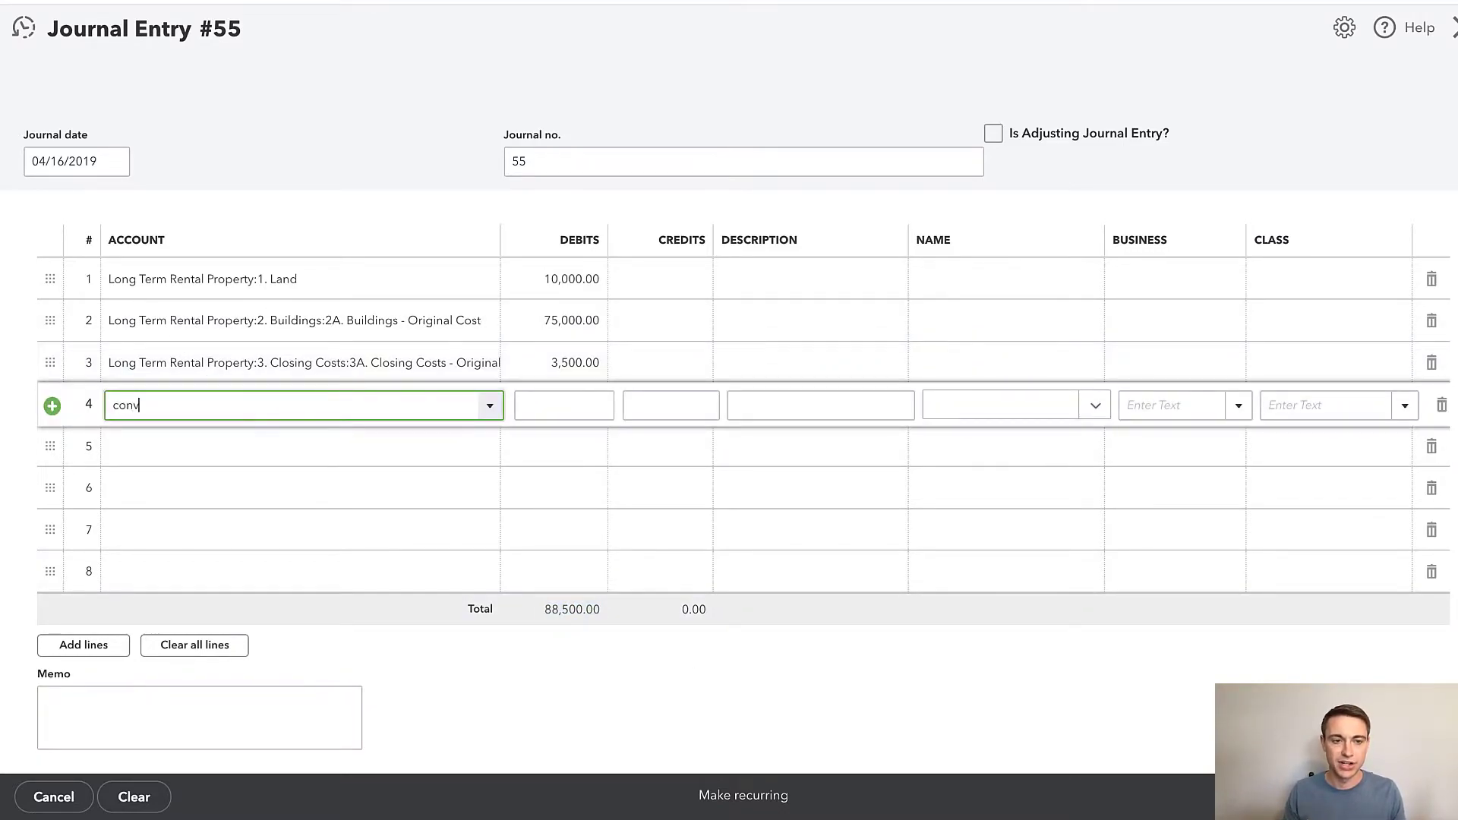
{"action": "left_click", "coordinate": [279, 475]}
{"action": "key", "text": "Tab"}
{"action": "key", "text": "Tab"}
{"action": "type", "text": "80,000"}
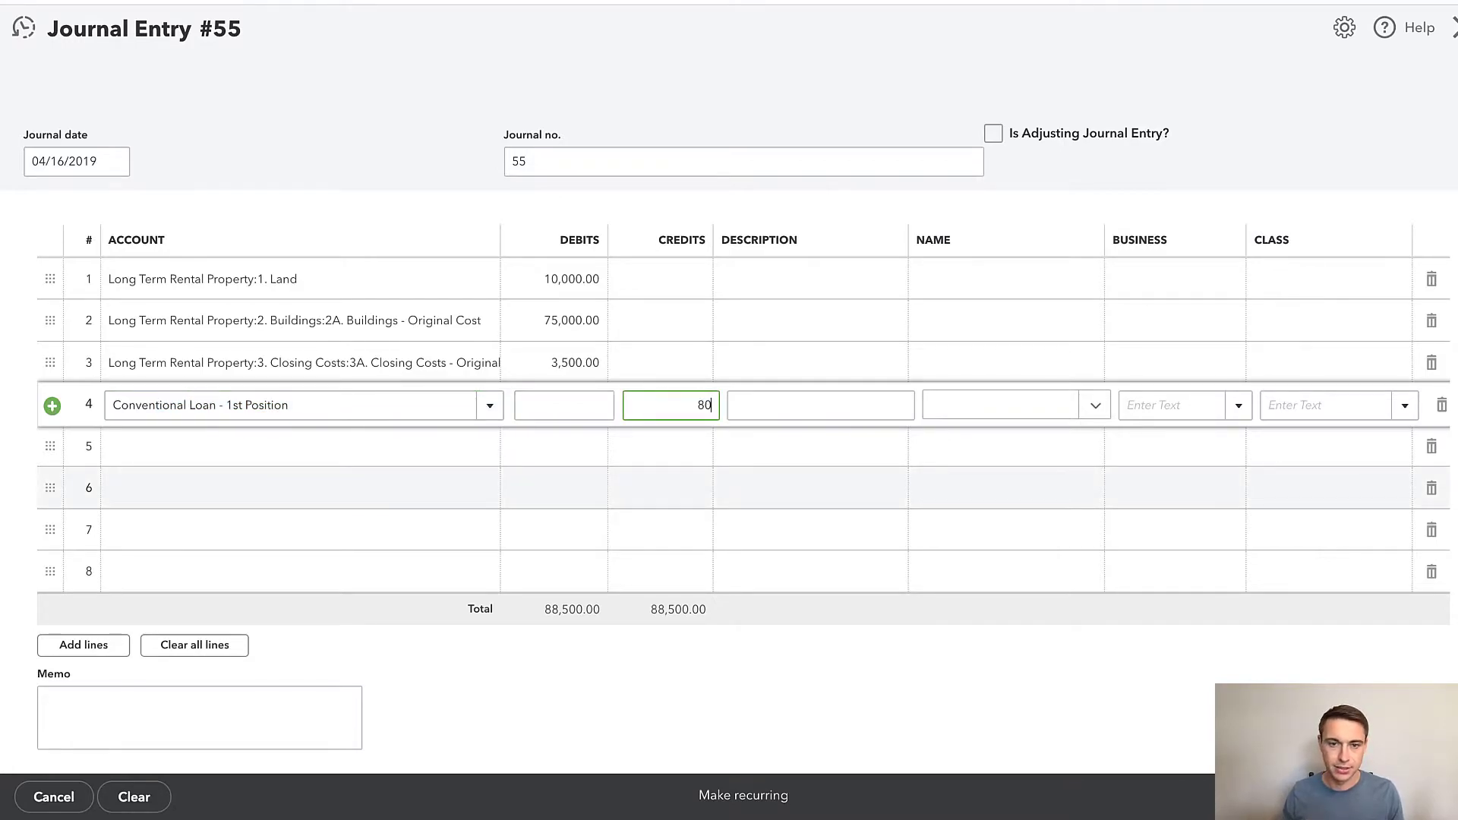
{"action": "key", "text": "Tab"}
{"action": "key", "text": "Tab"}
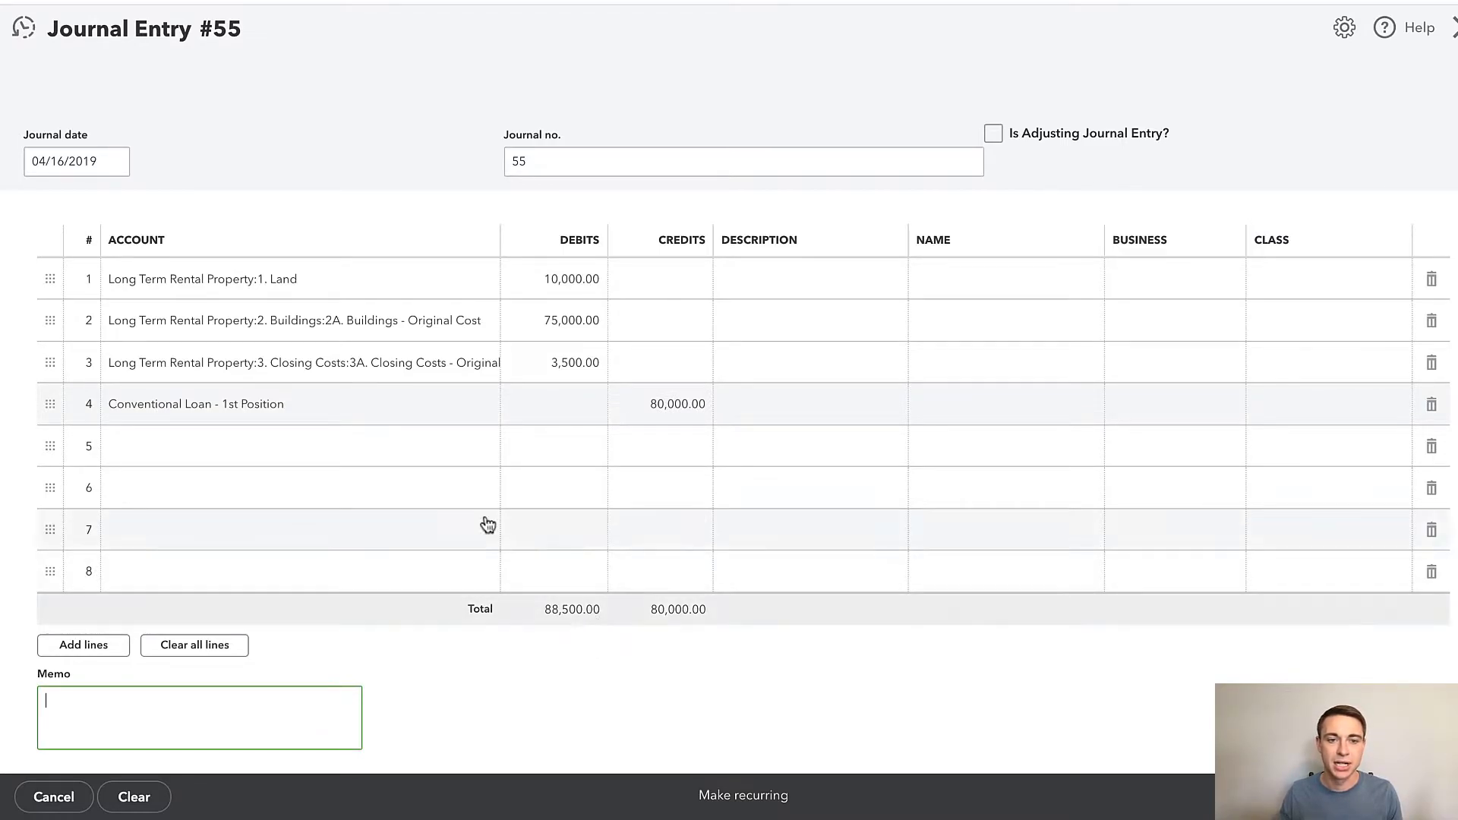
- Add Bank Account on line 5 of the journal entry with a credit of 2,000.00
{"action": "left_click", "coordinate": [375, 454]}
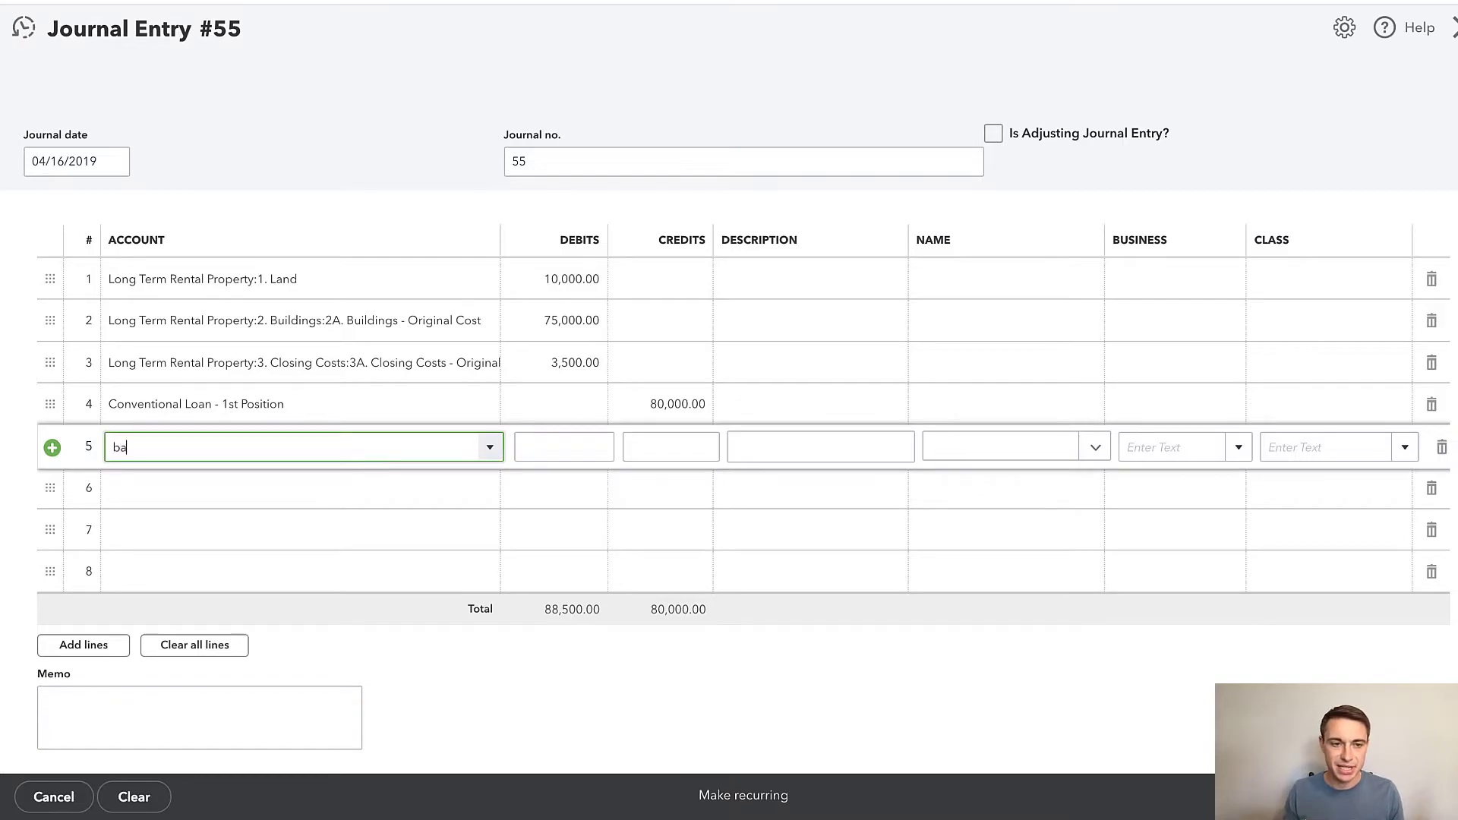
{"action": "type", "text": "bank"}
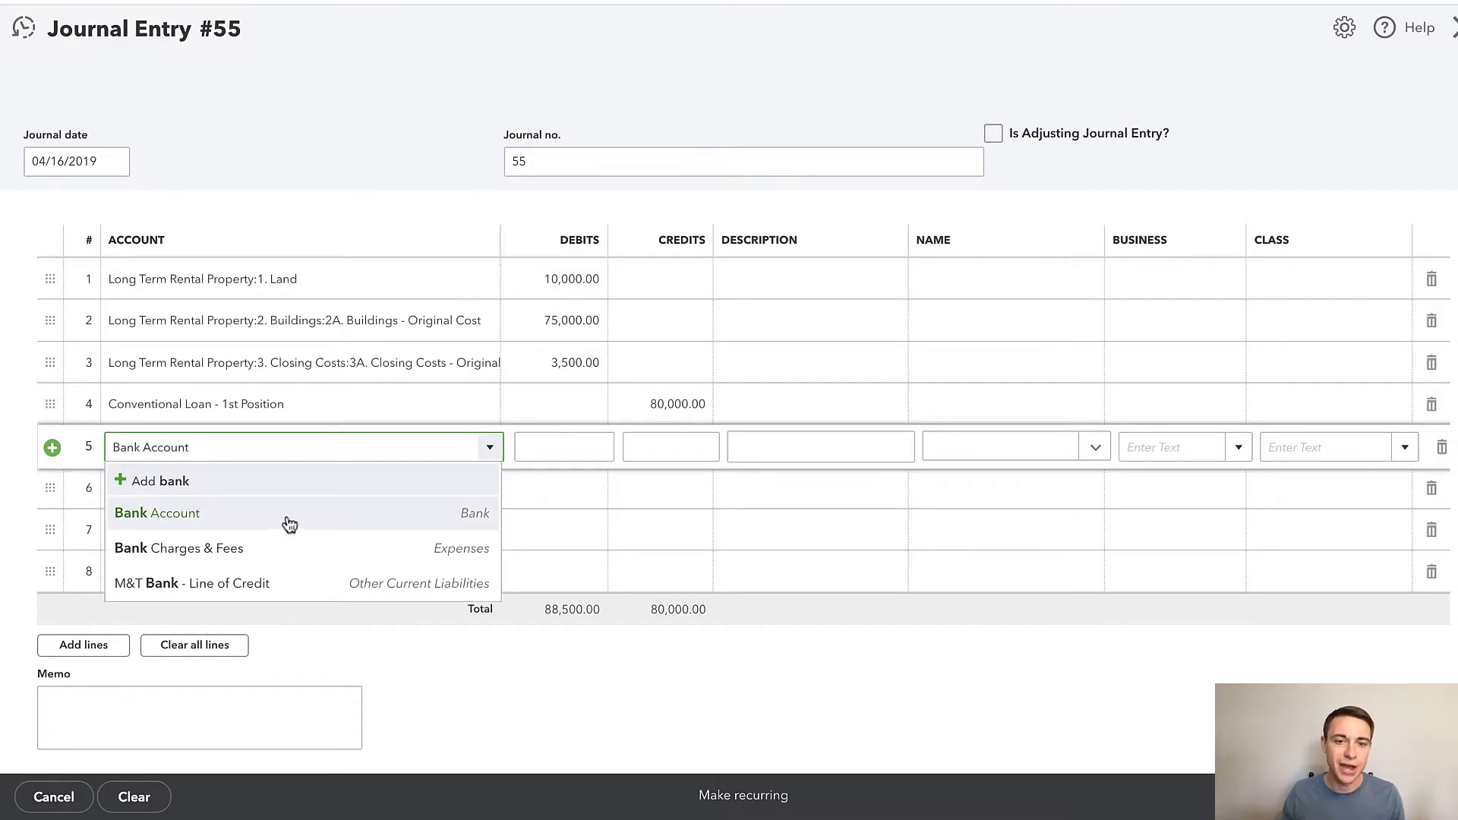
{"action": "left_click", "coordinate": [287, 521]}
{"action": "key", "text": "Tab"}
{"action": "key", "text": "Tab"}
{"action": "type", "text": "2"}
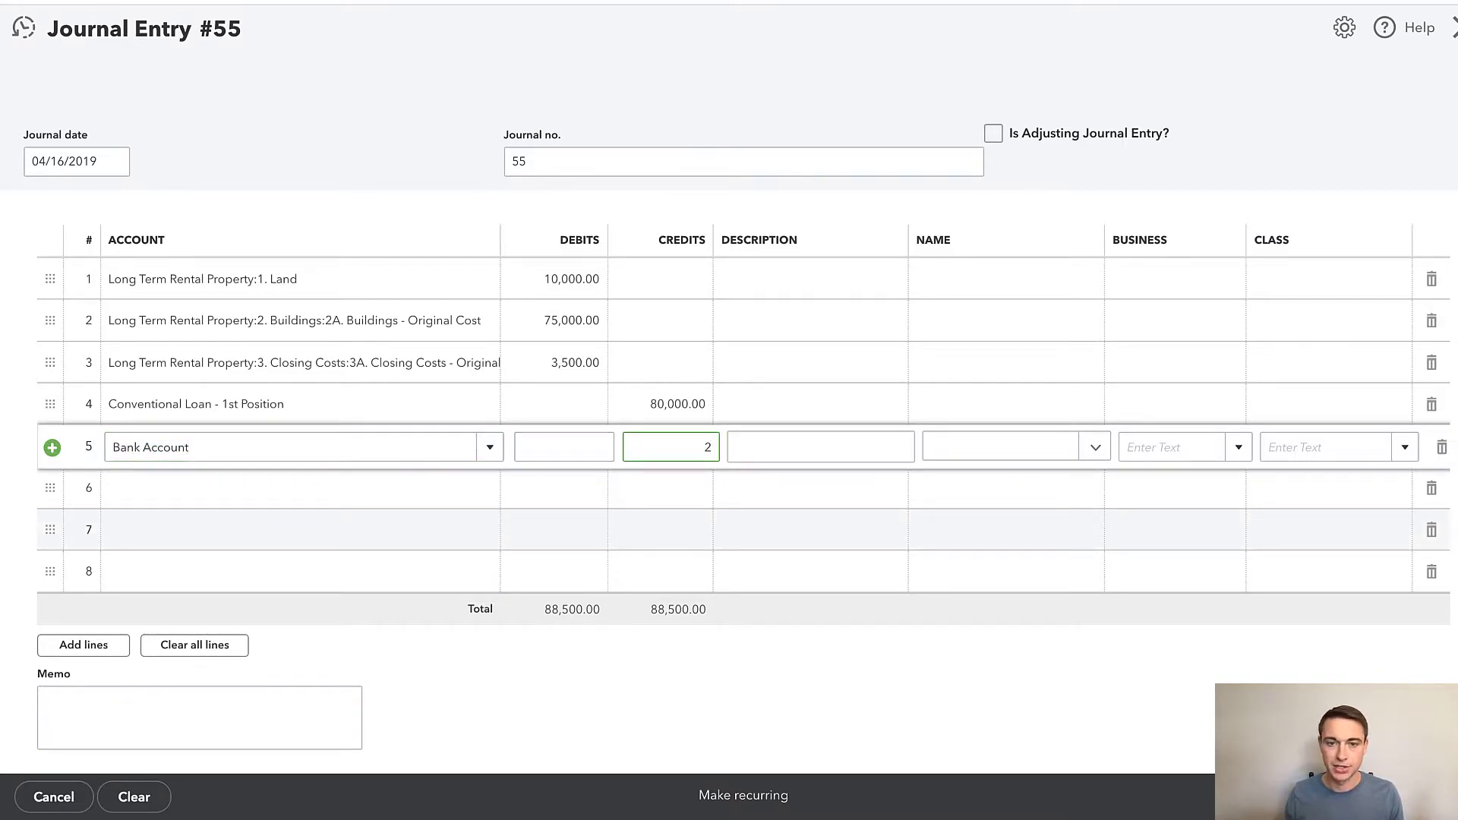
{"action": "type", "text": ",000"}
{"action": "key", "text": "Tab"}
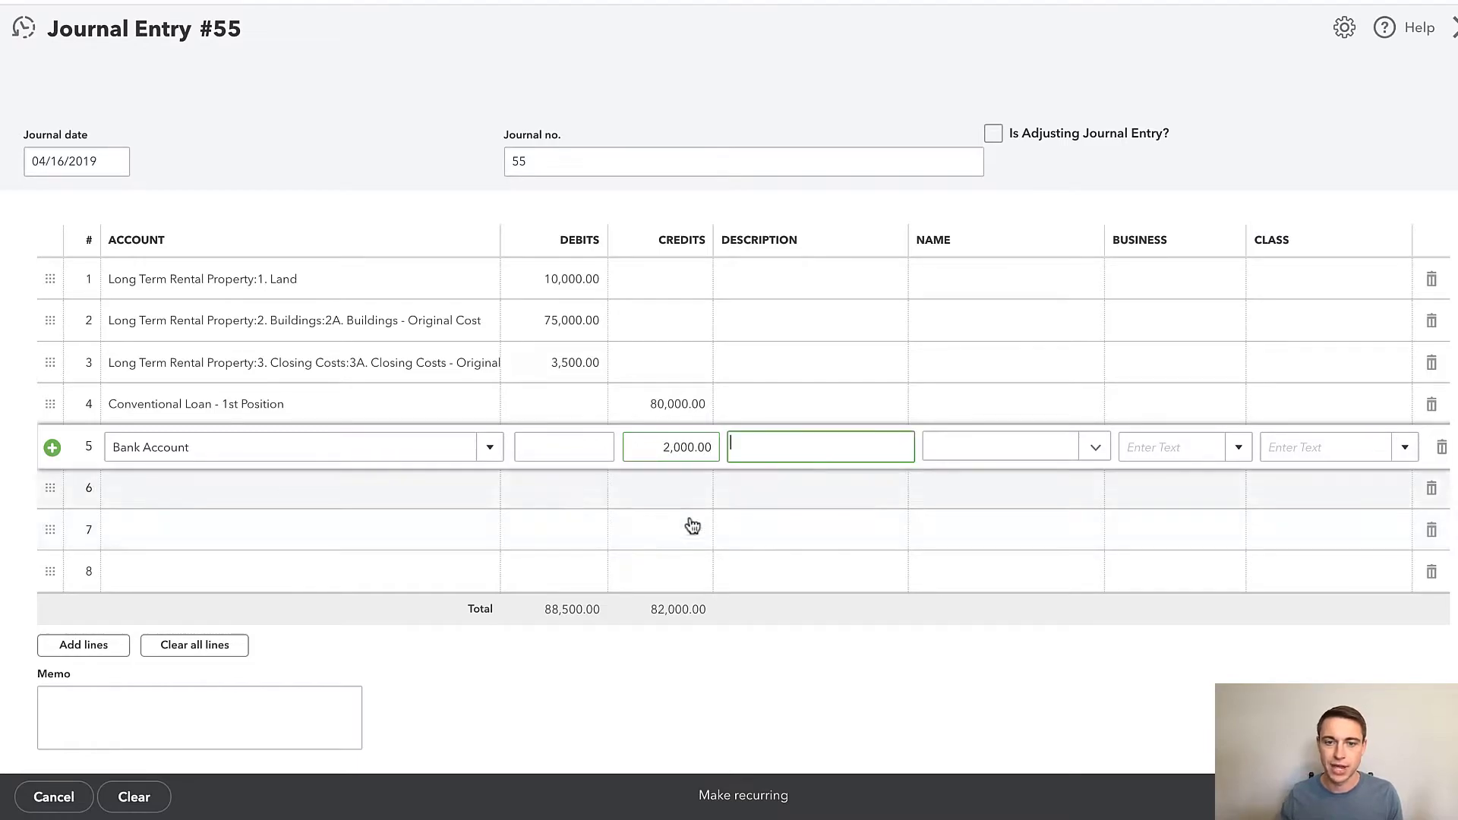
{"action": "left_click", "coordinate": [790, 722]}
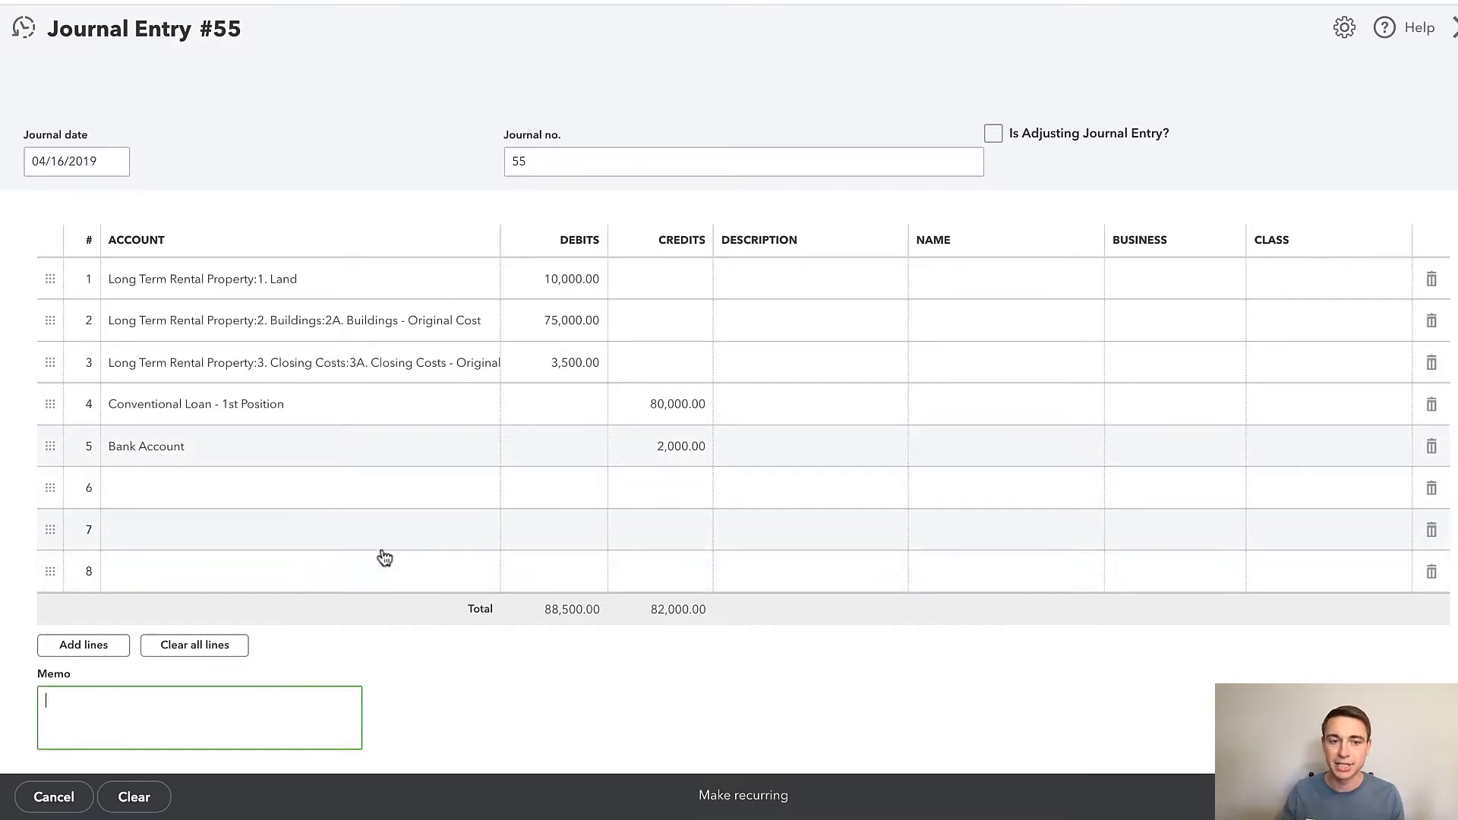
- Credit the remaining 6,500.00 to the first-listed owner's contributions/distributions sub-account on line 6 and save the entry without classes
{"action": "left_click", "coordinate": [310, 494]}
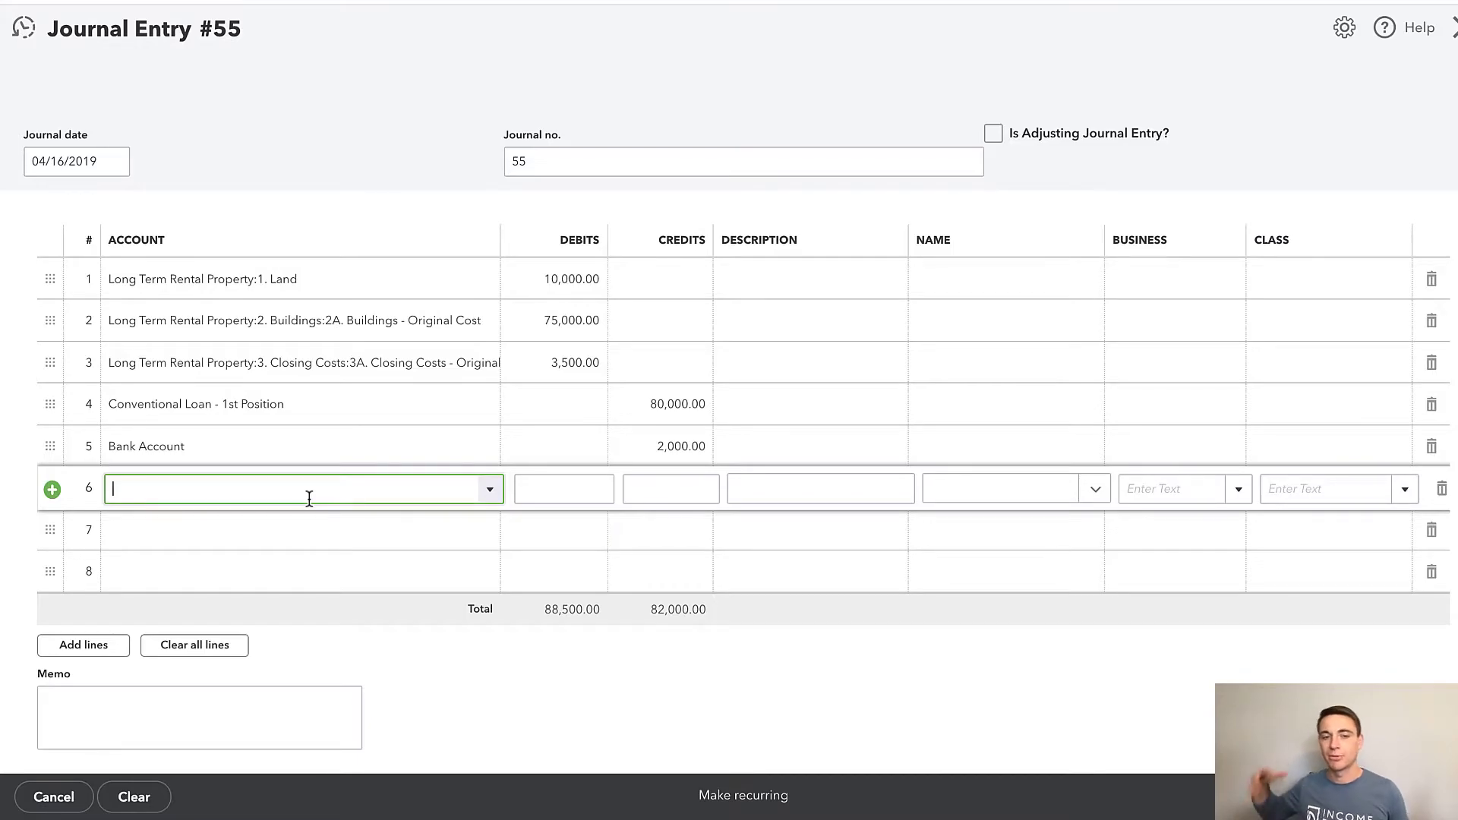
{"action": "type", "text": "ons:Own"}
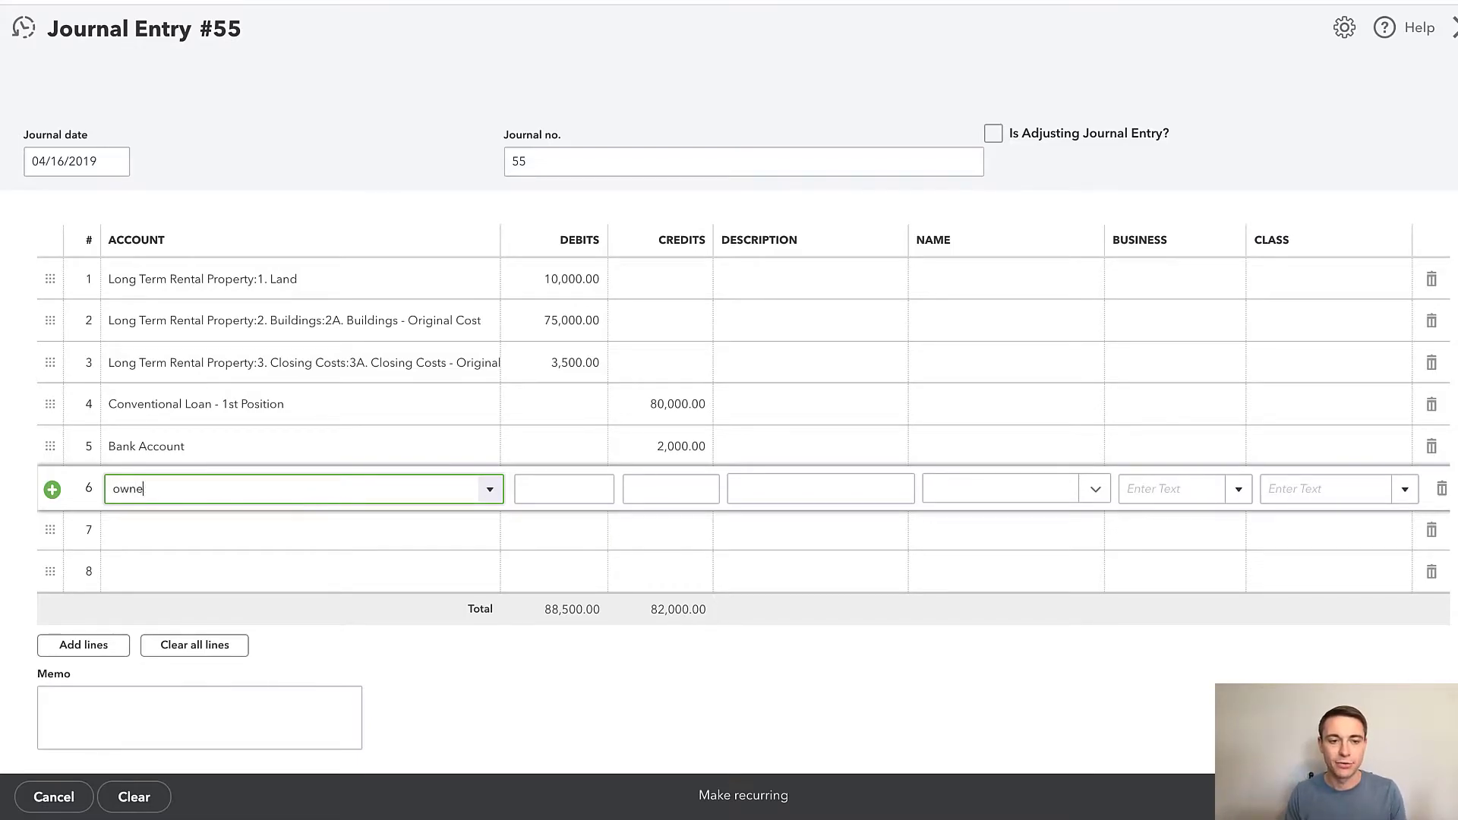
{"action": "type", "text": "er"}
{"action": "left_click", "coordinate": [339, 600]}
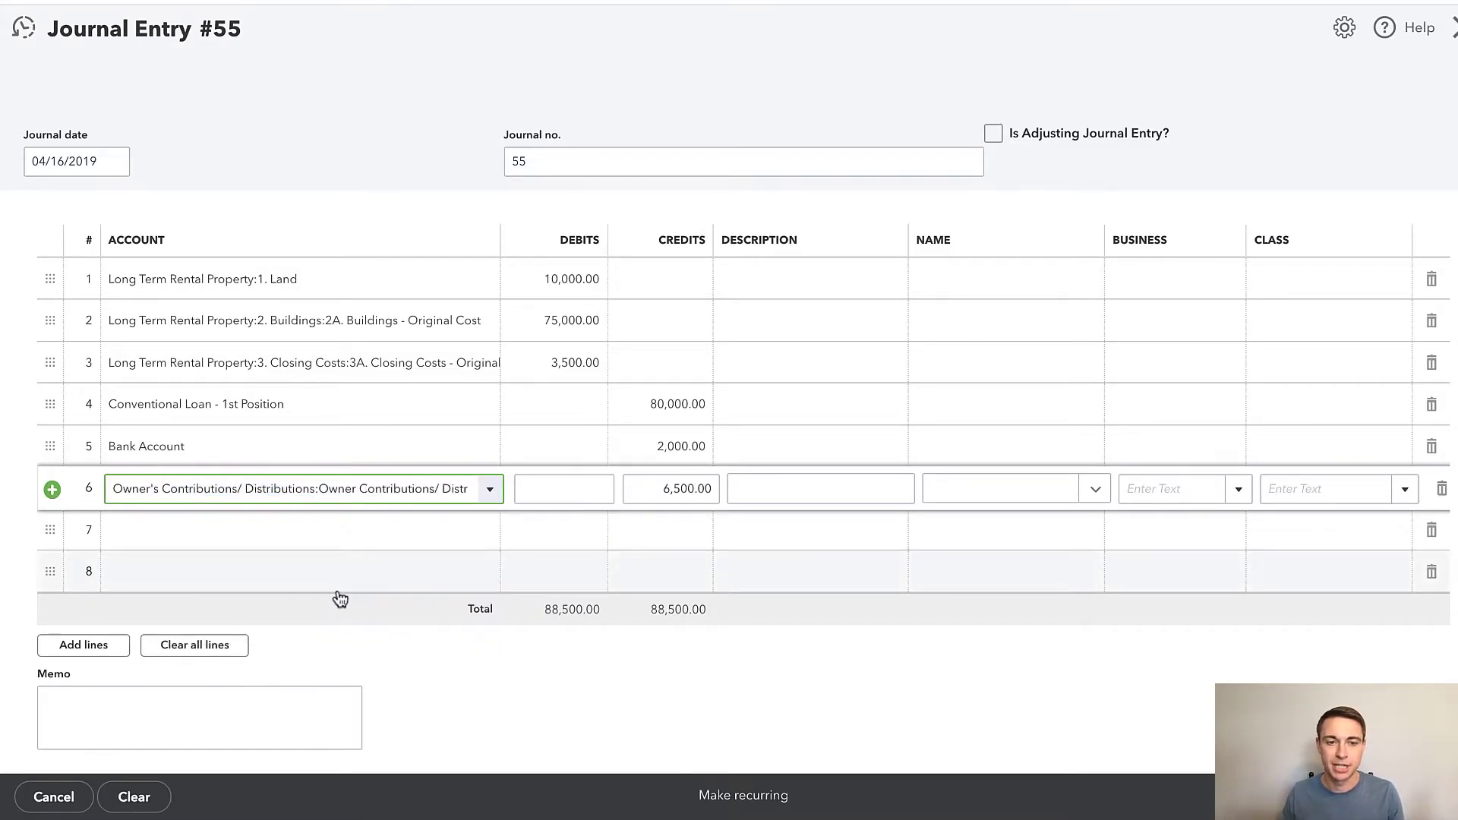
{"action": "left_click", "coordinate": [958, 682]}
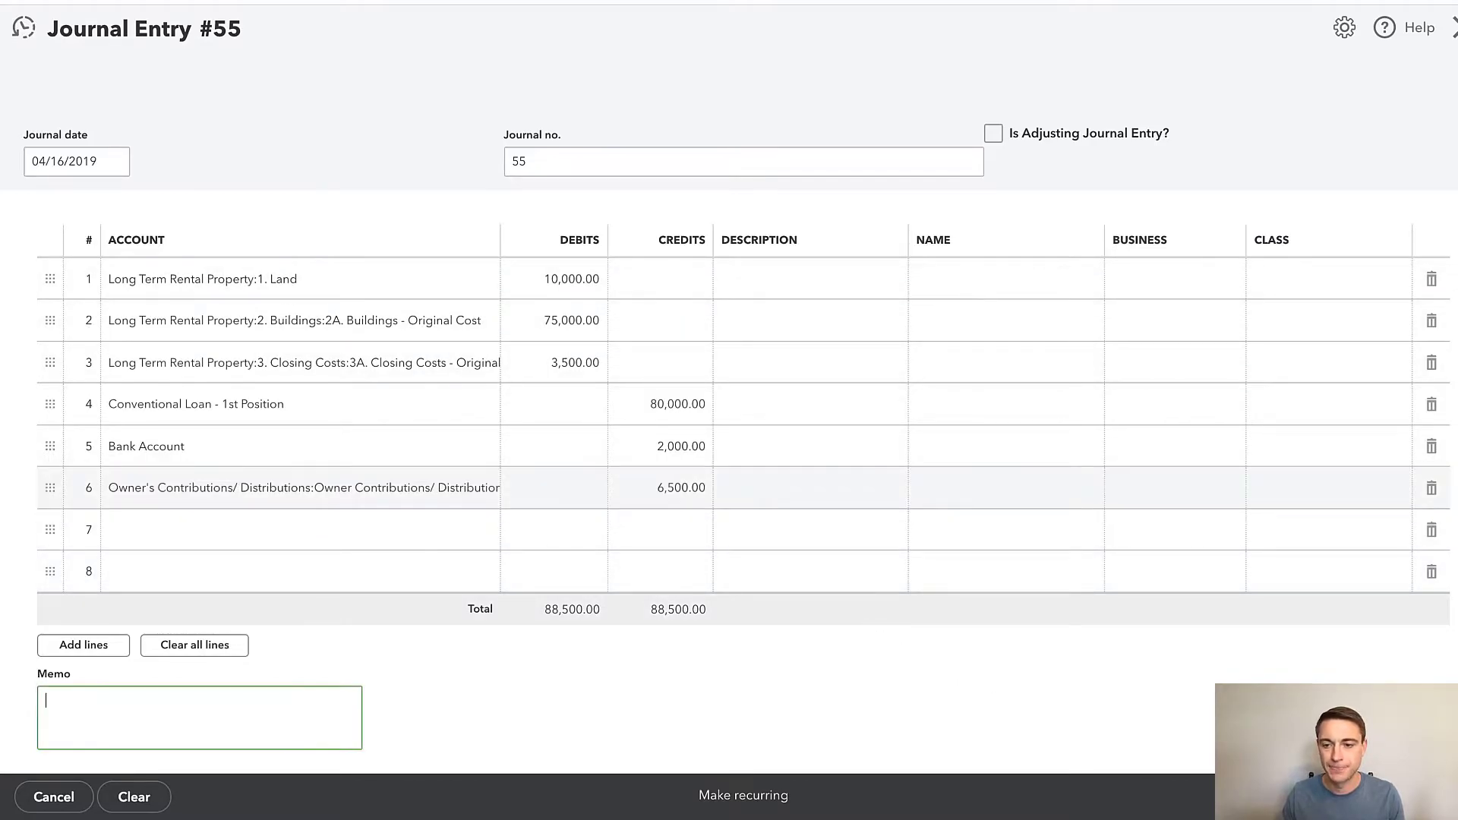
{"action": "left_click", "coordinate": [1360, 797]}
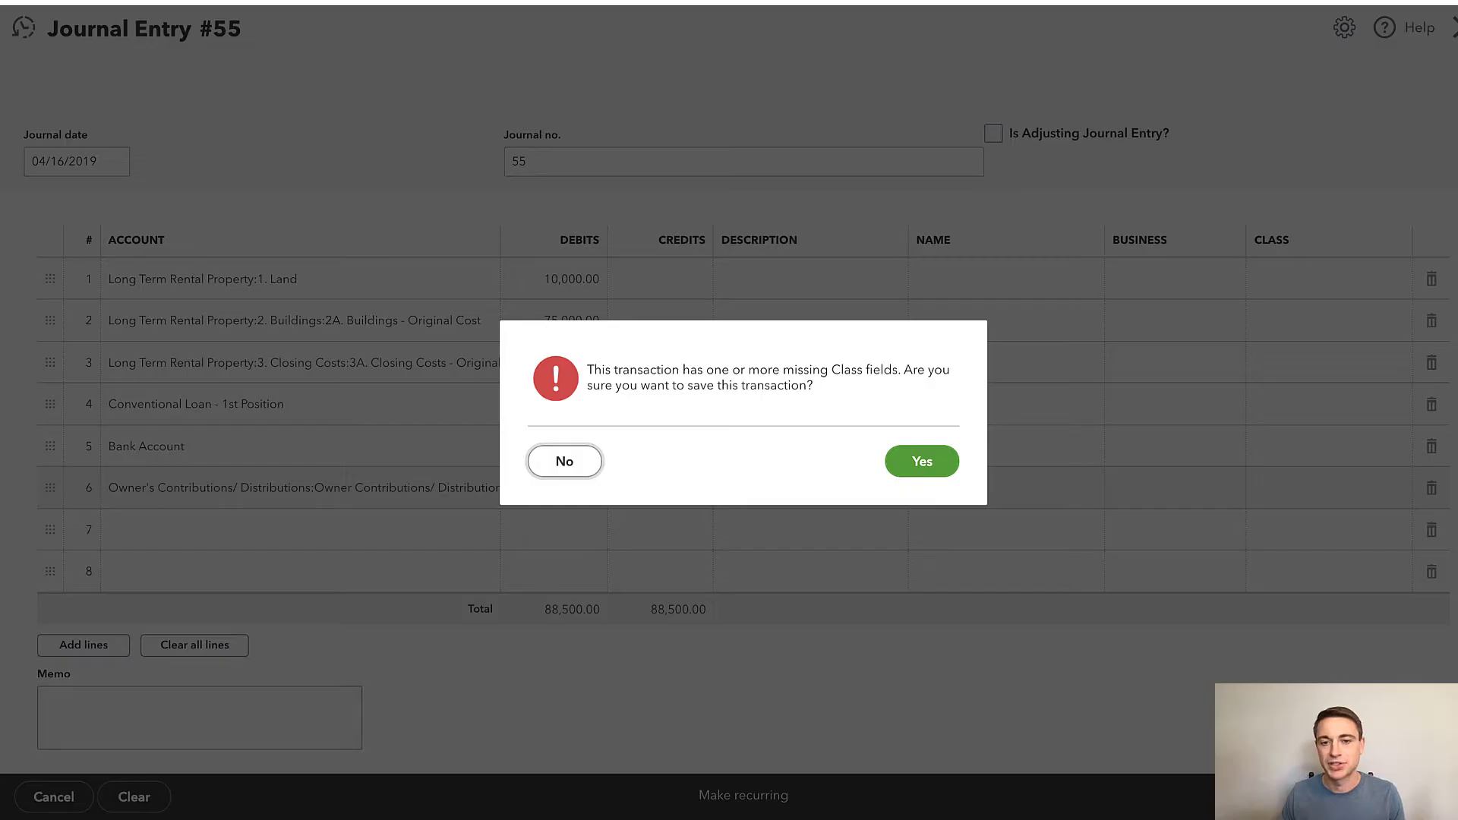
{"action": "left_click", "coordinate": [926, 471]}
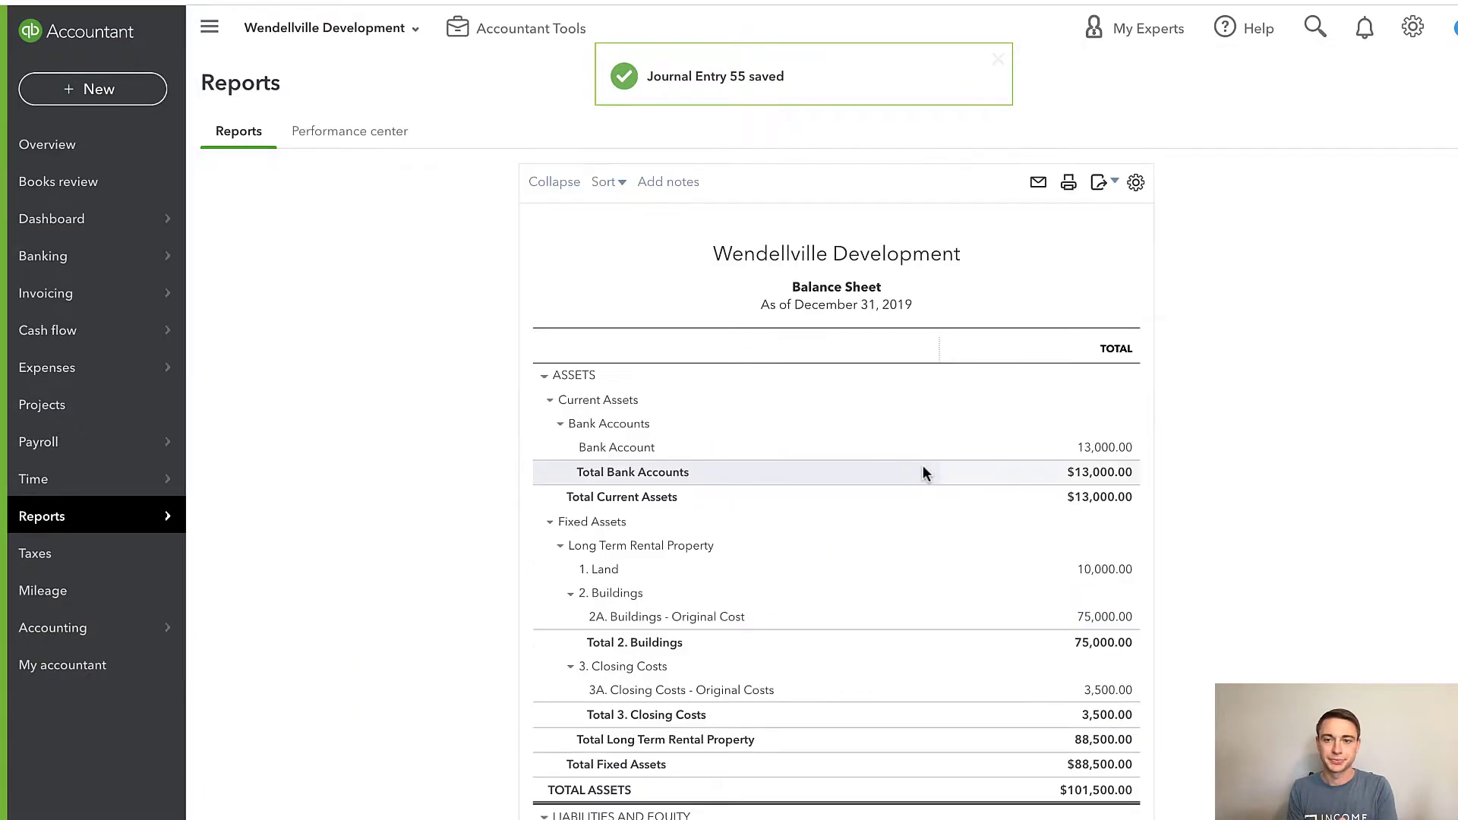
- Examine the balance sheet's bank, long term rental property, conventional loan and owner's contributions balances
{"action": "scroll", "coordinate": [1136, 631], "scroll_direction": "down", "scroll_amount": 1}
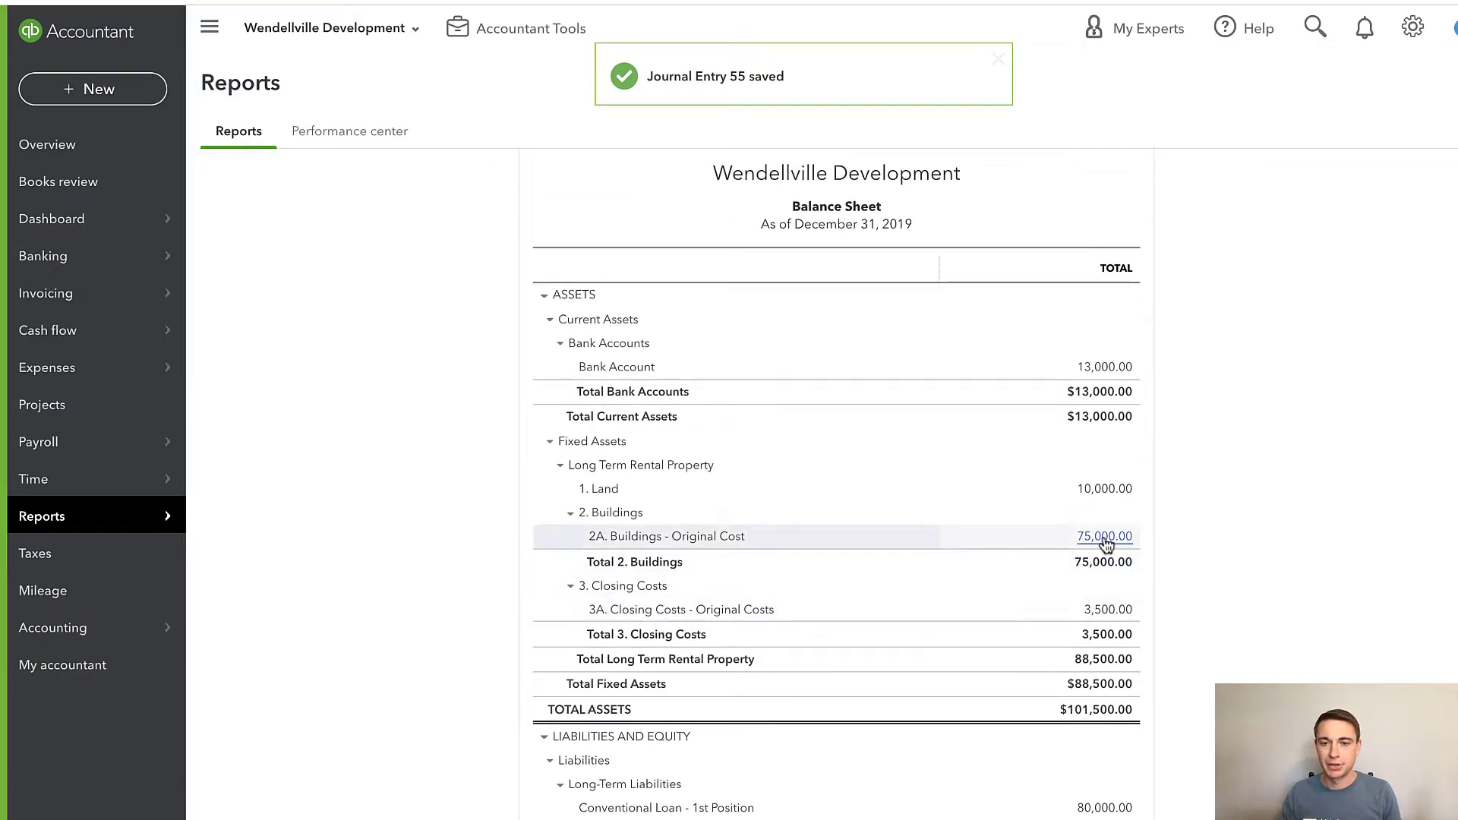
{"action": "scroll", "coordinate": [1103, 654], "scroll_direction": "down", "scroll_amount": 2}
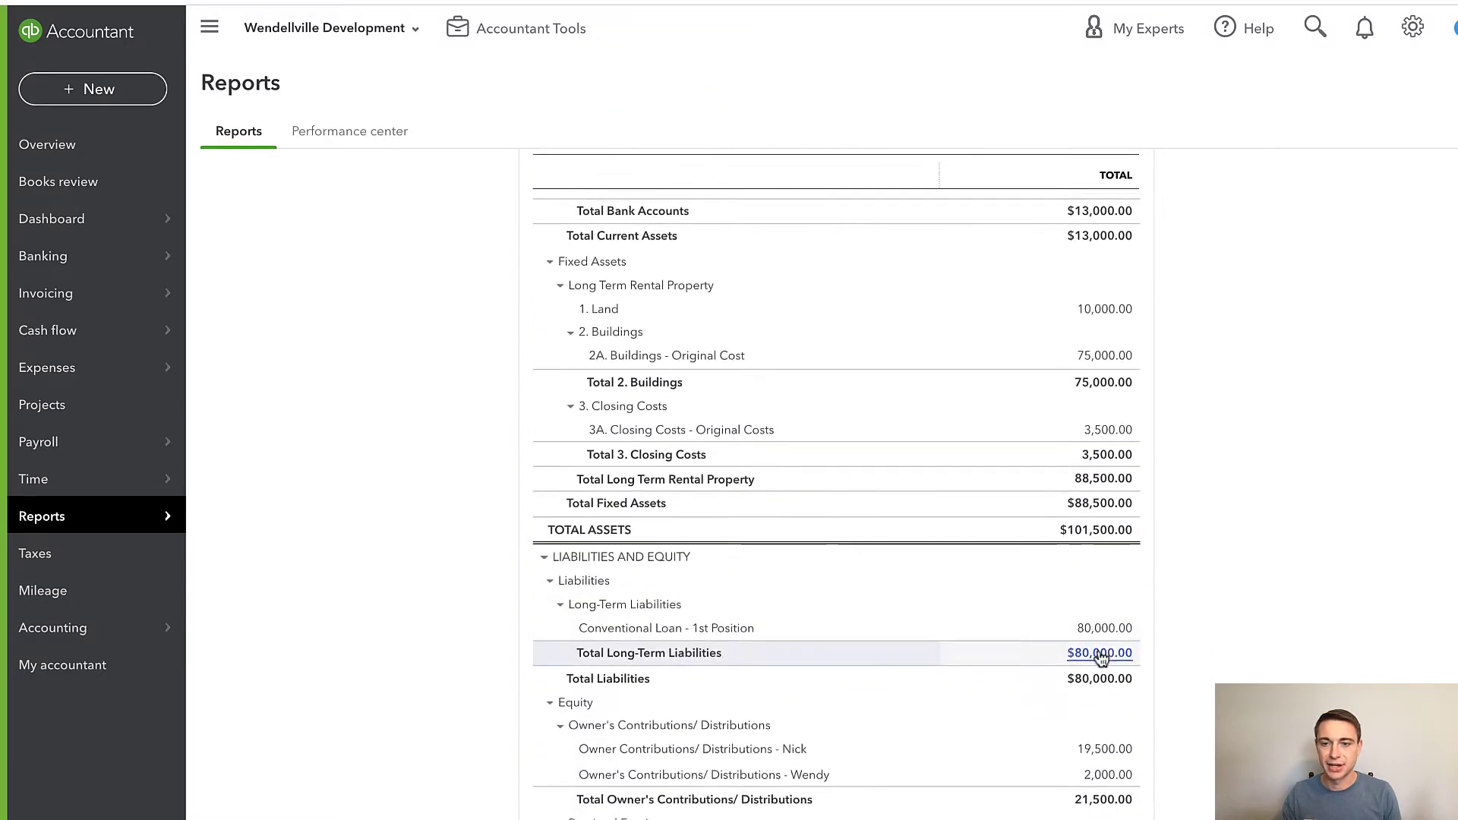
{"action": "scroll", "coordinate": [1139, 236], "scroll_direction": "up", "scroll_amount": 1}
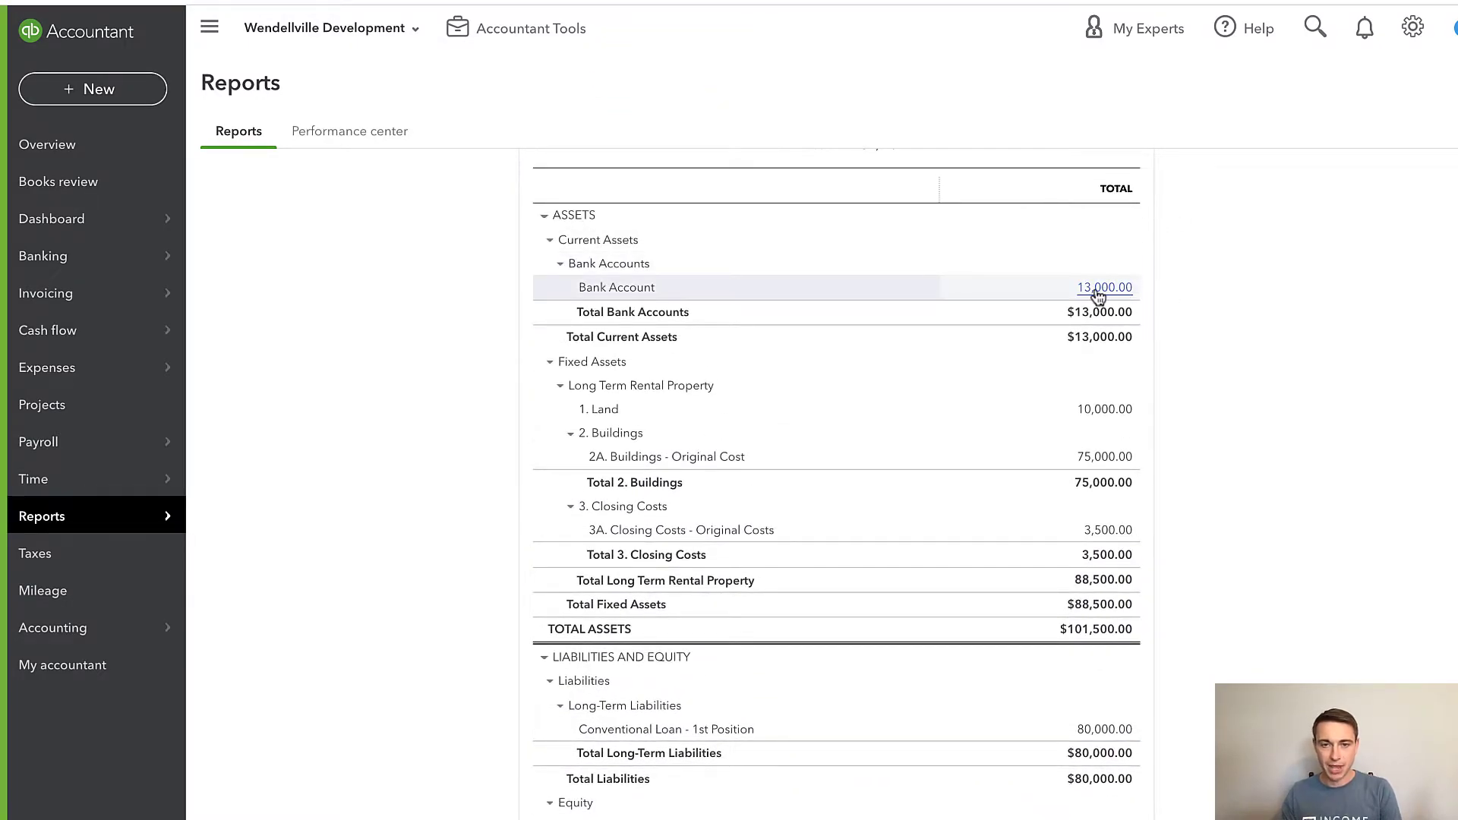
{"action": "scroll", "coordinate": [1103, 303], "scroll_direction": "down", "scroll_amount": 2}
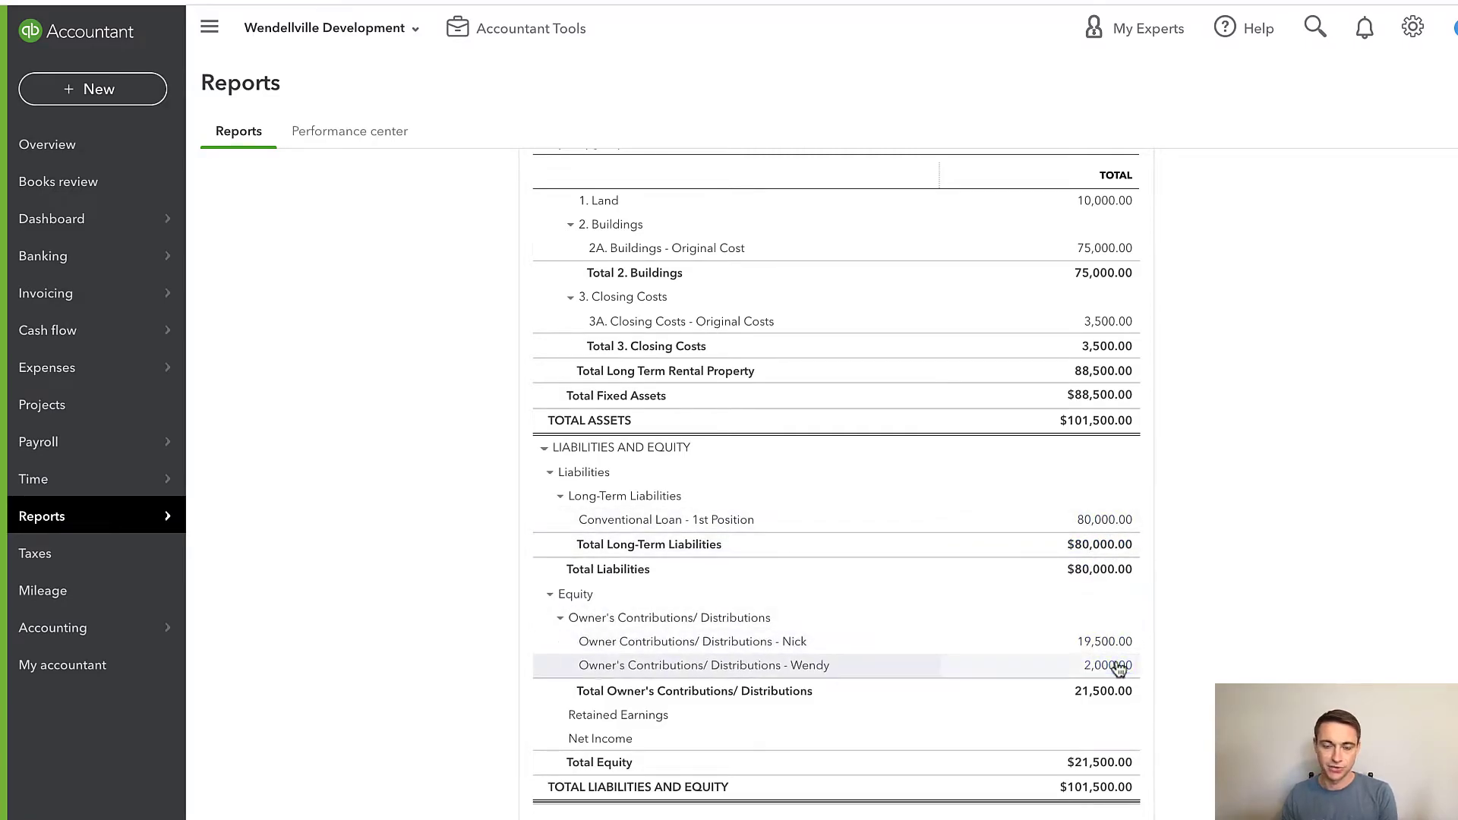
{"action": "scroll", "coordinate": [972, 478], "scroll_direction": "up", "scroll_amount": 3}
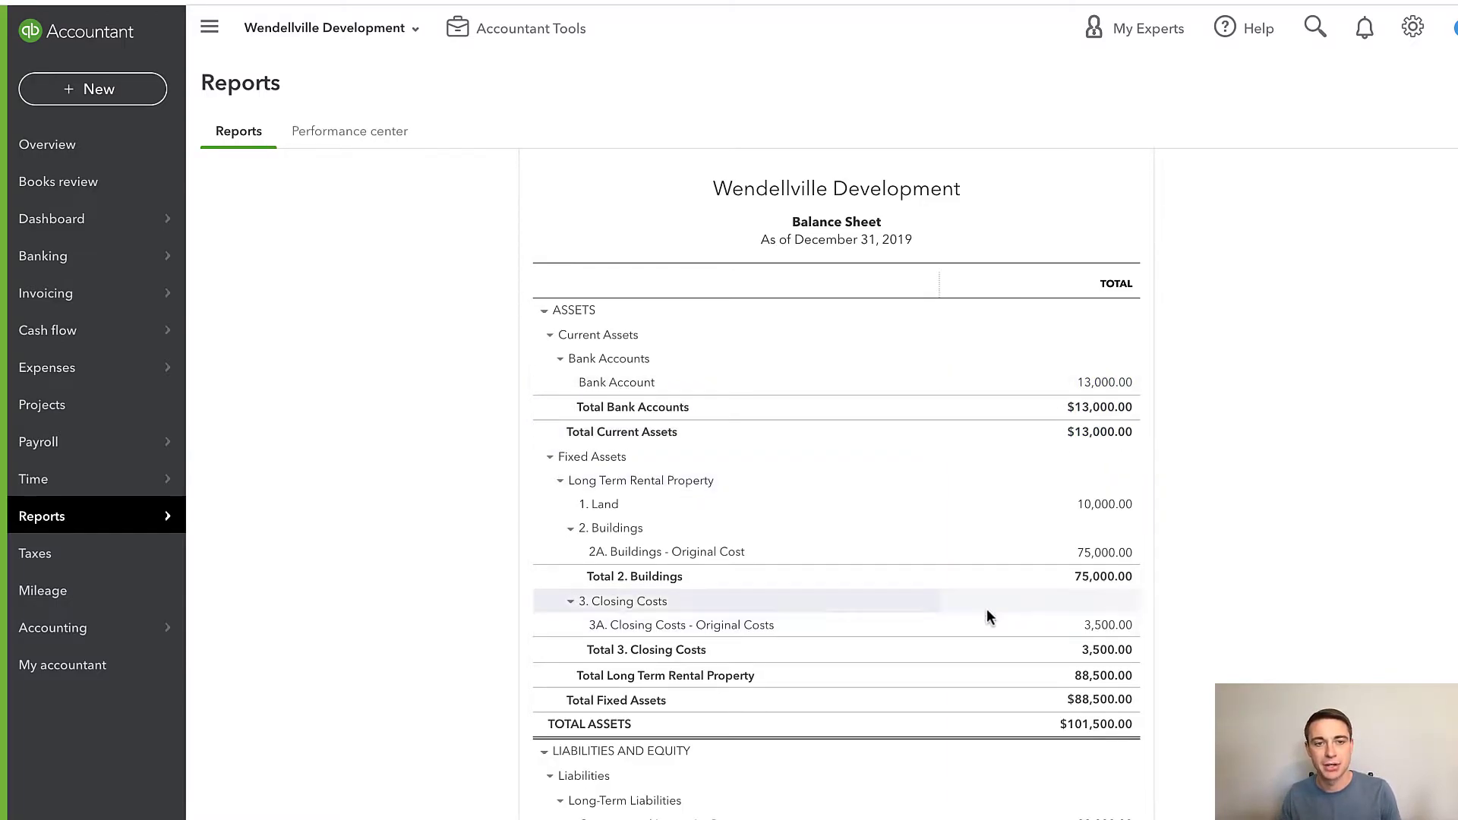
- Start another journal entry dated 04/16/2019 and credit 3,000.00 to Bank Account on the first line
{"action": "left_click", "coordinate": [94, 91]}
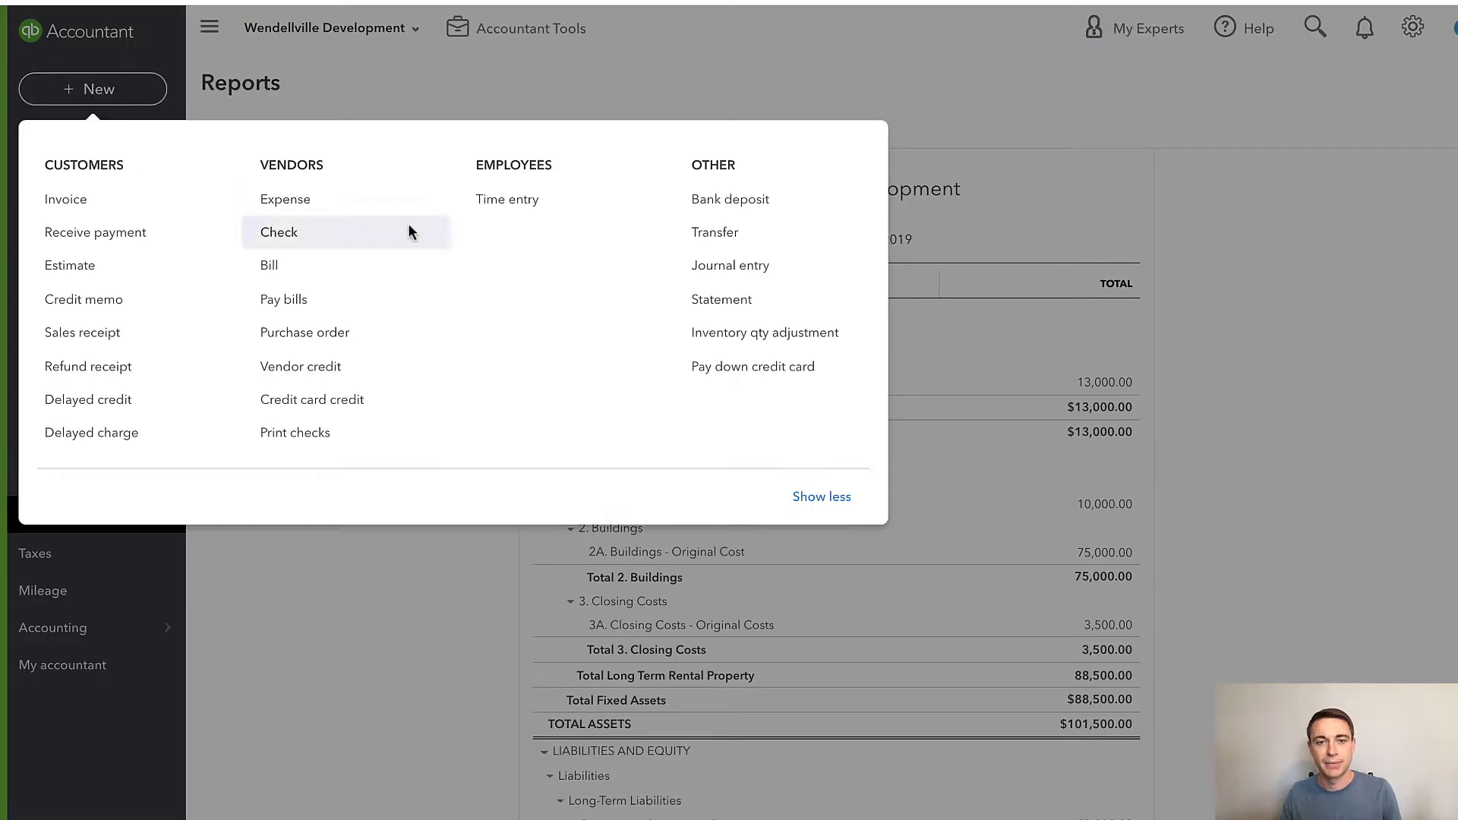
{"action": "left_click", "coordinate": [741, 264]}
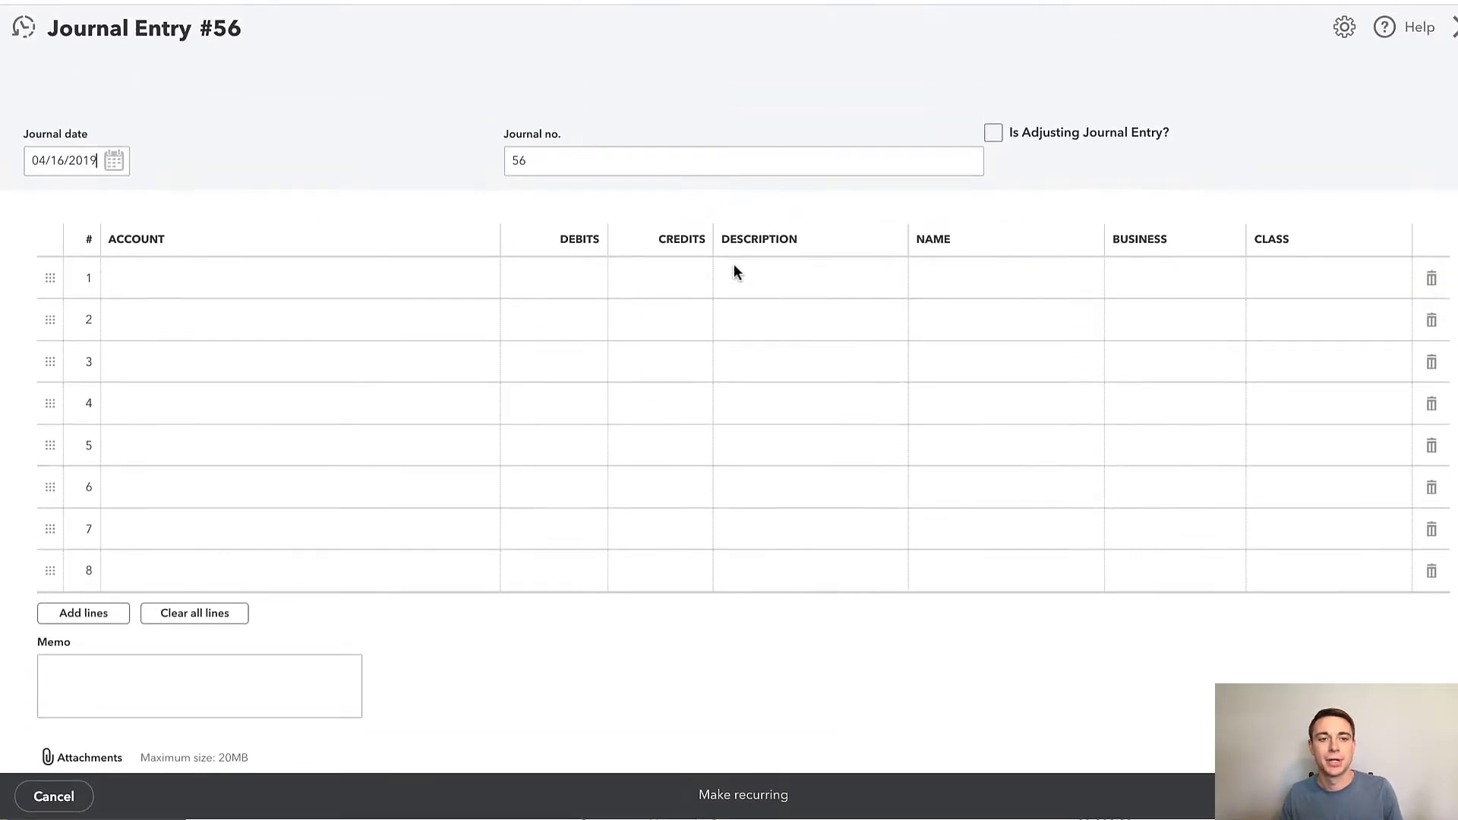
{"action": "left_click", "coordinate": [177, 277]}
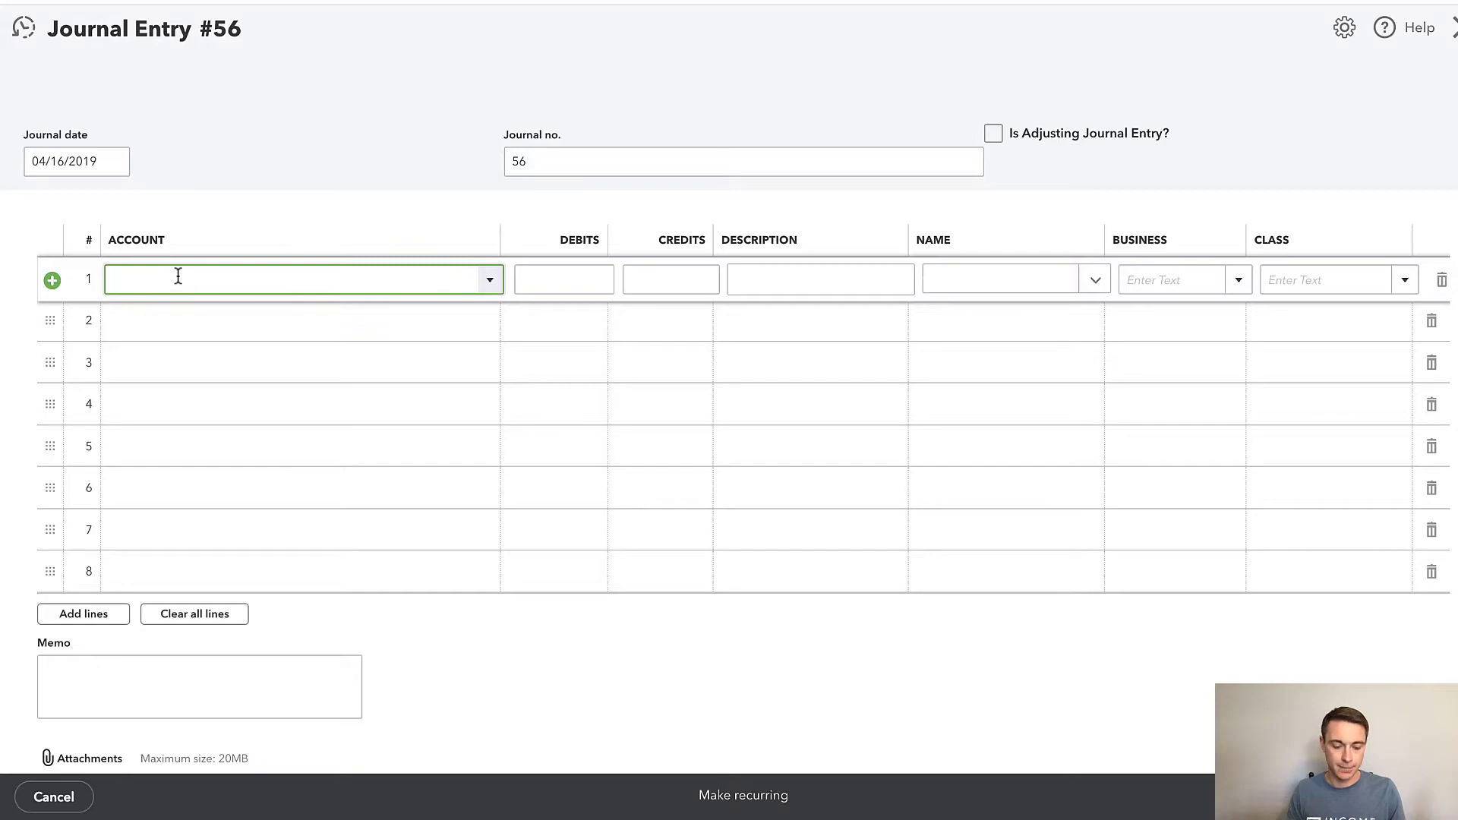
{"action": "type", "text": "bank"}
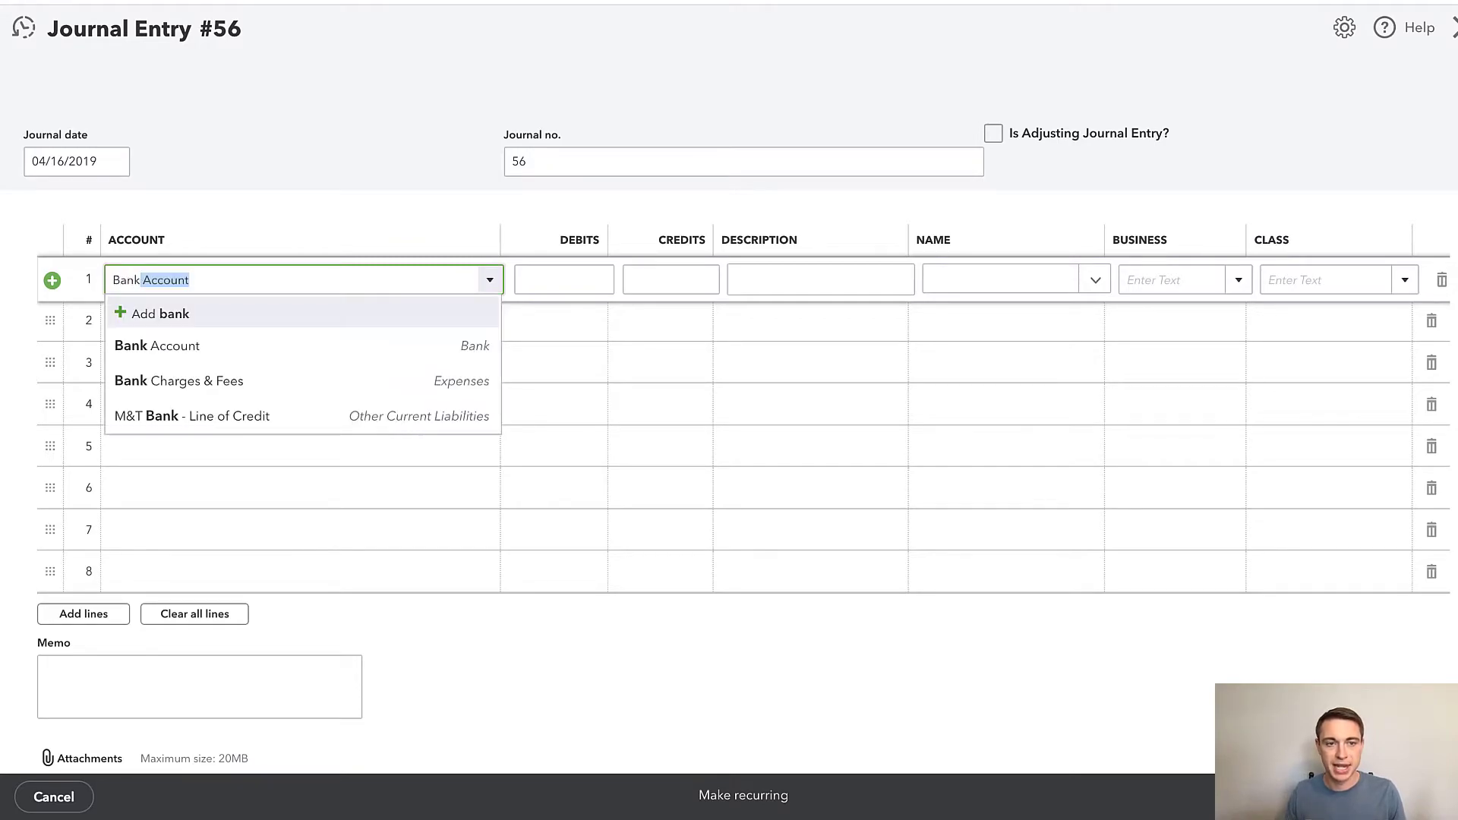
{"action": "left_click", "coordinate": [235, 342]}
{"action": "left_click", "coordinate": [536, 283]}
{"action": "left_click", "coordinate": [665, 280]}
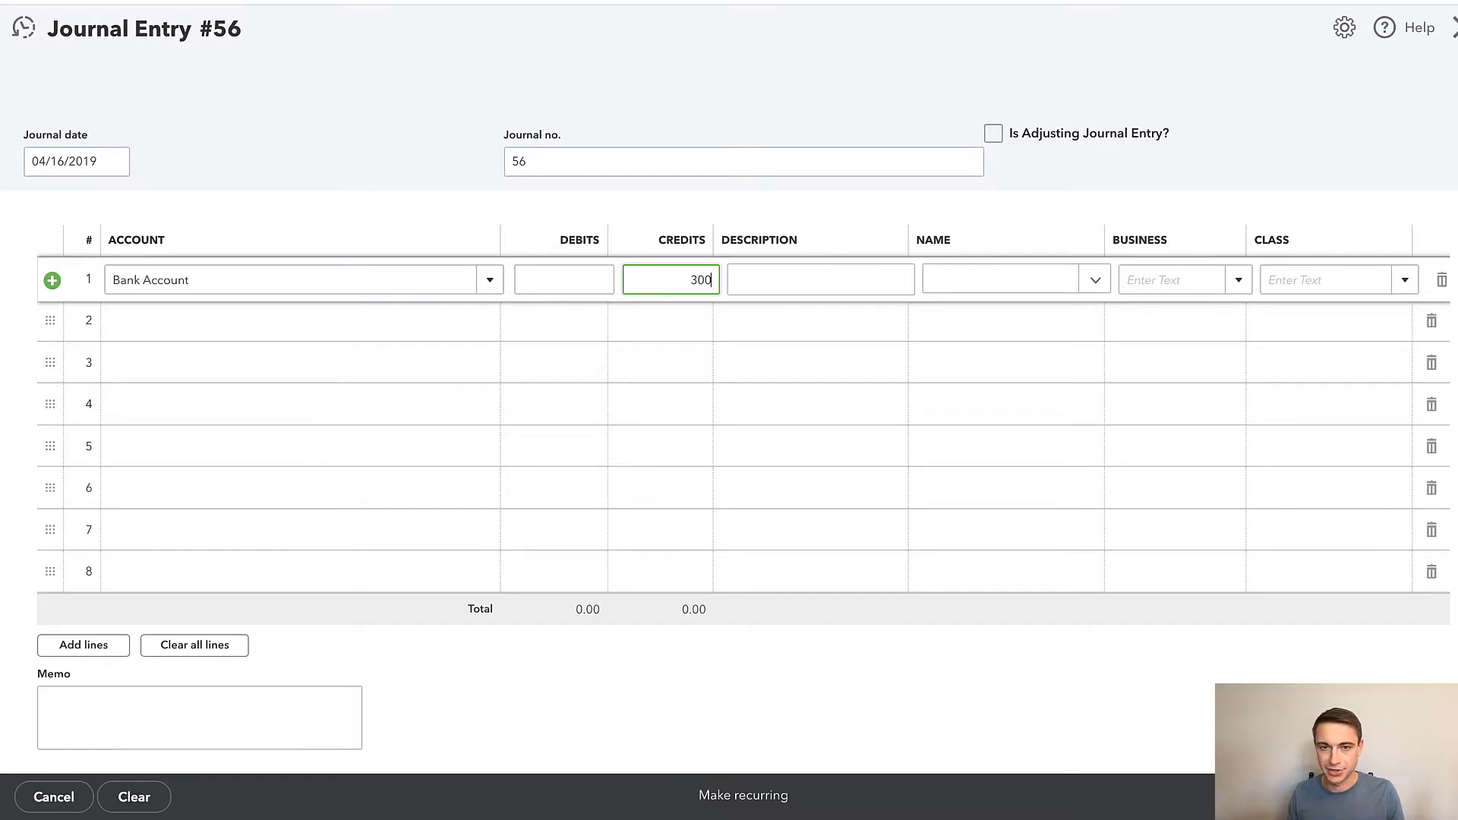
{"action": "key", "text": "Tab"}
- Debit 3,000.00 to the first-listed owner's contributions/distributions sub-account on line 2 and save the entry without classes
{"action": "left_click", "coordinate": [420, 326]}
{"action": "type", "text": "ons:Owne"}
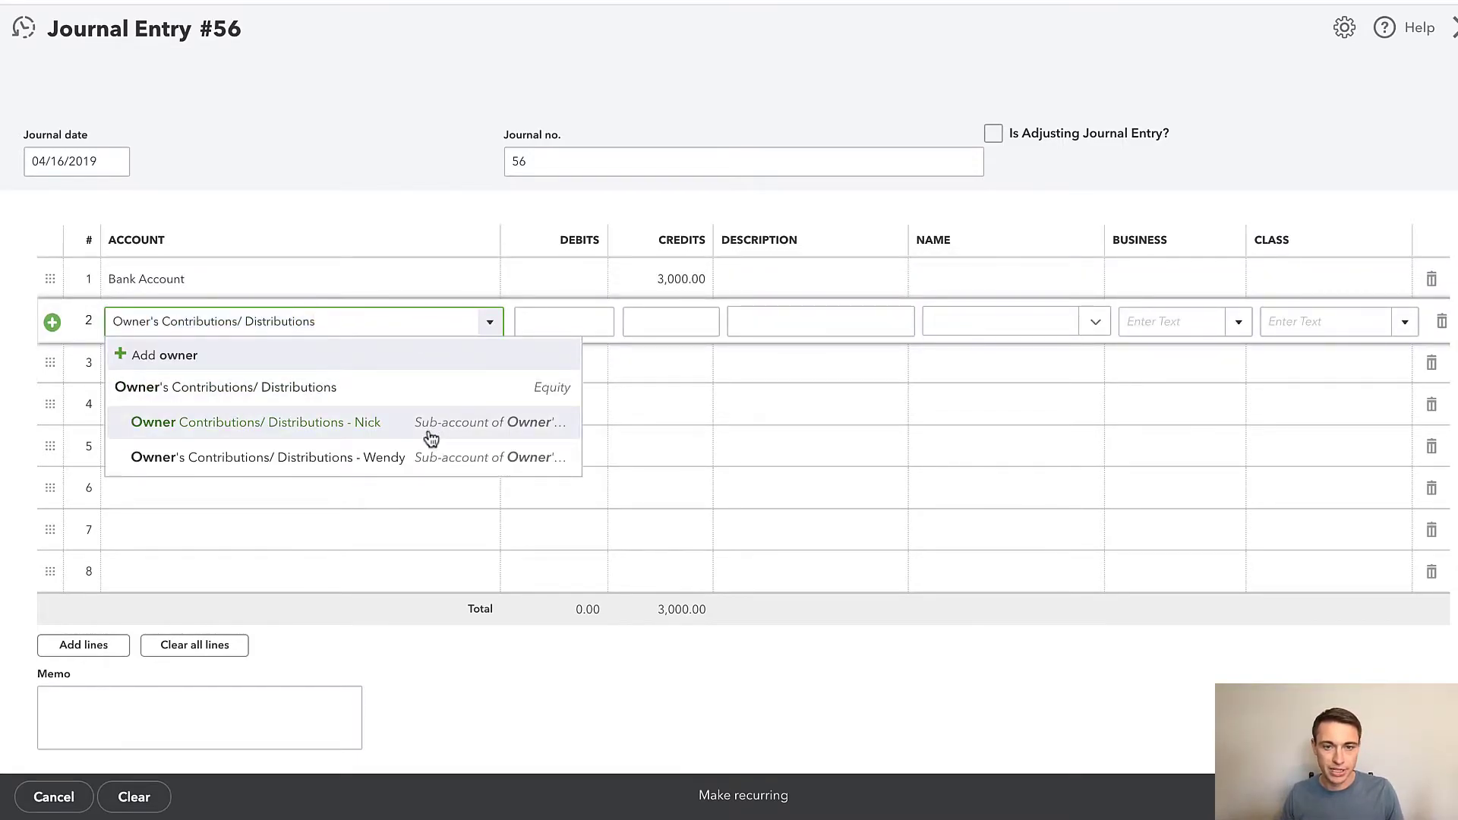
{"action": "left_click", "coordinate": [430, 426]}
{"action": "left_click", "coordinate": [1276, 797]}
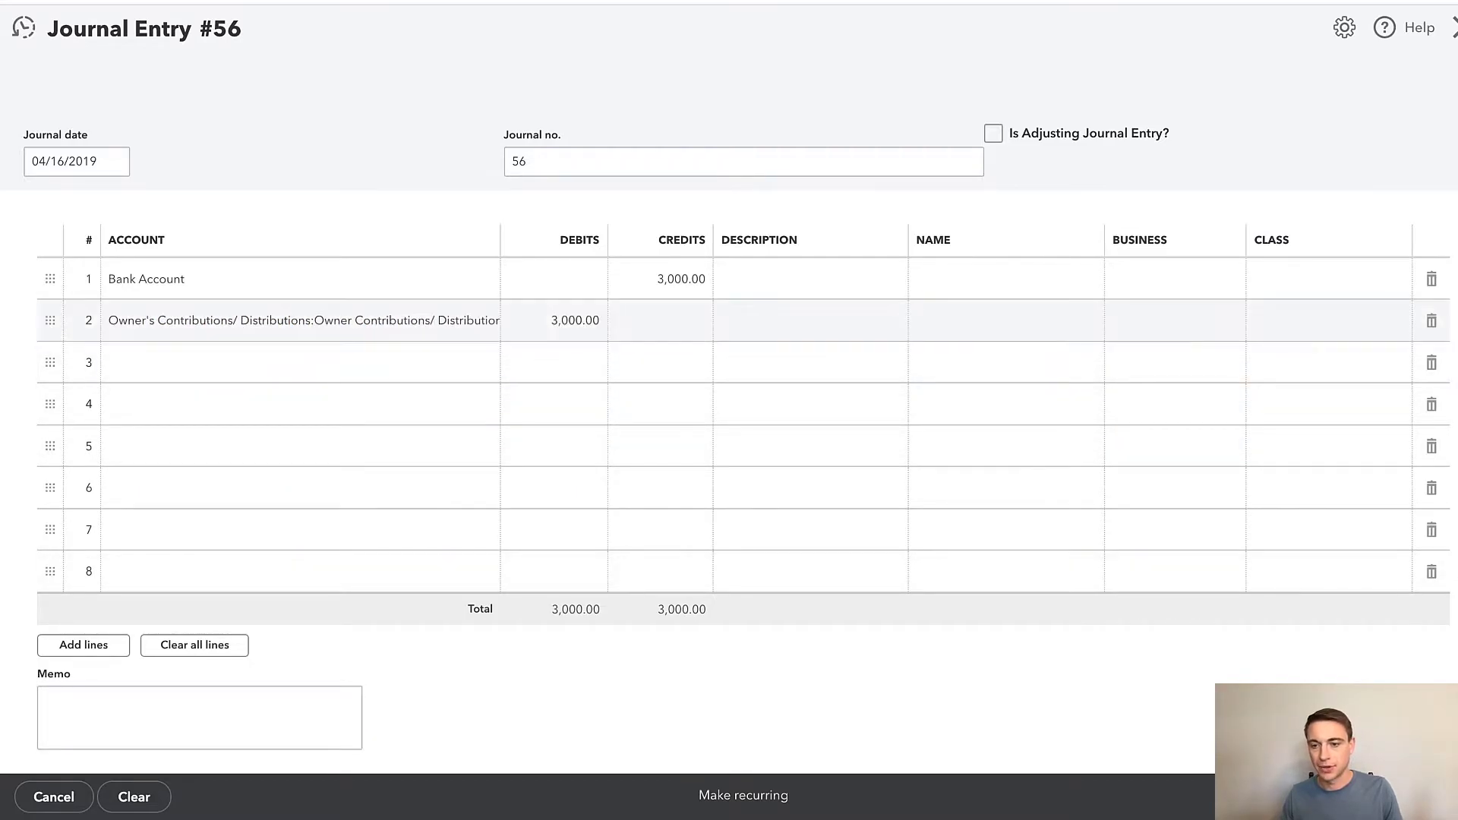
{"action": "left_click", "coordinate": [926, 461]}
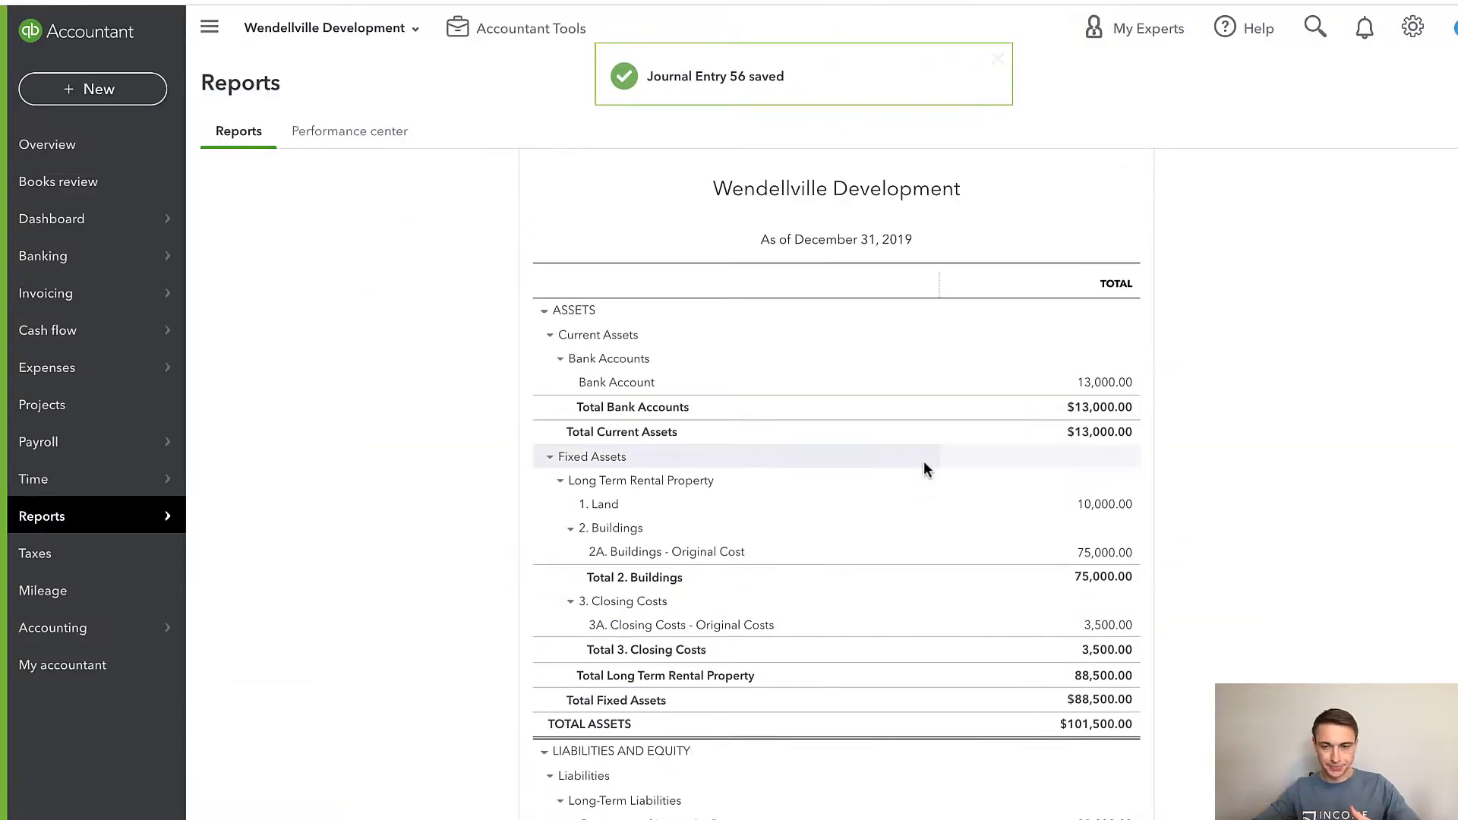
- Review the transactions behind the first-listed owner's equity balance, then return to the balance sheet
{"action": "scroll", "coordinate": [944, 495], "scroll_direction": "down", "scroll_amount": 10}
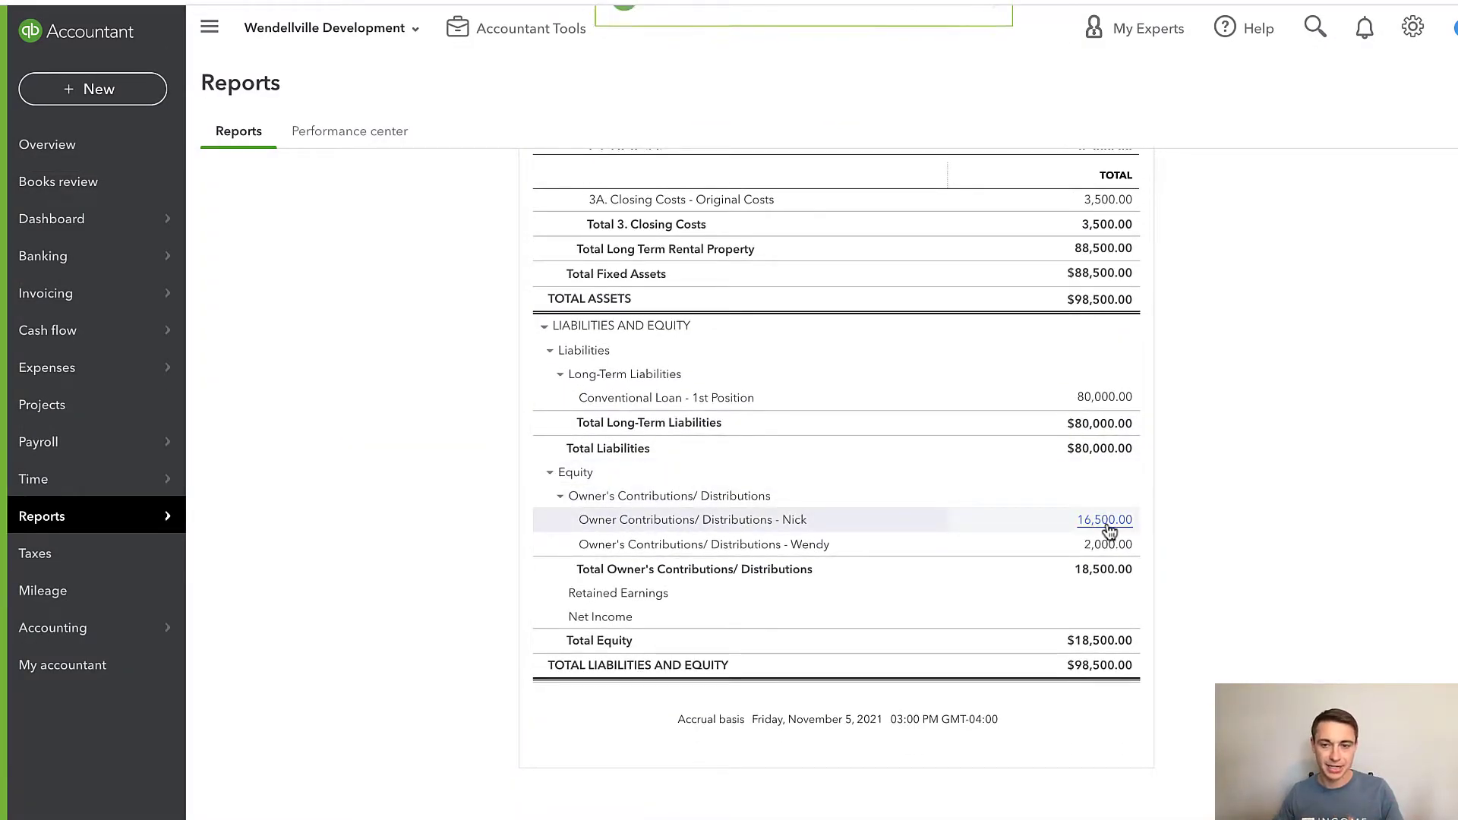
{"action": "left_click", "coordinate": [1104, 524]}
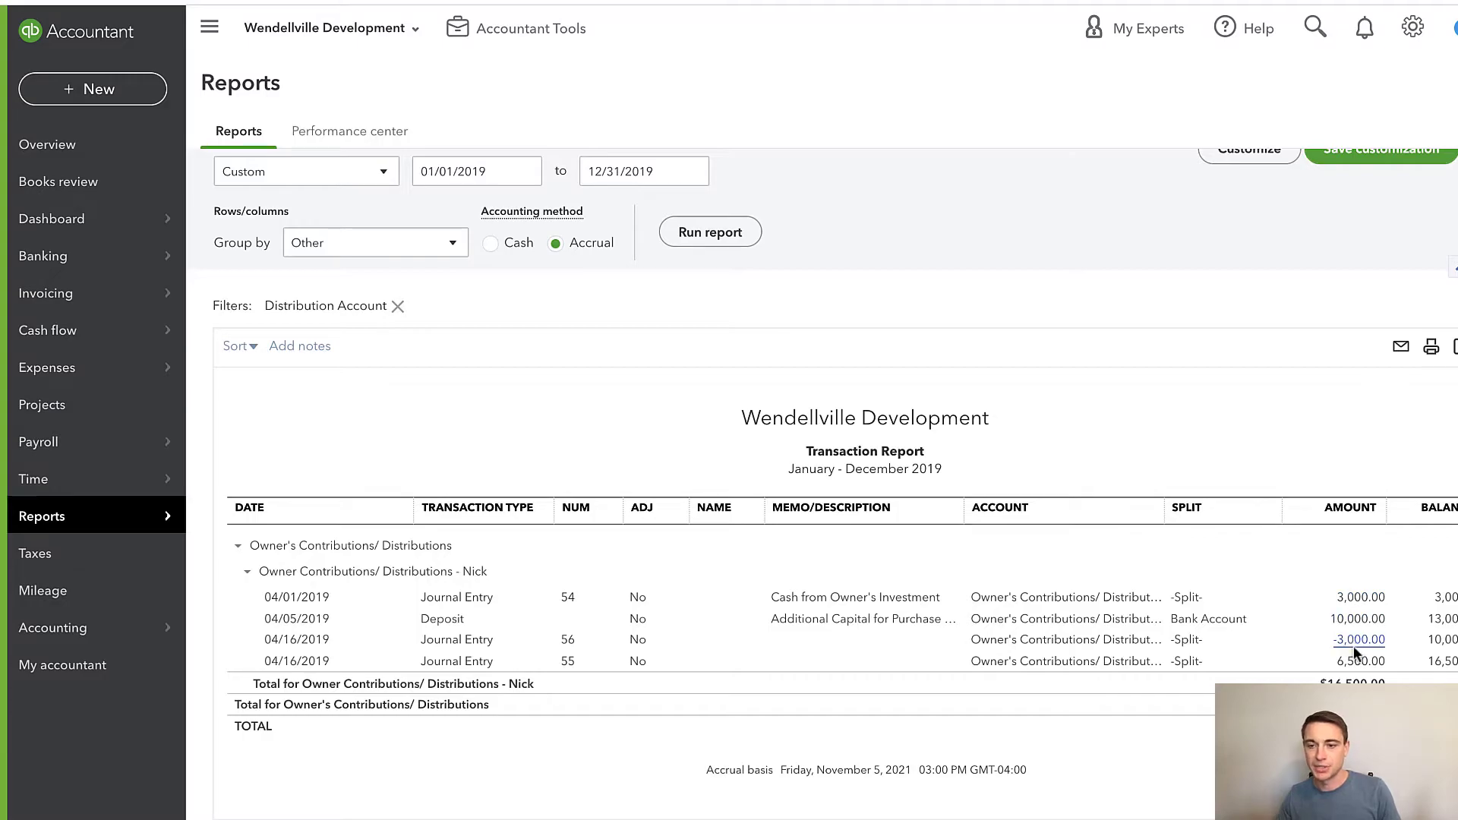
{"action": "scroll", "coordinate": [683, 402], "scroll_direction": "up", "scroll_amount": 2}
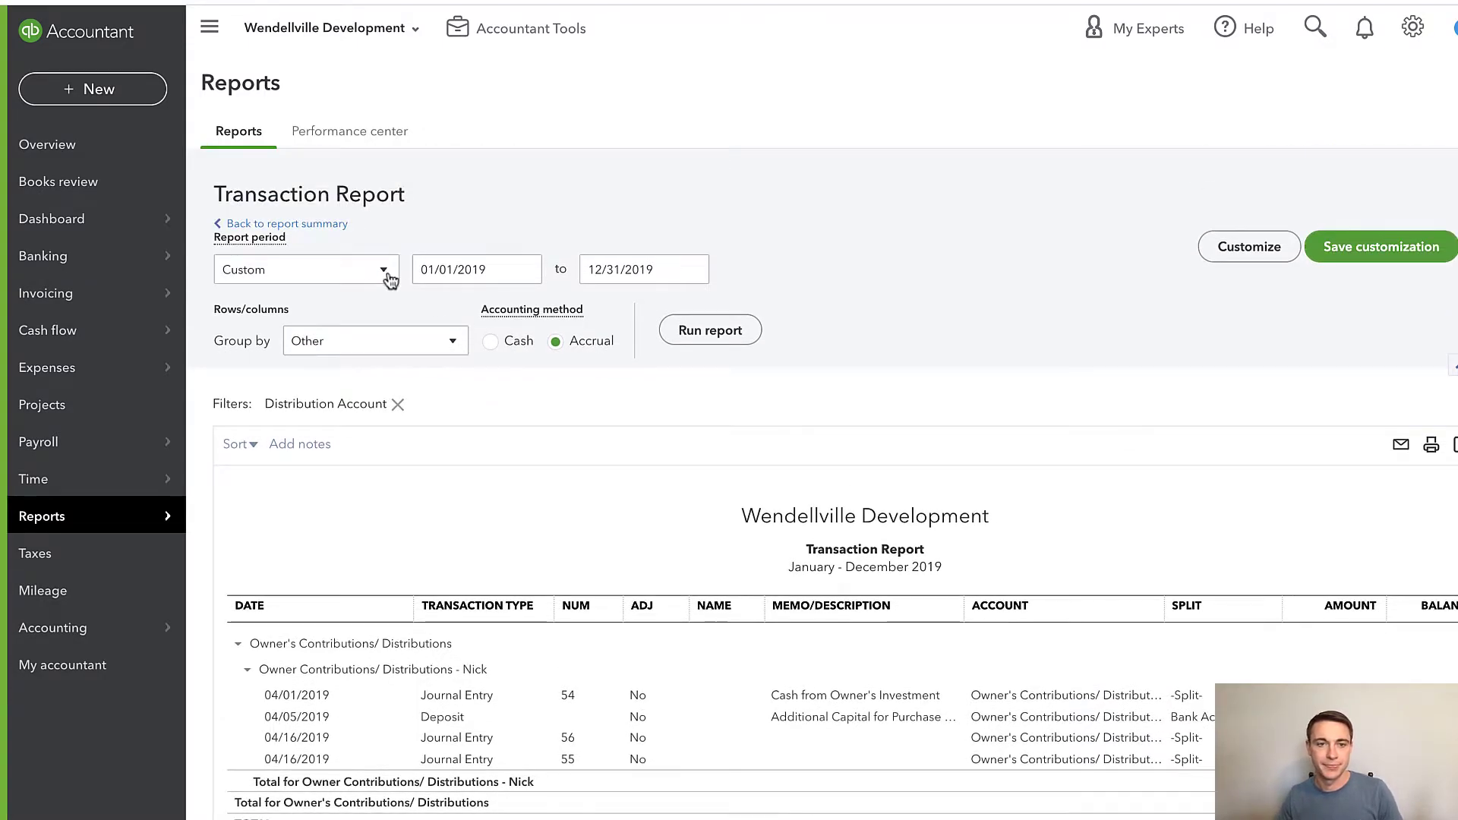
{"action": "left_click", "coordinate": [311, 227]}
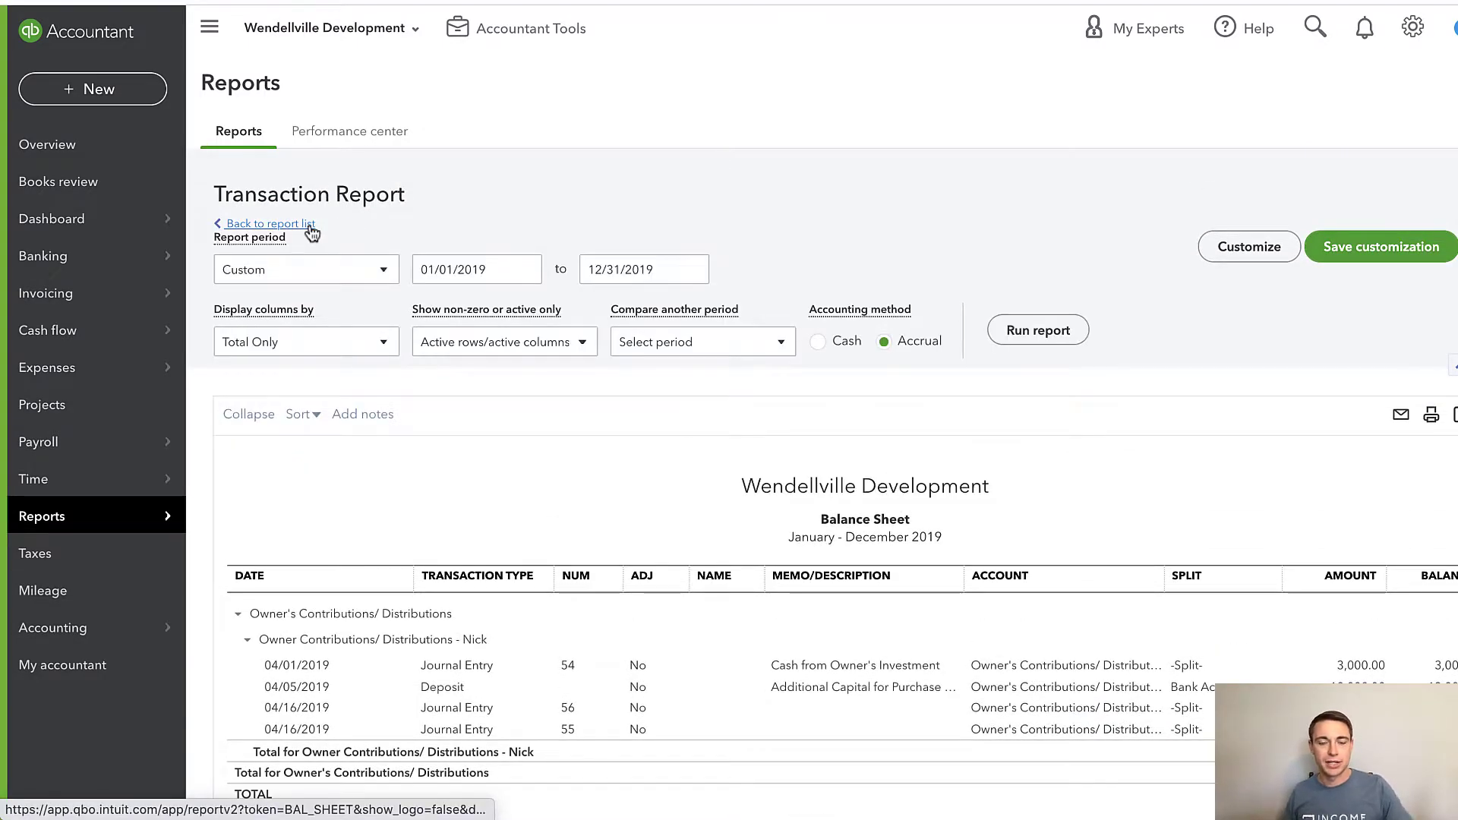
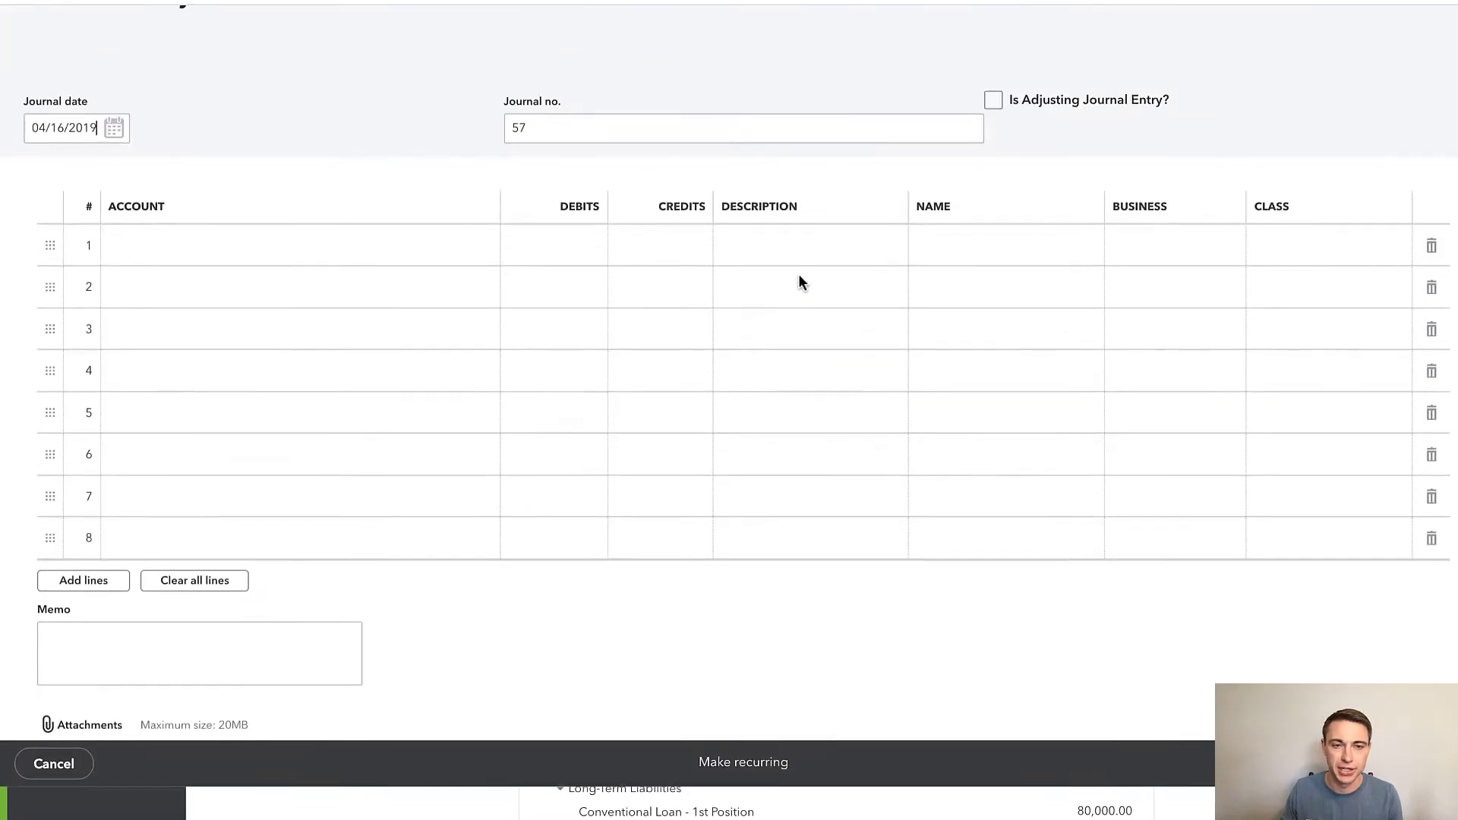
- Date the new journal entry 05/08/2019 and credit 152.65 to 10 Repairs and Maintenance on line 1
{"action": "left_click", "coordinate": [113, 161]}
{"action": "left_click", "coordinate": [199, 210]}
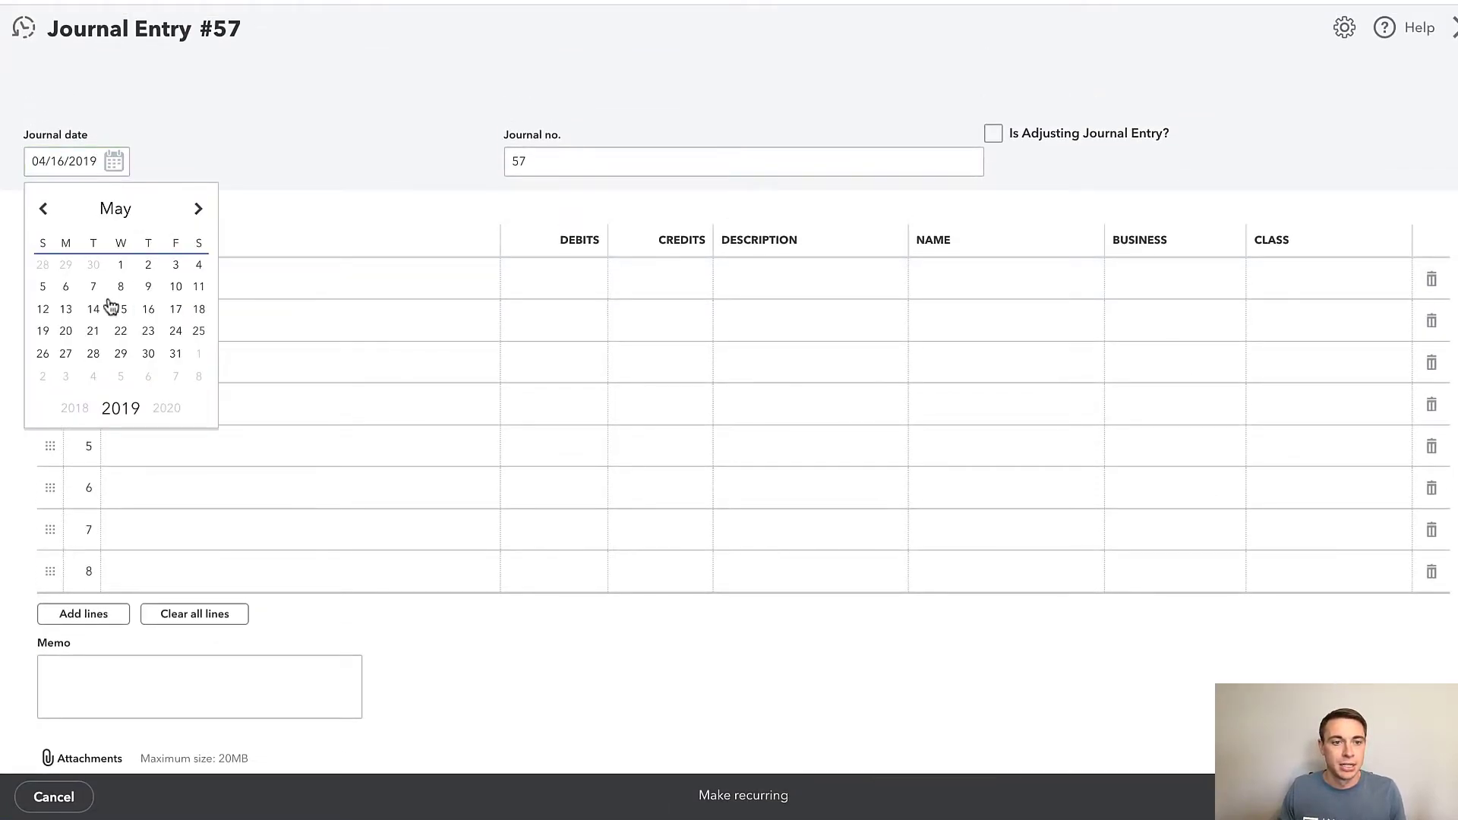
{"action": "left_click", "coordinate": [121, 286]}
{"action": "left_click", "coordinate": [237, 274]}
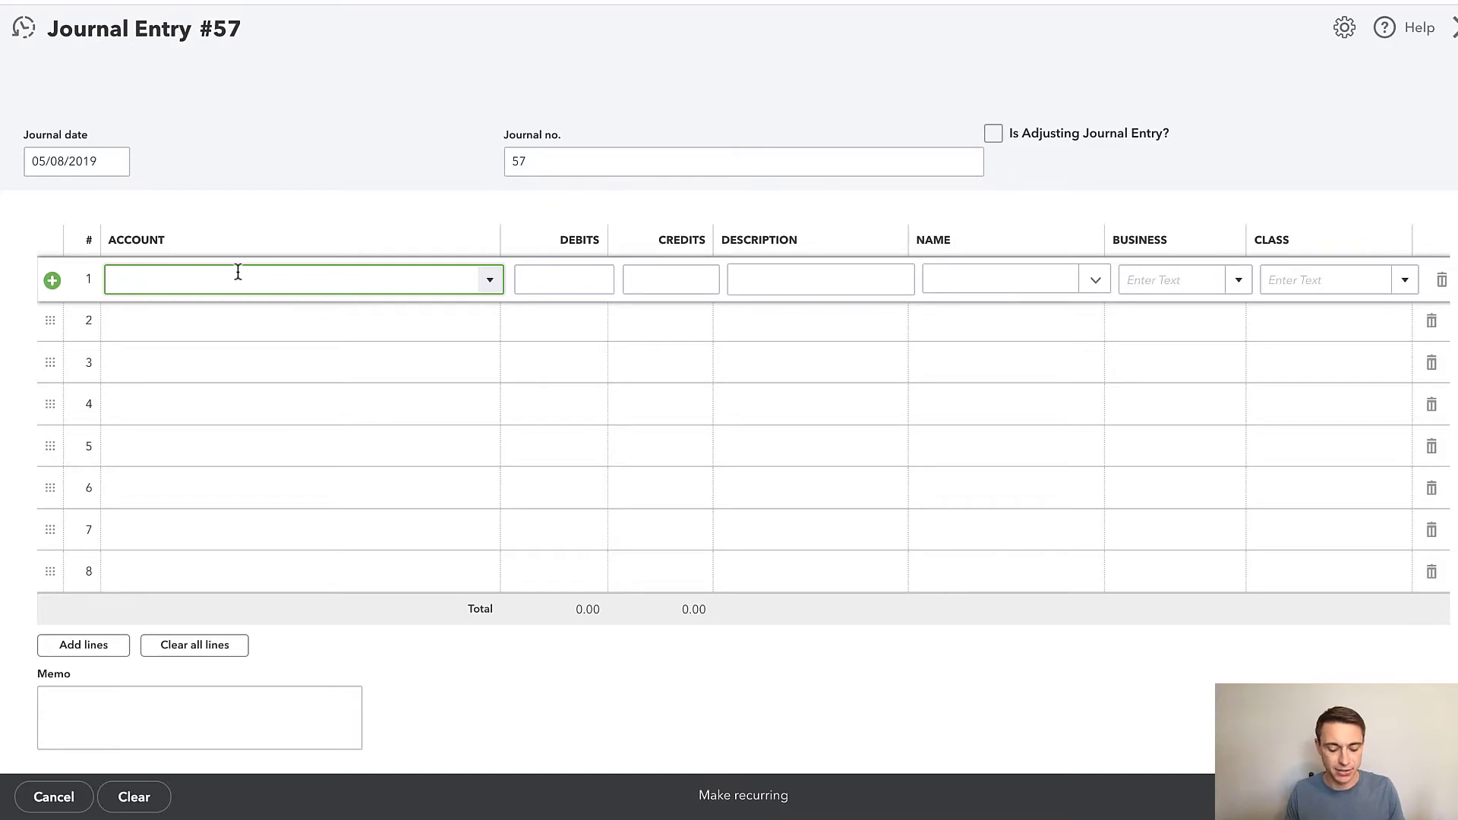
{"action": "type", "text": "Repai"}
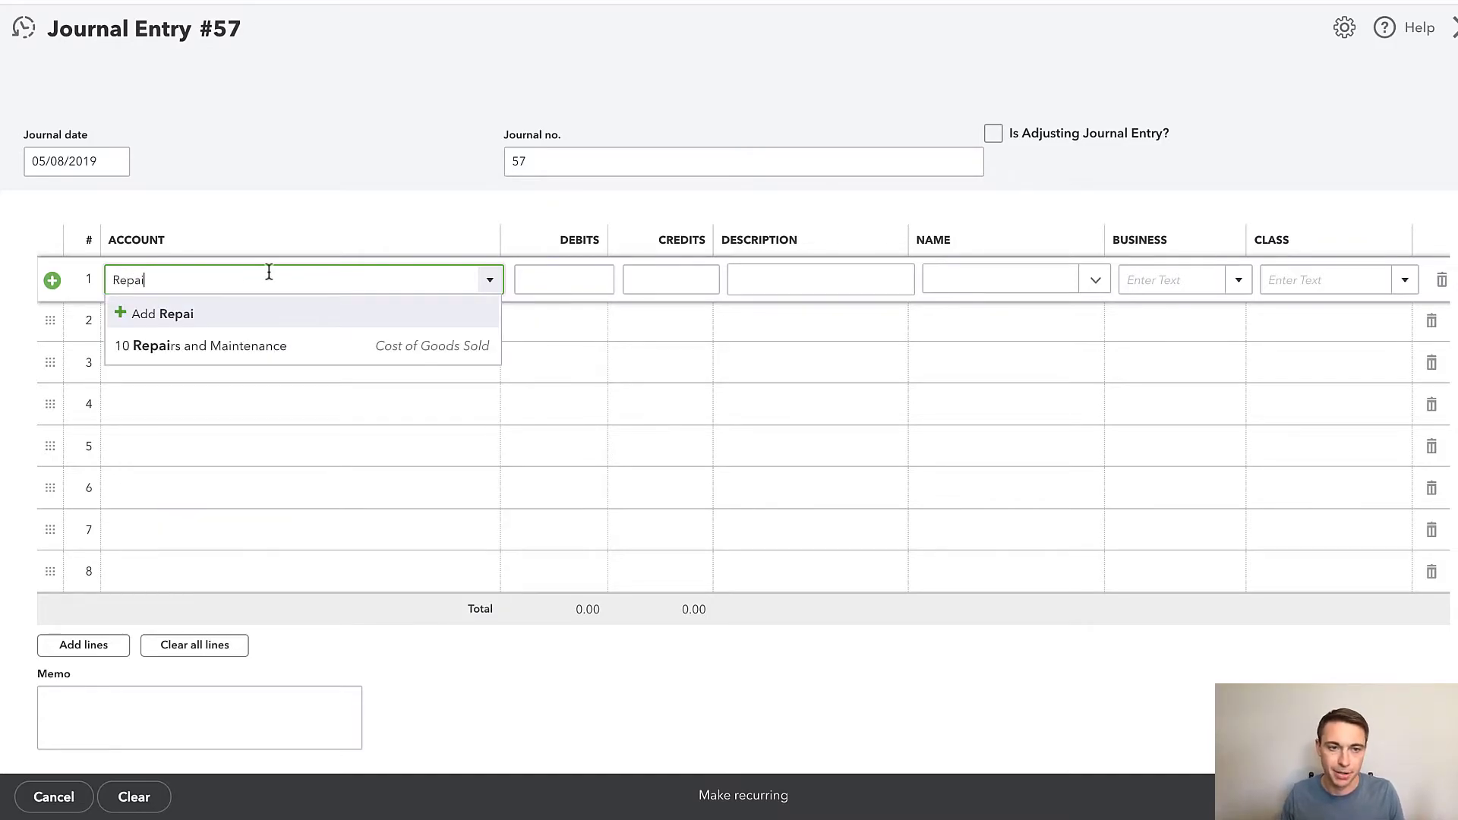
{"action": "left_click", "coordinate": [190, 352]}
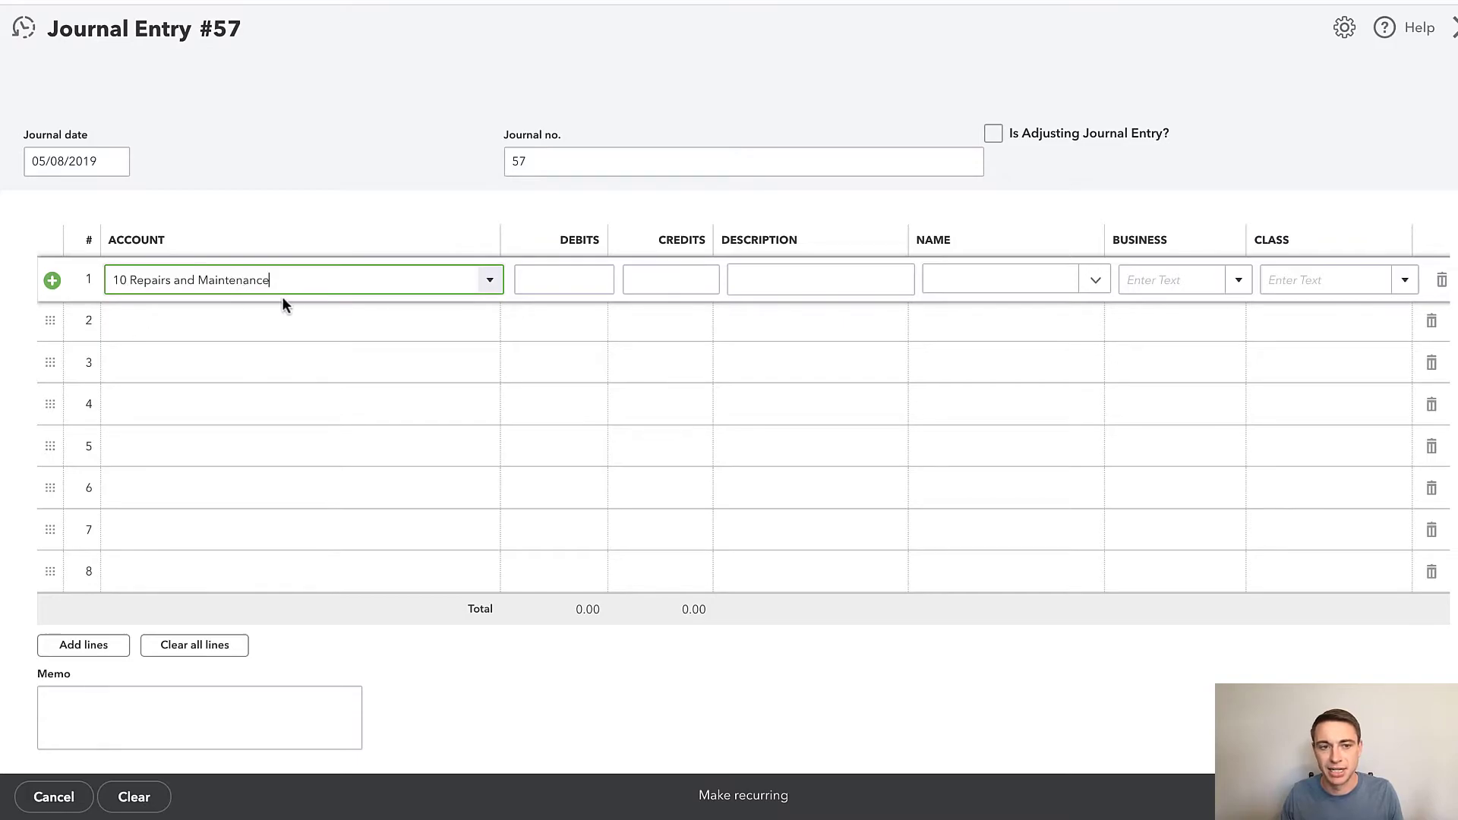
{"action": "left_click", "coordinate": [683, 278]}
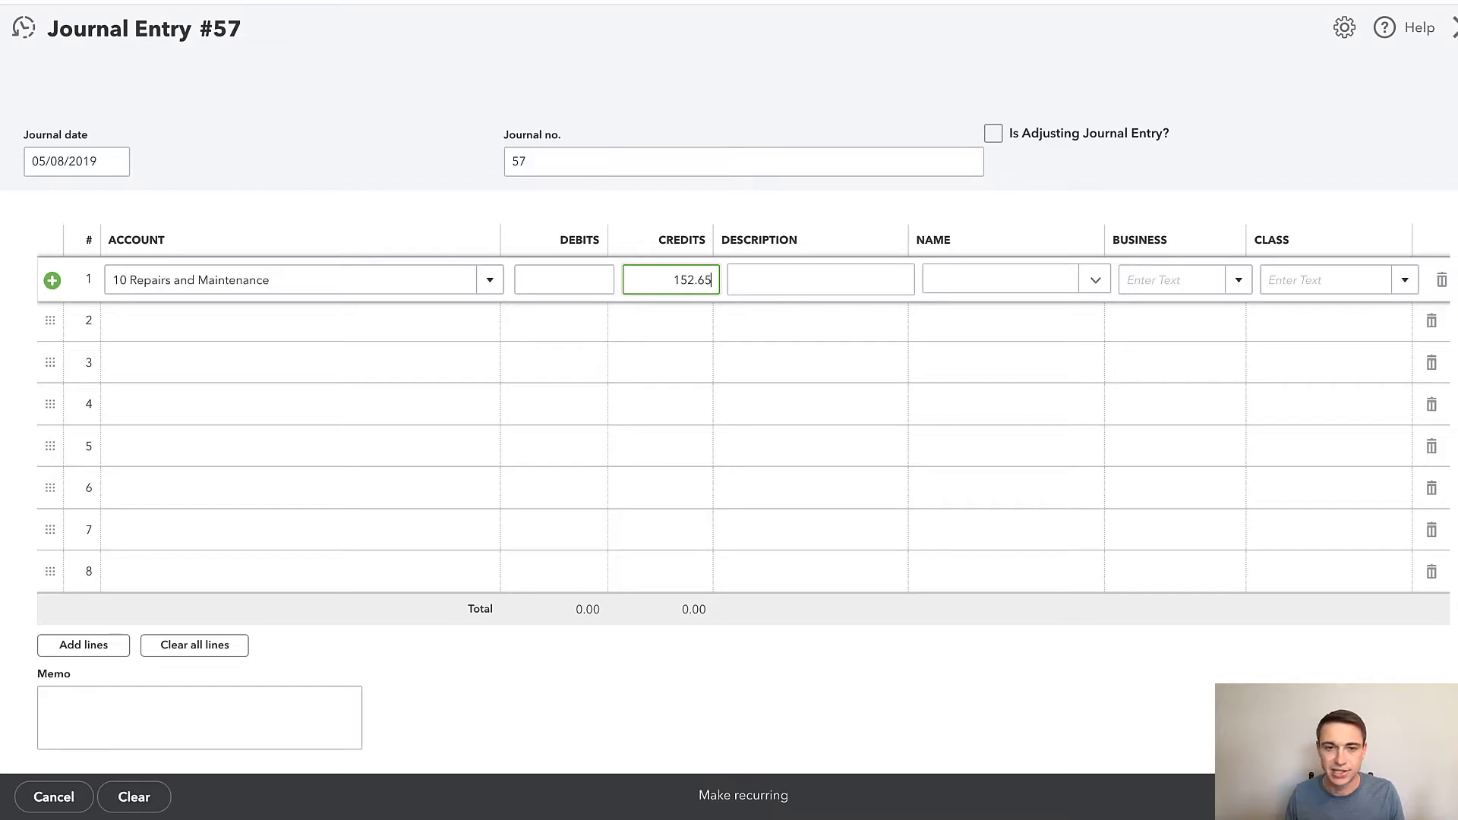
{"action": "type", "text": "152.65"}
{"action": "key", "text": "Tab"}
{"action": "left_click", "coordinate": [755, 697]}
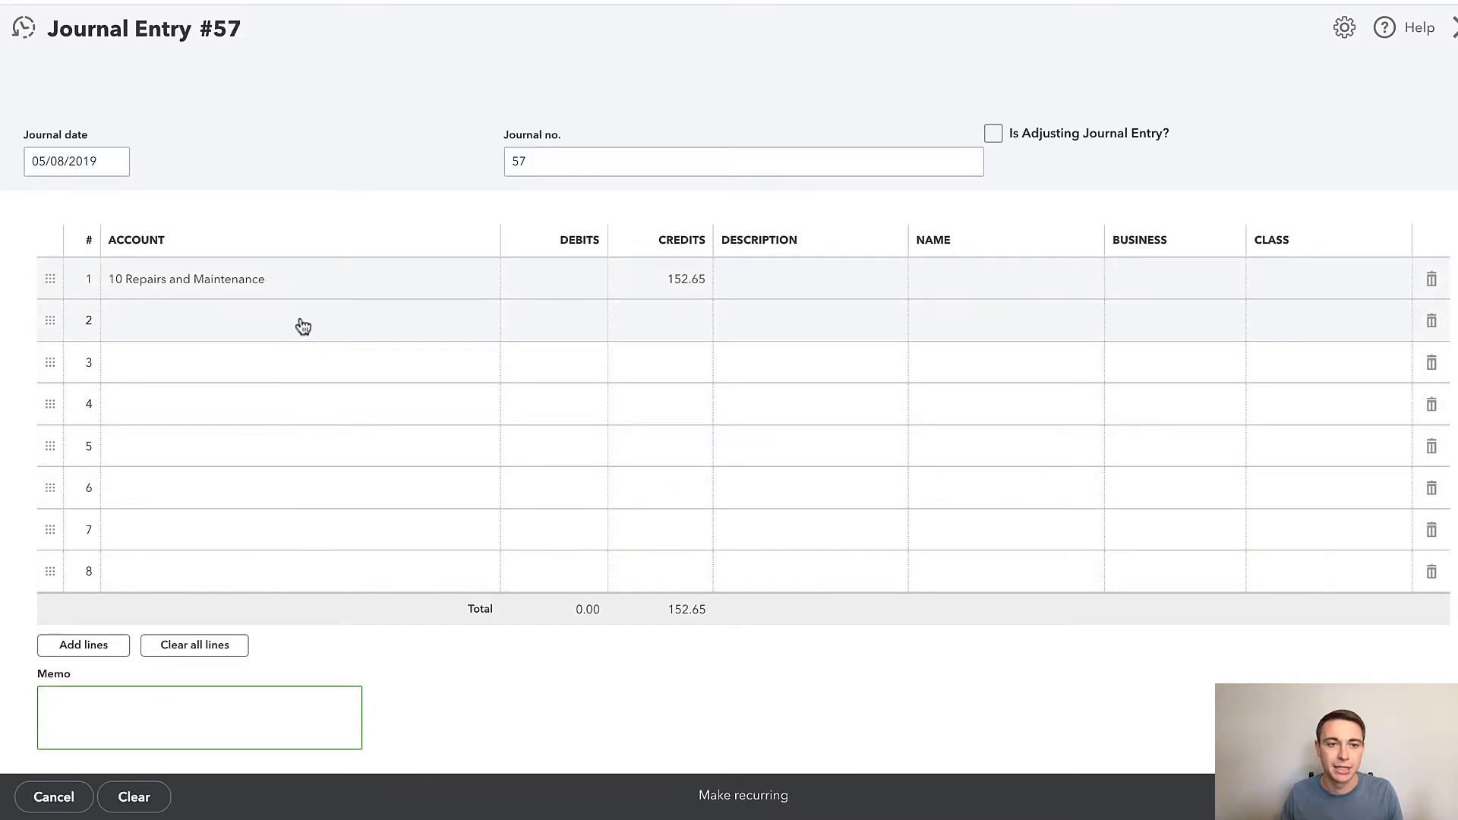
- Assign Lowe's as the name on the Repairs and Maintenance line
{"action": "left_click", "coordinate": [940, 285]}
{"action": "type", "text": "Lowe"}
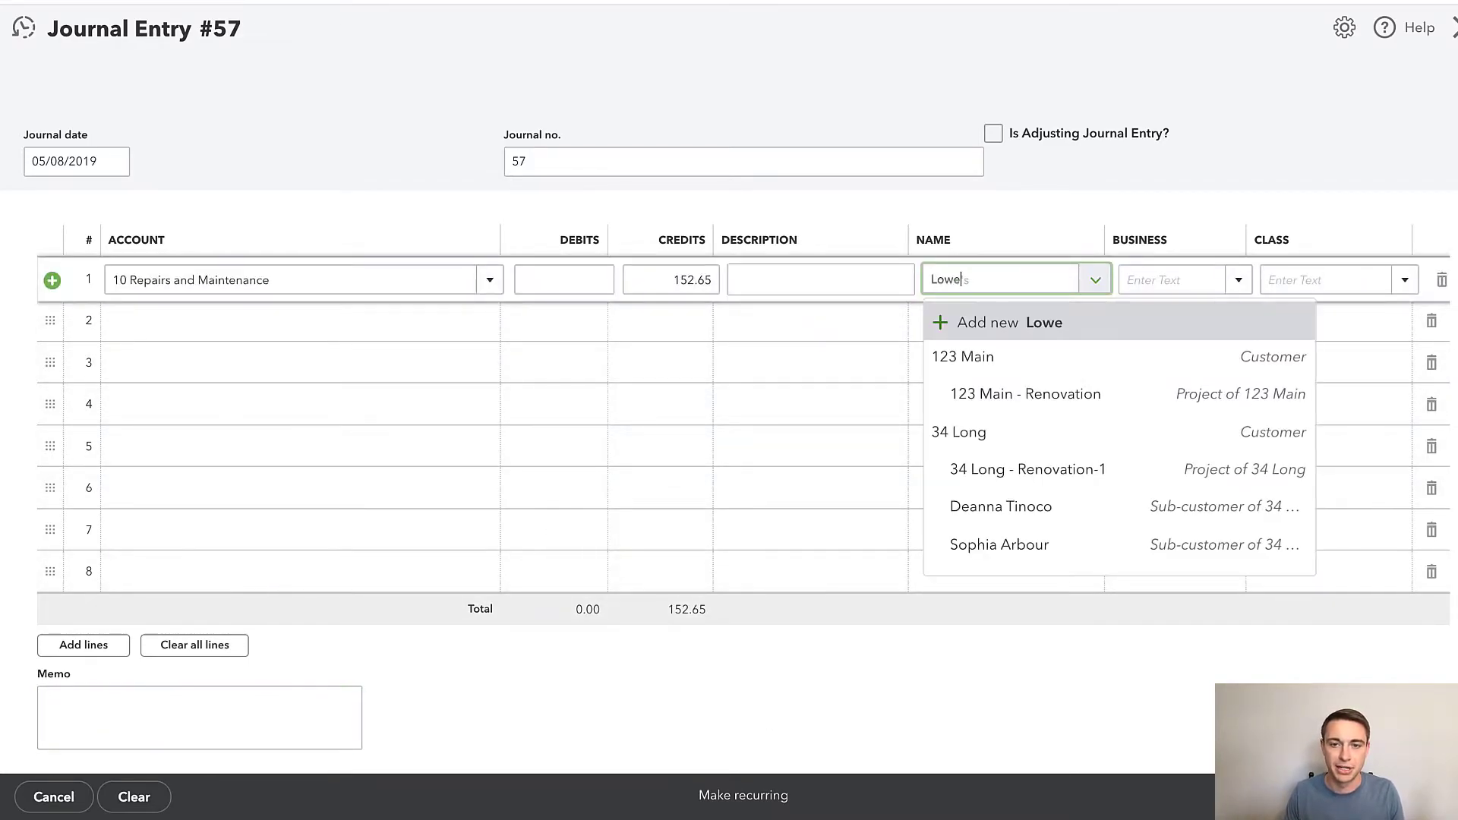
{"action": "type", "text": "'s"}
{"action": "key", "text": "Down"}
{"action": "key", "text": "Return"}
{"action": "left_click", "coordinate": [976, 661]}
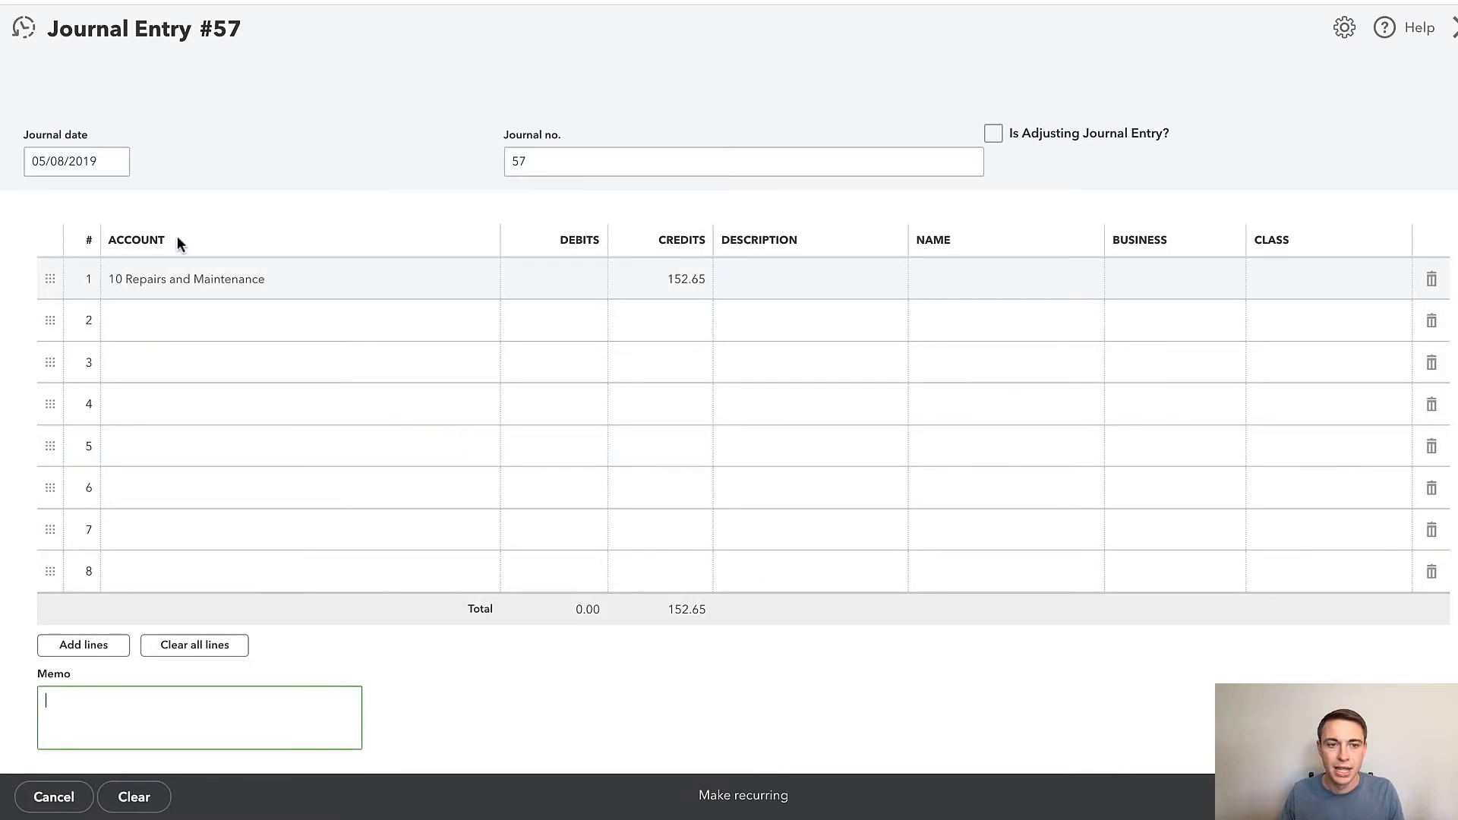
- Debit 152.65 to the first-listed owner's contributions/distributions sub-account on line 2 and save the entry without classes
{"action": "left_click", "coordinate": [243, 323]}
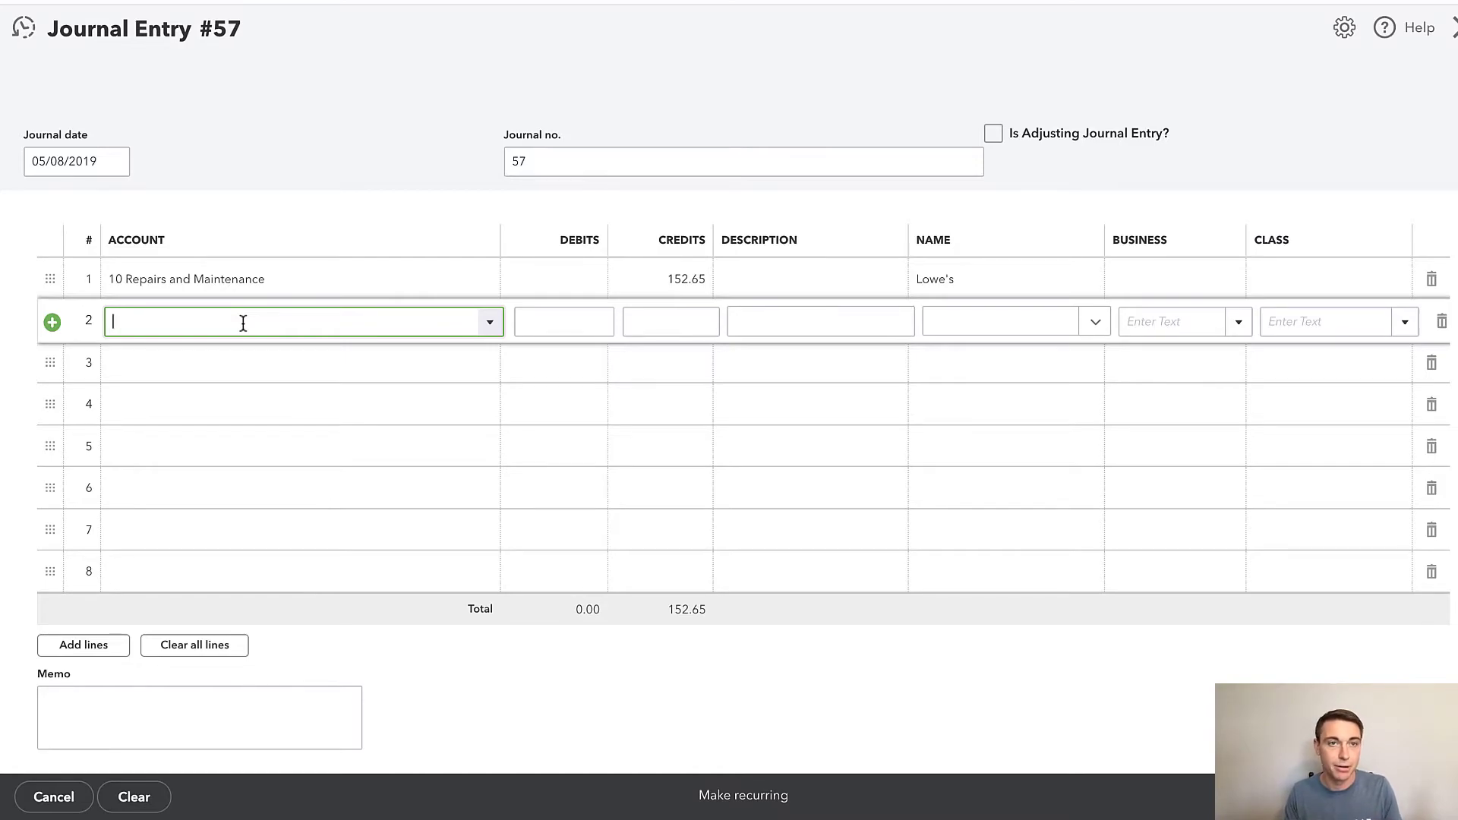
{"action": "type", "text": "Onw"}
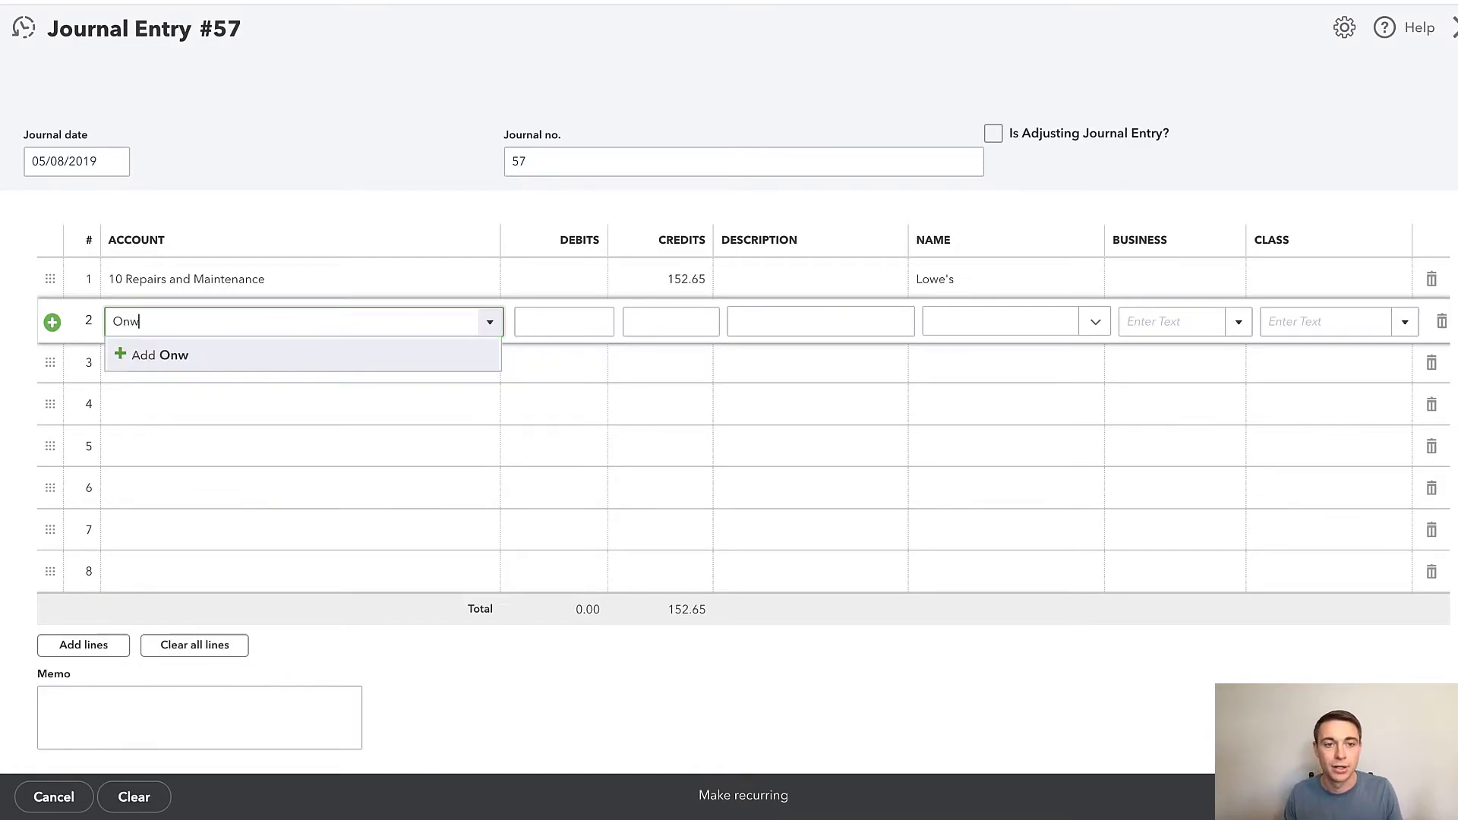
{"action": "key", "text": "BackSpace"}
{"action": "key", "text": "BackSpace"}
{"action": "type", "text": "wner's Contributions/ Distributions"}
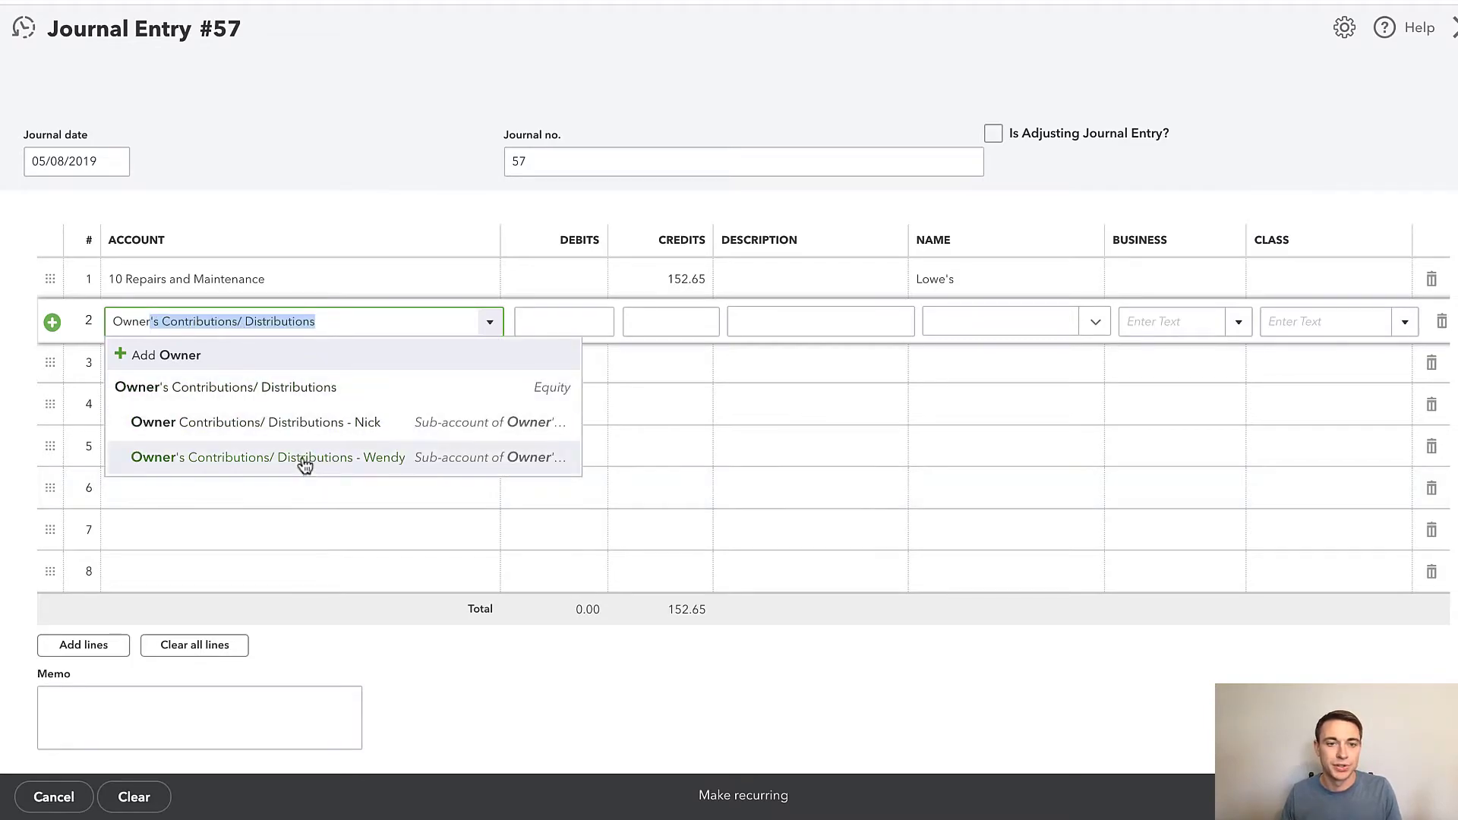
{"action": "left_click", "coordinate": [287, 423]}
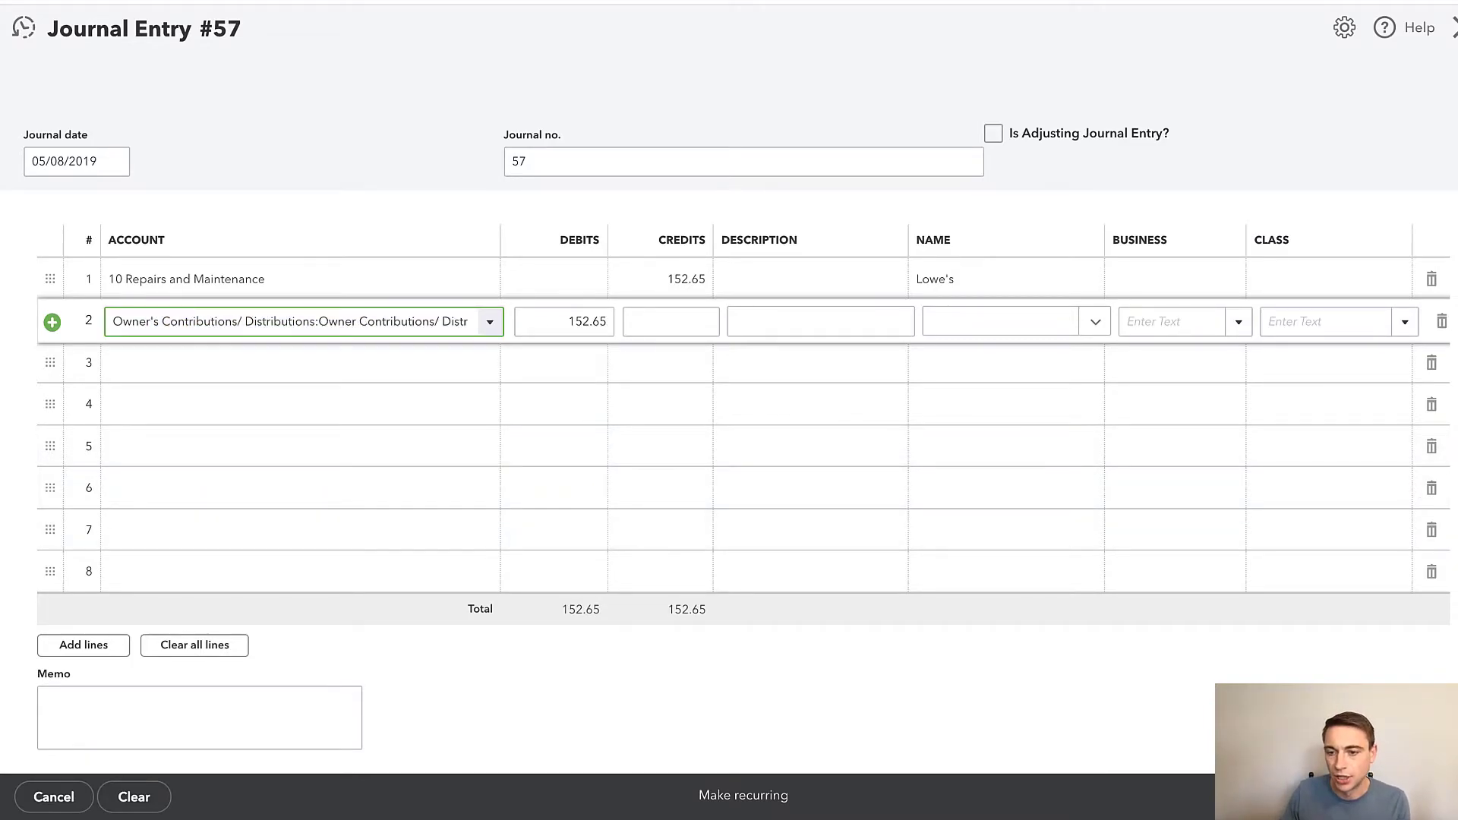
{"action": "key", "text": "ctrl+alt+s"}
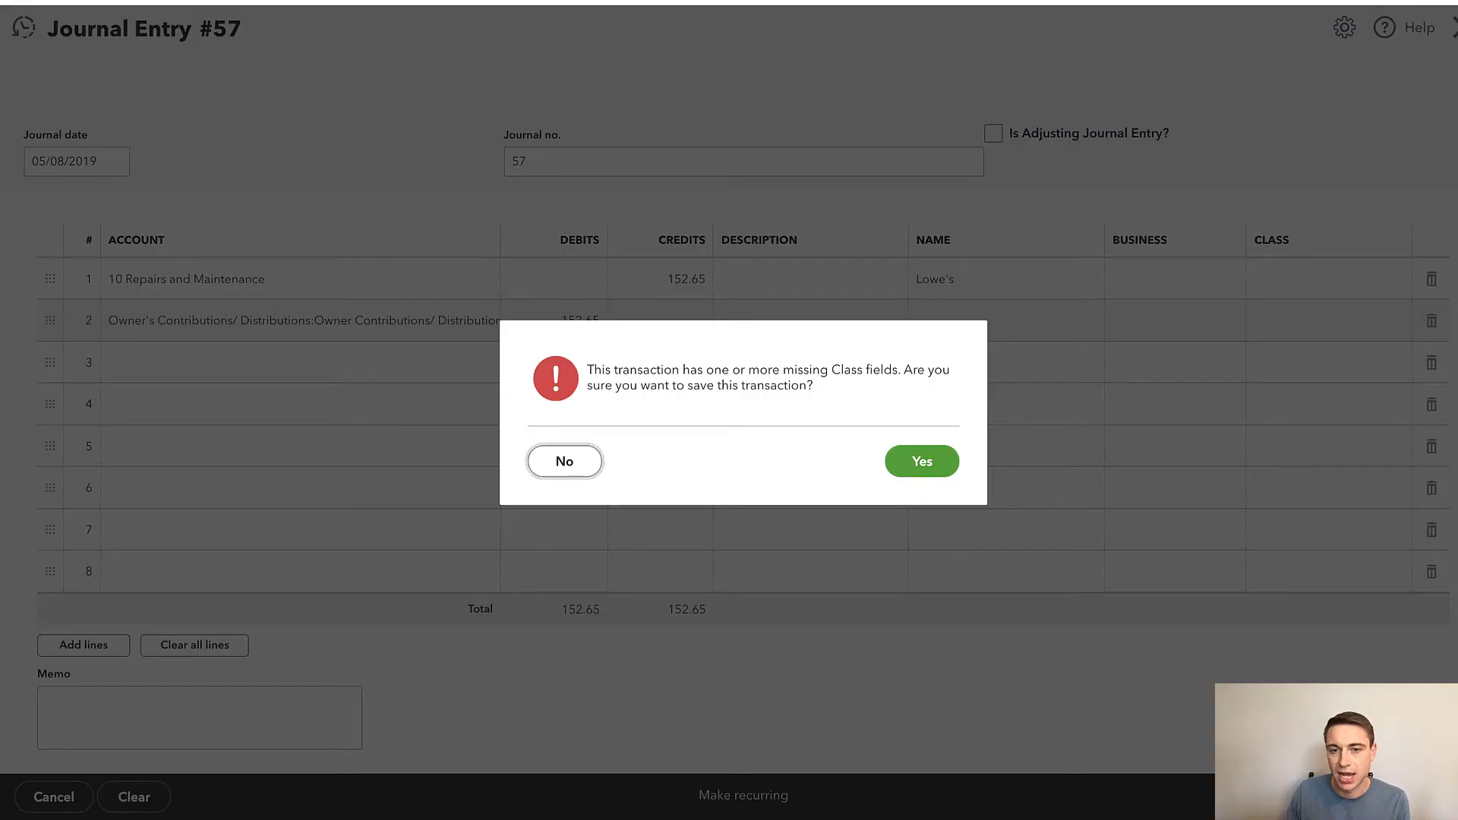
{"action": "left_click", "coordinate": [921, 462]}
{"action": "key", "text": "XF86AudioMute"}
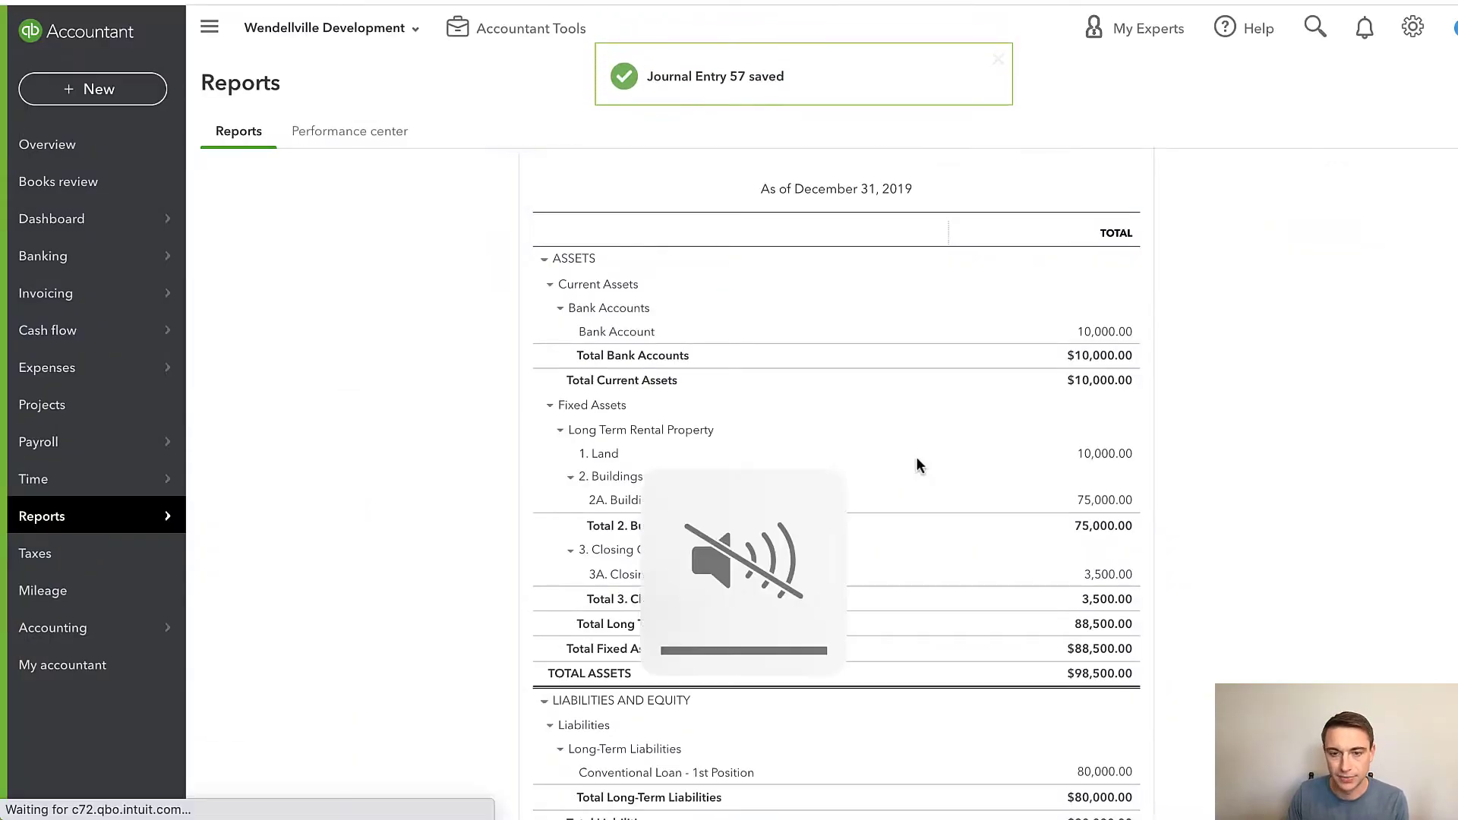
- Check the balance sheet's equity section and the profit and loss detail behind net income, returning to the balance sheet
{"action": "scroll", "coordinate": [1253, 480], "scroll_direction": "down", "scroll_amount": 6}
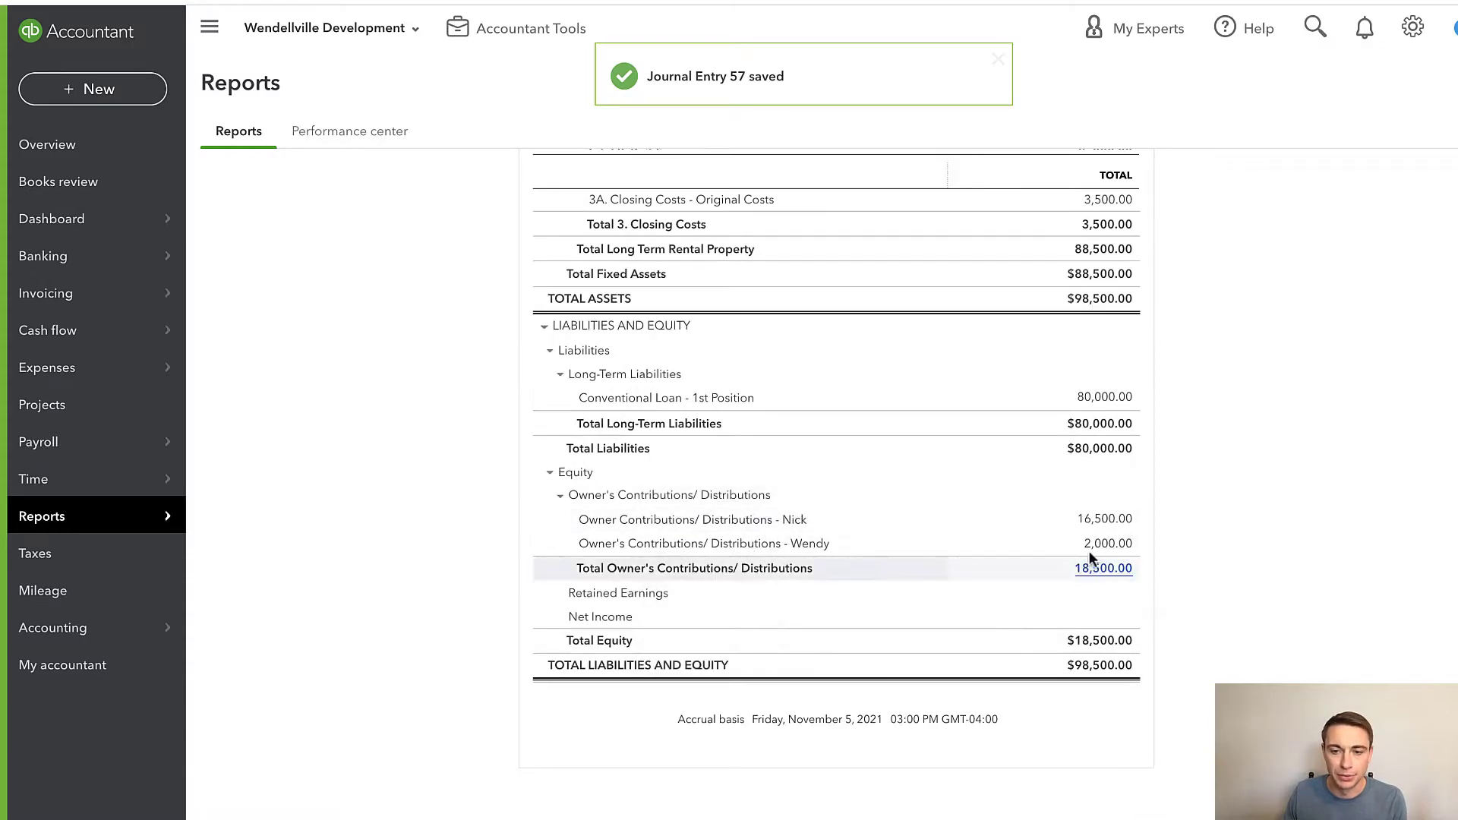
{"action": "scroll", "coordinate": [1086, 555], "scroll_direction": "up", "scroll_amount": 7}
{"action": "scroll", "coordinate": [1063, 623], "scroll_direction": "down", "scroll_amount": 3}
{"action": "scroll", "coordinate": [1073, 634], "scroll_direction": "down", "scroll_amount": 3}
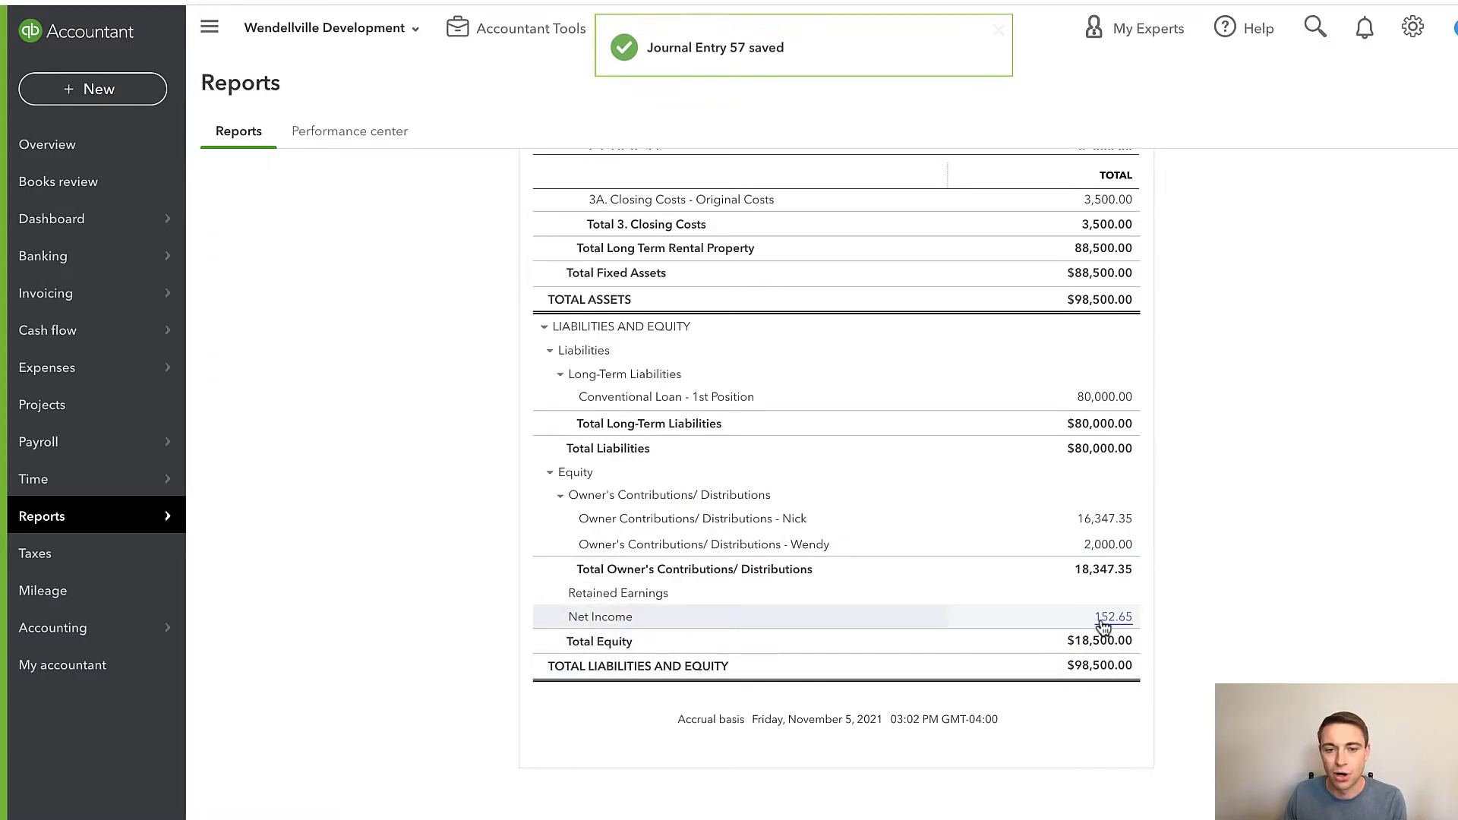
{"action": "left_click", "coordinate": [1112, 621]}
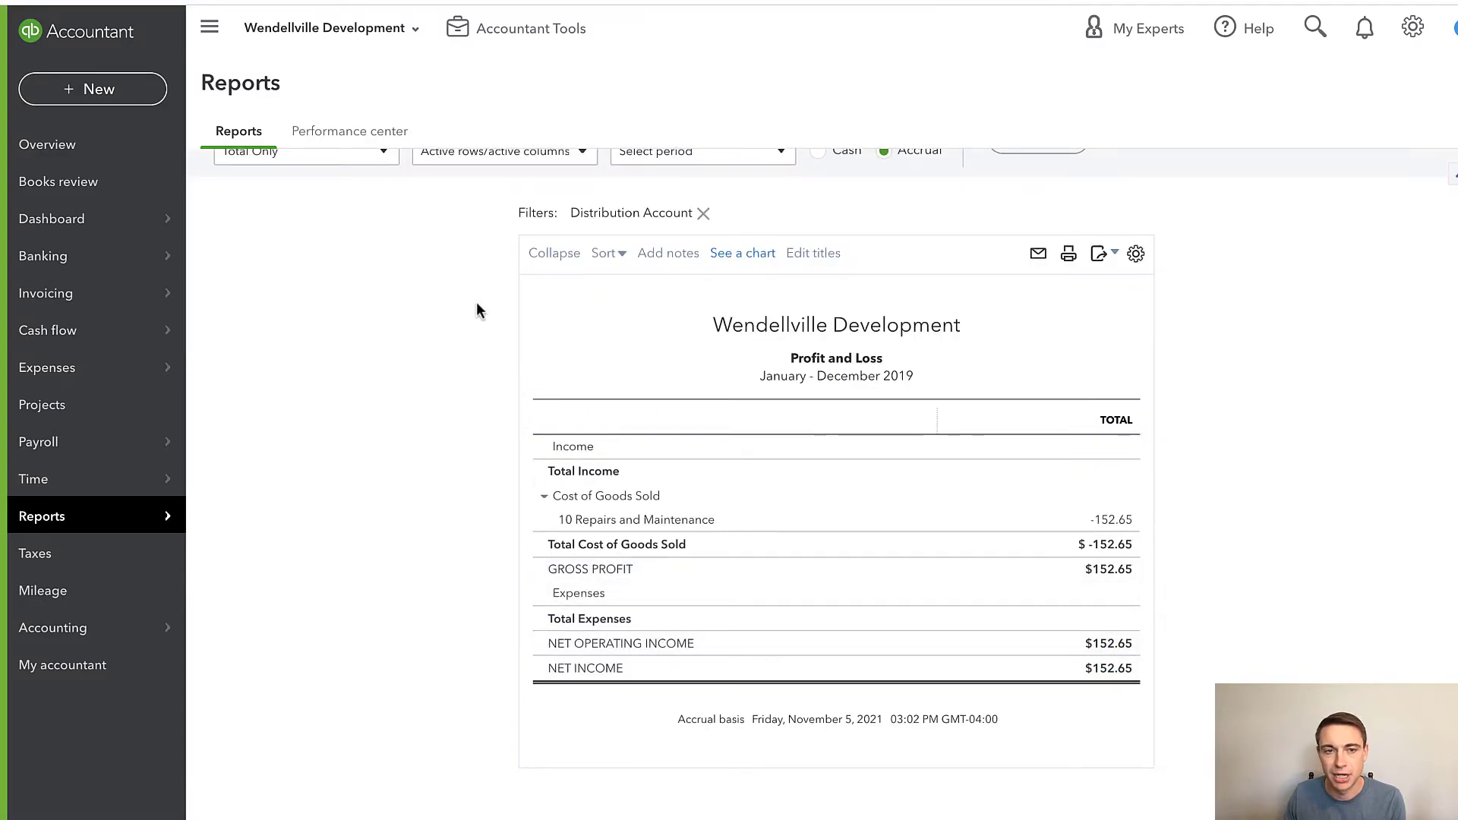
{"action": "scroll", "coordinate": [472, 325], "scroll_direction": "up", "scroll_amount": 3}
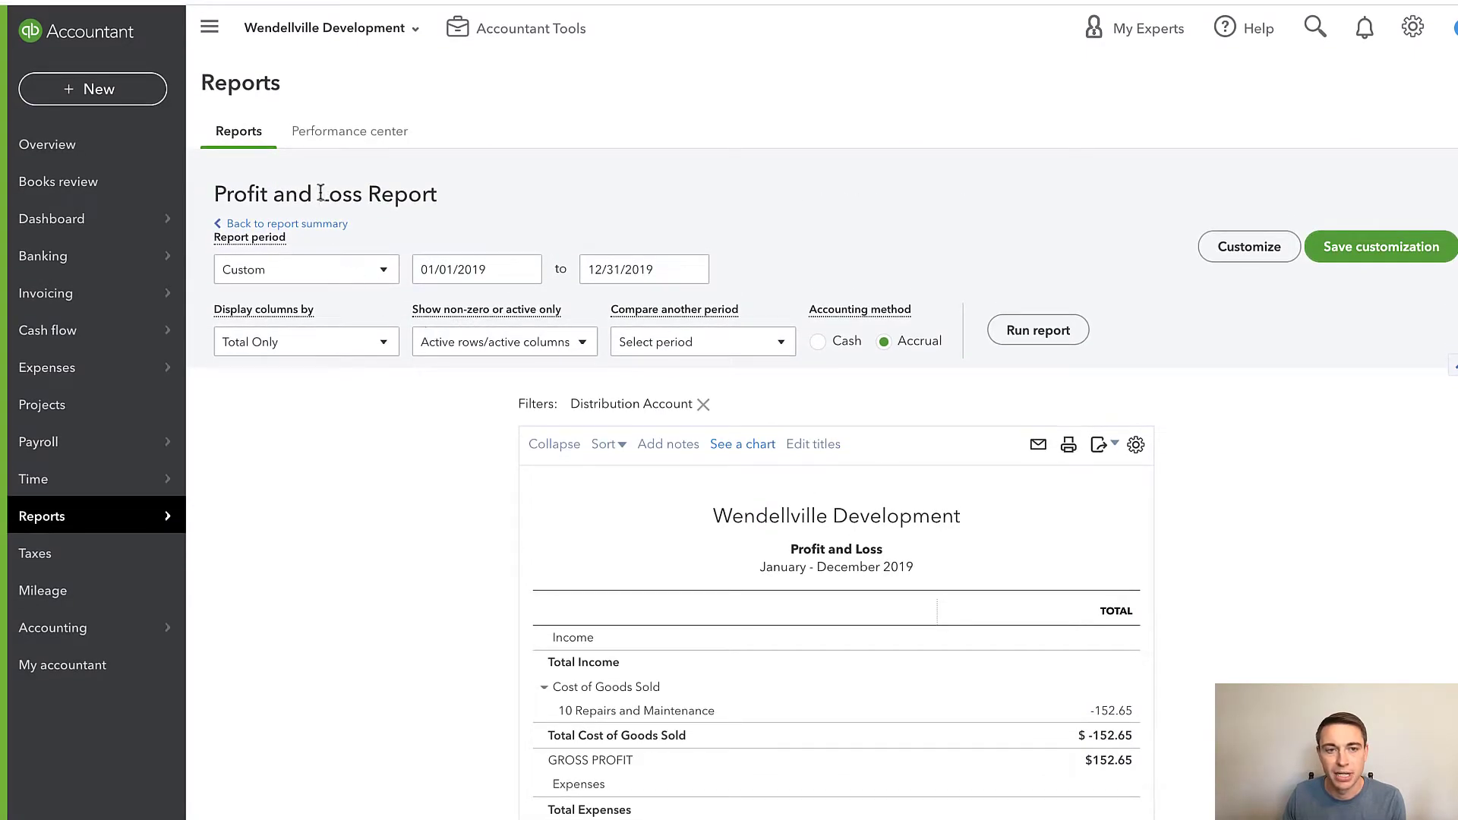
{"action": "left_click", "coordinate": [311, 225]}
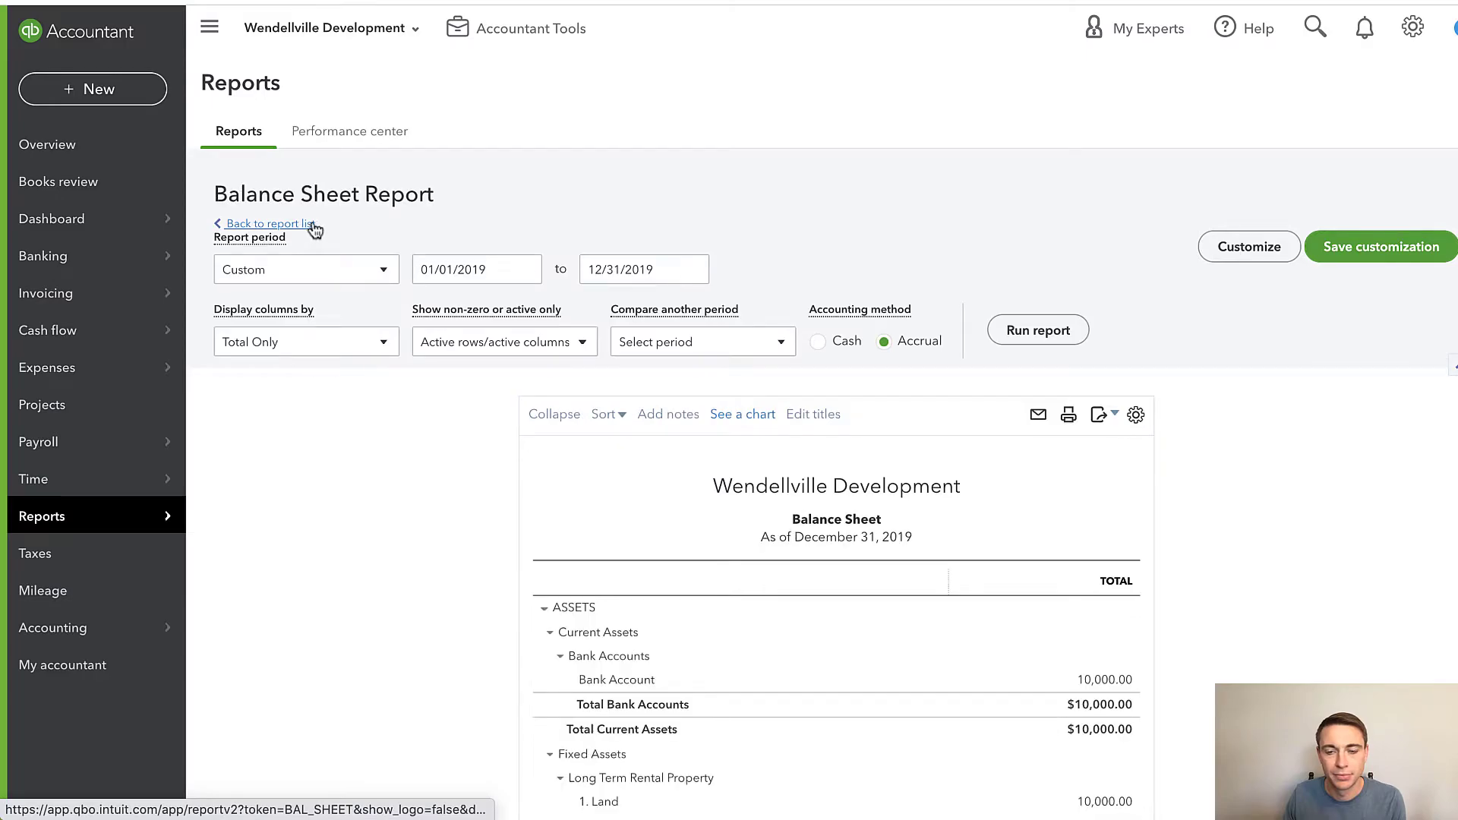
- Trace the balance sheet's net income through the profit and loss report to the Repairs and Maintenance transactions
{"action": "scroll", "coordinate": [312, 230], "scroll_direction": "down", "scroll_amount": 3}
{"action": "scroll", "coordinate": [1142, 603], "scroll_direction": "down", "scroll_amount": 3}
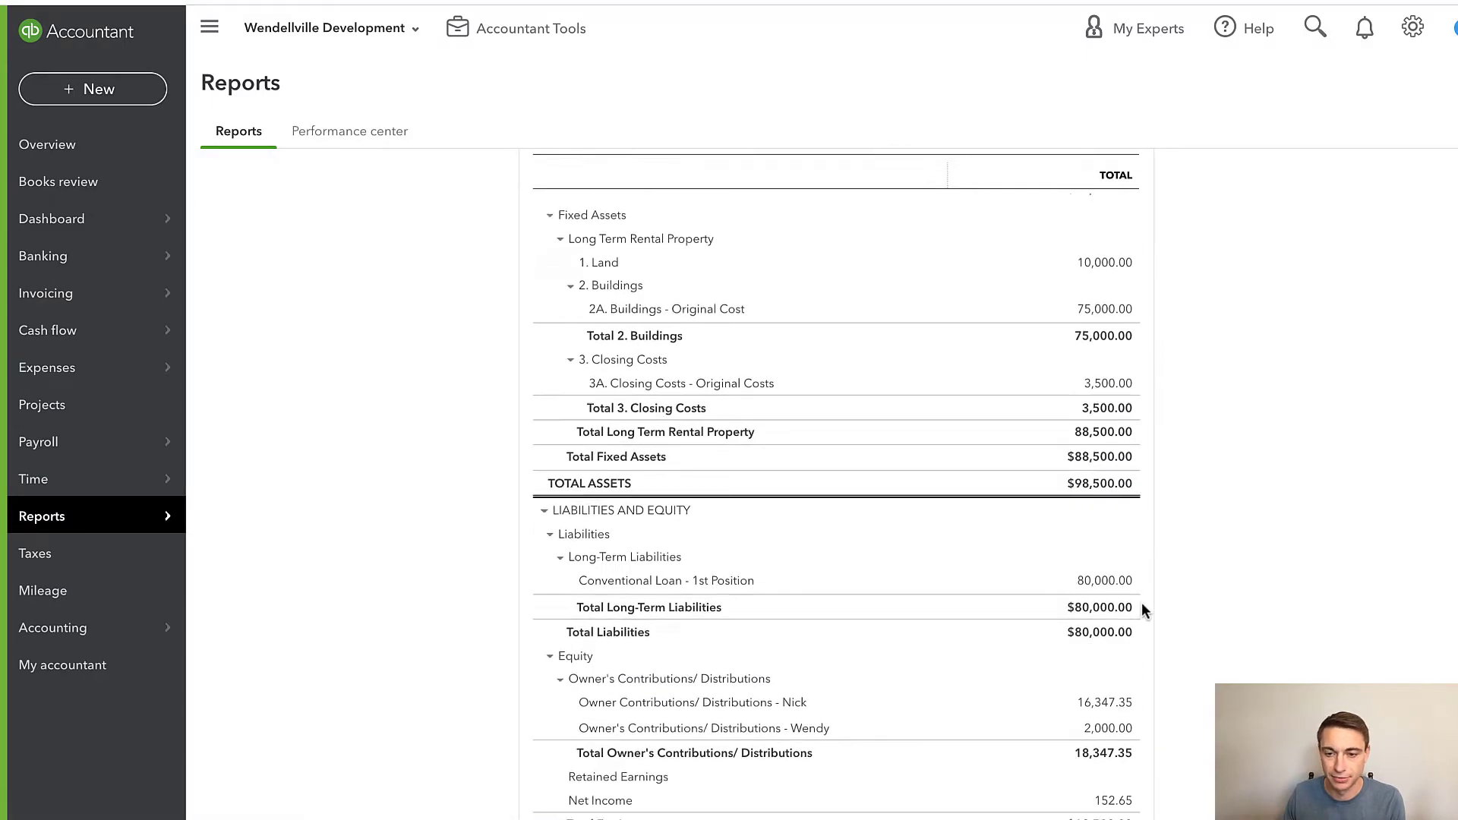
{"action": "scroll", "coordinate": [1147, 749], "scroll_direction": "down", "scroll_amount": 2}
{"action": "left_click", "coordinate": [1110, 627]}
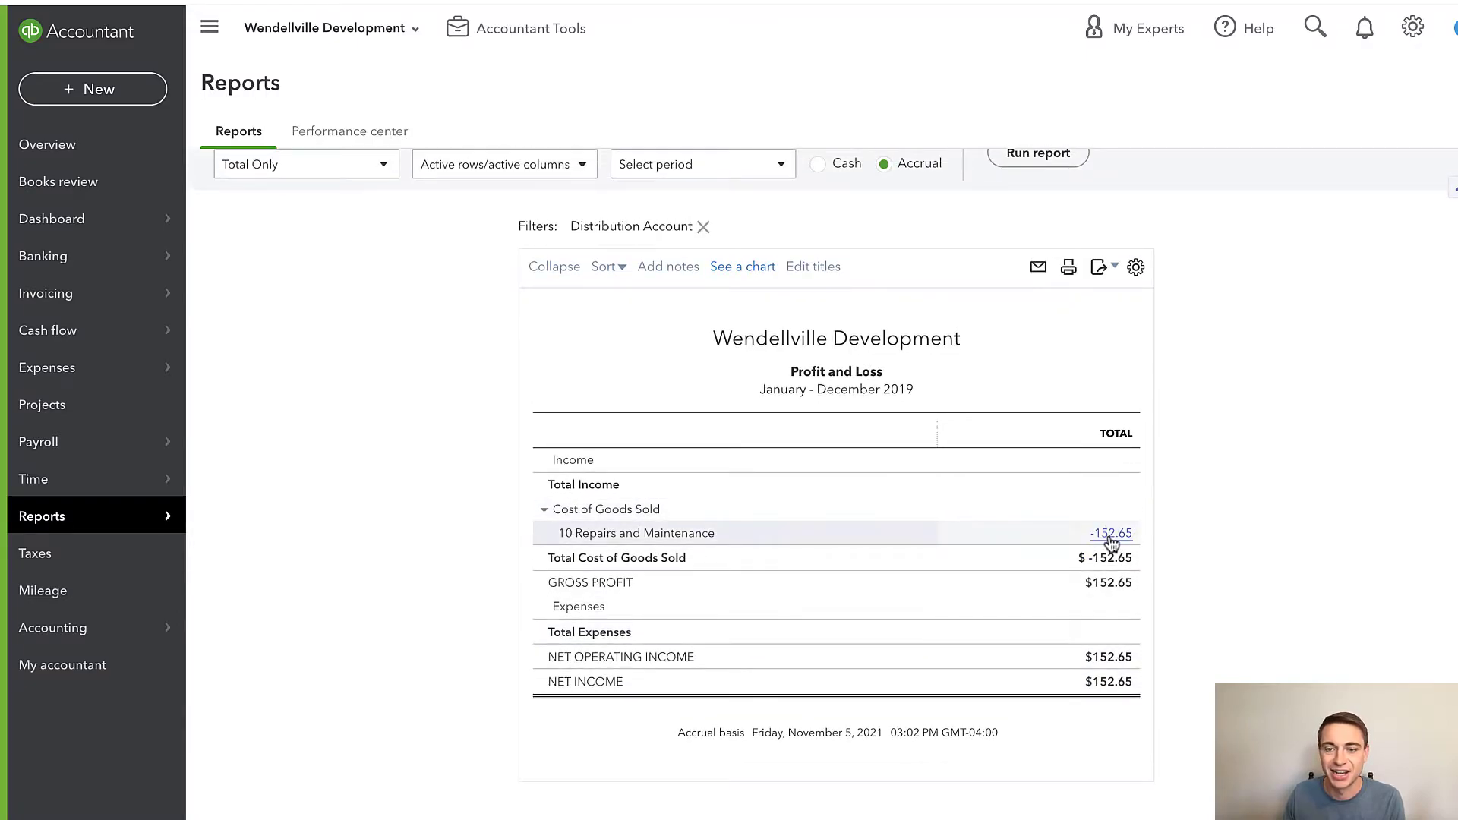
{"action": "left_click", "coordinate": [1109, 535]}
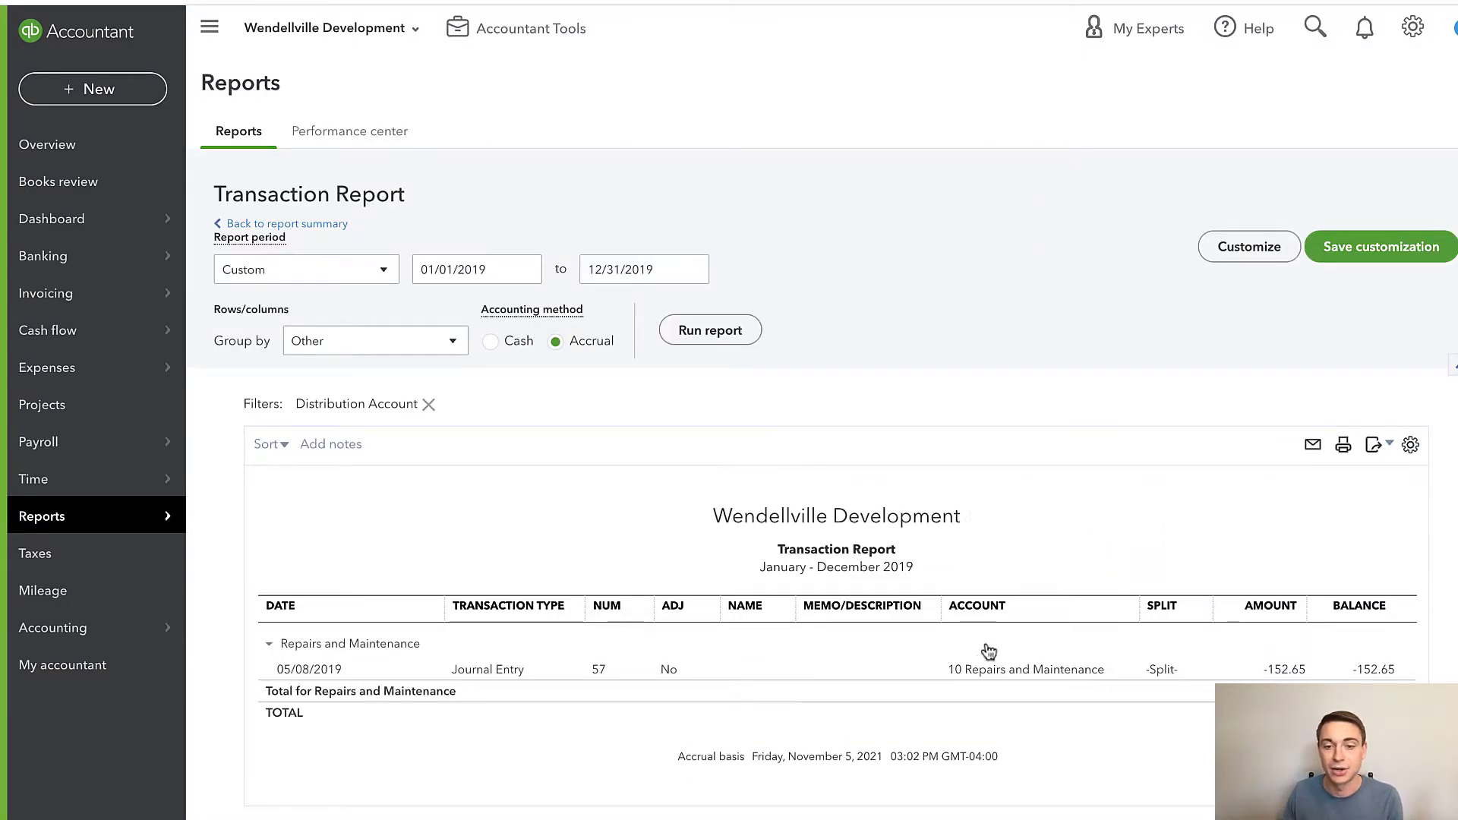
- Correct journal entry 57 to debit 152.65 to Repairs and Maintenance and credit 152.65 to the owner's sub-account, saving without classes
{"action": "left_click", "coordinate": [1008, 671]}
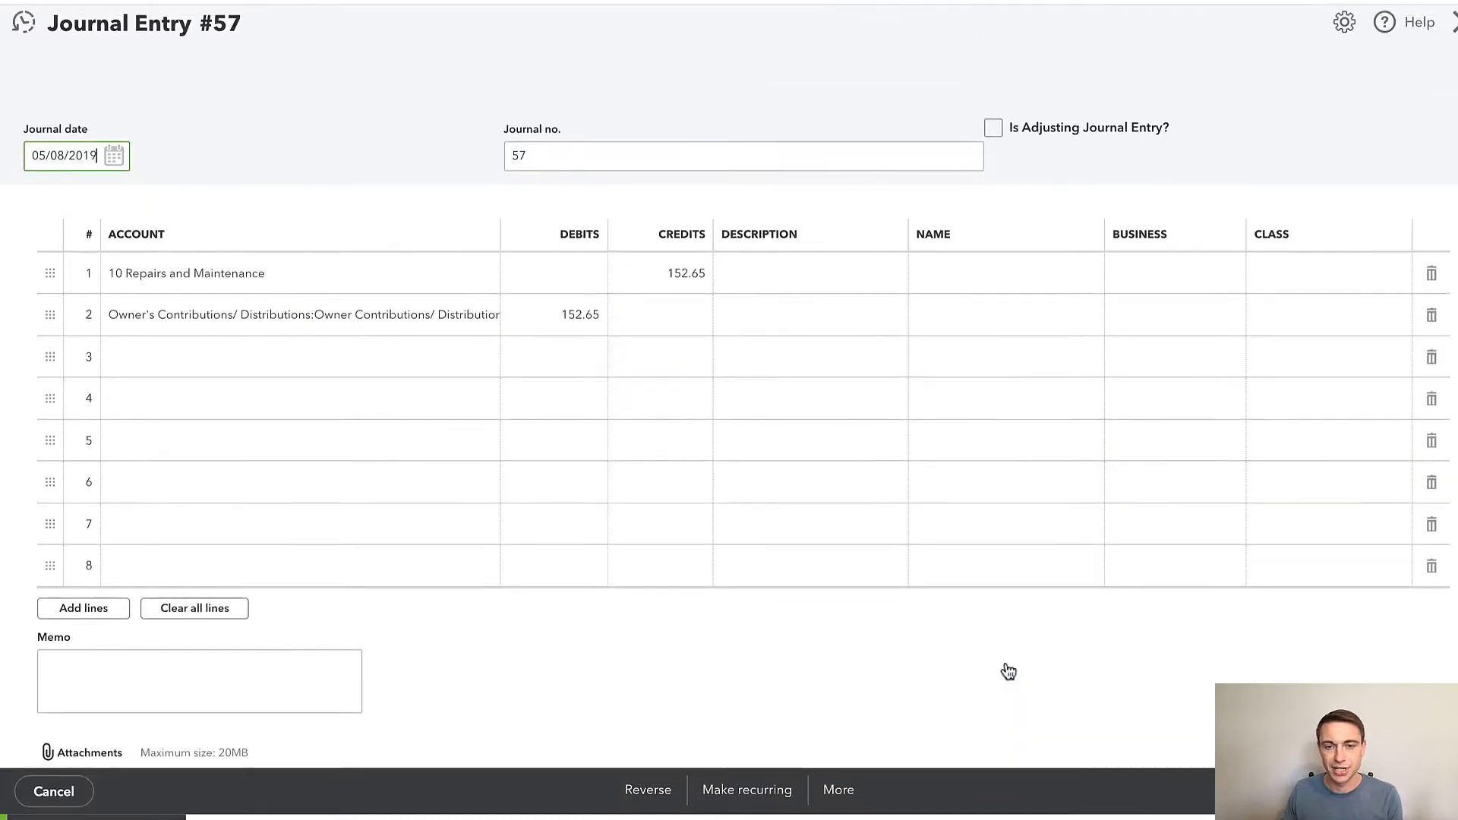
{"action": "left_click", "coordinate": [560, 292]}
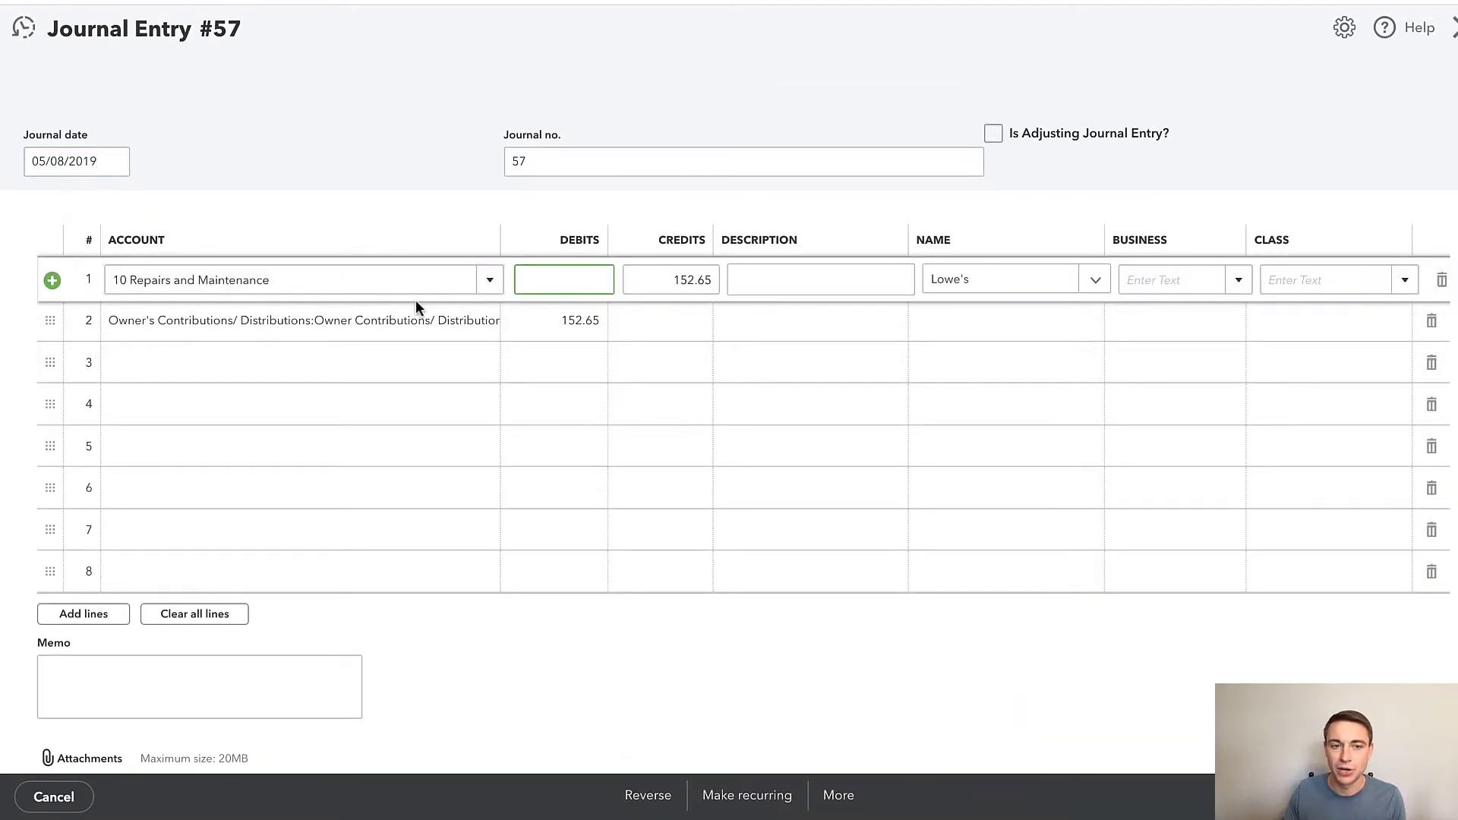
{"action": "type", "text": "15"}
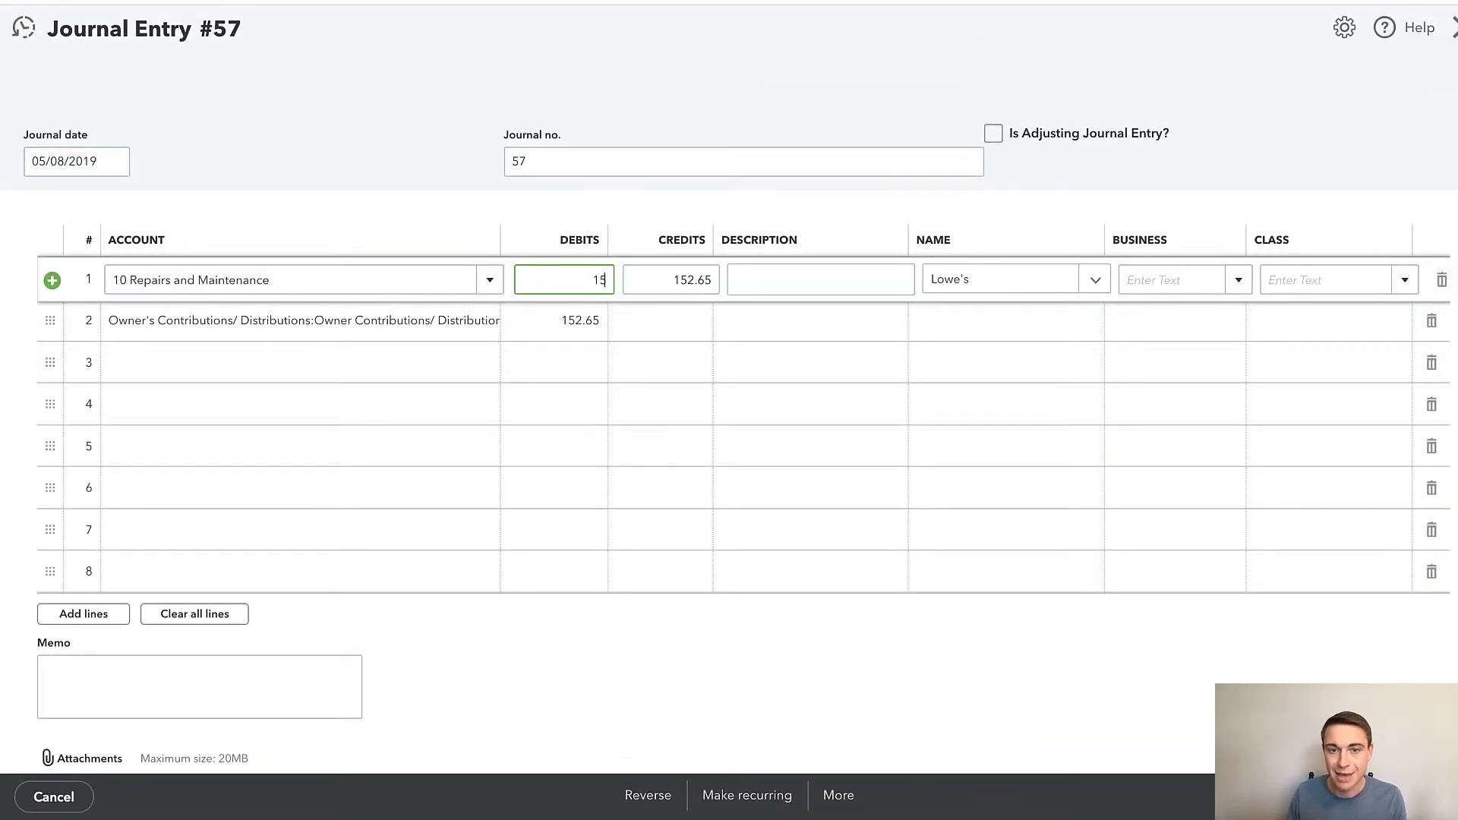
{"action": "type", "text": "2.65"}
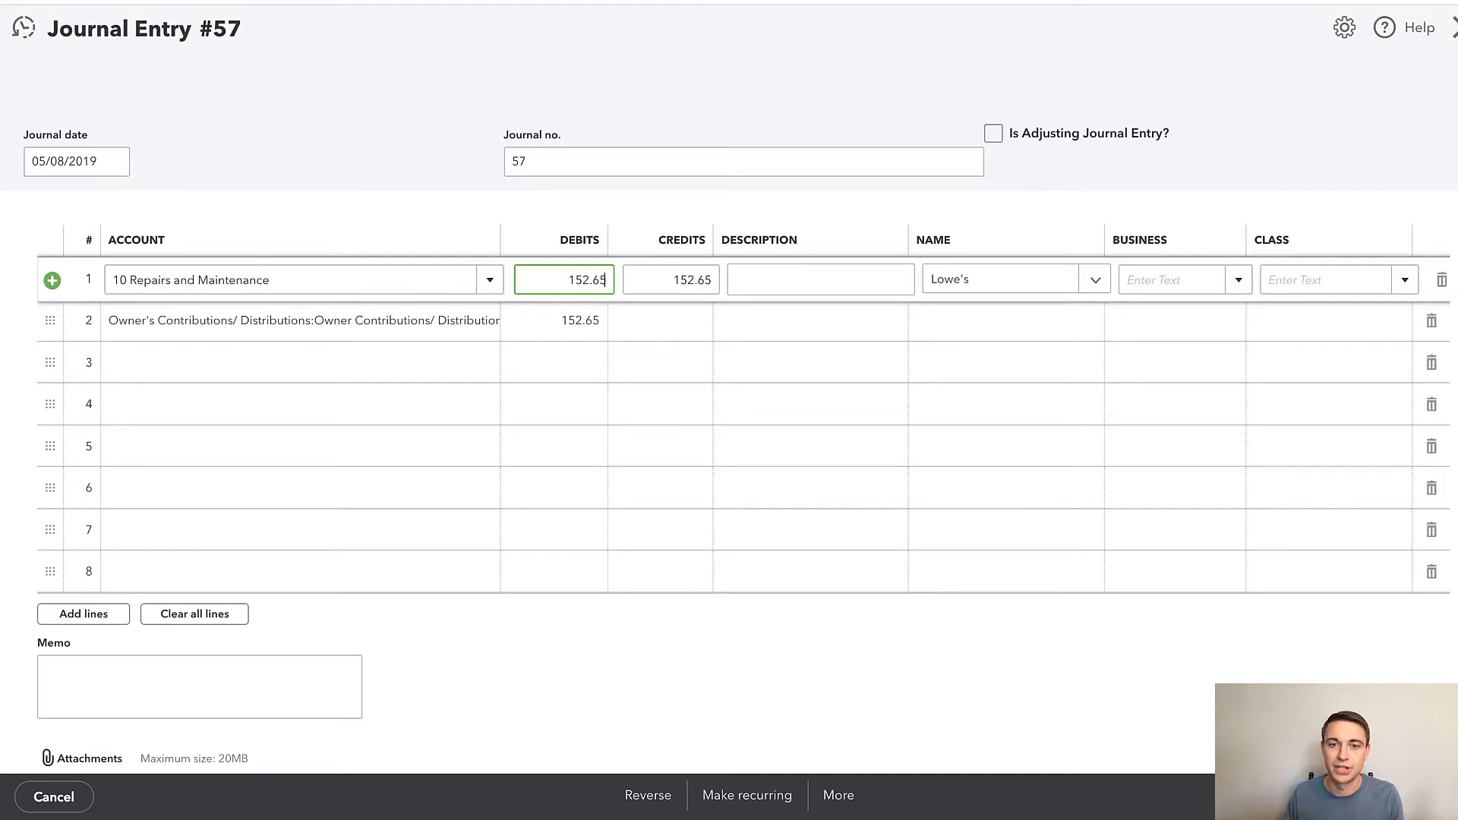
{"action": "left_click", "coordinate": [652, 311]}
{"action": "type", "text": "152.65"}
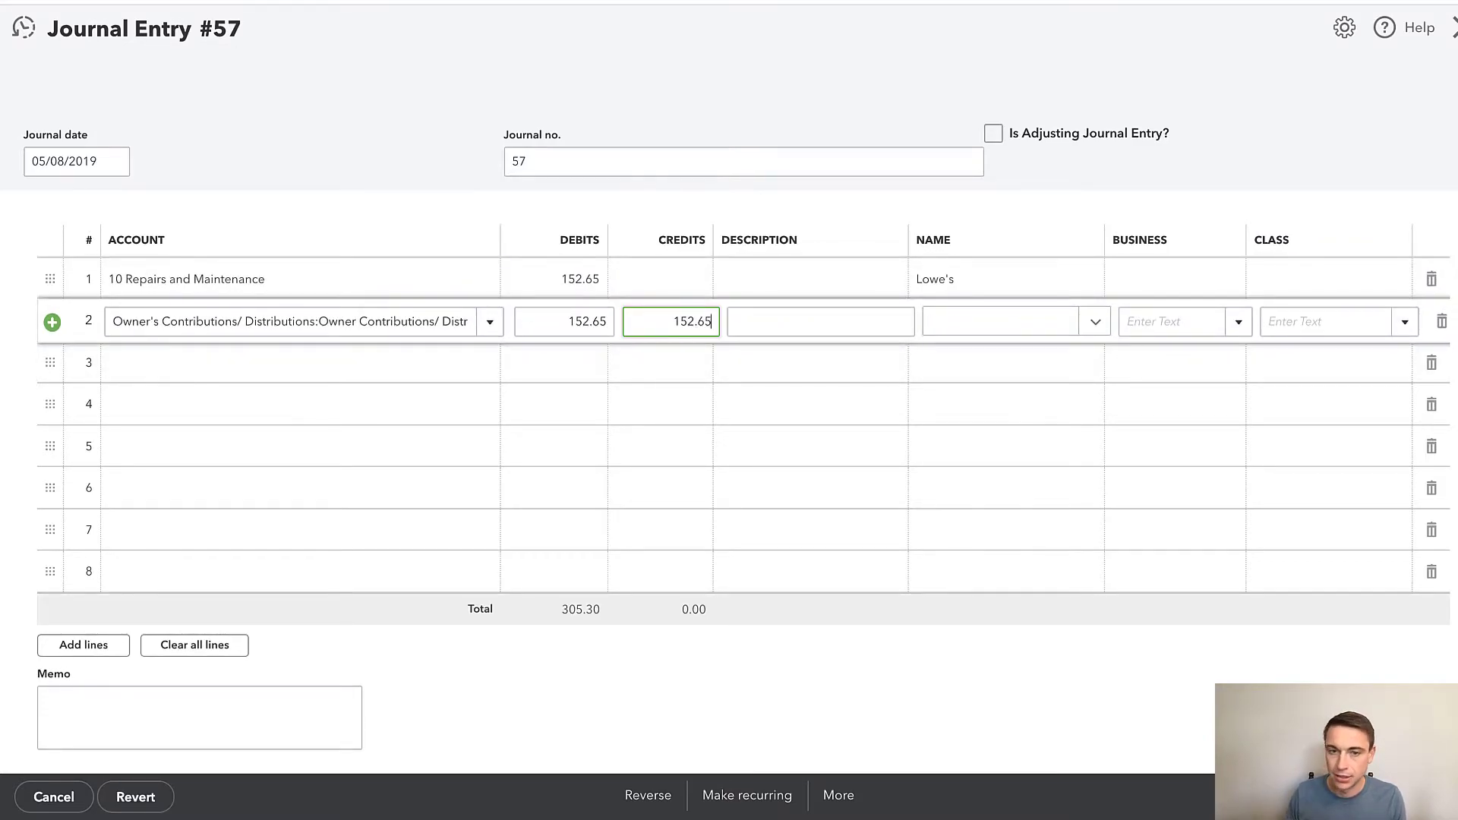
{"action": "key", "text": "Tab"}
{"action": "key", "text": "ctrl+alt+s"}
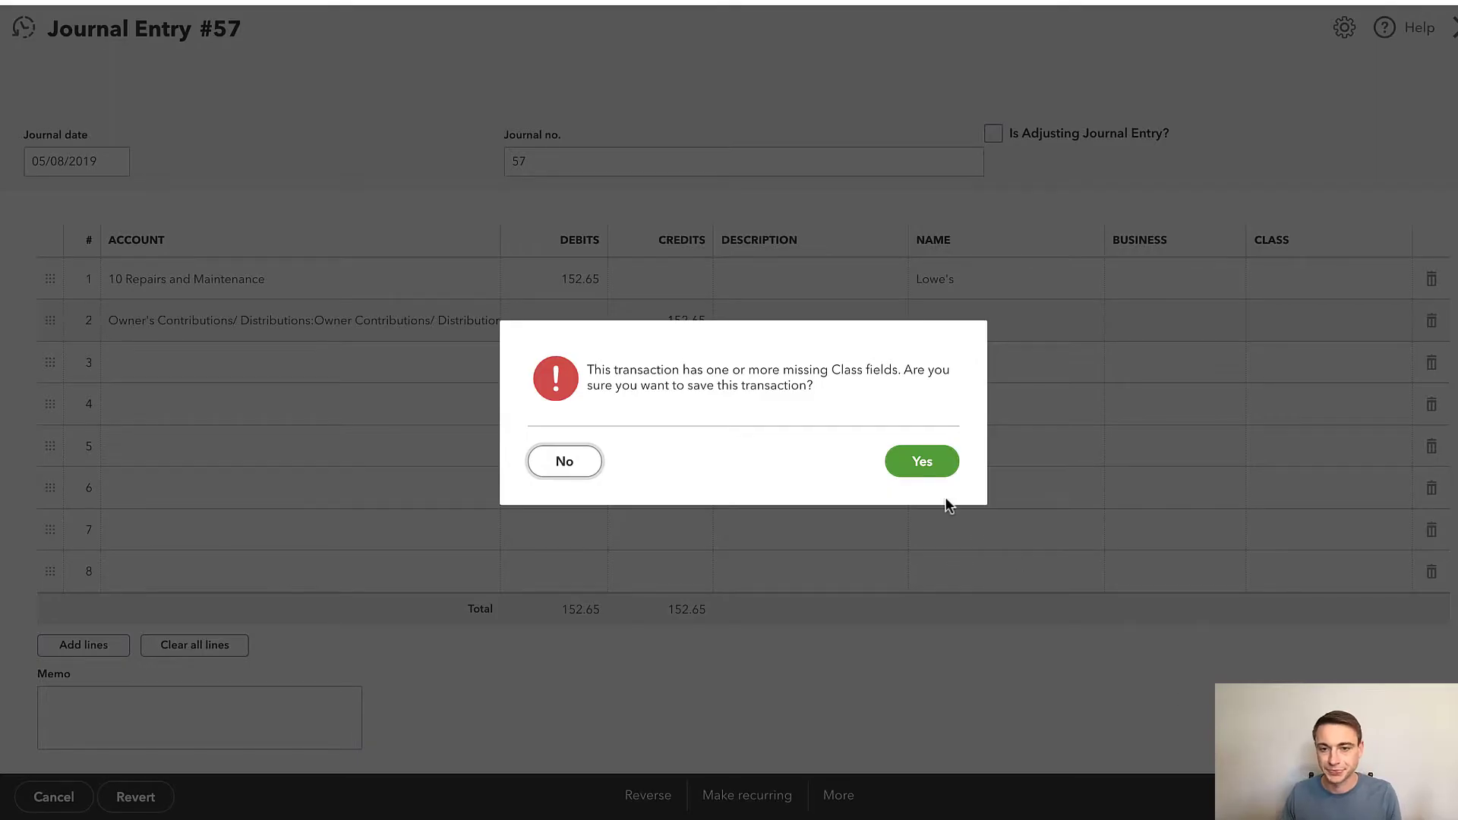
{"action": "left_click", "coordinate": [940, 472]}
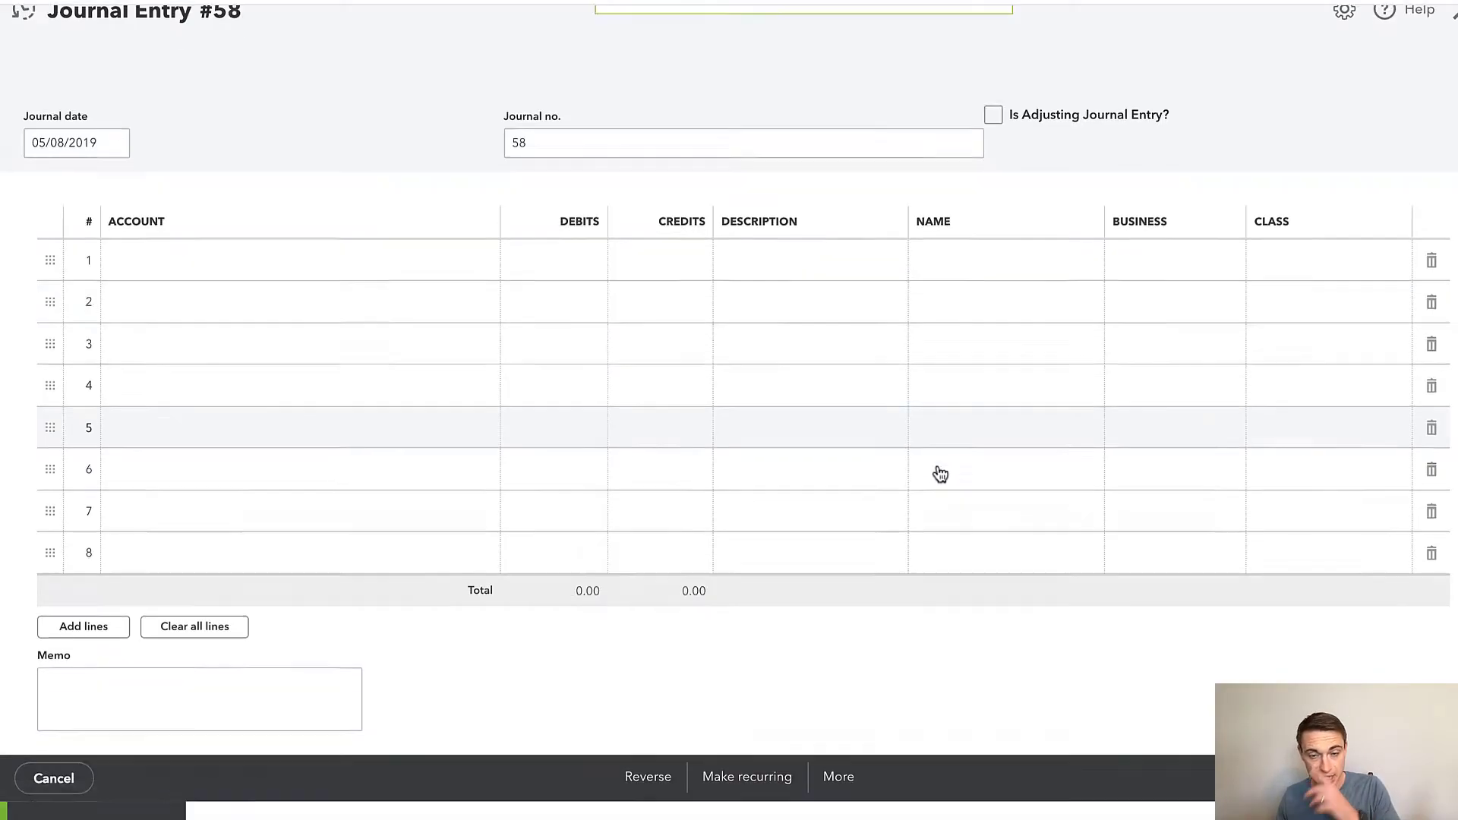
{"action": "key", "text": "Escape"}
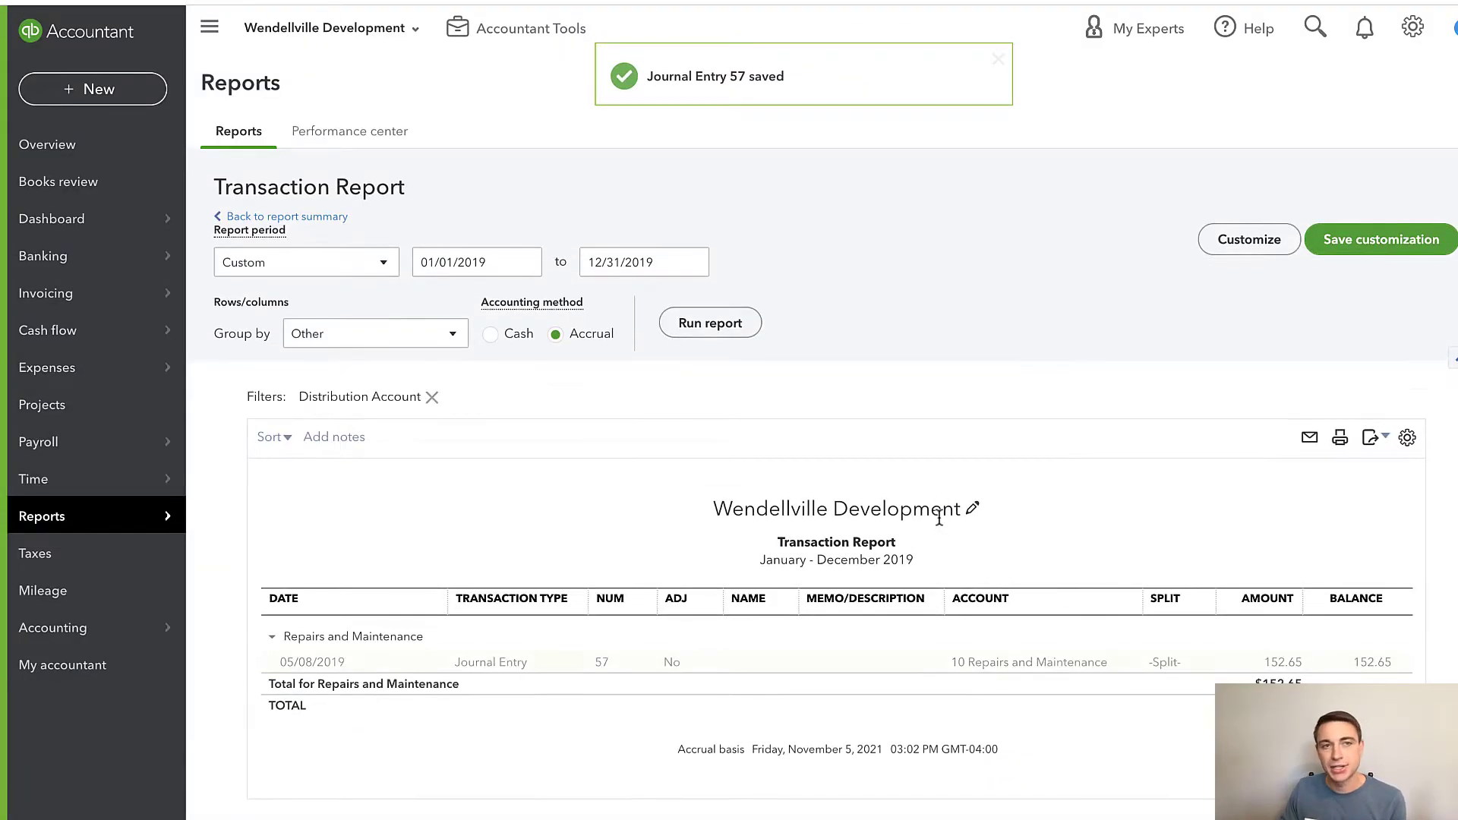
- Return to the balance sheet and review the owners' contributions/distributions and net income under equity
{"action": "left_click", "coordinate": [322, 219]}
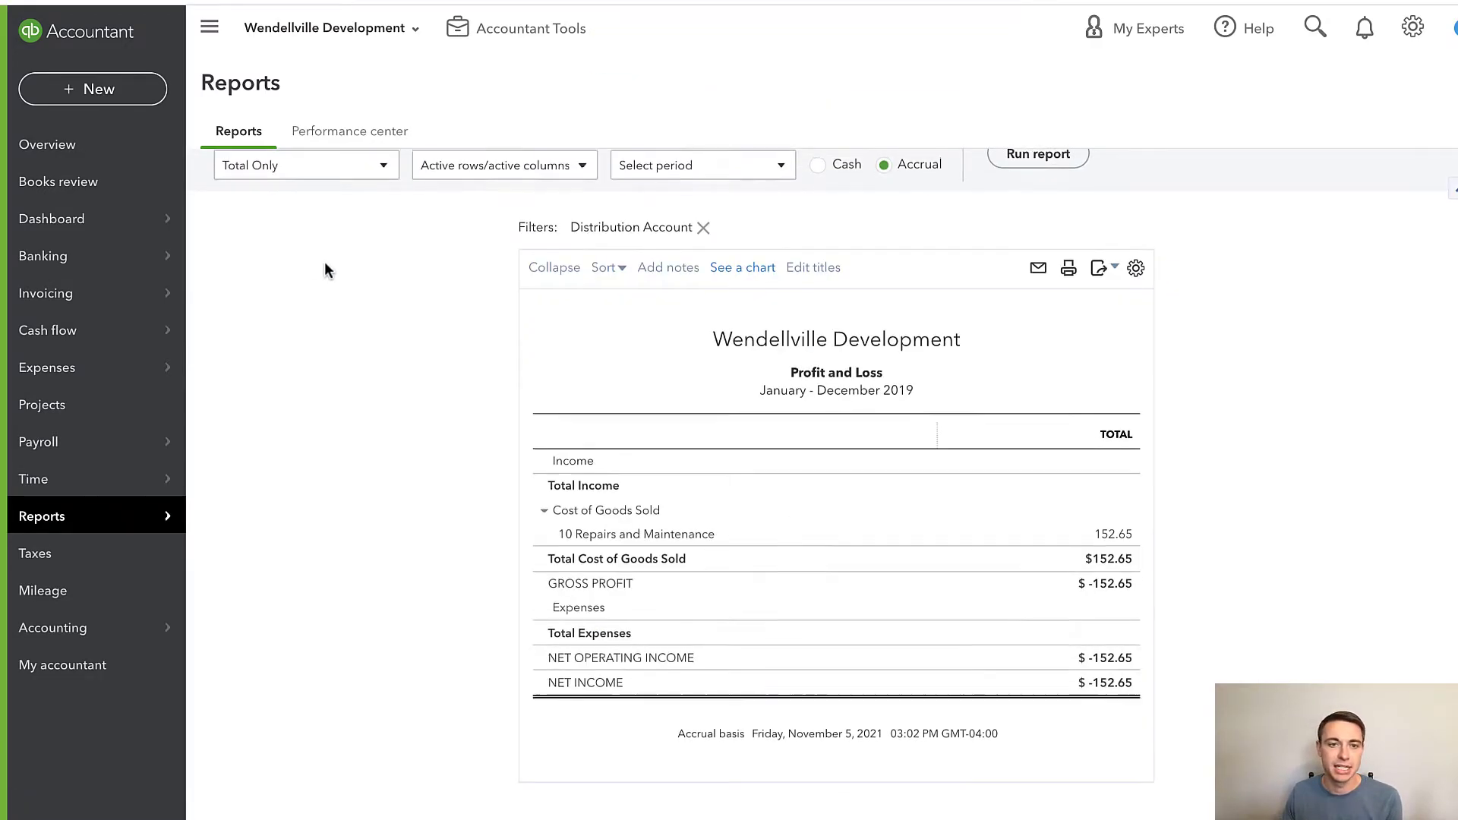
{"action": "left_click", "coordinate": [319, 169]}
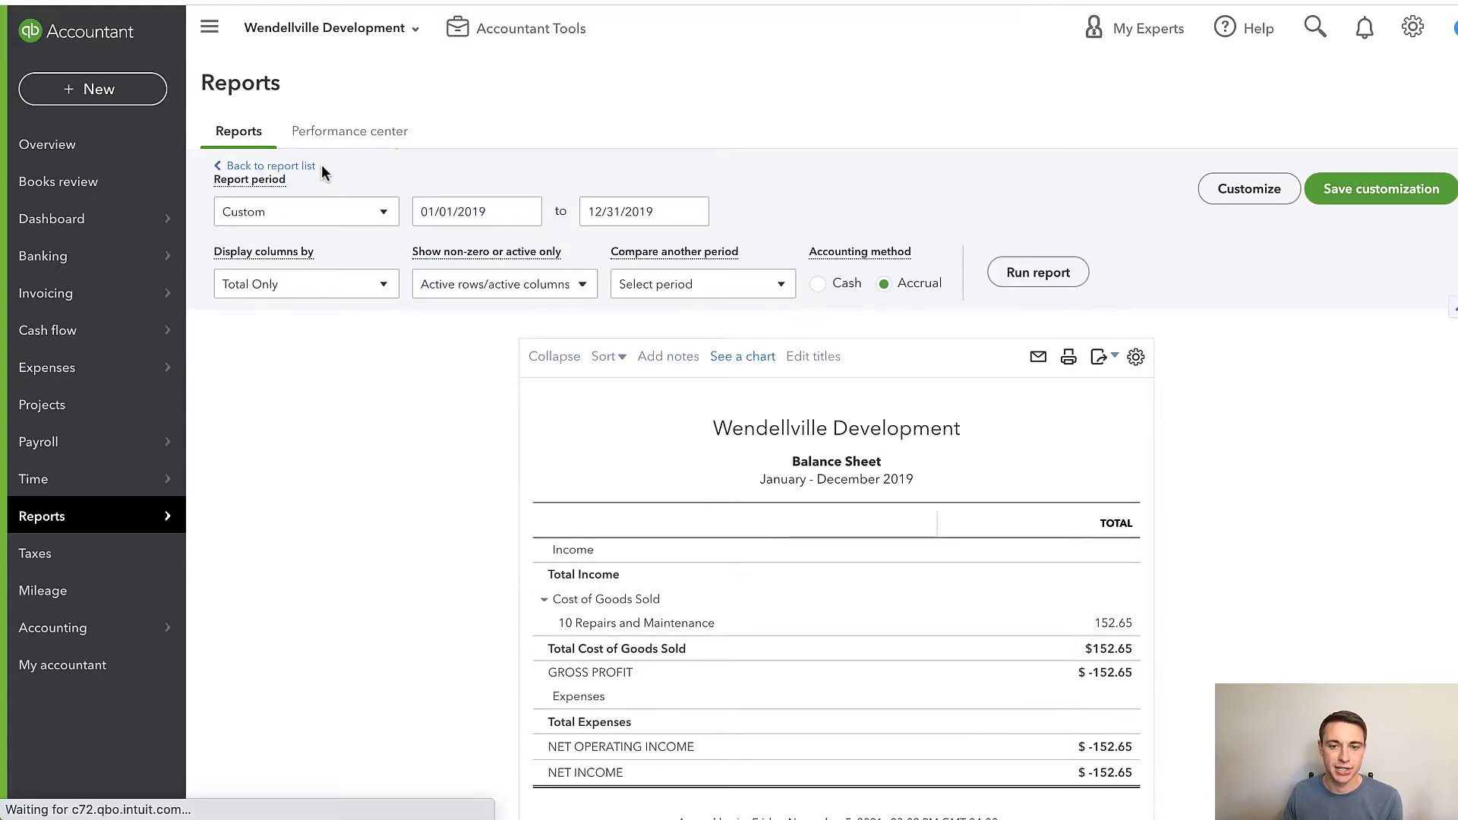
{"action": "scroll", "coordinate": [726, 517], "scroll_direction": "down", "scroll_amount": 3}
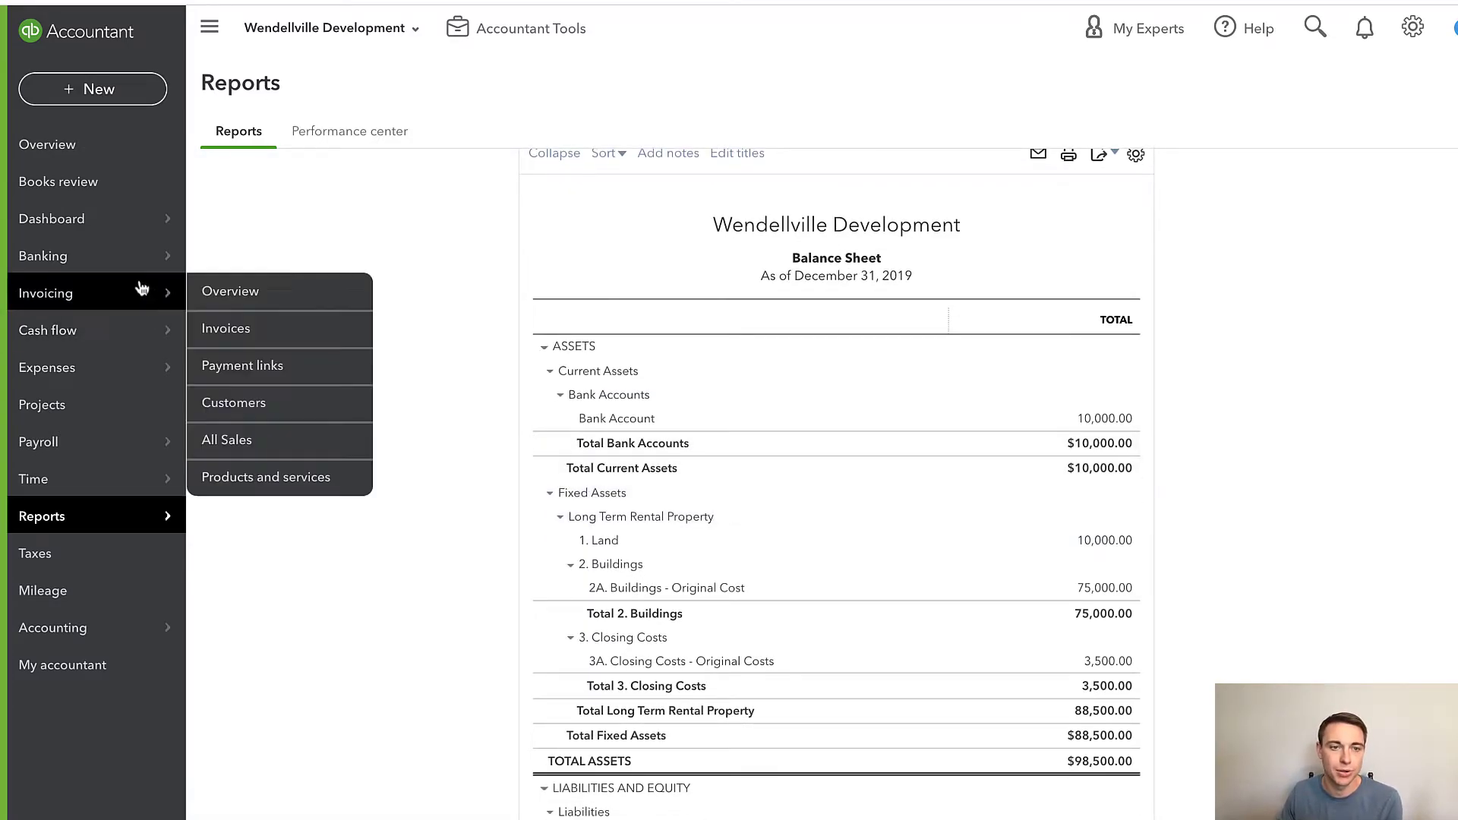
{"action": "mouse_move", "coordinate": [143, 264]}
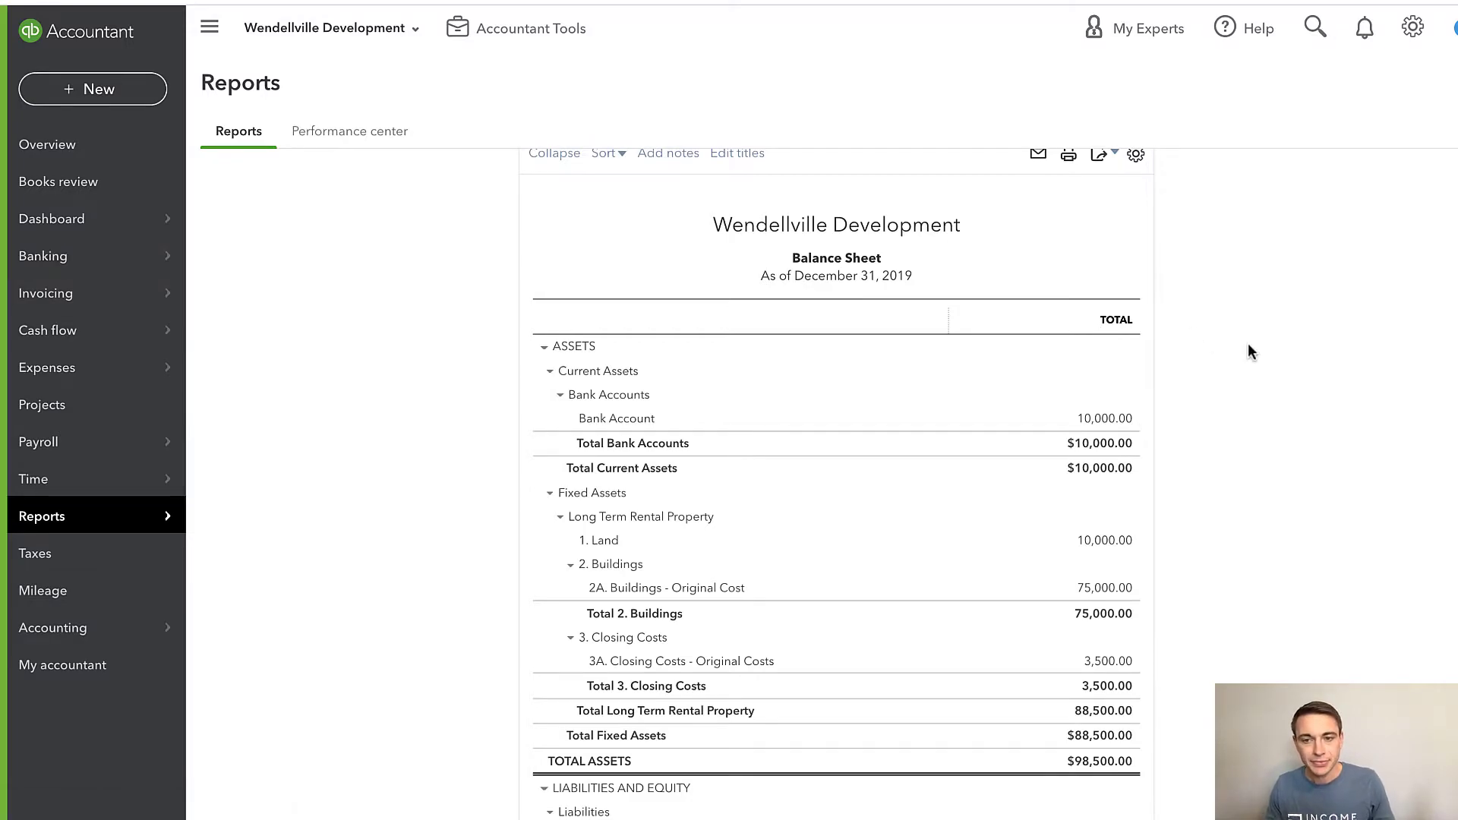
{"action": "scroll", "coordinate": [1247, 618], "scroll_direction": "down", "scroll_amount": 4}
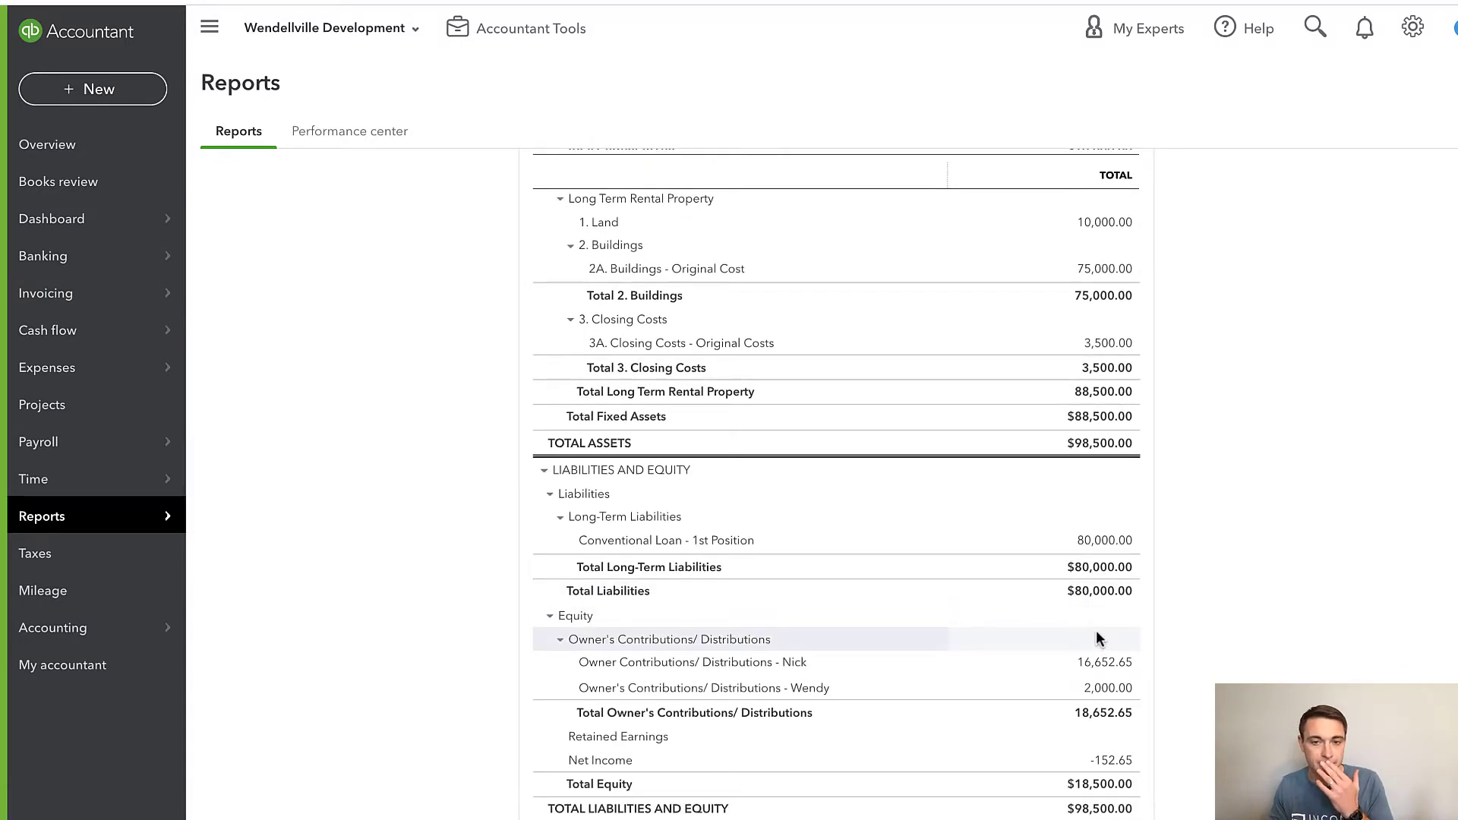
- Start a new expense and add the product/service 2C. Rough Electrical as its first item line
{"action": "left_click", "coordinate": [103, 107]}
{"action": "left_click", "coordinate": [310, 204]}
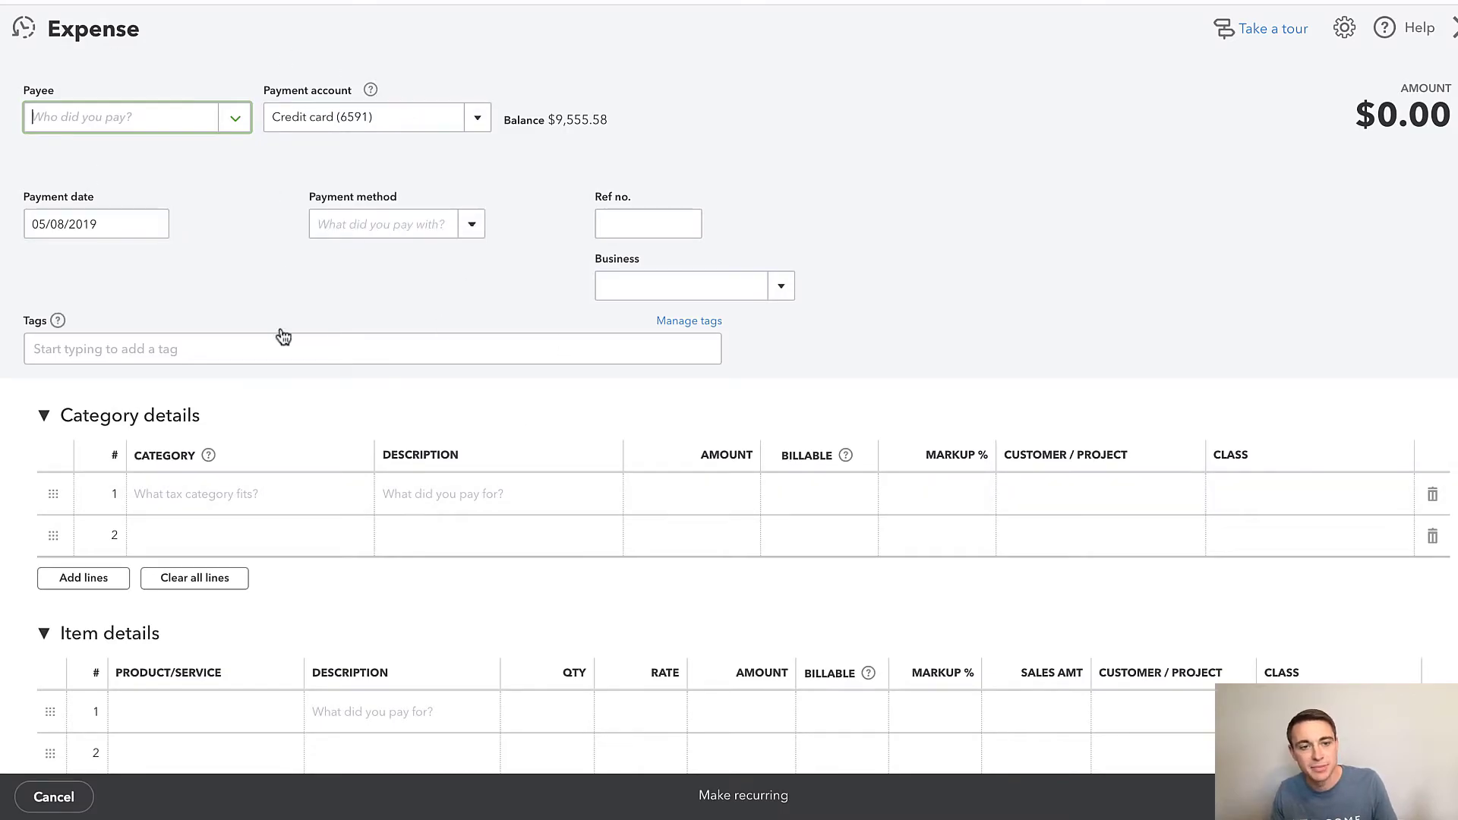
{"action": "scroll", "coordinate": [368, 537], "scroll_direction": "down", "scroll_amount": 3}
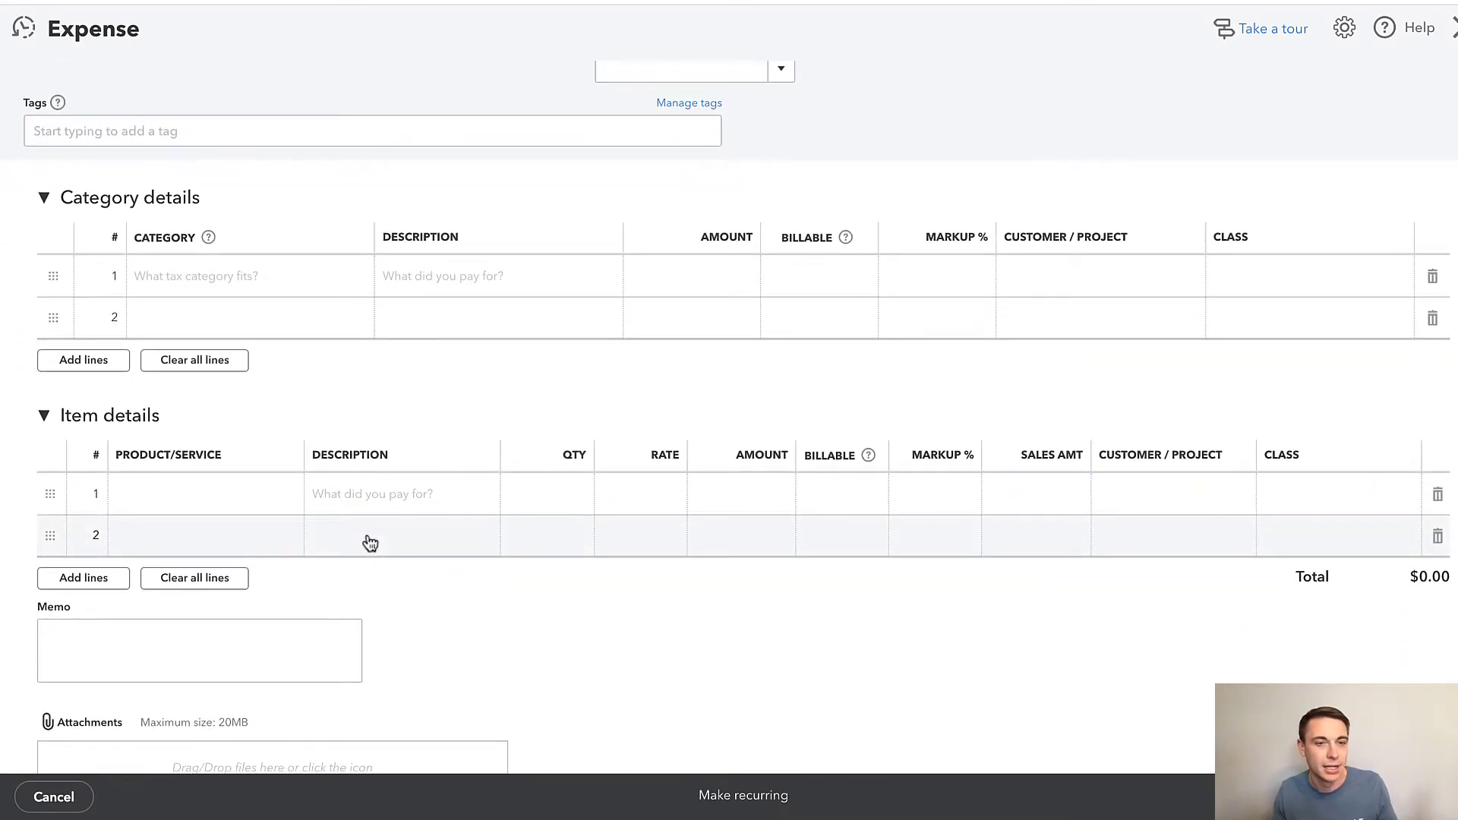
{"action": "scroll", "coordinate": [370, 542], "scroll_direction": "up", "scroll_amount": 2}
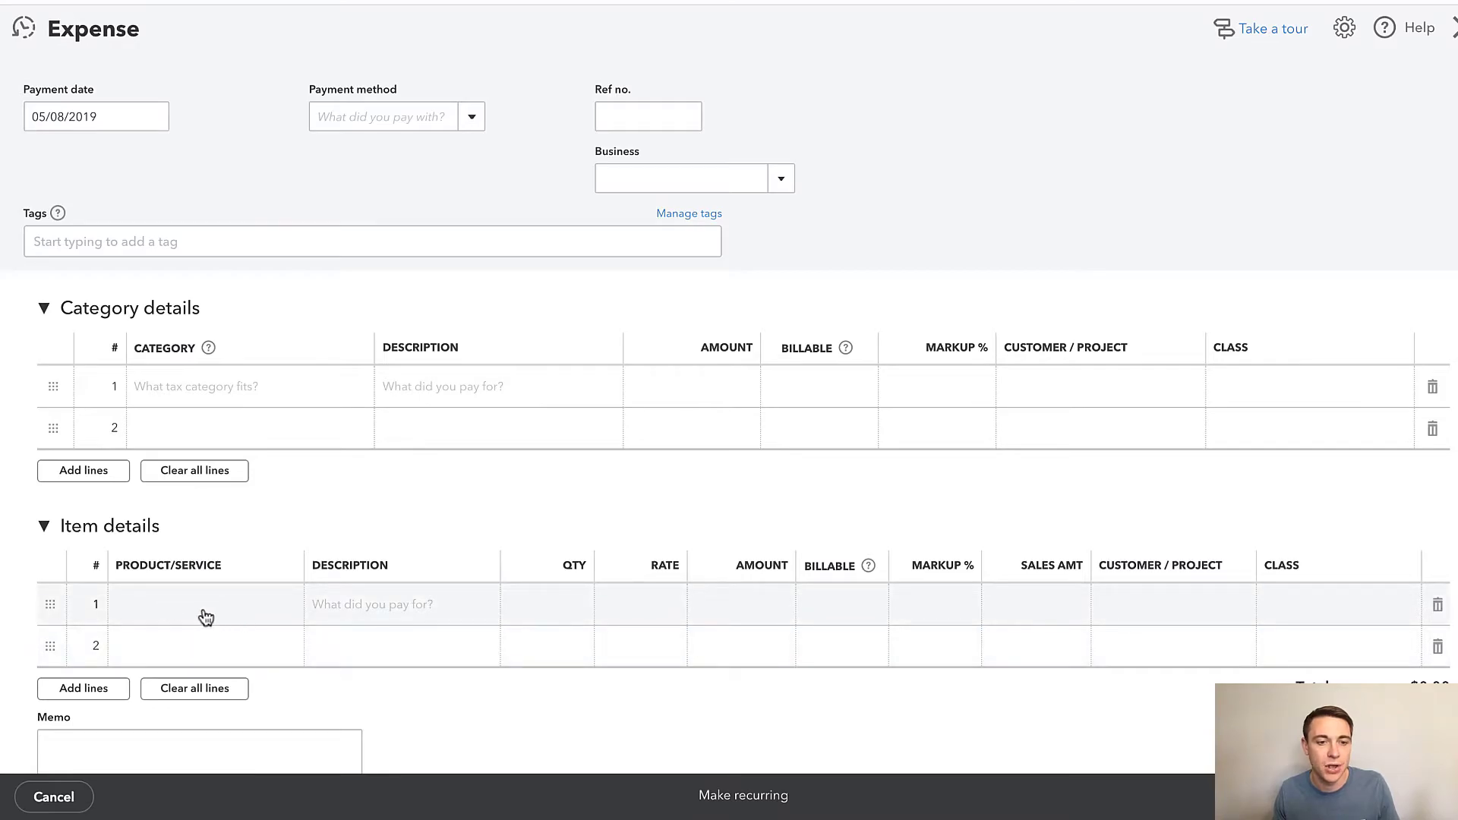
{"action": "left_click", "coordinate": [224, 617]}
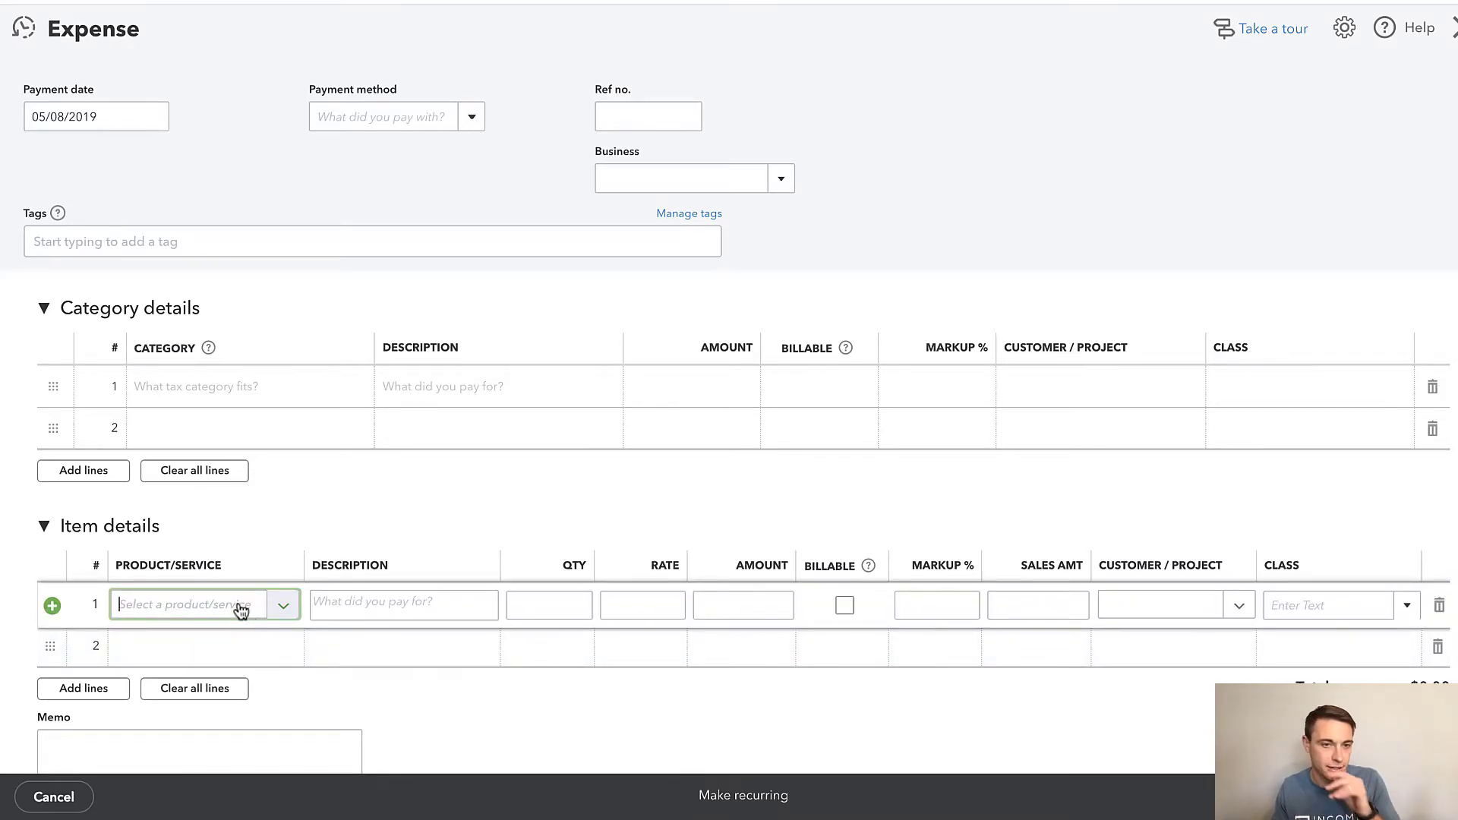
{"action": "scroll", "coordinate": [240, 607], "scroll_direction": "up", "scroll_amount": 2}
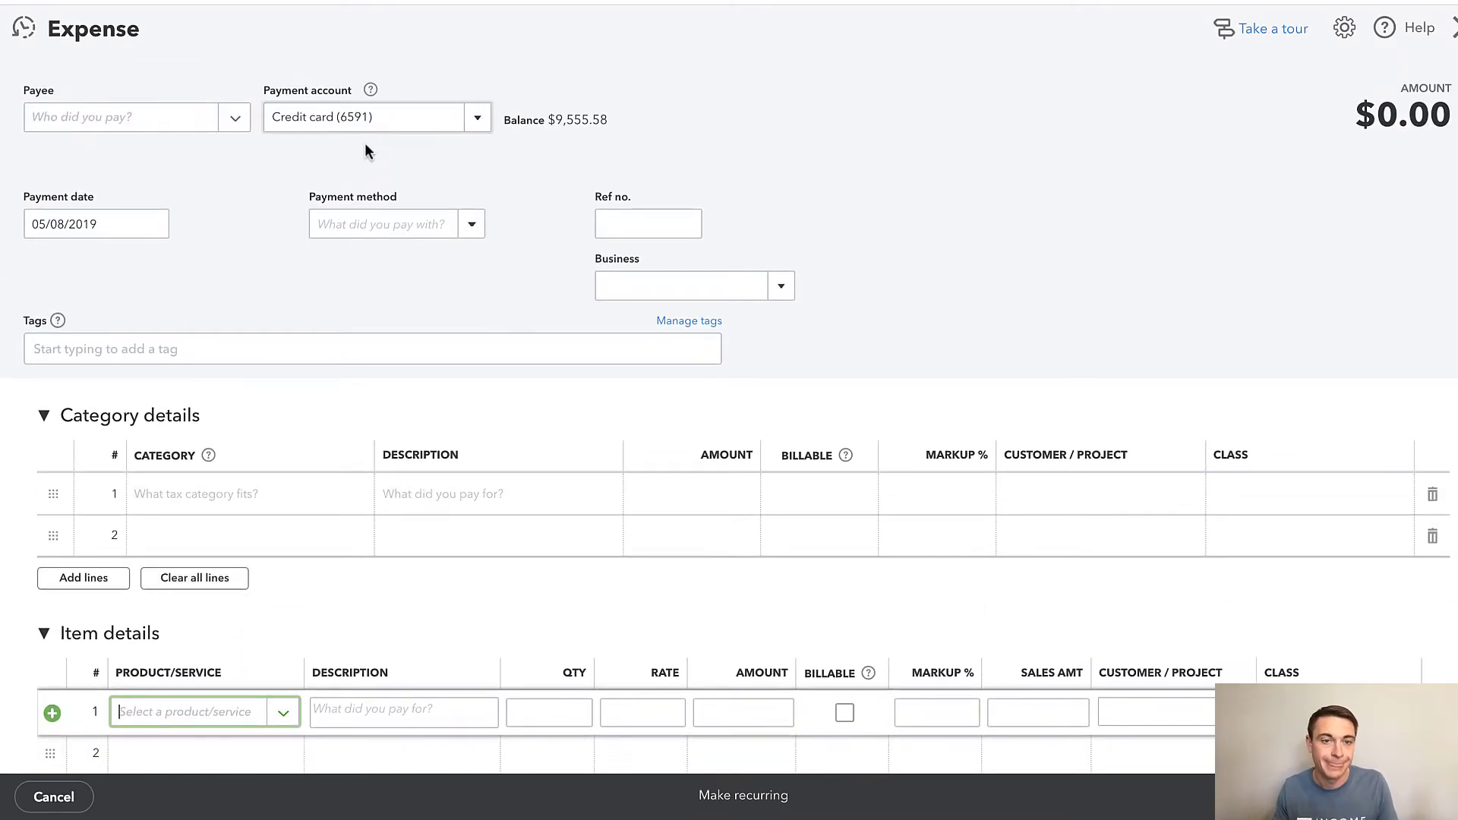
{"action": "scroll", "coordinate": [310, 330], "scroll_direction": "down", "scroll_amount": 3}
{"action": "type", "text": "roug"}
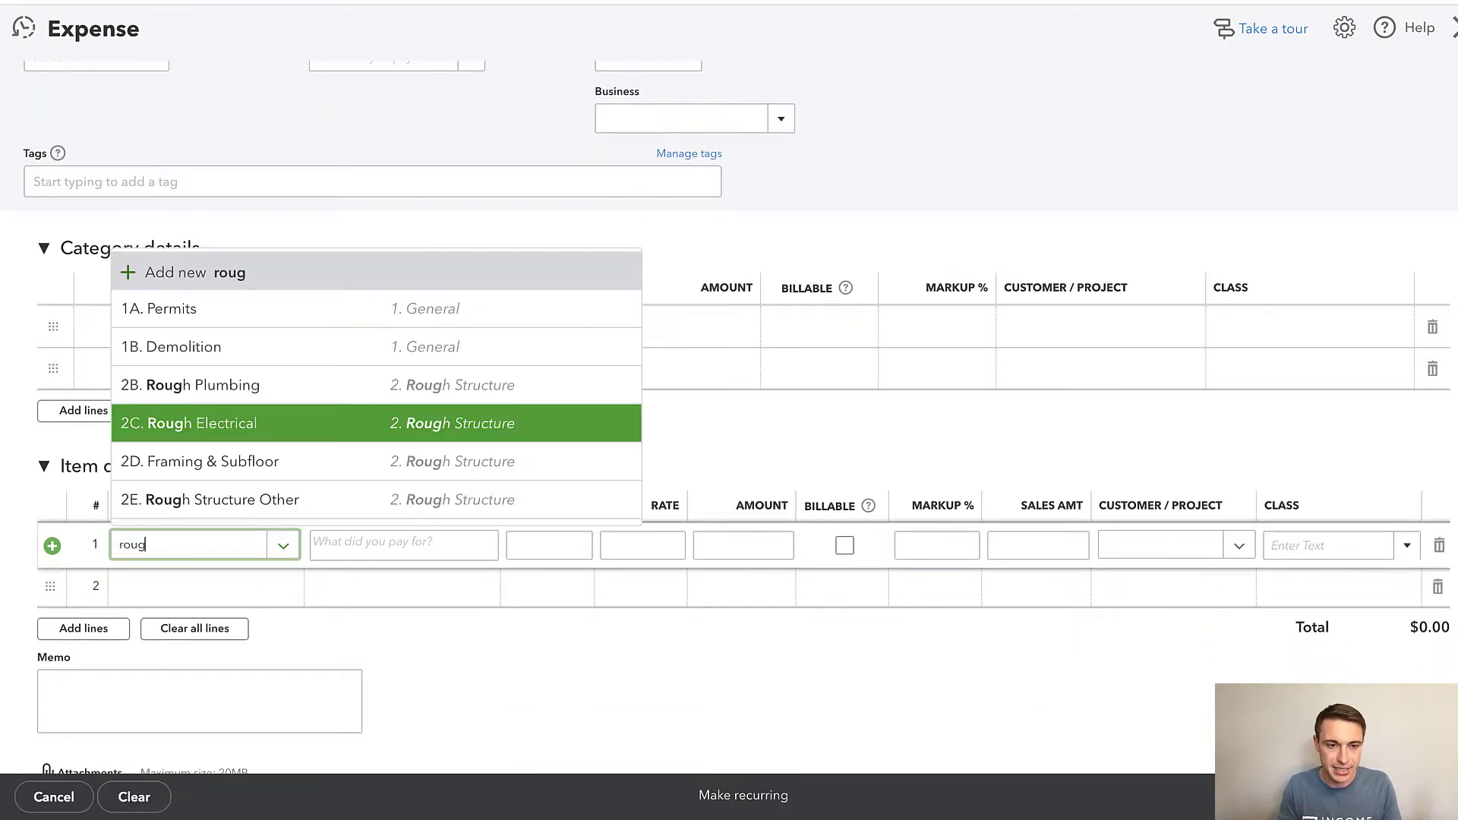
{"action": "type", "text": "h"}
{"action": "left_click", "coordinate": [289, 423]}
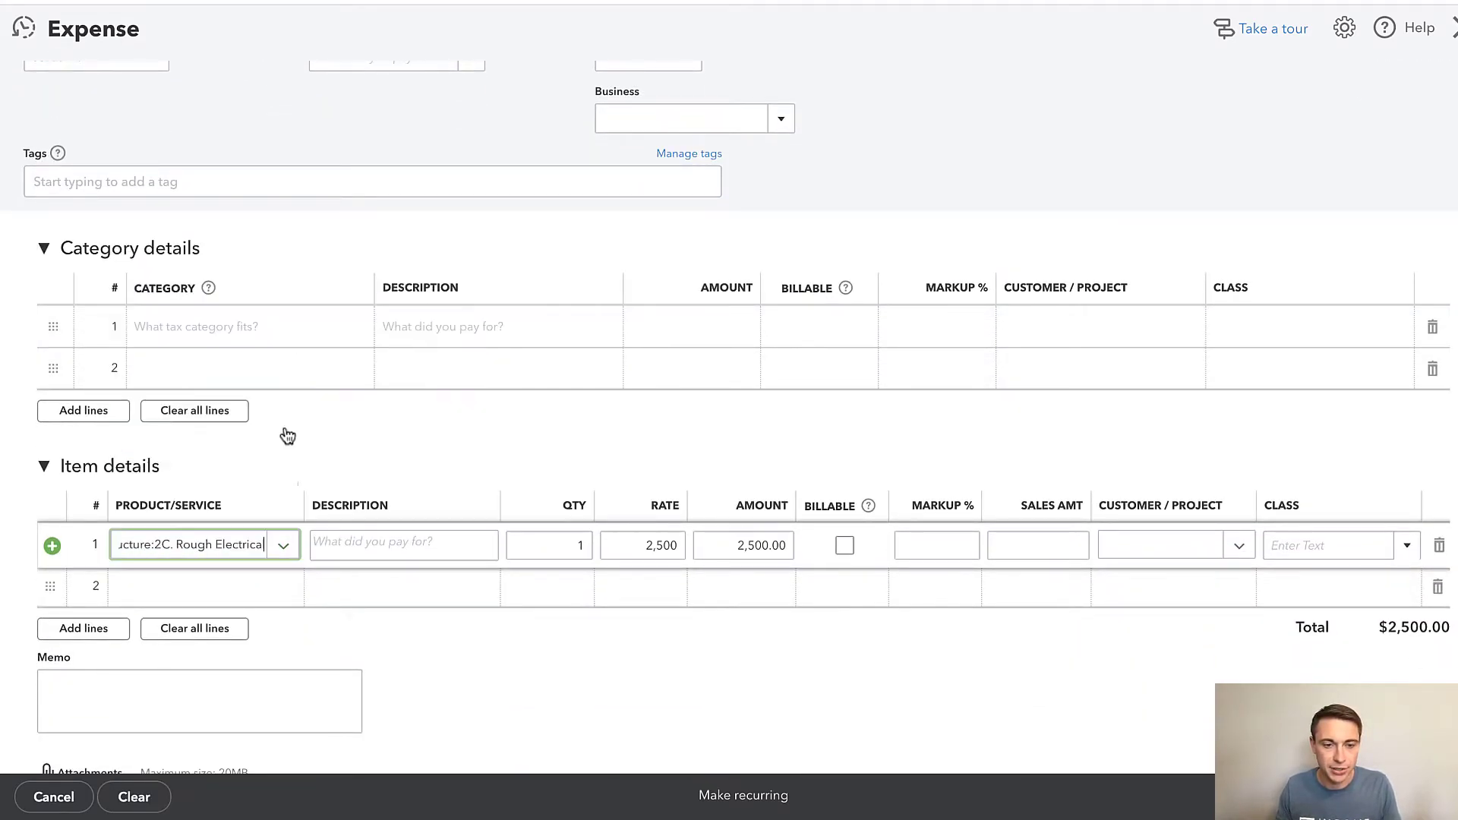
- Try to use an owner account as the expense's payment account, and discard the expense without saving
{"action": "scroll", "coordinate": [436, 540], "scroll_direction": "up", "scroll_amount": 3}
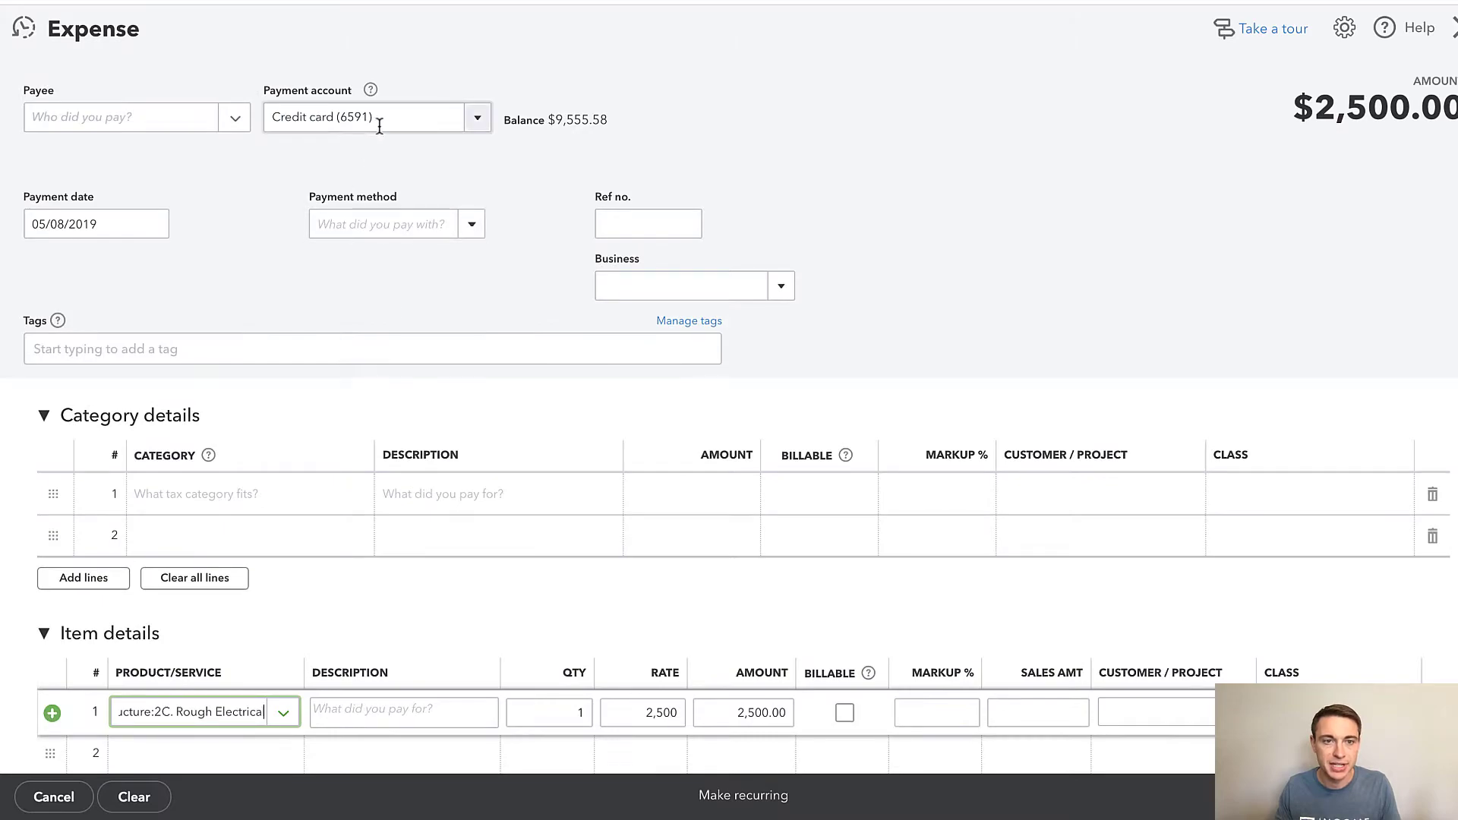
{"action": "left_click", "coordinate": [380, 118]}
{"action": "type", "text": "owner"}
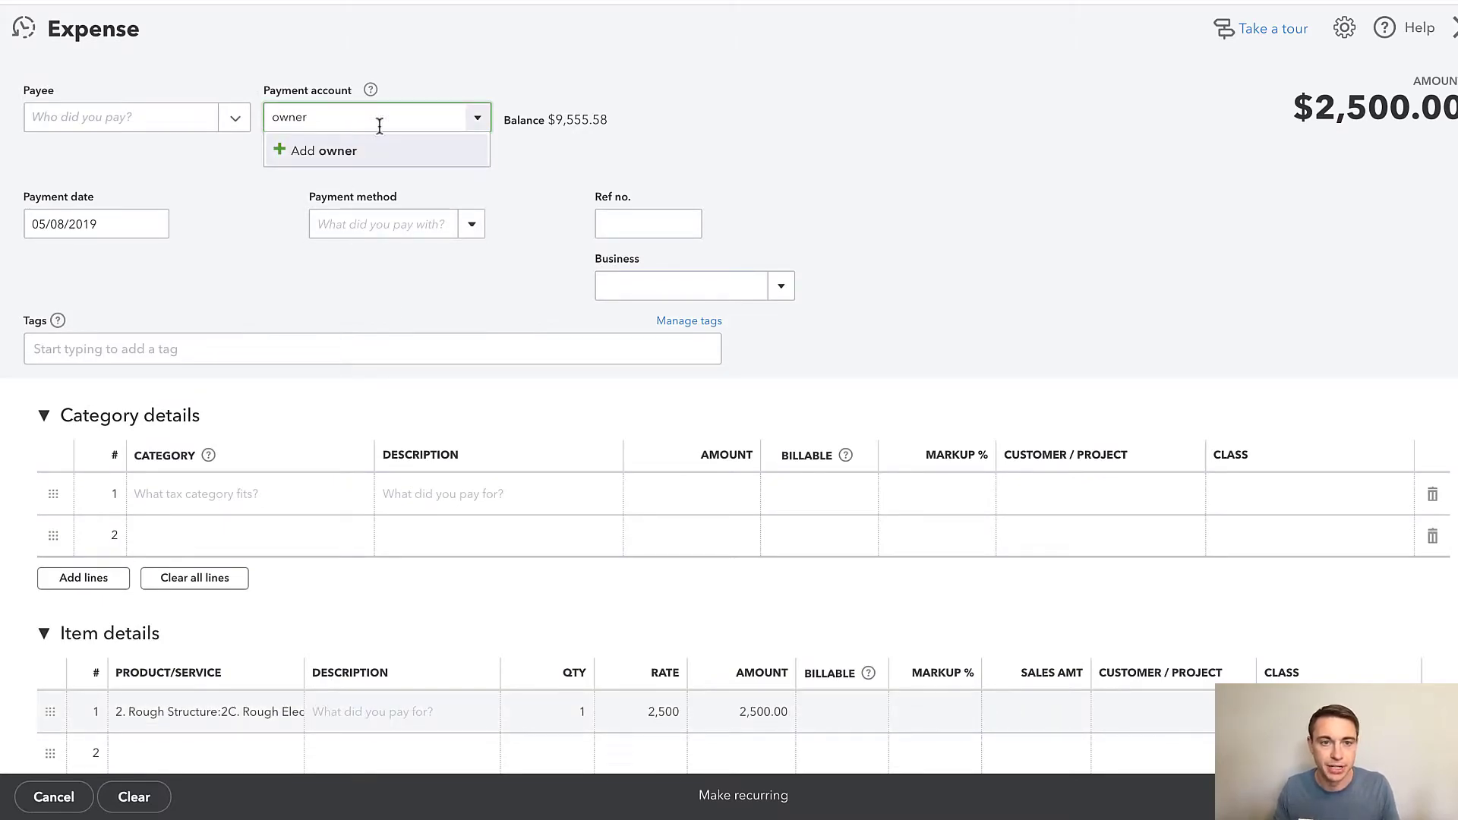
{"action": "double_click", "coordinate": [378, 125]}
{"action": "type", "text": "own"}
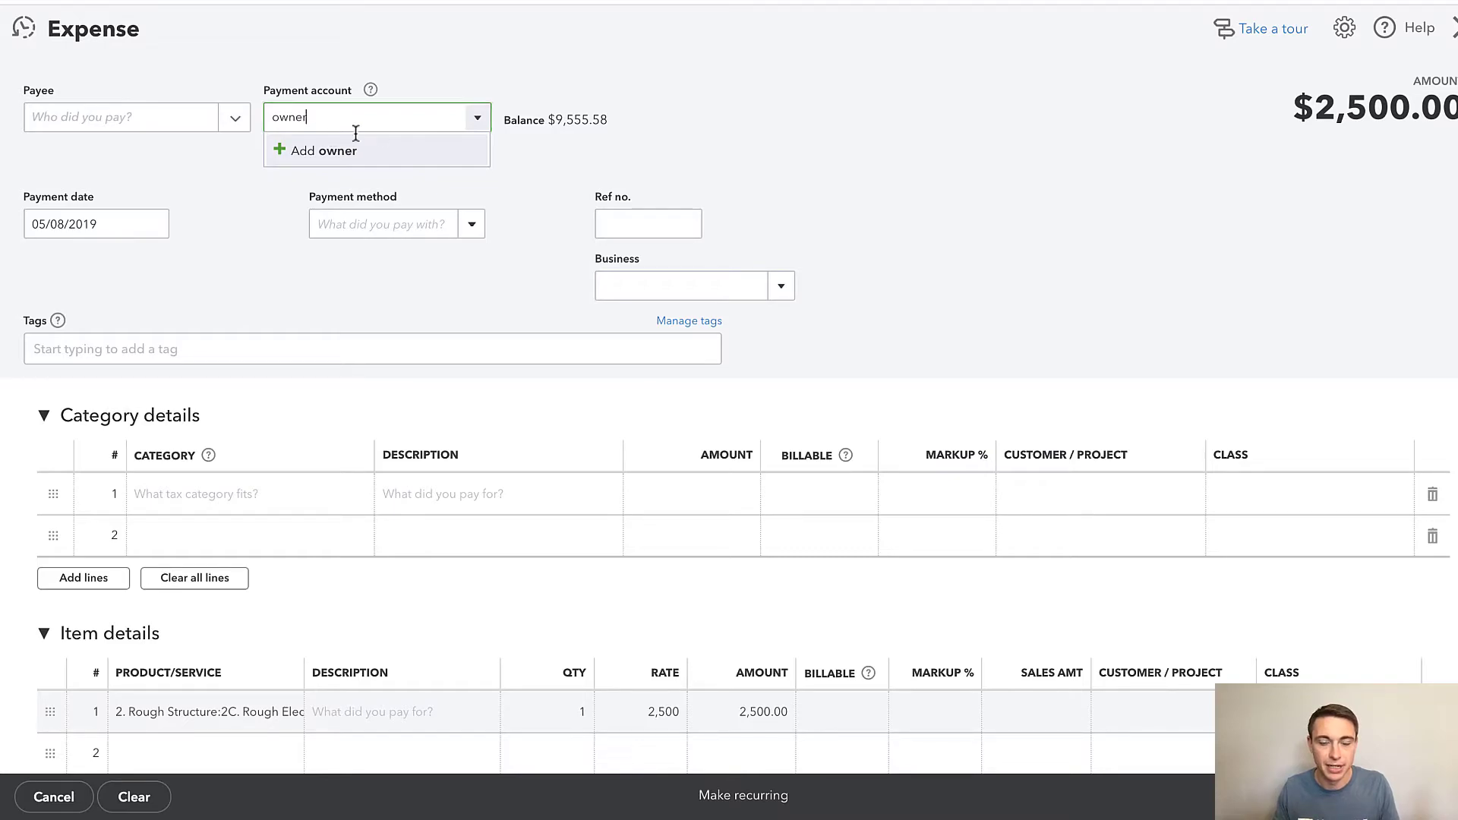
{"action": "scroll", "coordinate": [686, 567], "scroll_direction": "down", "scroll_amount": 1}
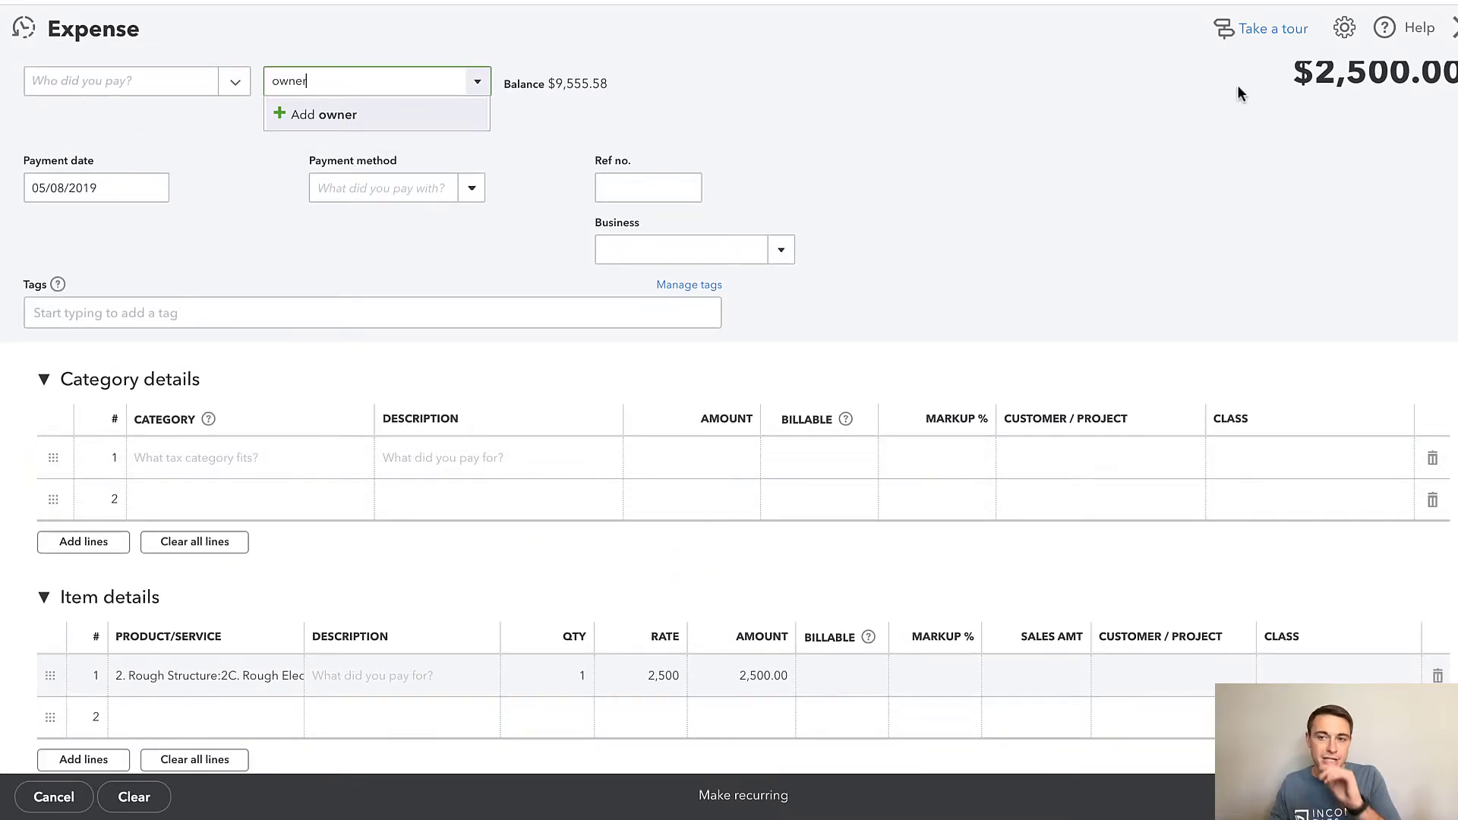
{"action": "left_click", "coordinate": [1453, 28]}
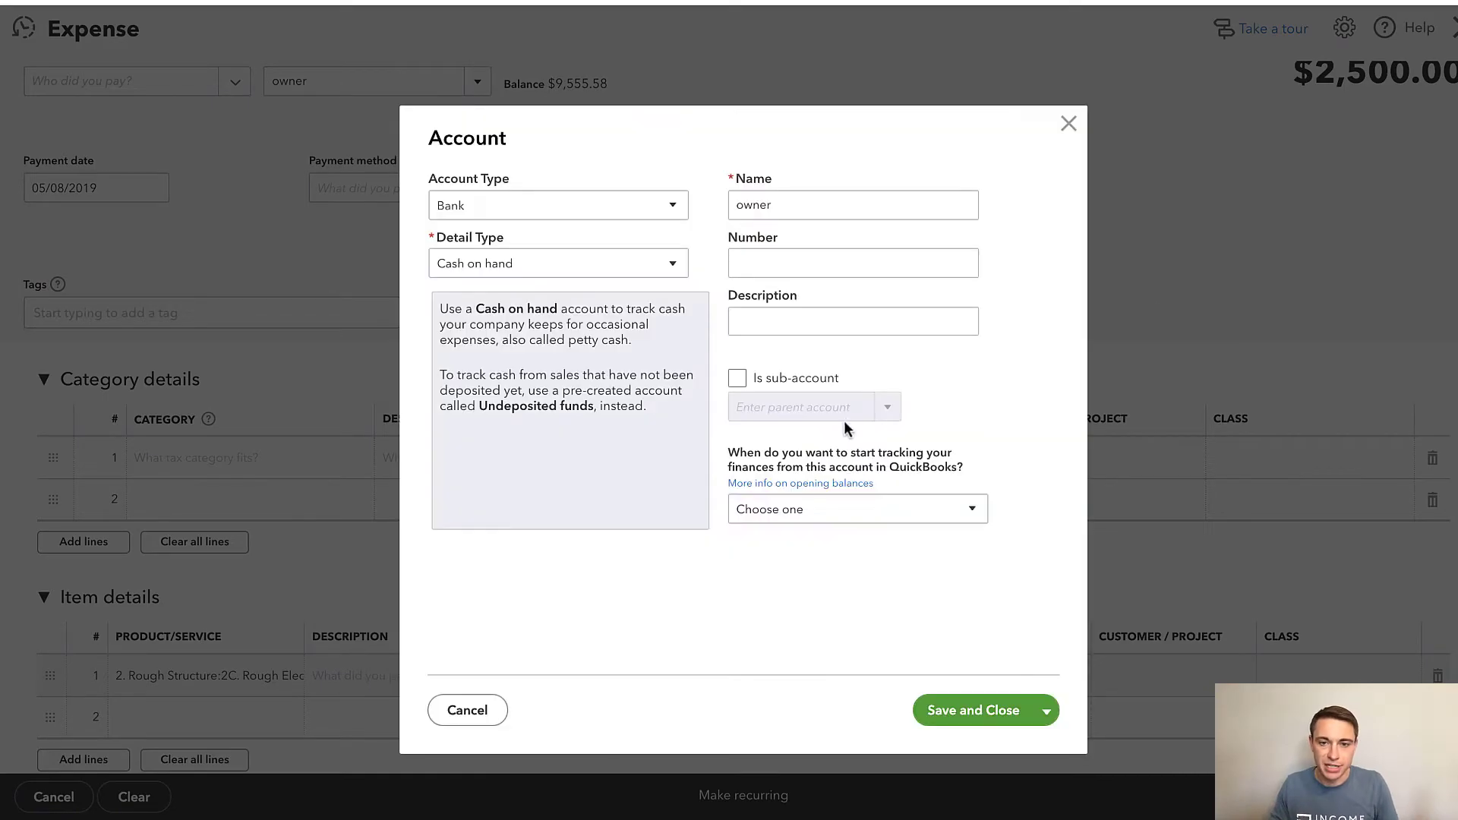
{"action": "left_click", "coordinate": [1070, 125]}
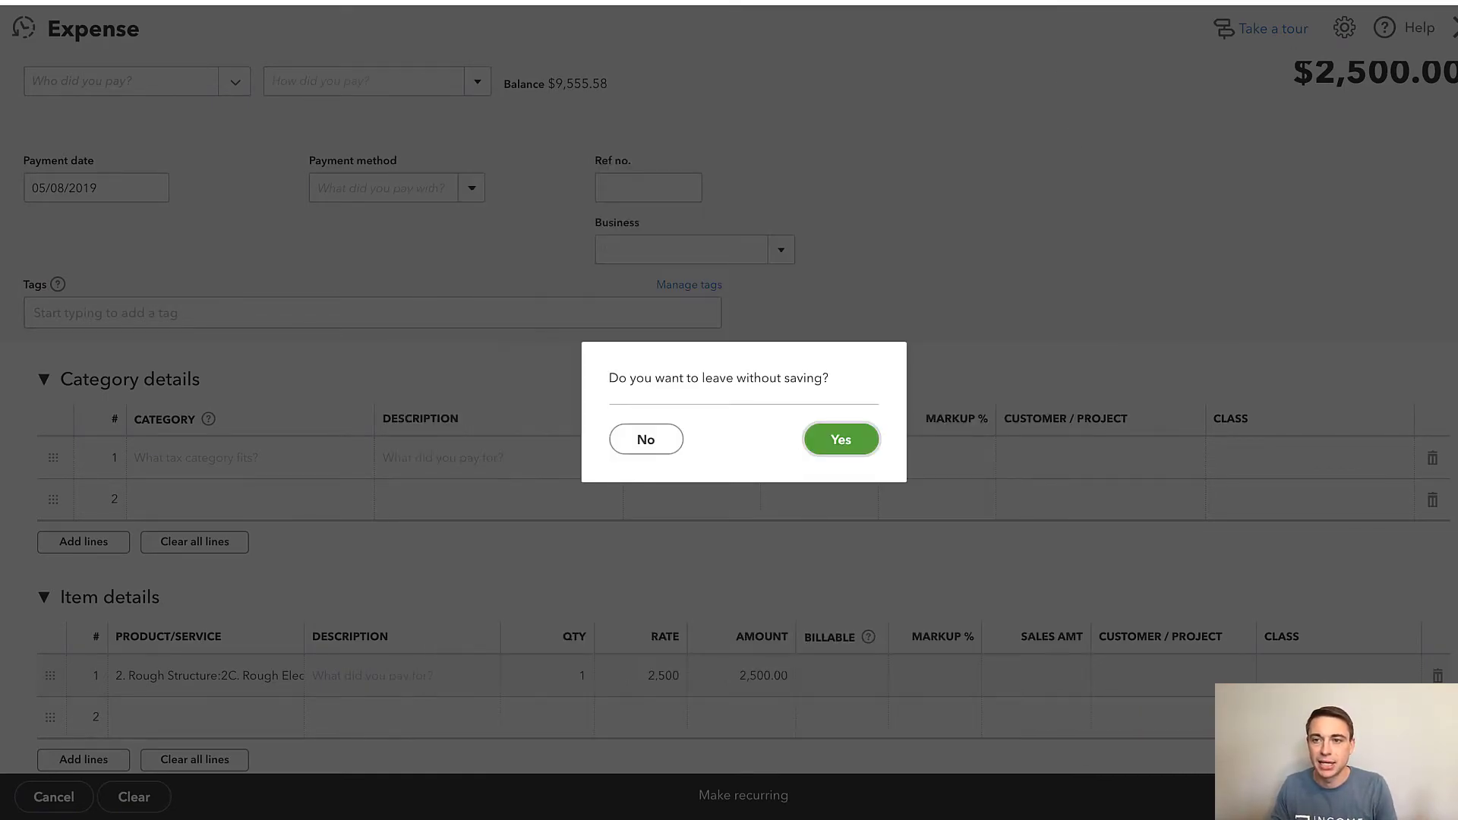
{"action": "left_click", "coordinate": [648, 447]}
{"action": "left_click", "coordinate": [1453, 31]}
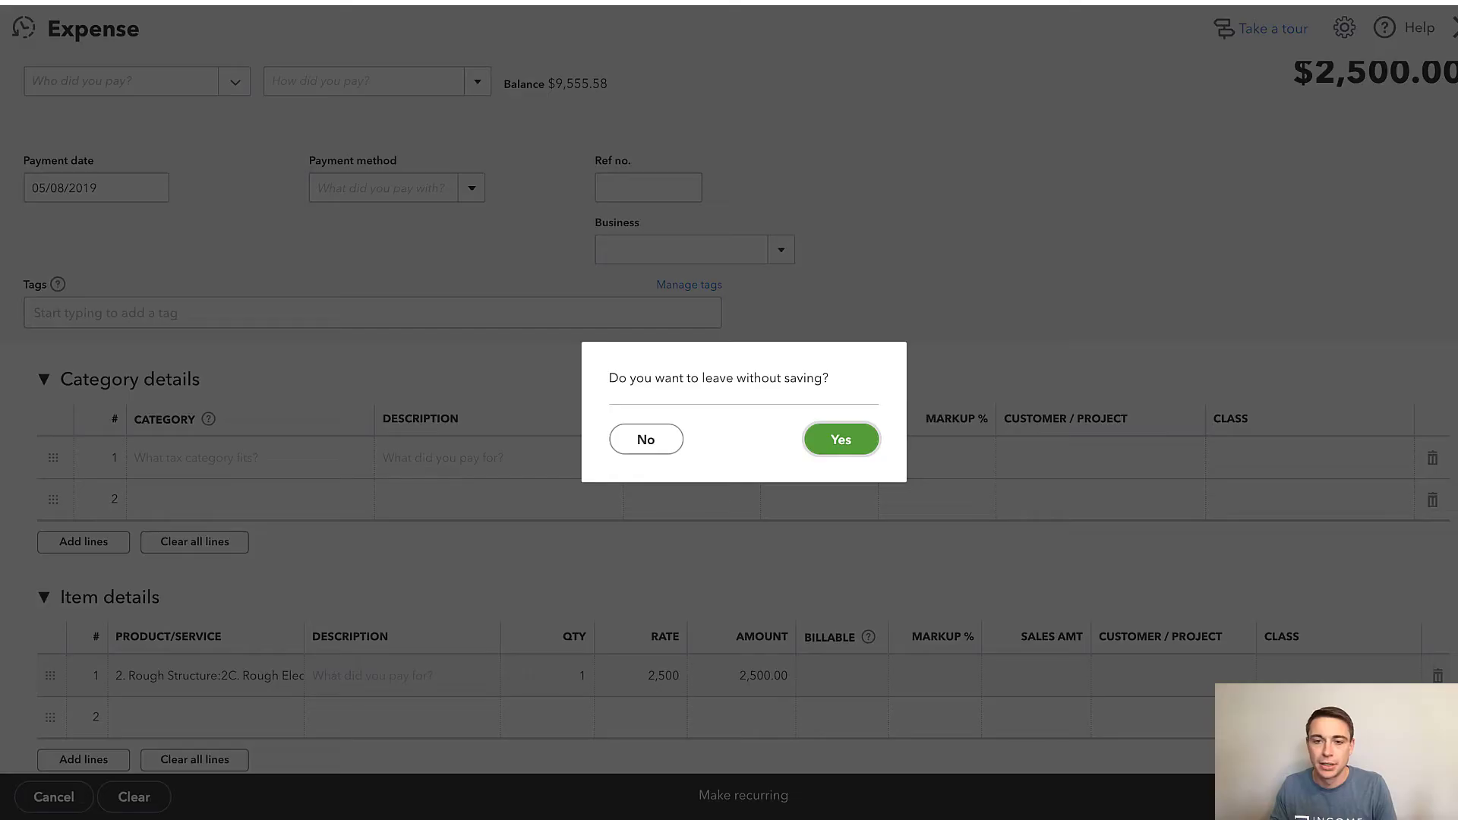
{"action": "left_click", "coordinate": [815, 446]}
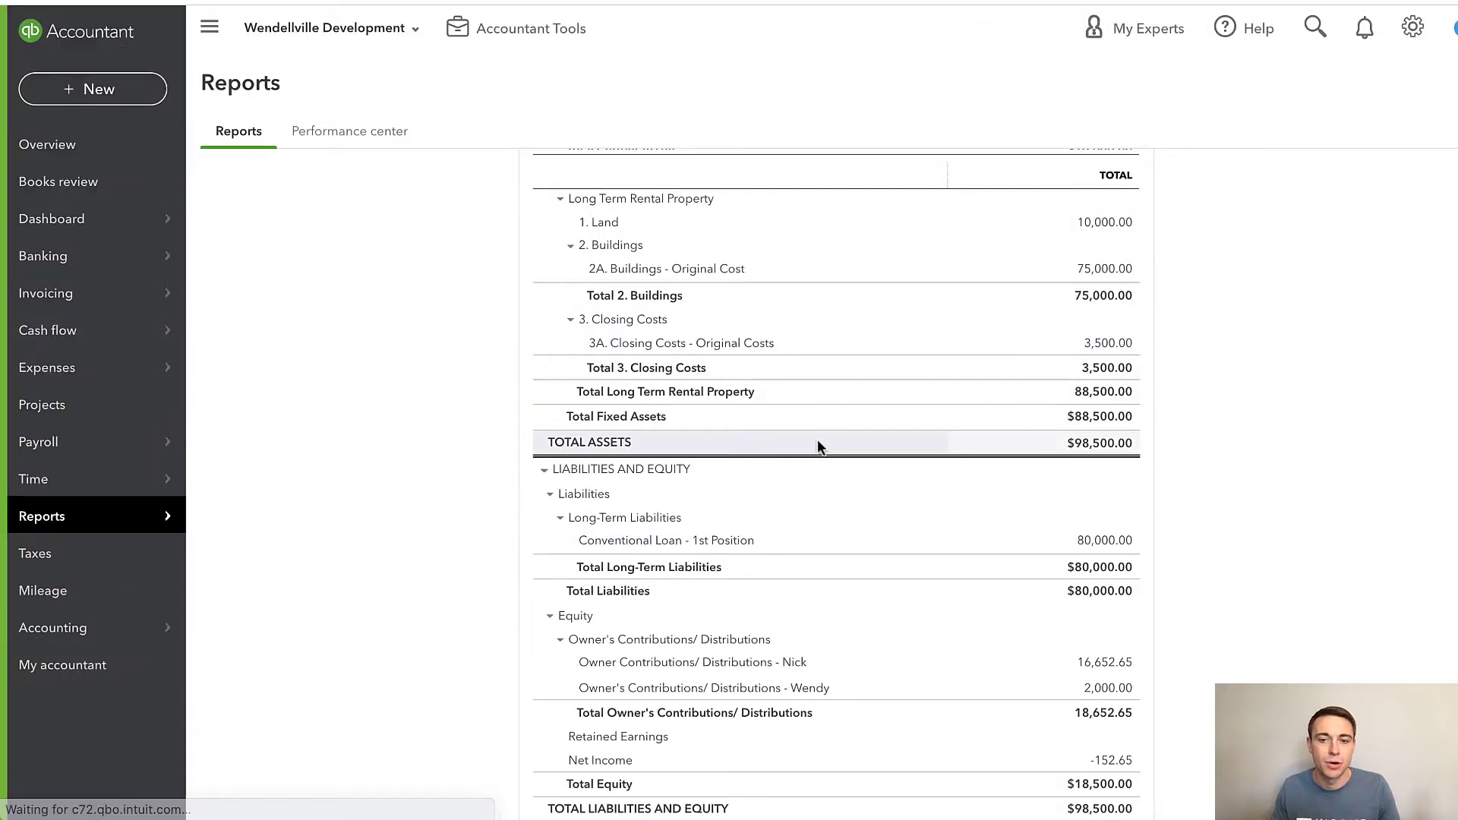
- Create a Bank account with the detail type Checking named Personal Spending in the chart of accounts and save it
{"action": "scroll", "coordinate": [817, 449], "scroll_direction": "up", "scroll_amount": 5}
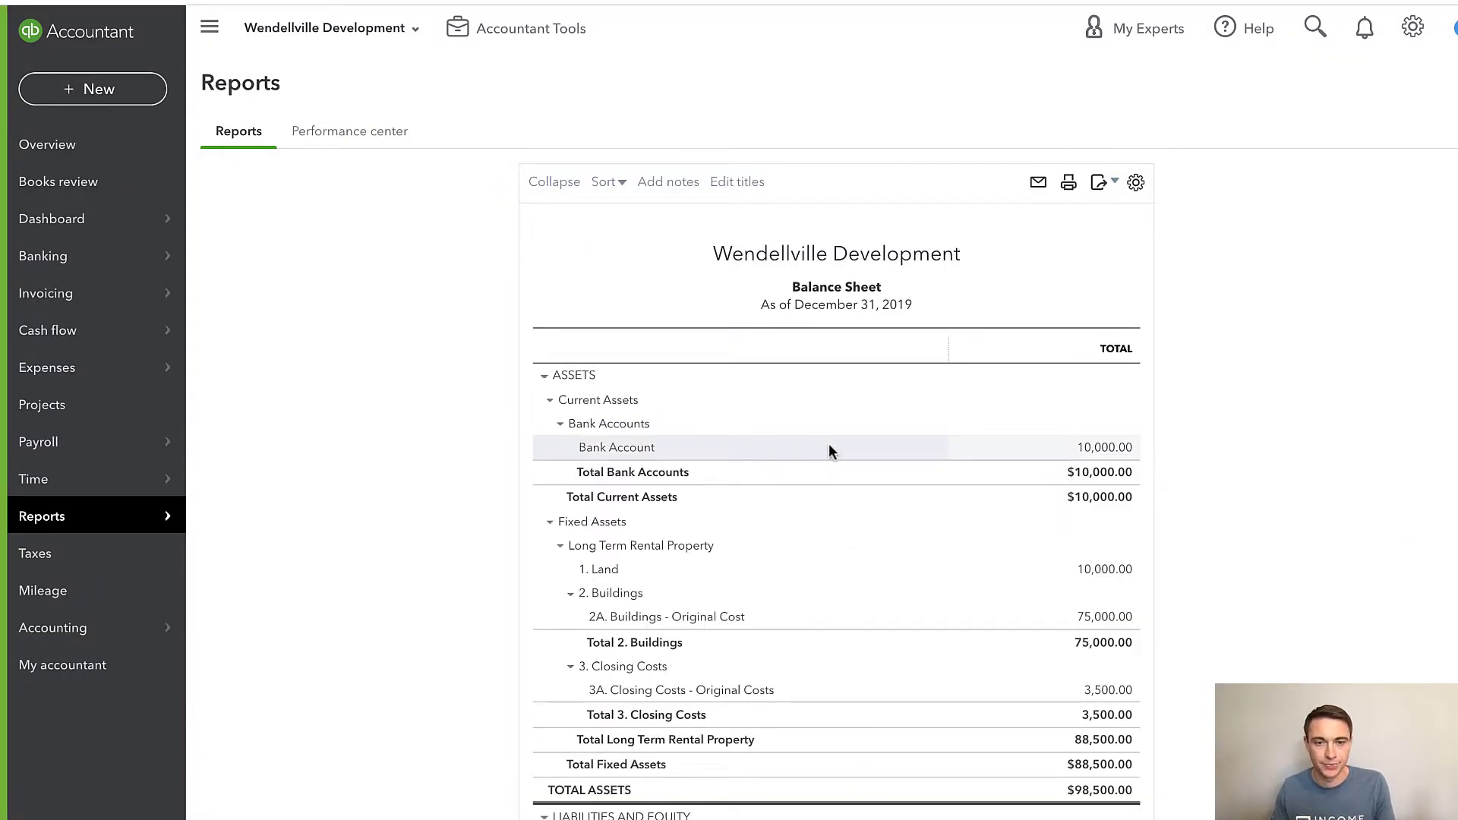
{"action": "scroll", "coordinate": [828, 449], "scroll_direction": "down", "scroll_amount": 4}
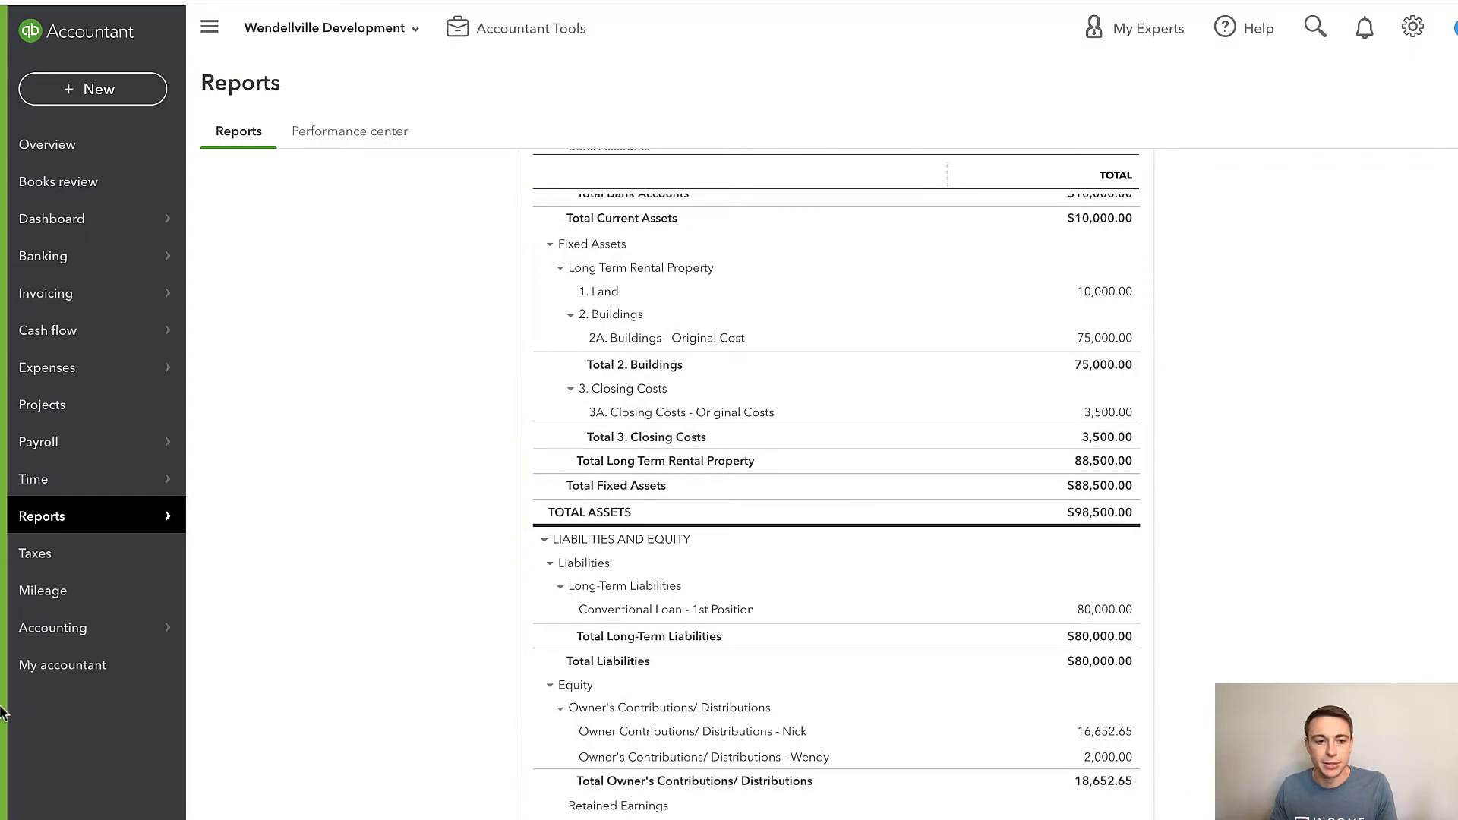
{"action": "mouse_move", "coordinate": [99, 630]}
{"action": "left_click", "coordinate": [307, 625]}
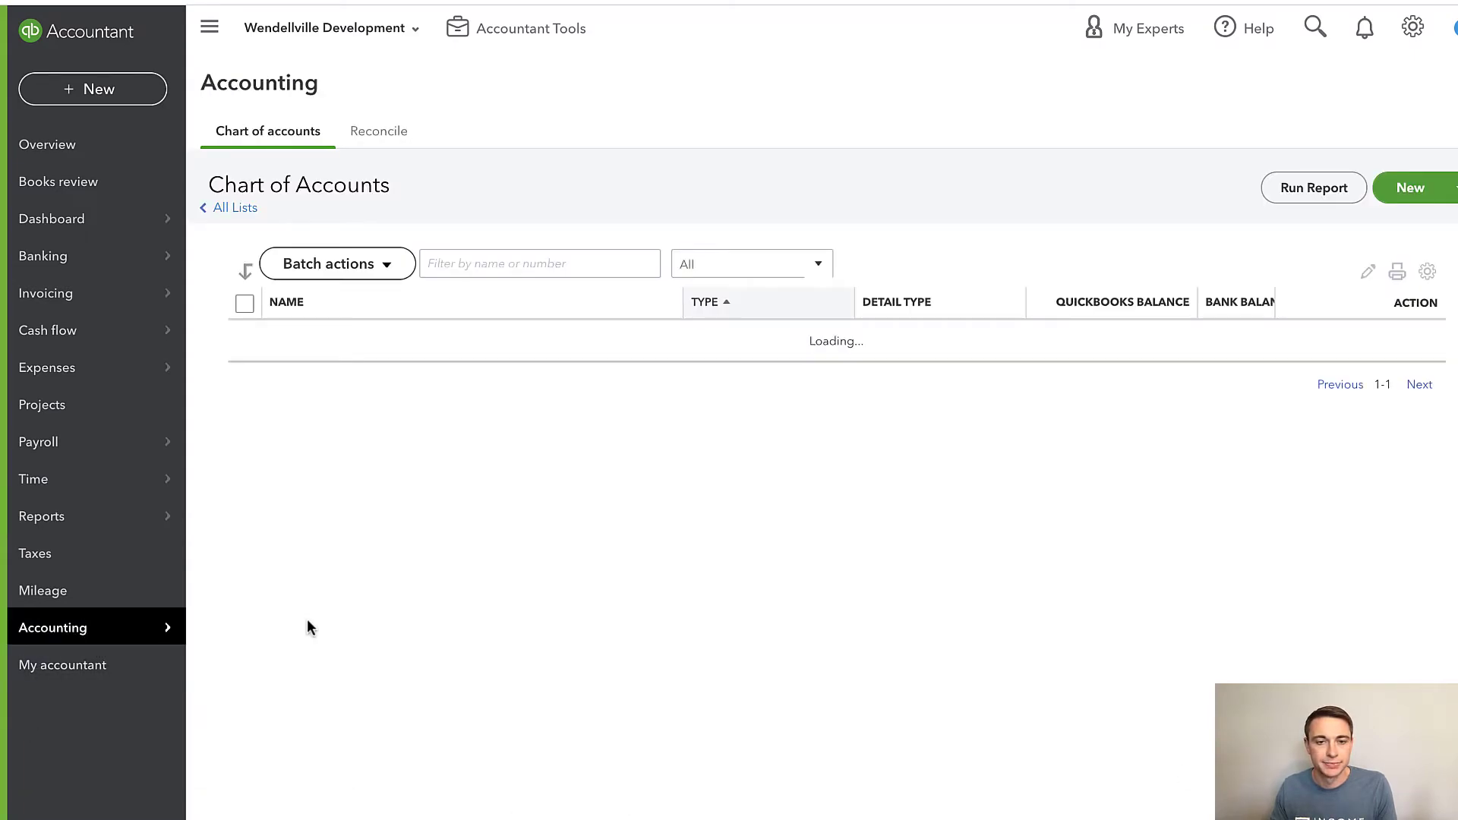
{"action": "left_click", "coordinate": [1418, 190]}
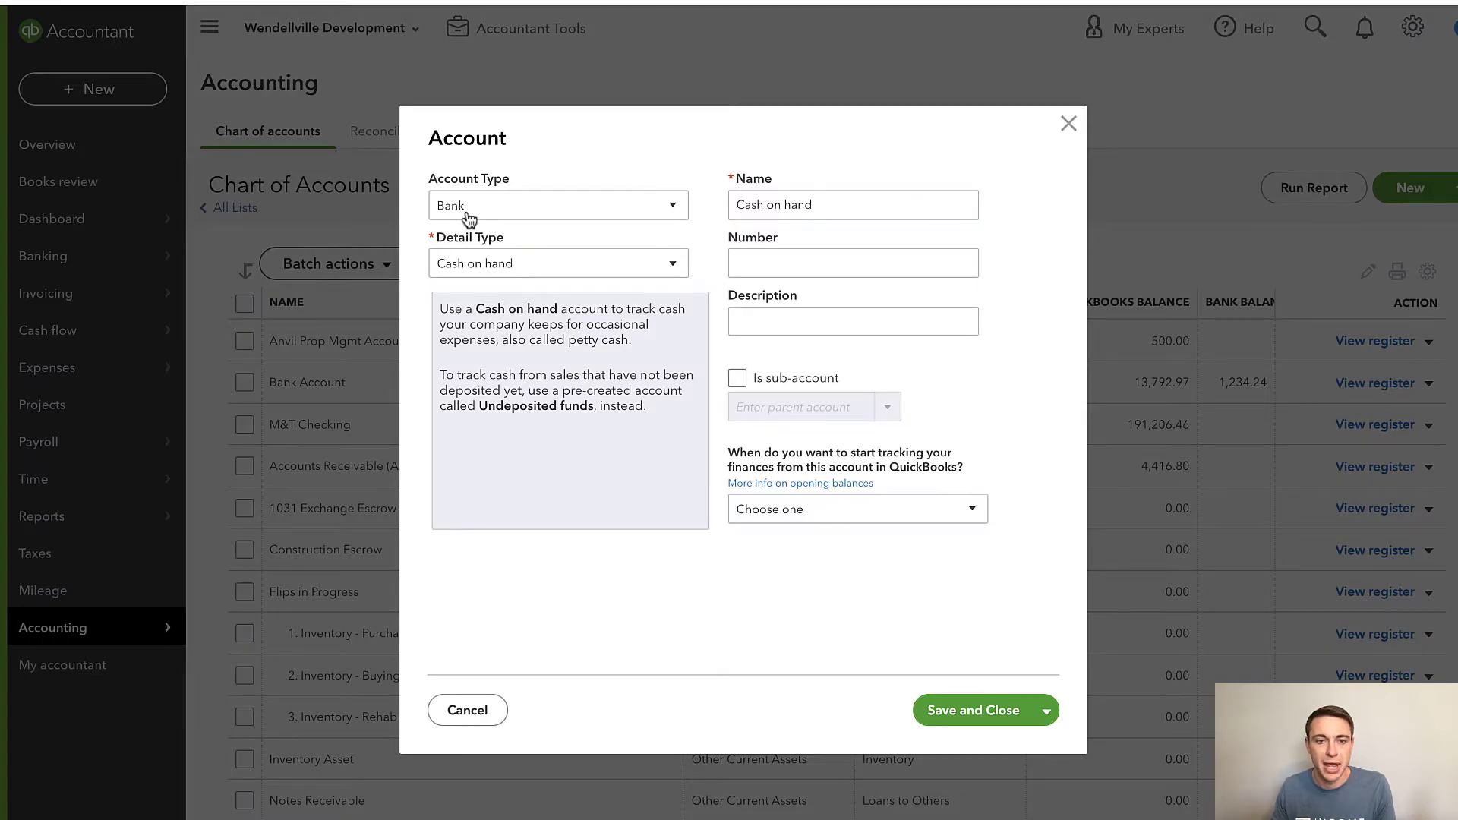
{"action": "left_click", "coordinate": [481, 267]}
{"action": "left_click", "coordinate": [479, 325]}
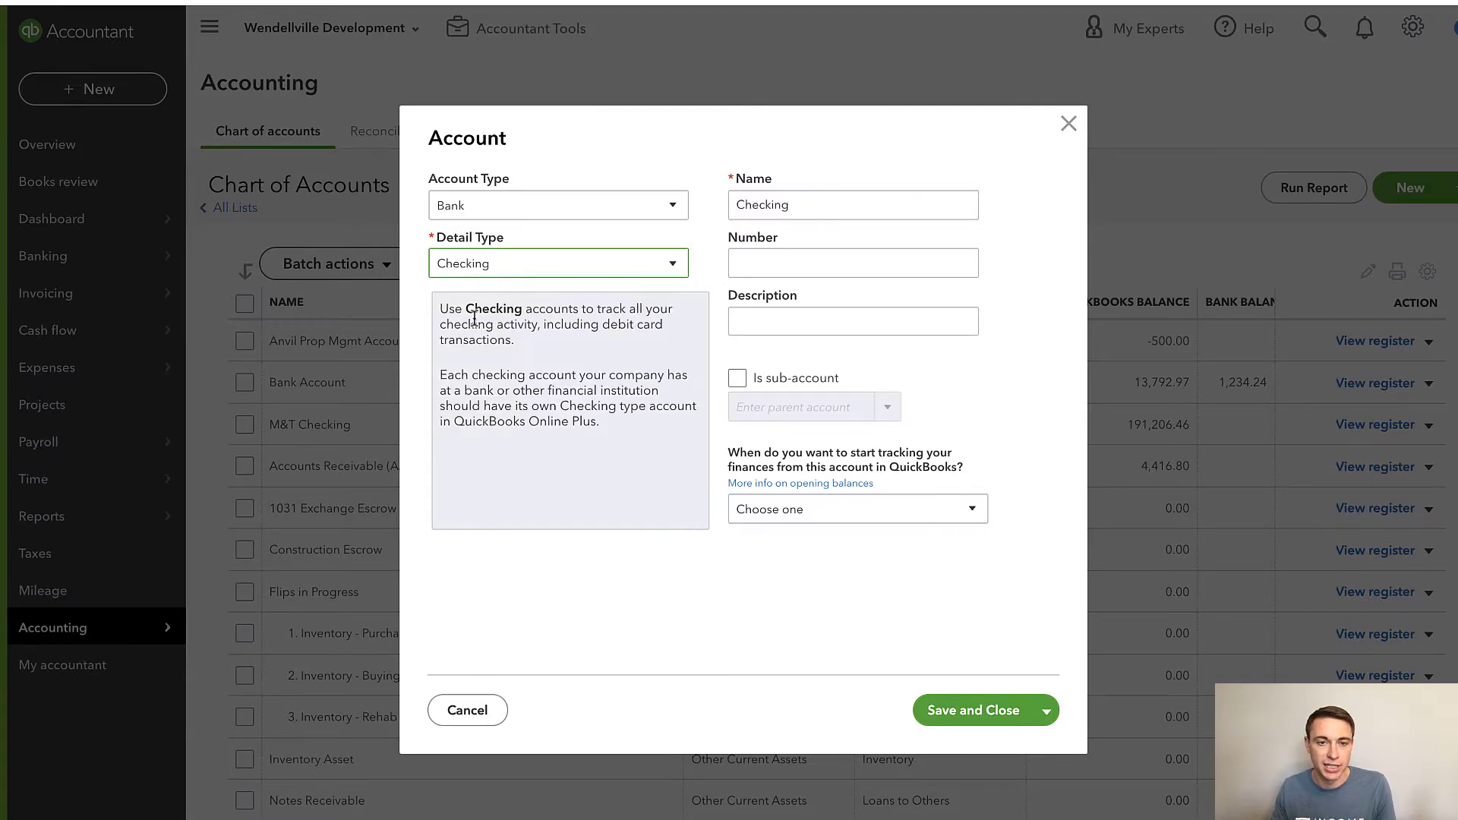
{"action": "double_click", "coordinate": [902, 208]}
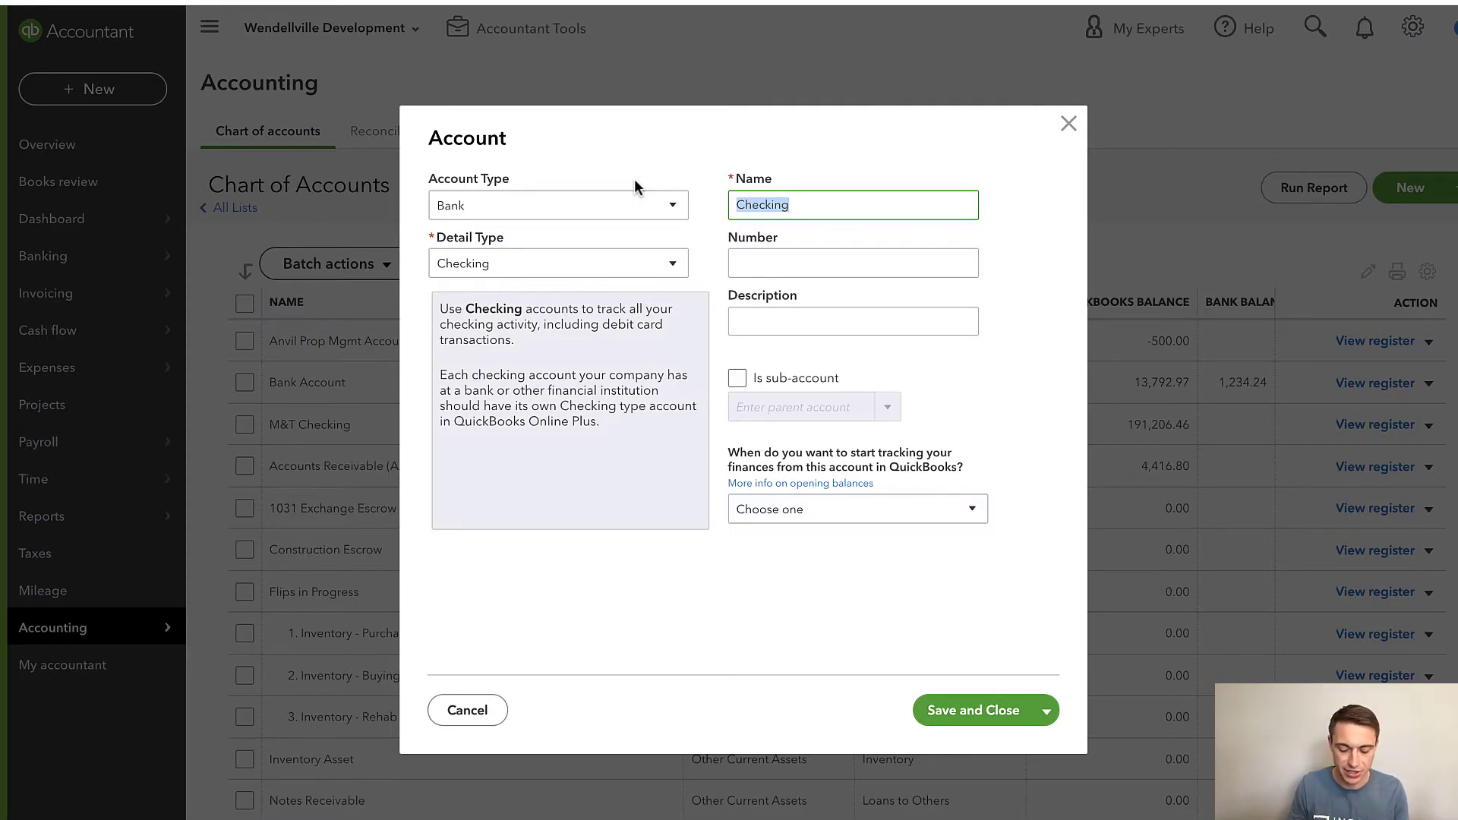
{"action": "type", "text": "Pwersonal Spend"}
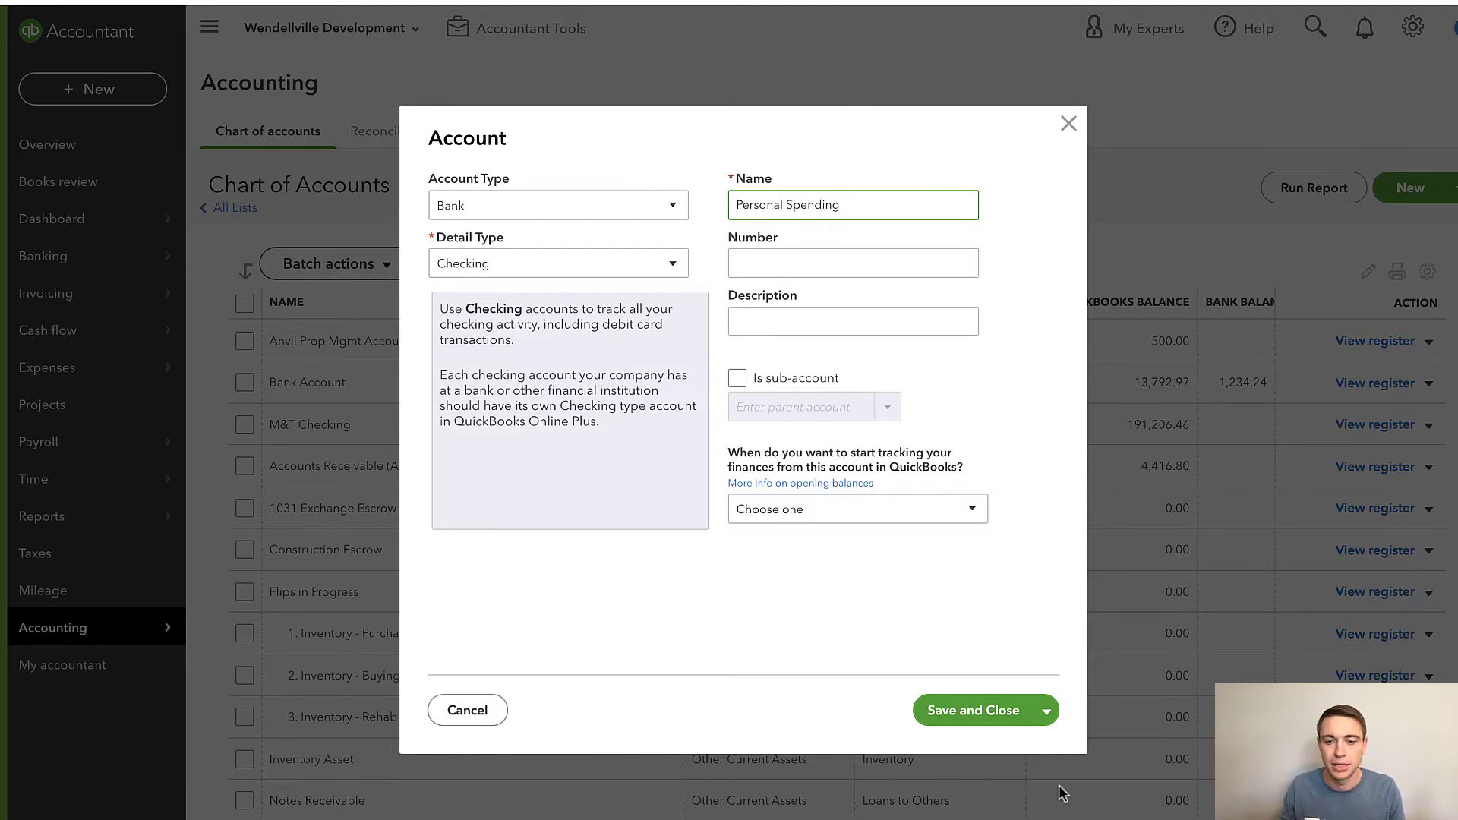
{"action": "left_click", "coordinate": [989, 715]}
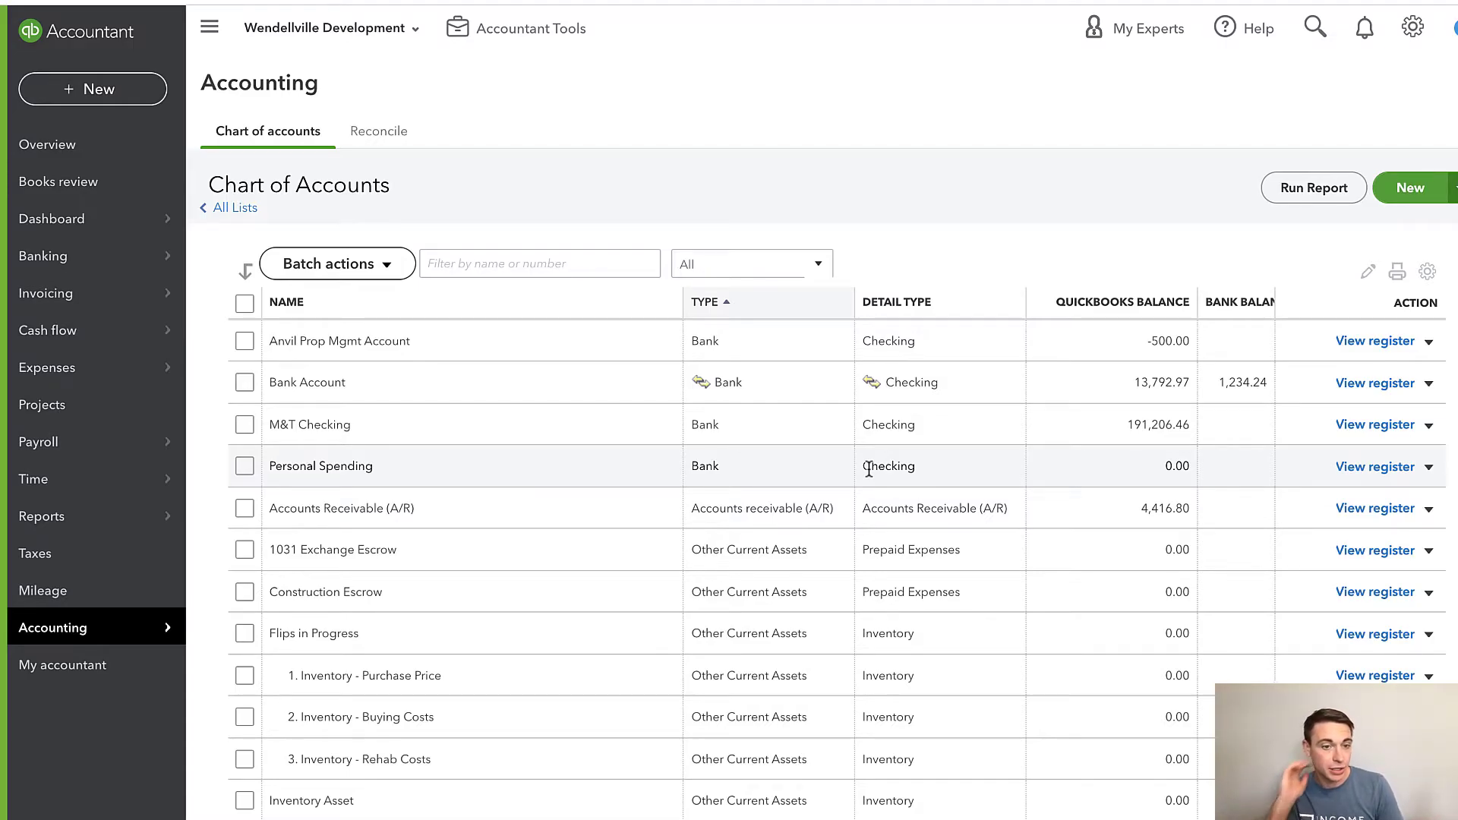
- Open the custom report Balance Sheet - 2019
{"action": "left_click", "coordinate": [163, 516]}
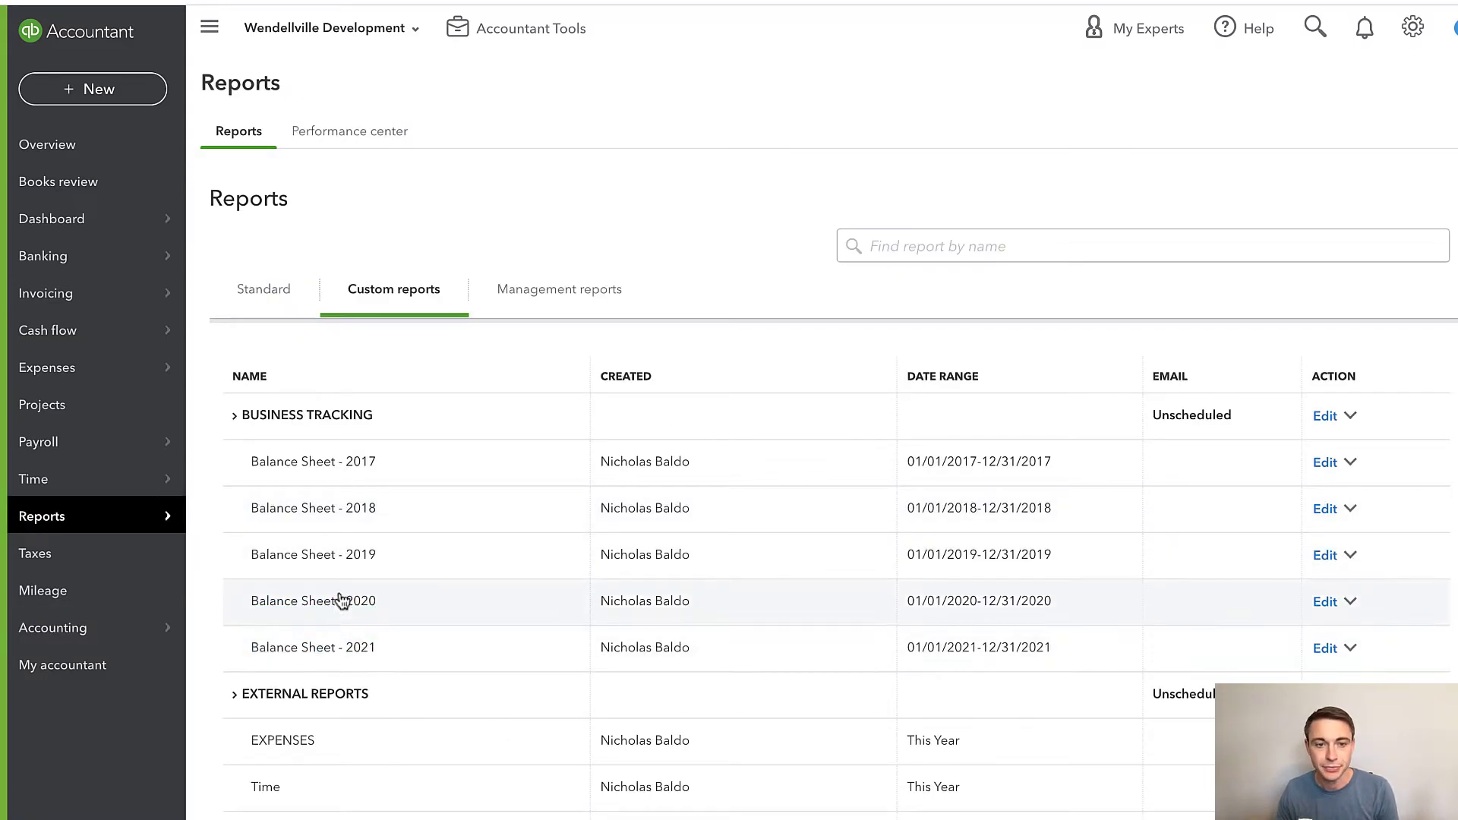
{"action": "left_click", "coordinate": [348, 556]}
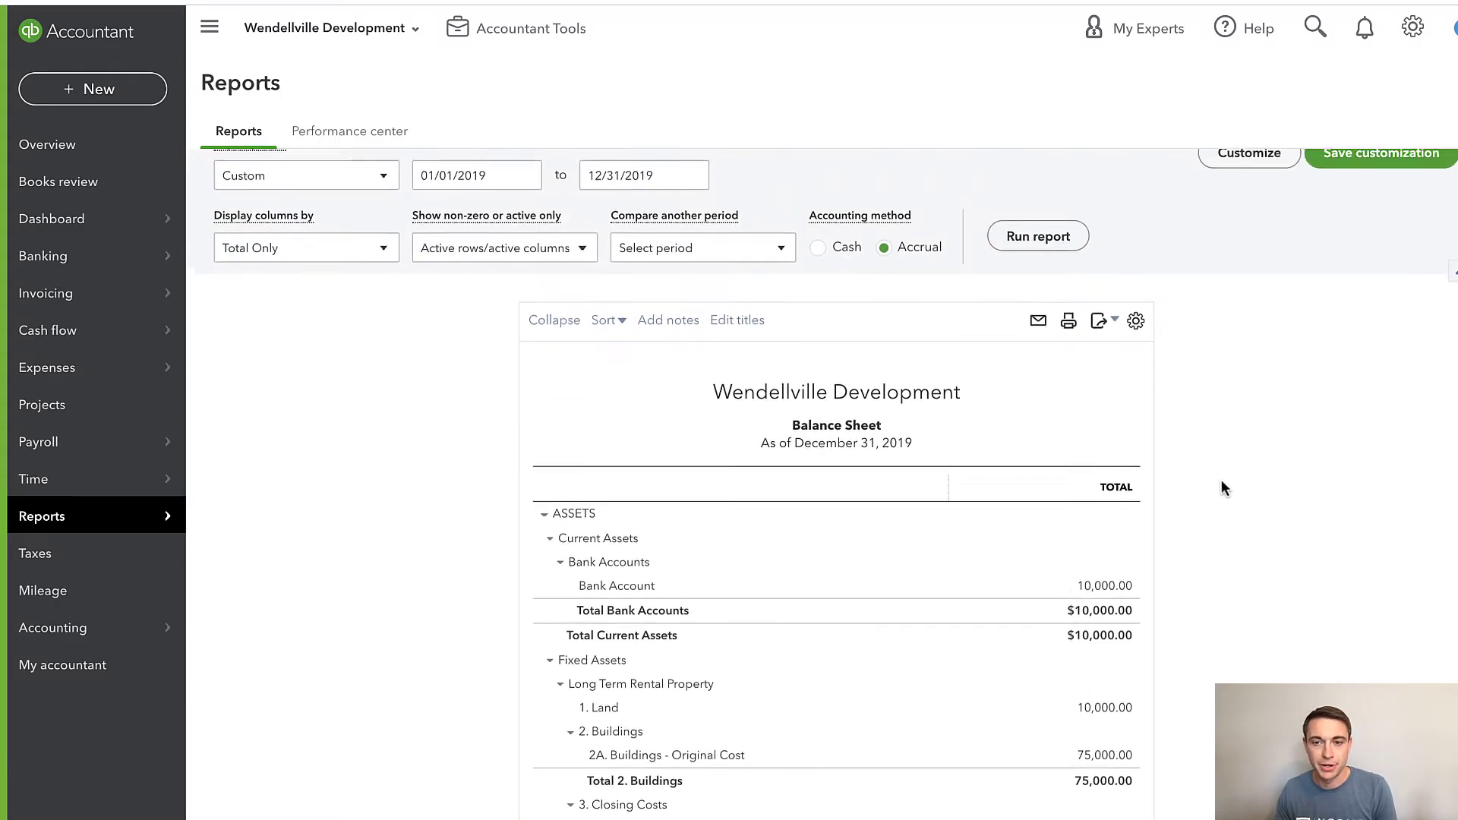
- Start a new expense with Lowe's as payee and Personal Spending as the payment account
{"action": "left_click", "coordinate": [120, 96]}
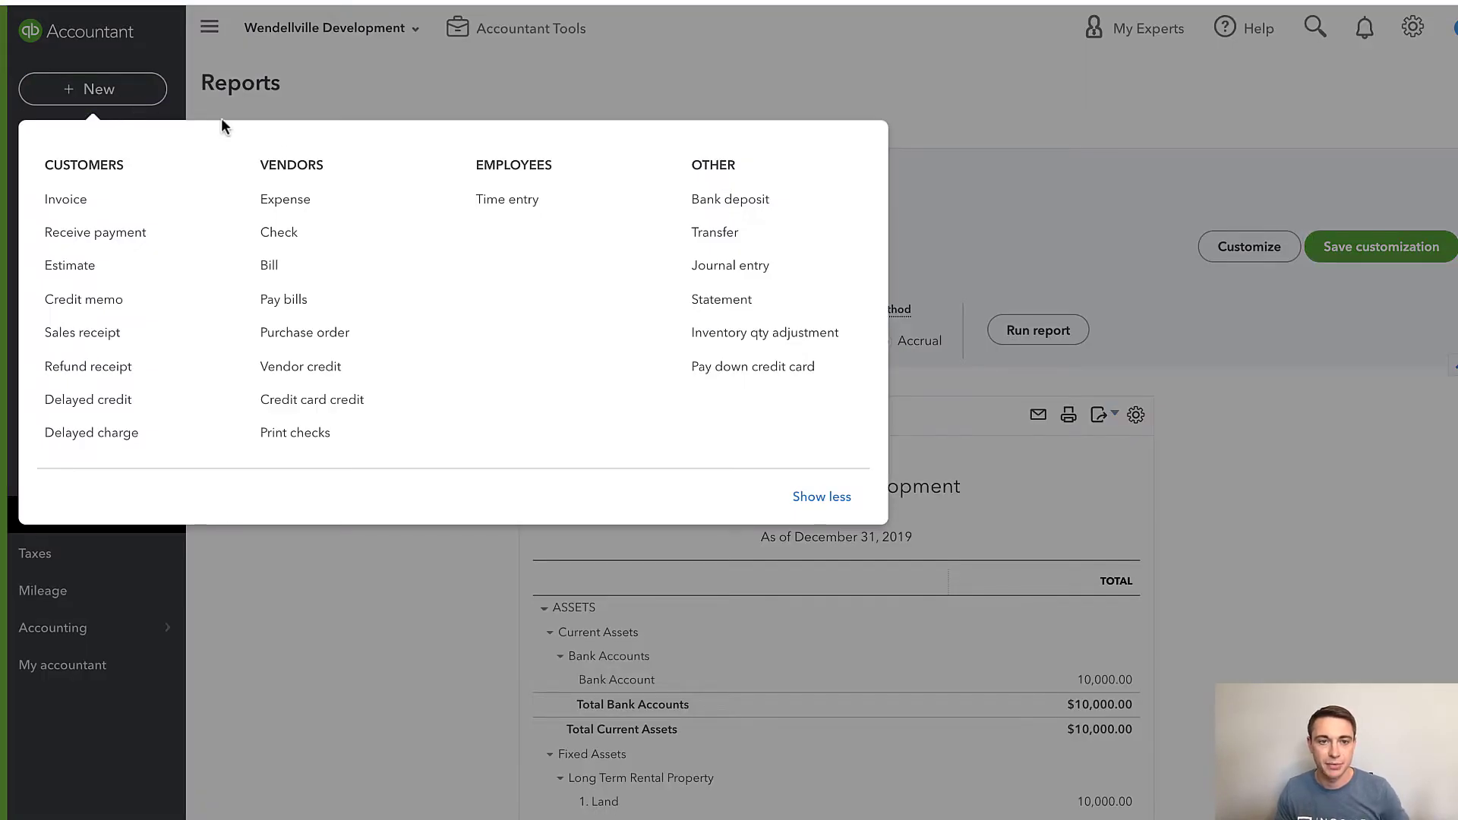
{"action": "left_click", "coordinate": [325, 206]}
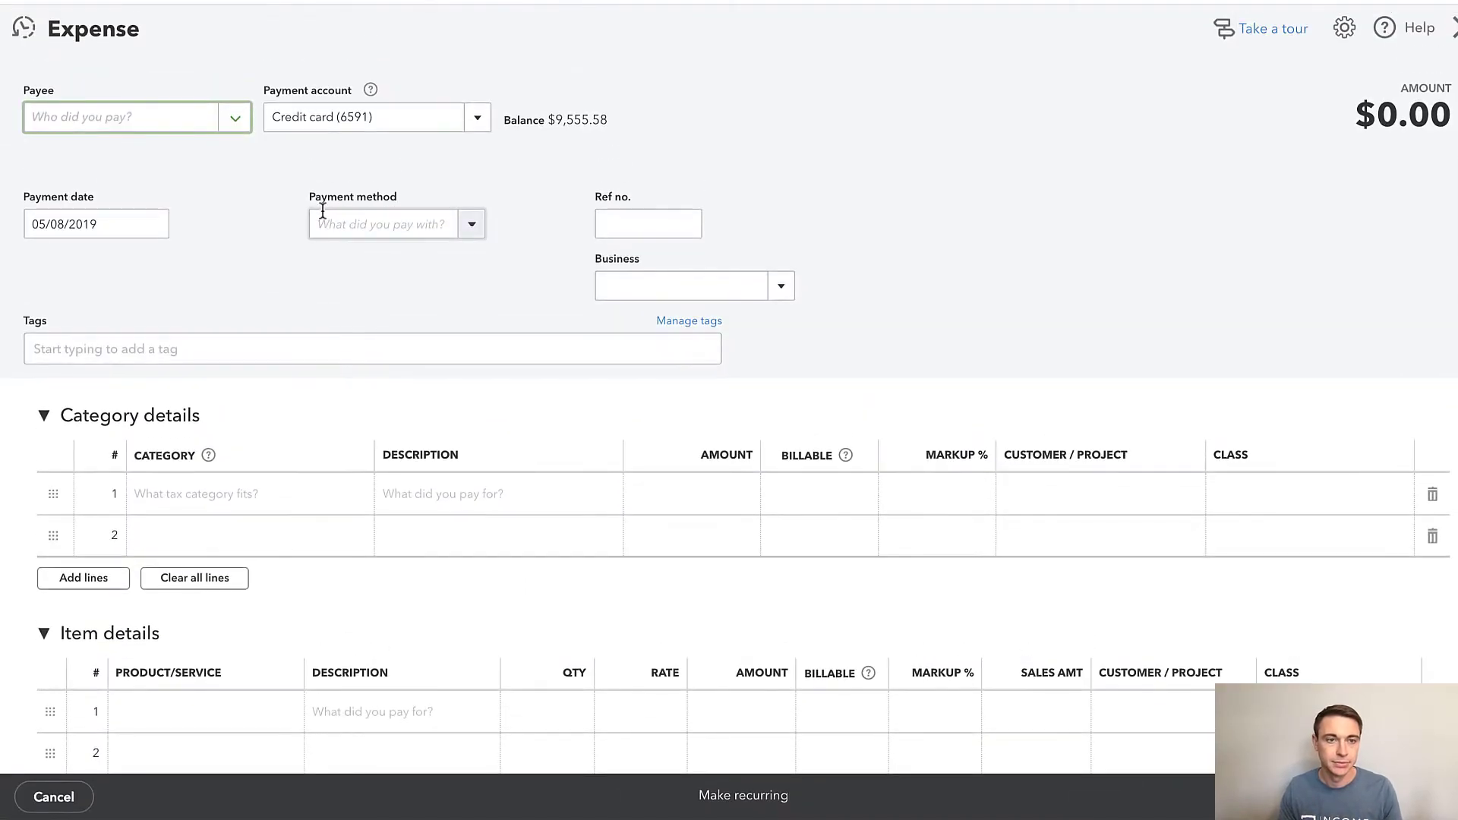
{"action": "type", "text": "Lowe"}
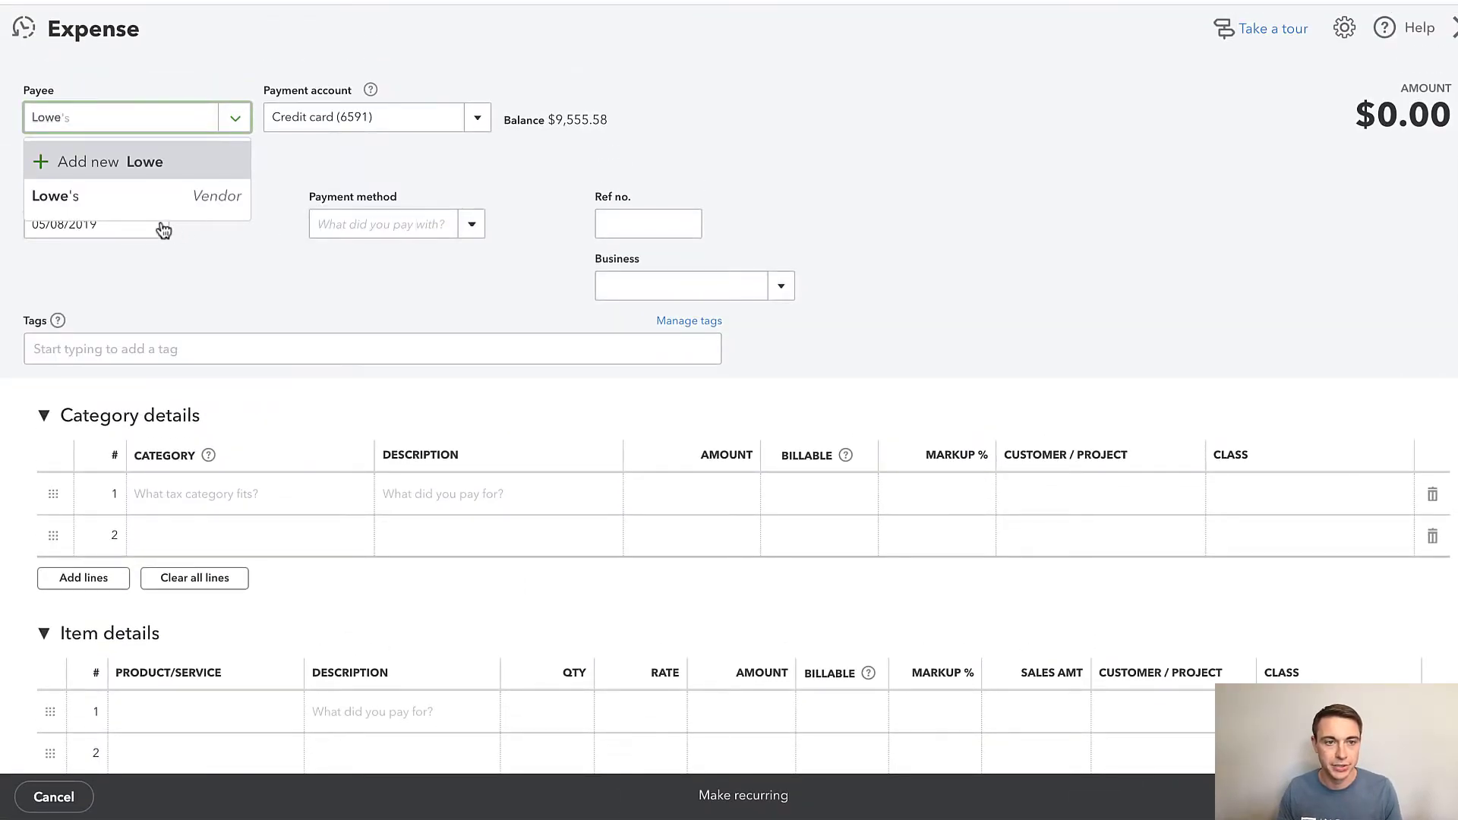
{"action": "left_click", "coordinate": [149, 197]}
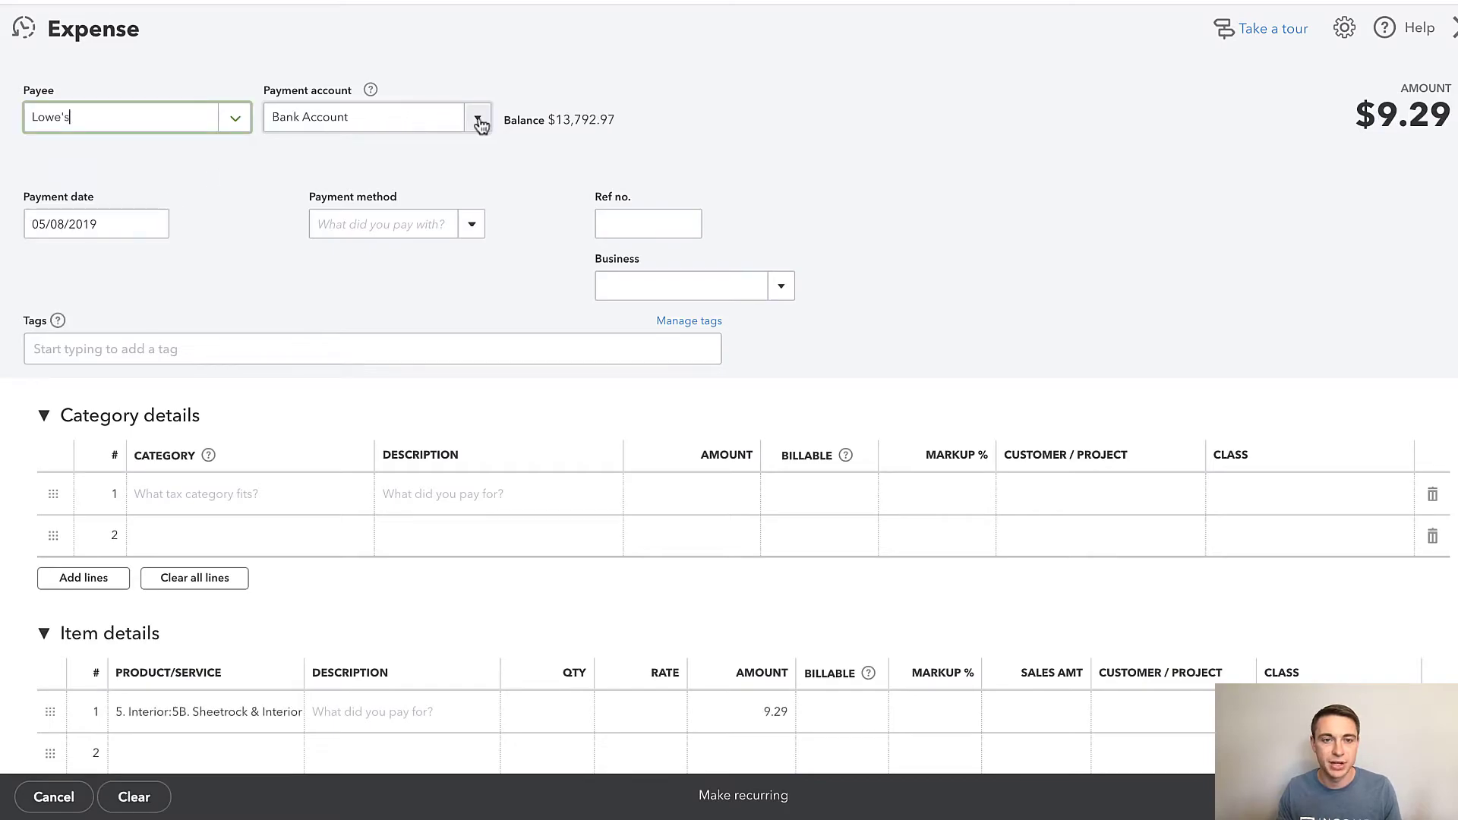
{"action": "left_click", "coordinate": [417, 117]}
{"action": "type", "text": "pending"}
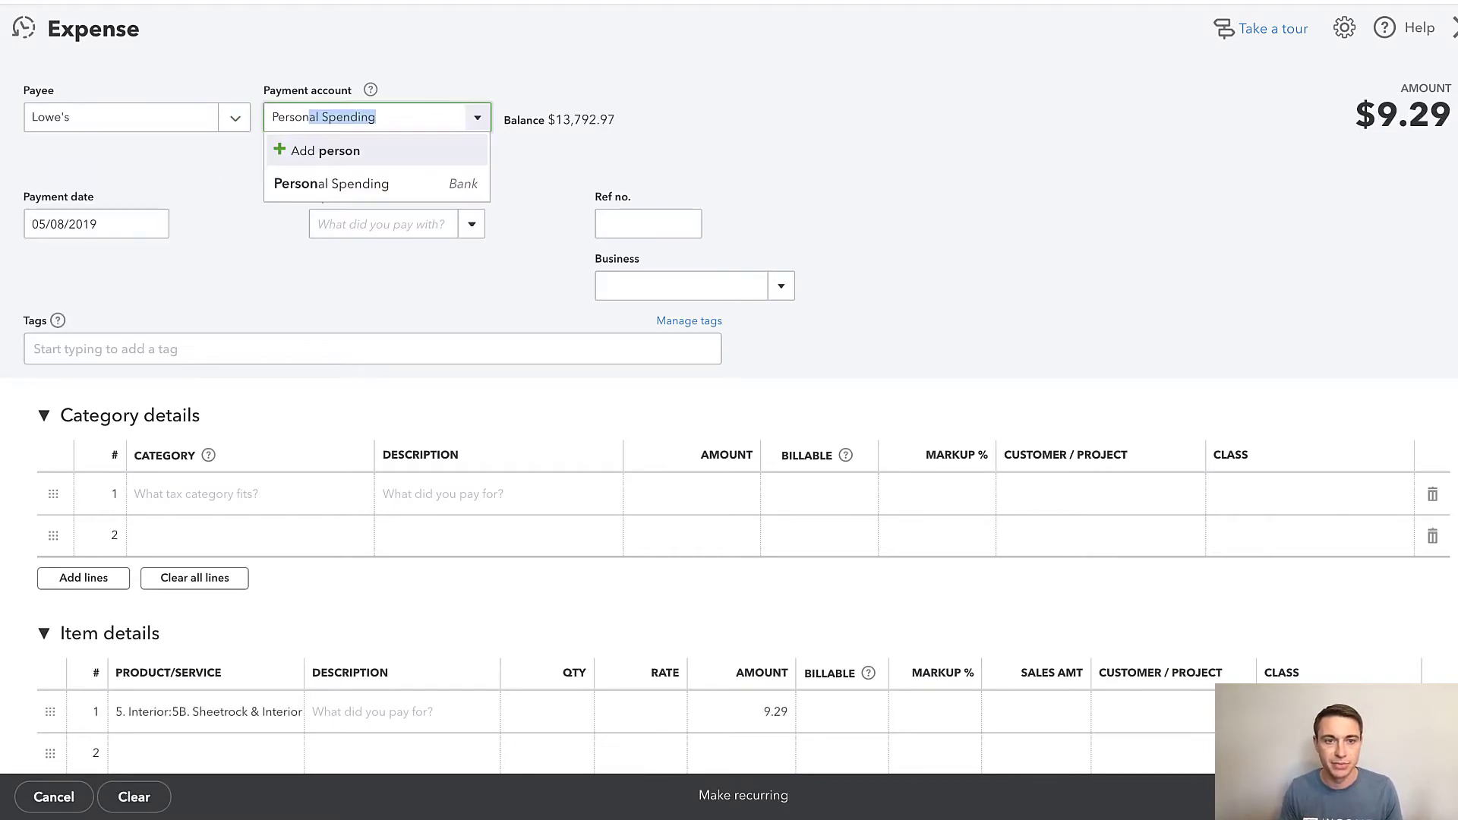
{"action": "left_click", "coordinate": [396, 187]}
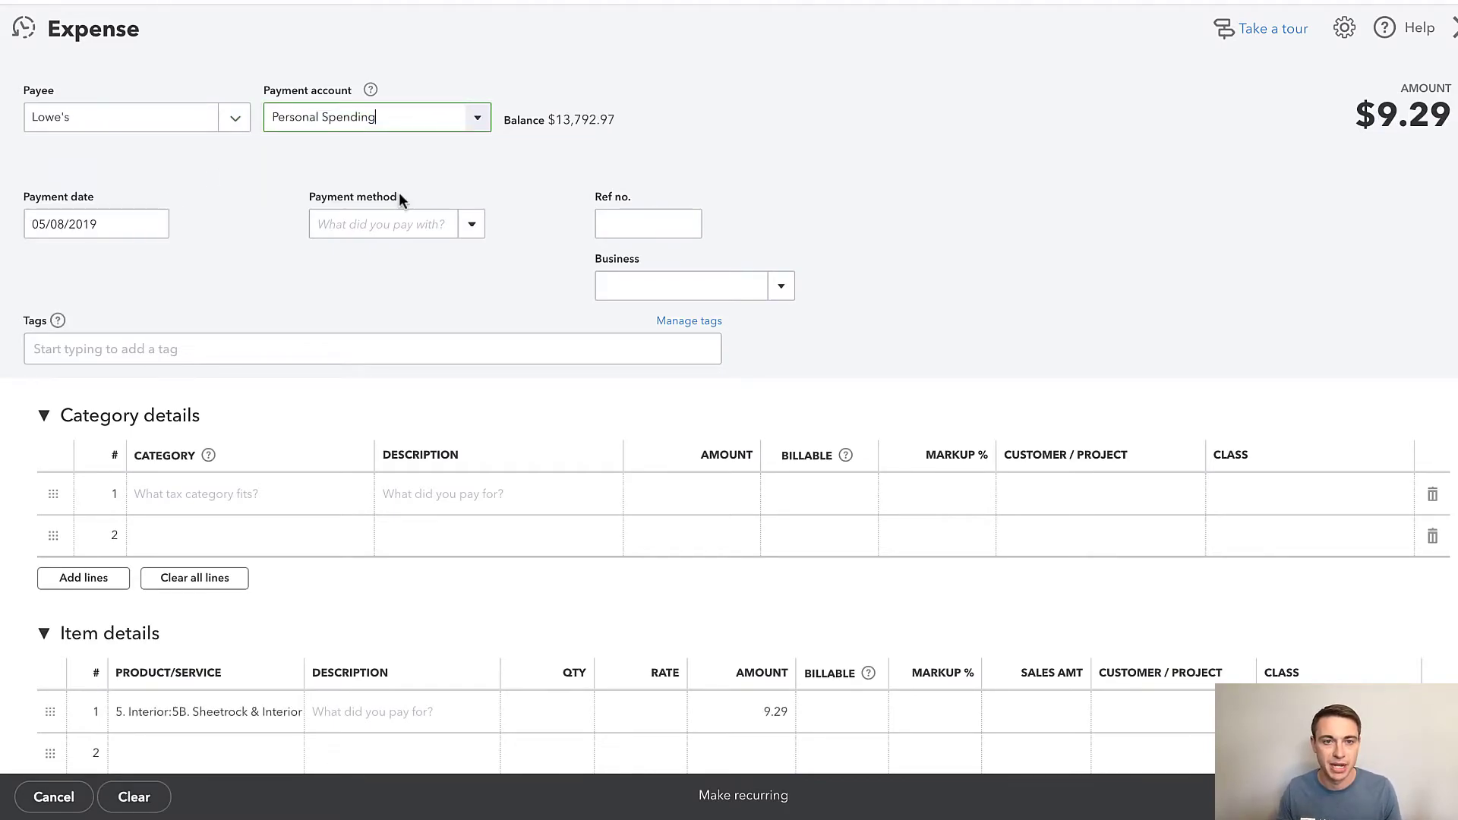
- Add a 162.53 category line for 10 Repairs and Maintenance and delete the prefilled Sheetrock & Interior item line
{"action": "left_click", "coordinate": [242, 503]}
{"action": "type", "text": "repai"}
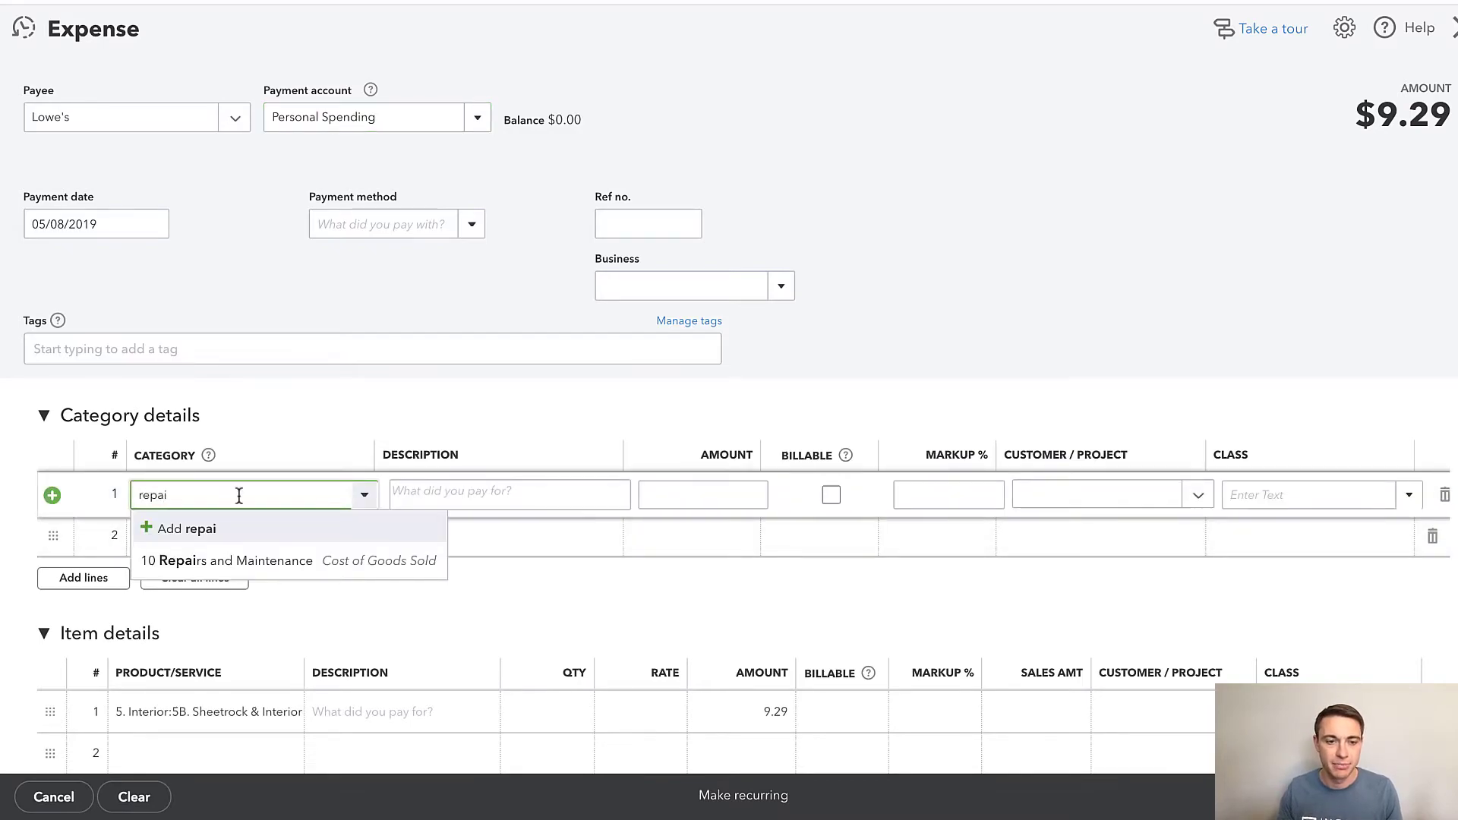
{"action": "left_click", "coordinate": [239, 559]}
{"action": "key", "text": "Tab"}
{"action": "type", "text": "162"}
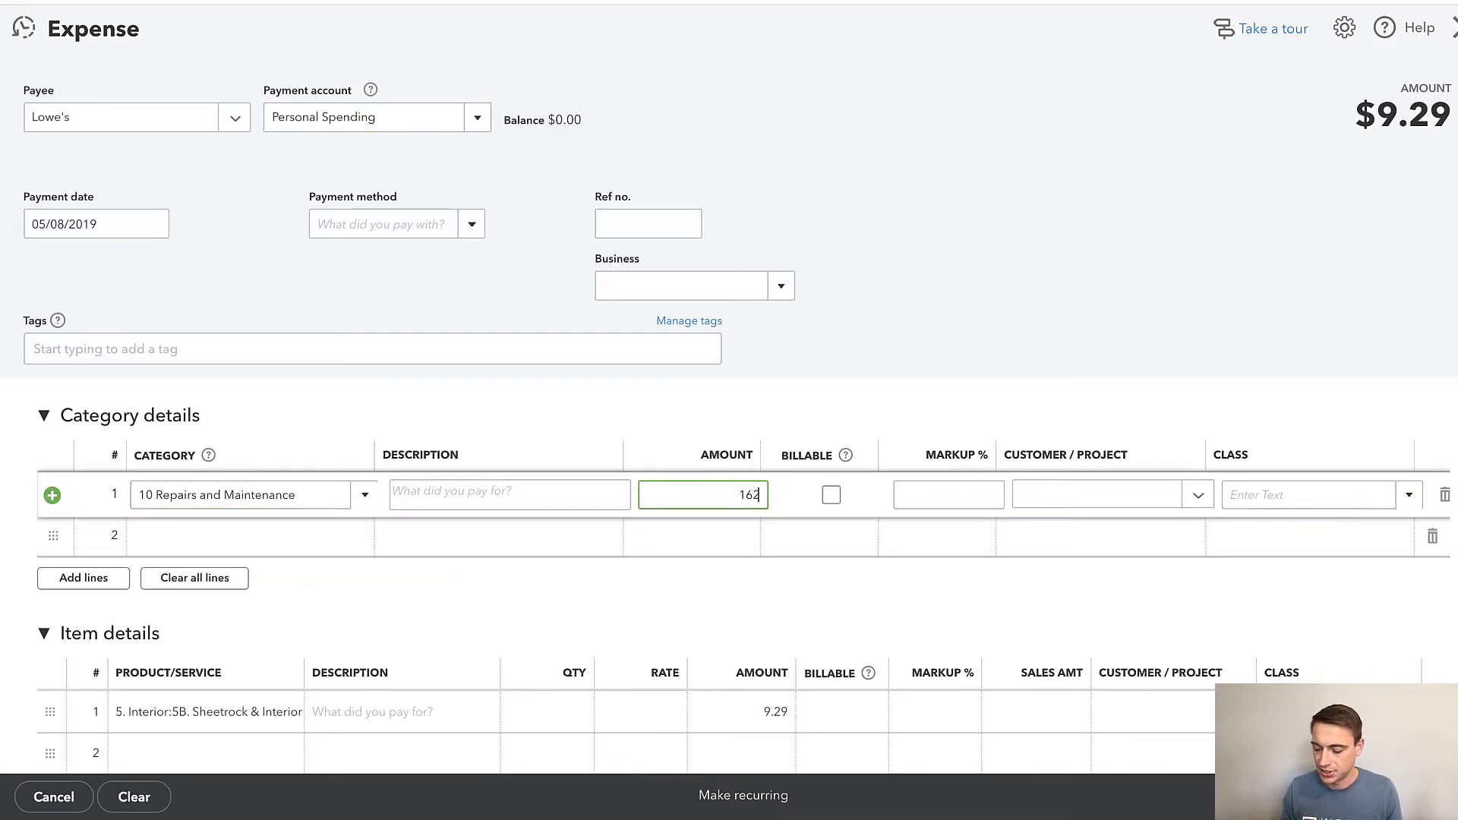
{"action": "type", "text": ".53"}
{"action": "key", "text": "Tab"}
{"action": "key", "text": "Tab"}
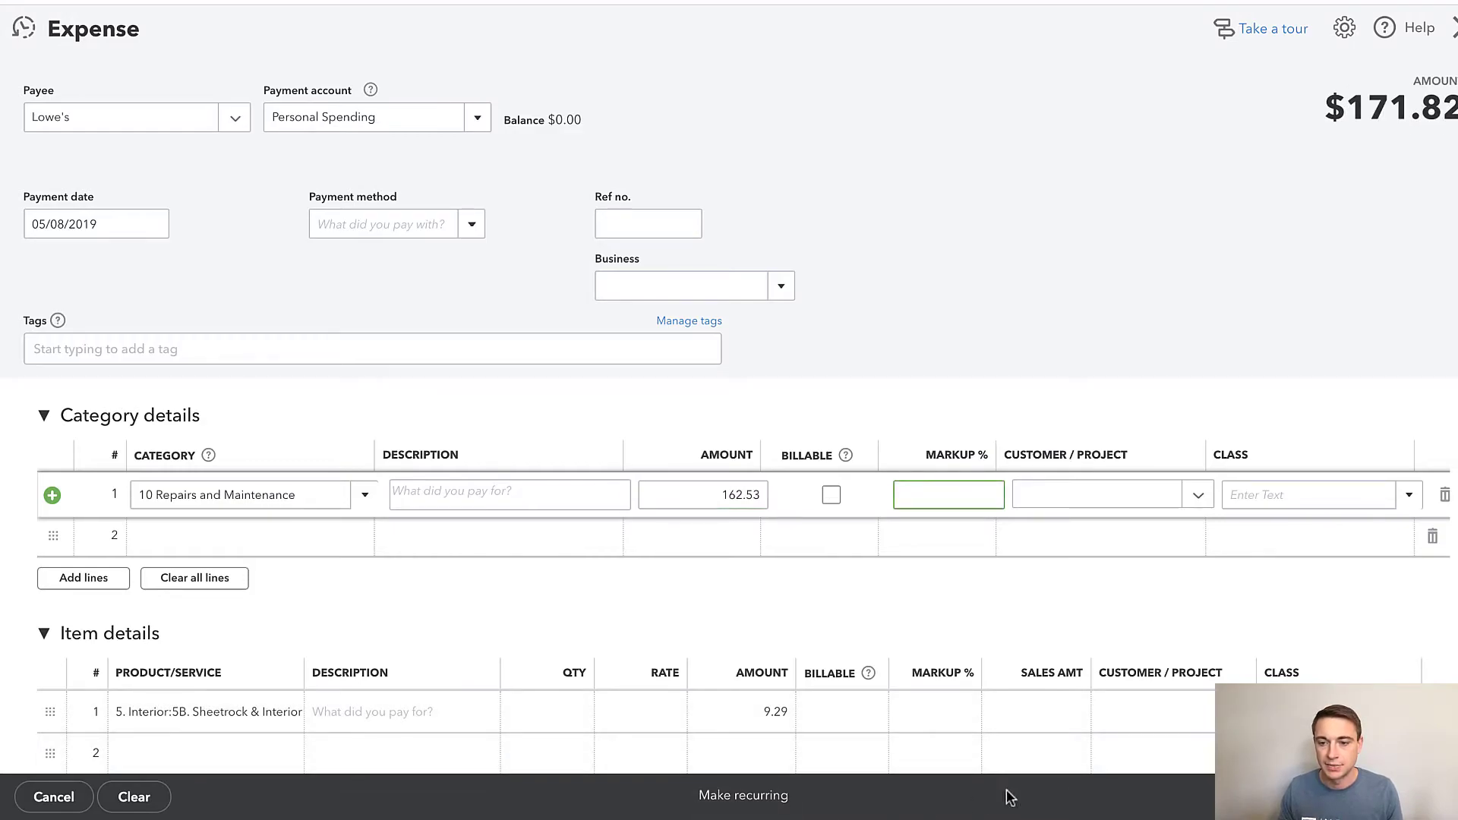
{"action": "left_click", "coordinate": [1433, 712]}
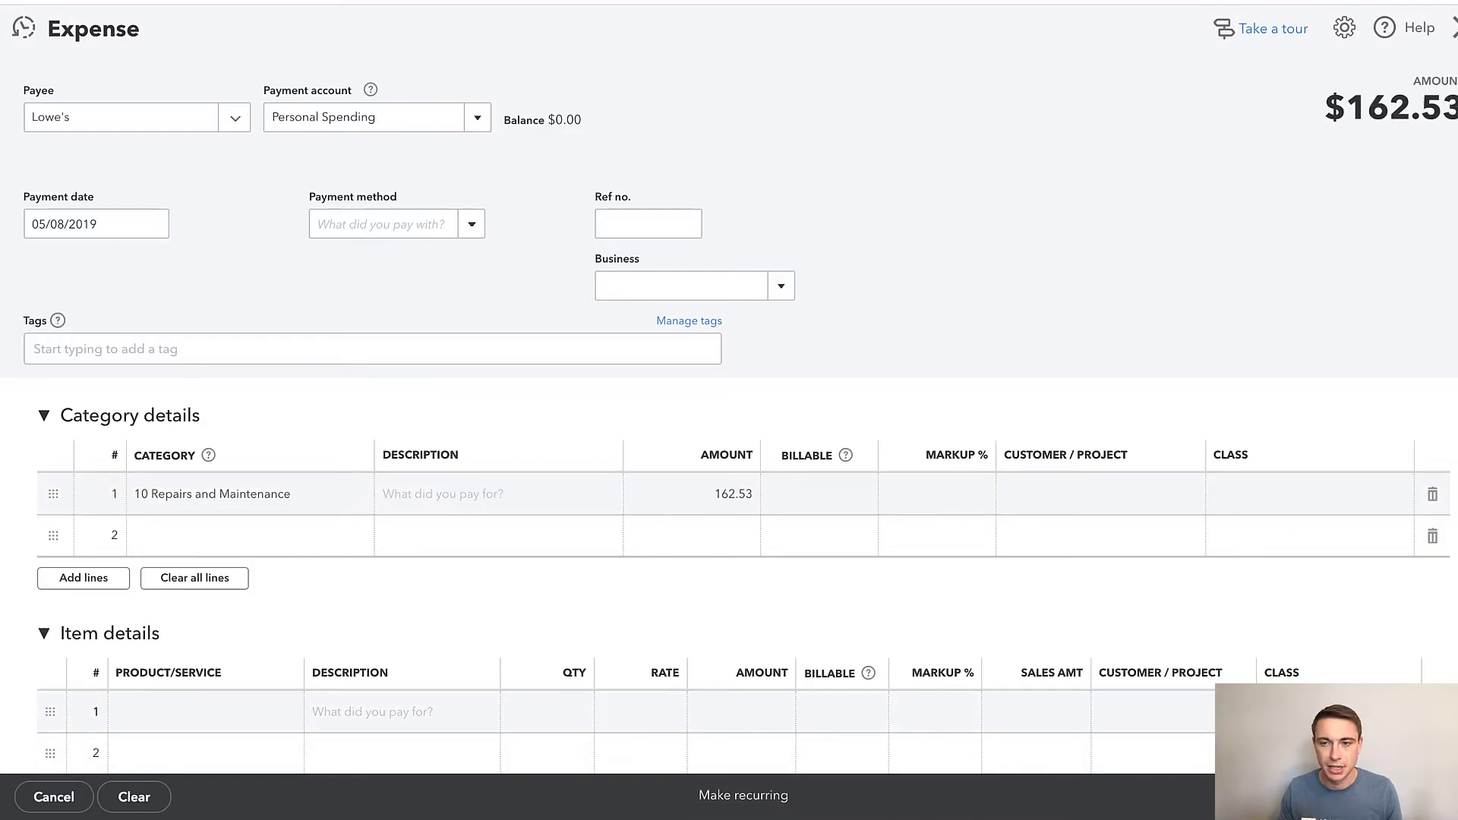
- Save and close the Lowe's expense, accepting the missing Class fields
{"action": "mouse_move", "coordinate": [744, 817]}
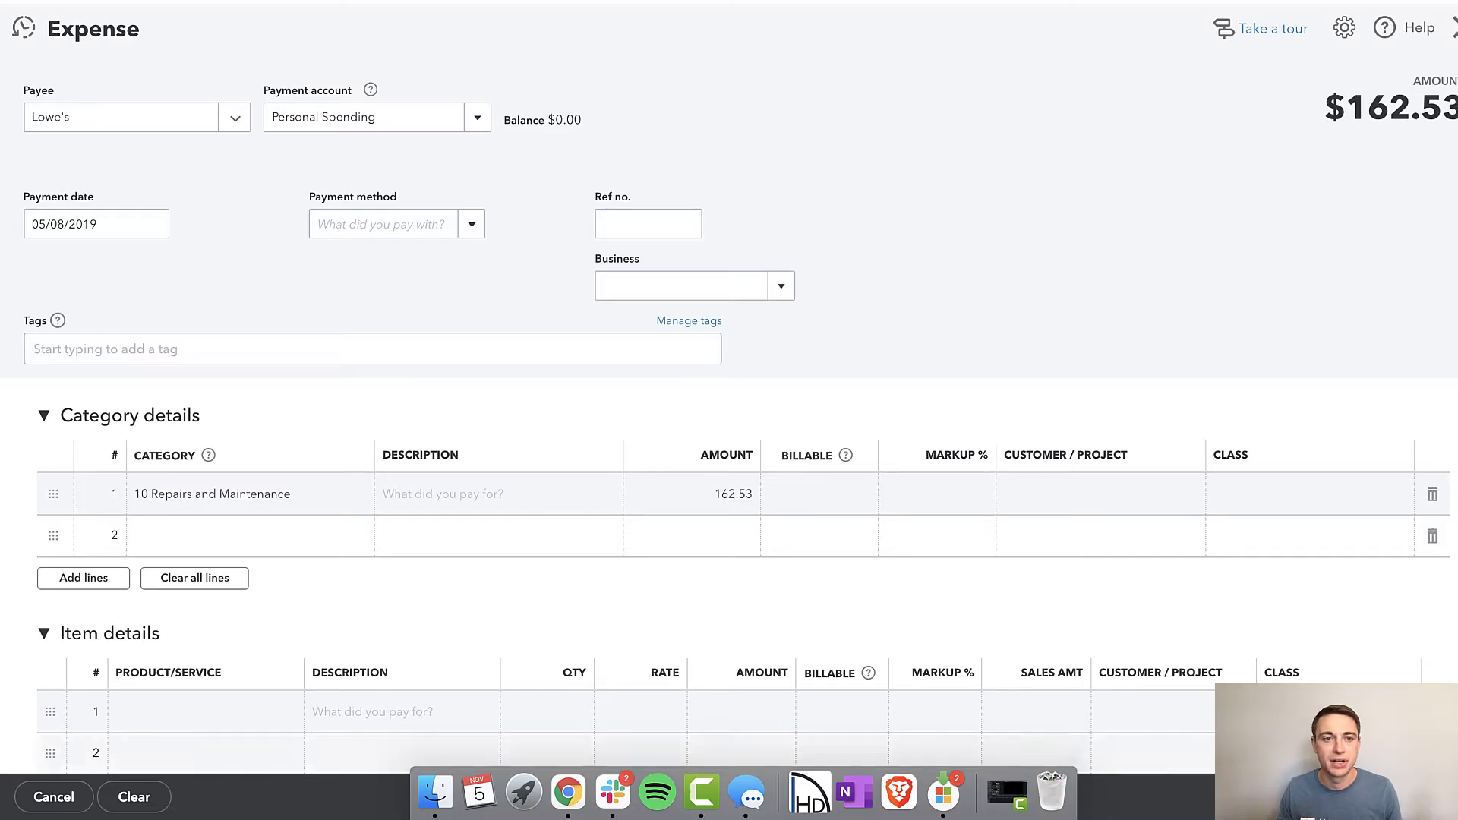
{"action": "key", "text": "ctrl+alt+s"}
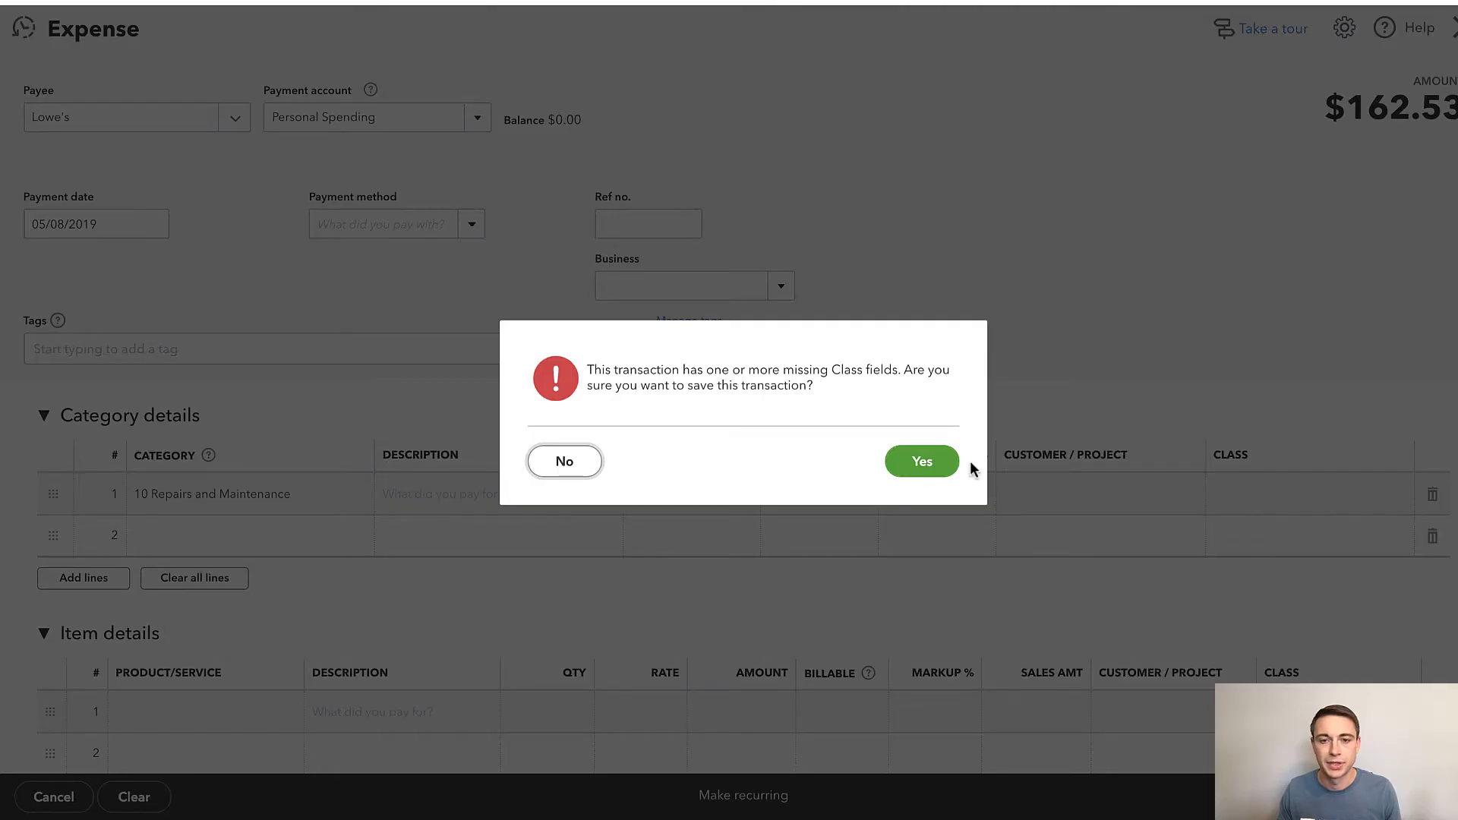
{"action": "left_click", "coordinate": [931, 459]}
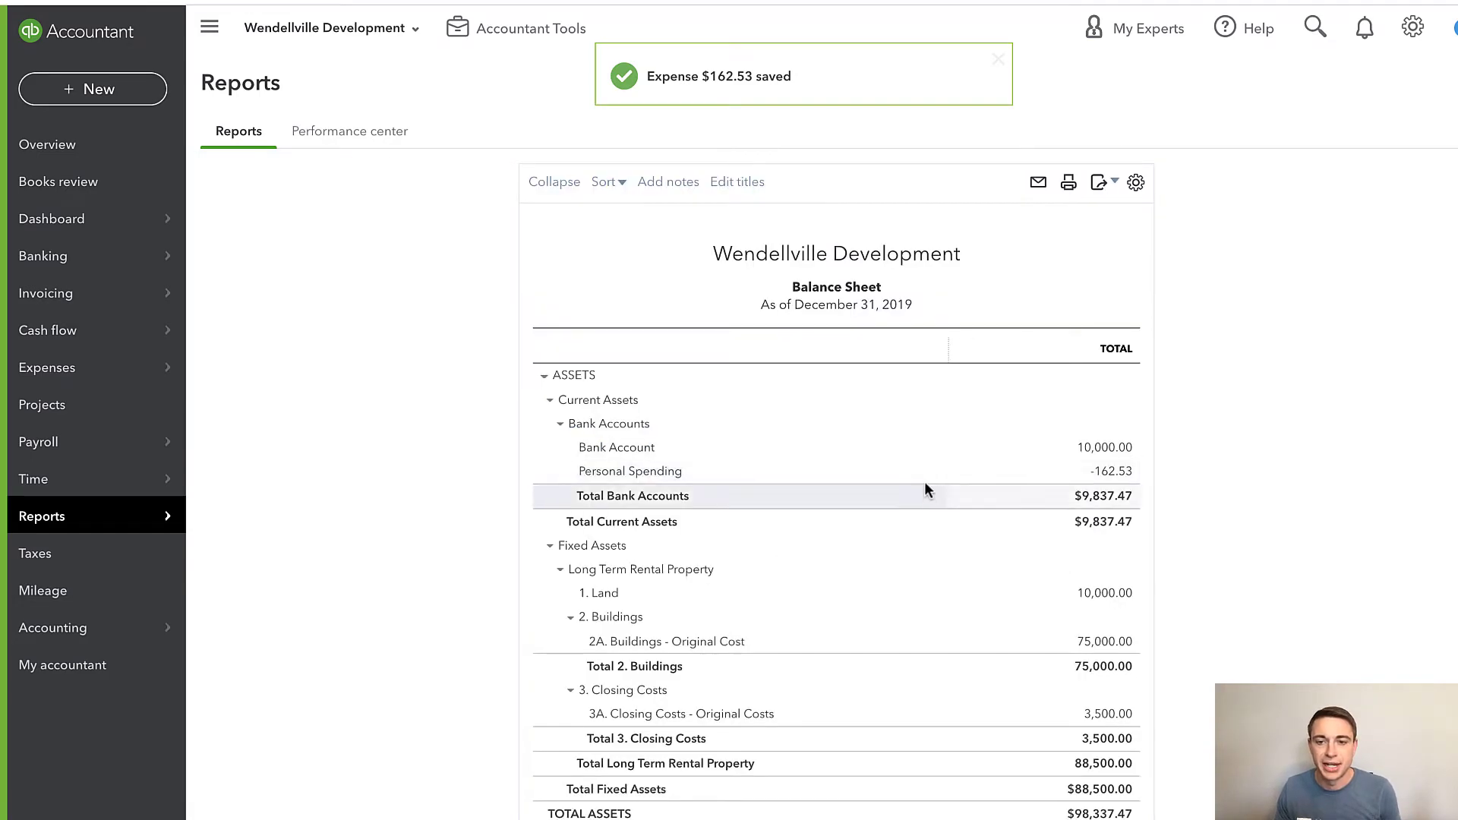
- Examine the bank accounts, owners' contributions and net income on the 2019 Balance Sheet
{"action": "scroll", "coordinate": [1044, 600], "scroll_direction": "down", "scroll_amount": 1}
{"action": "scroll", "coordinate": [1046, 605], "scroll_direction": "down", "scroll_amount": 7}
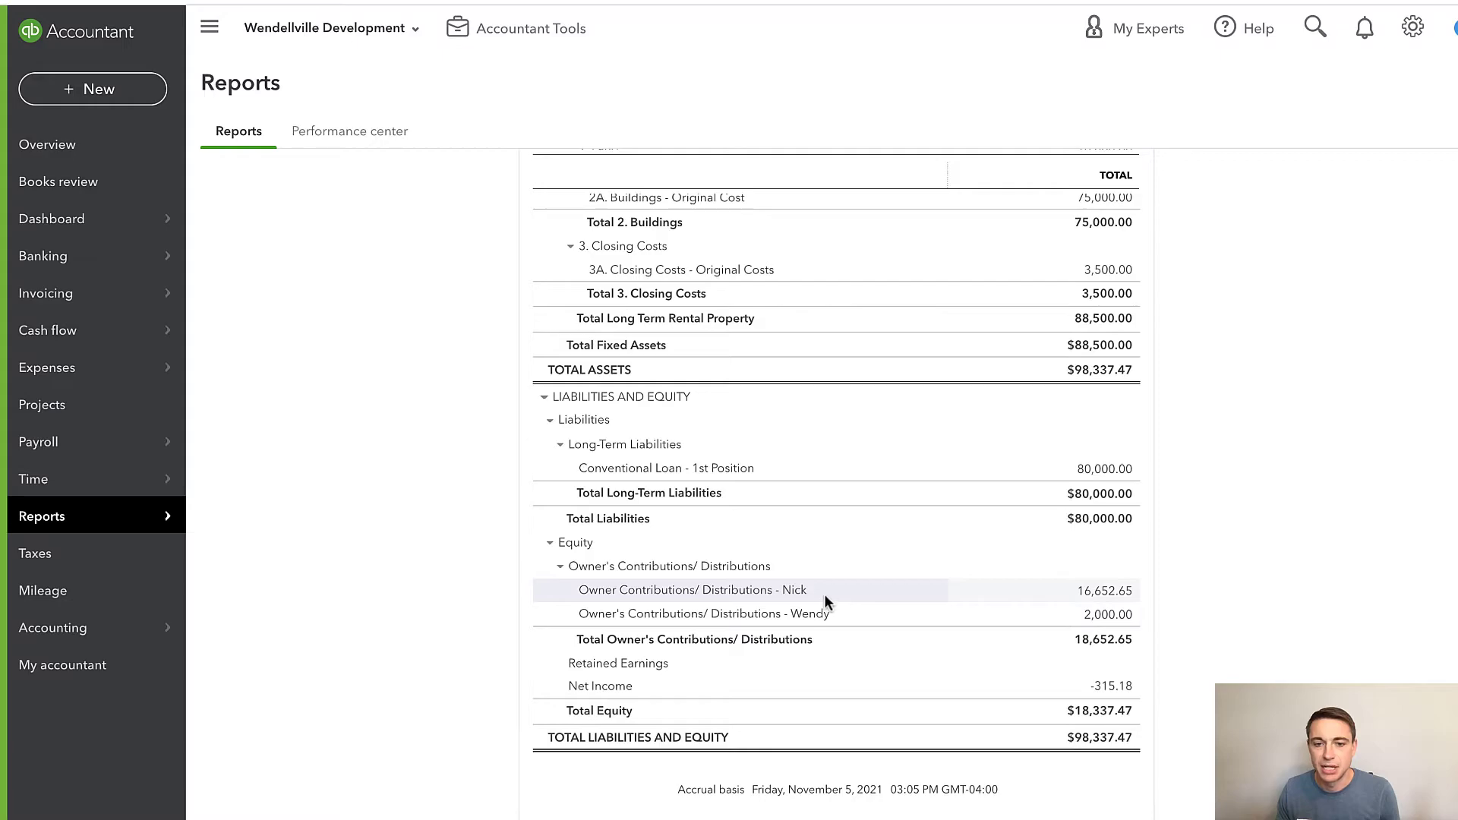
{"action": "scroll", "coordinate": [882, 603], "scroll_direction": "up", "scroll_amount": 5}
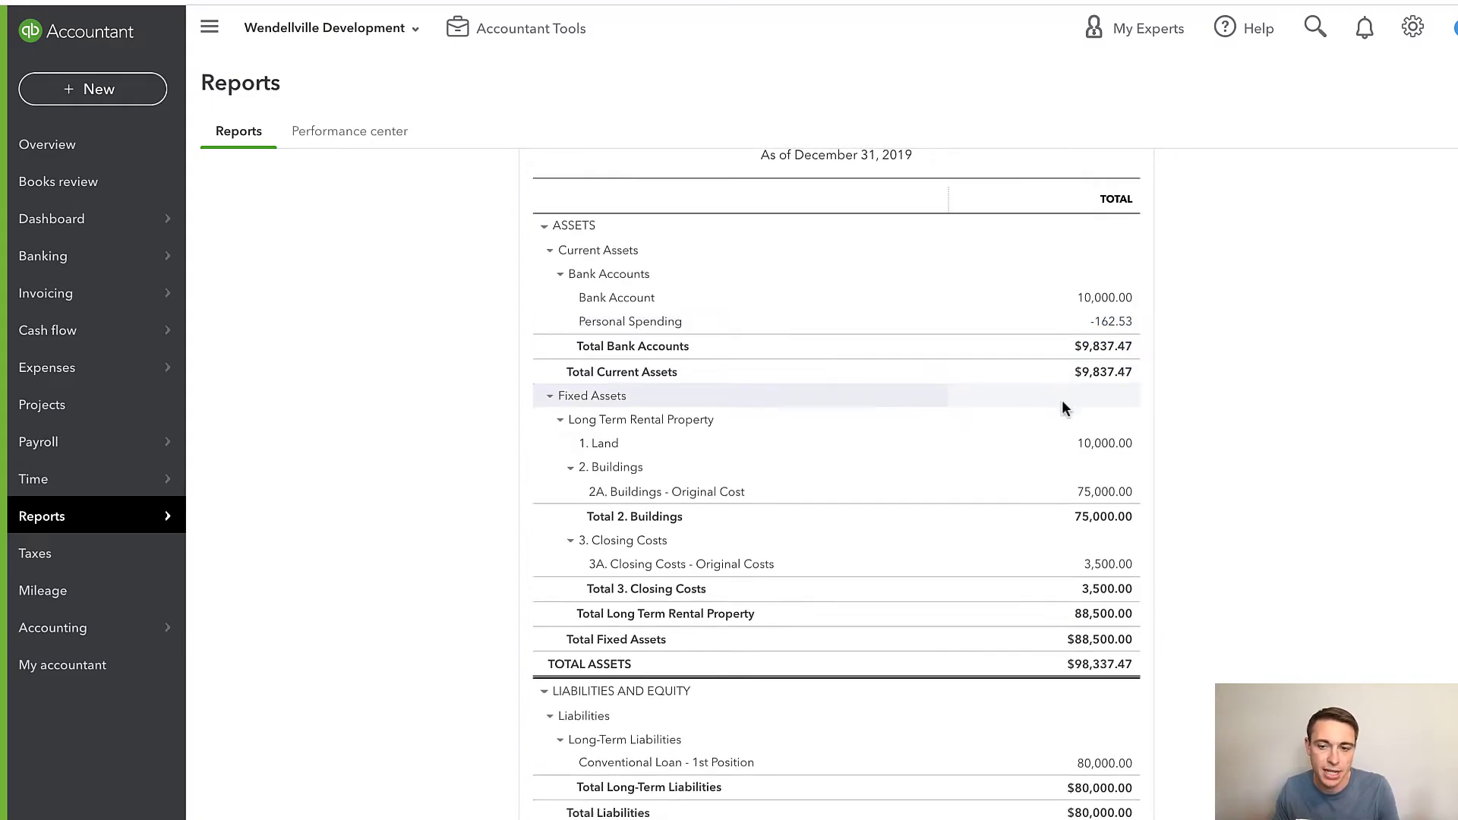
{"action": "scroll", "coordinate": [1062, 400], "scroll_direction": "down", "scroll_amount": 5}
{"action": "scroll", "coordinate": [1136, 736], "scroll_direction": "down", "scroll_amount": 1}
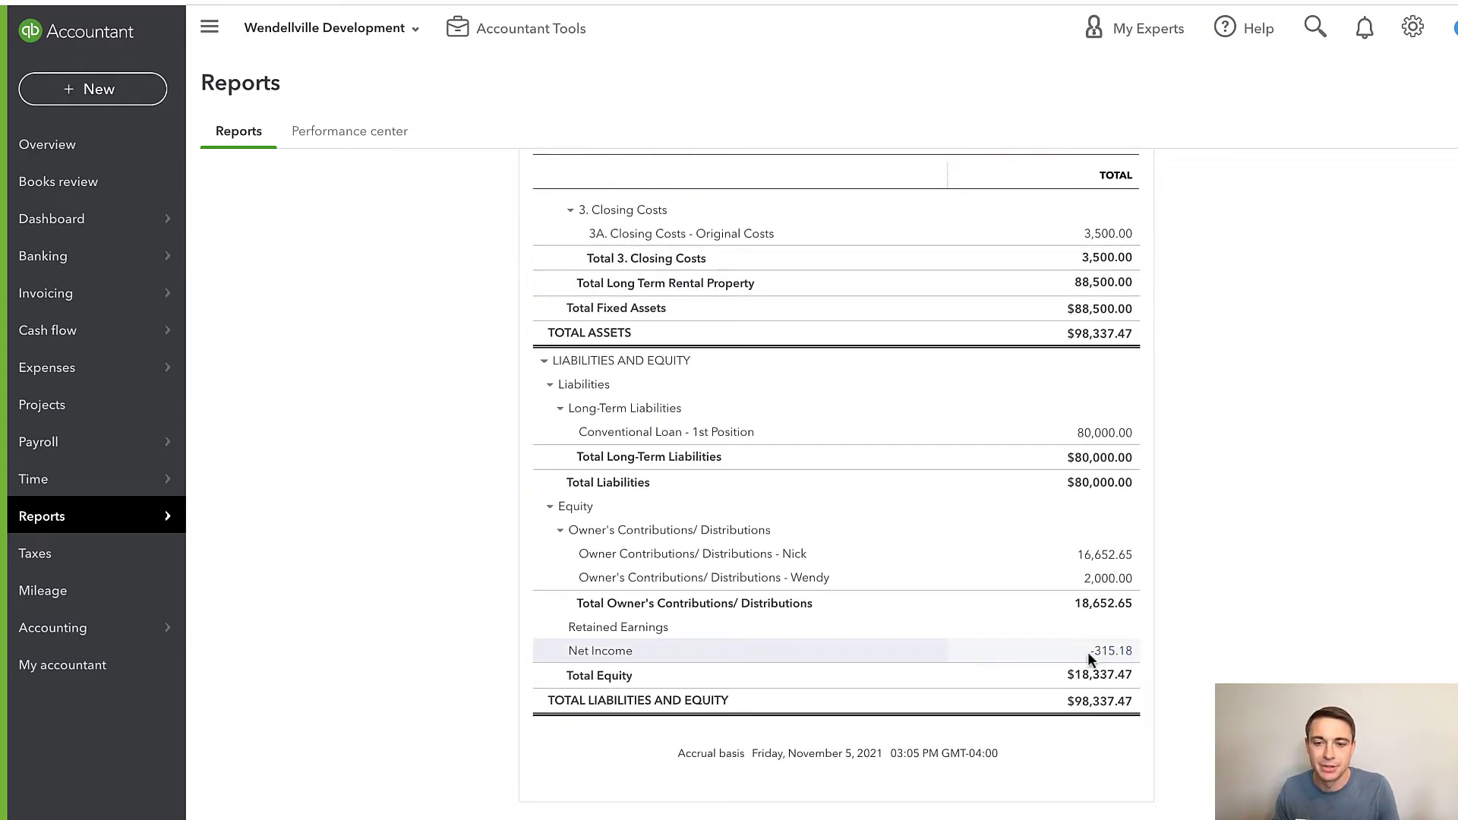
{"action": "scroll", "coordinate": [928, 651], "scroll_direction": "up", "scroll_amount": 7}
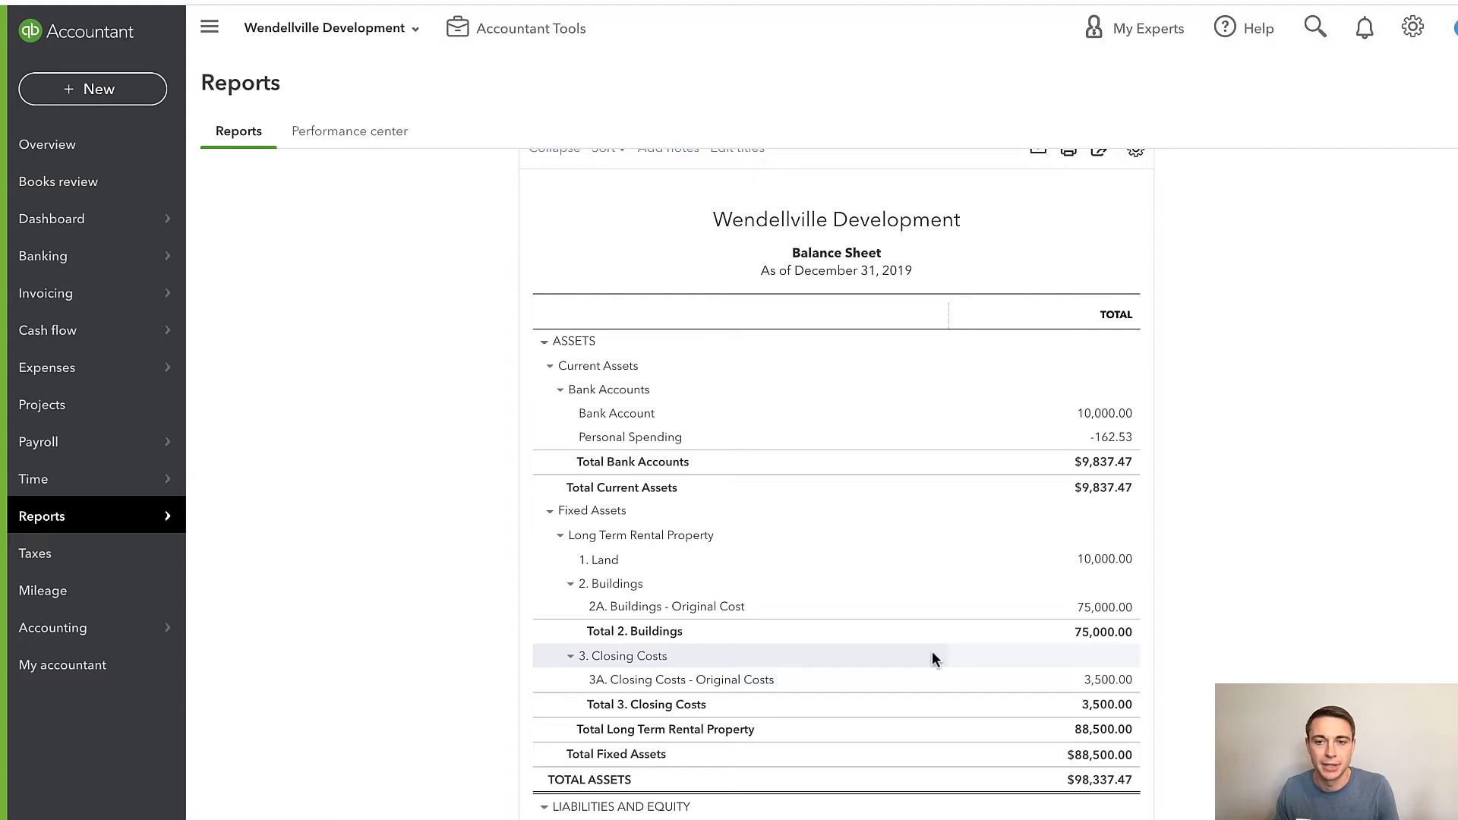
{"action": "scroll", "coordinate": [932, 658], "scroll_direction": "up", "scroll_amount": 1}
- Start a new expense from Personal Spending and add an item line for 2C. Rough Electrical under 2. Rough Structure
{"action": "left_click", "coordinate": [138, 89]}
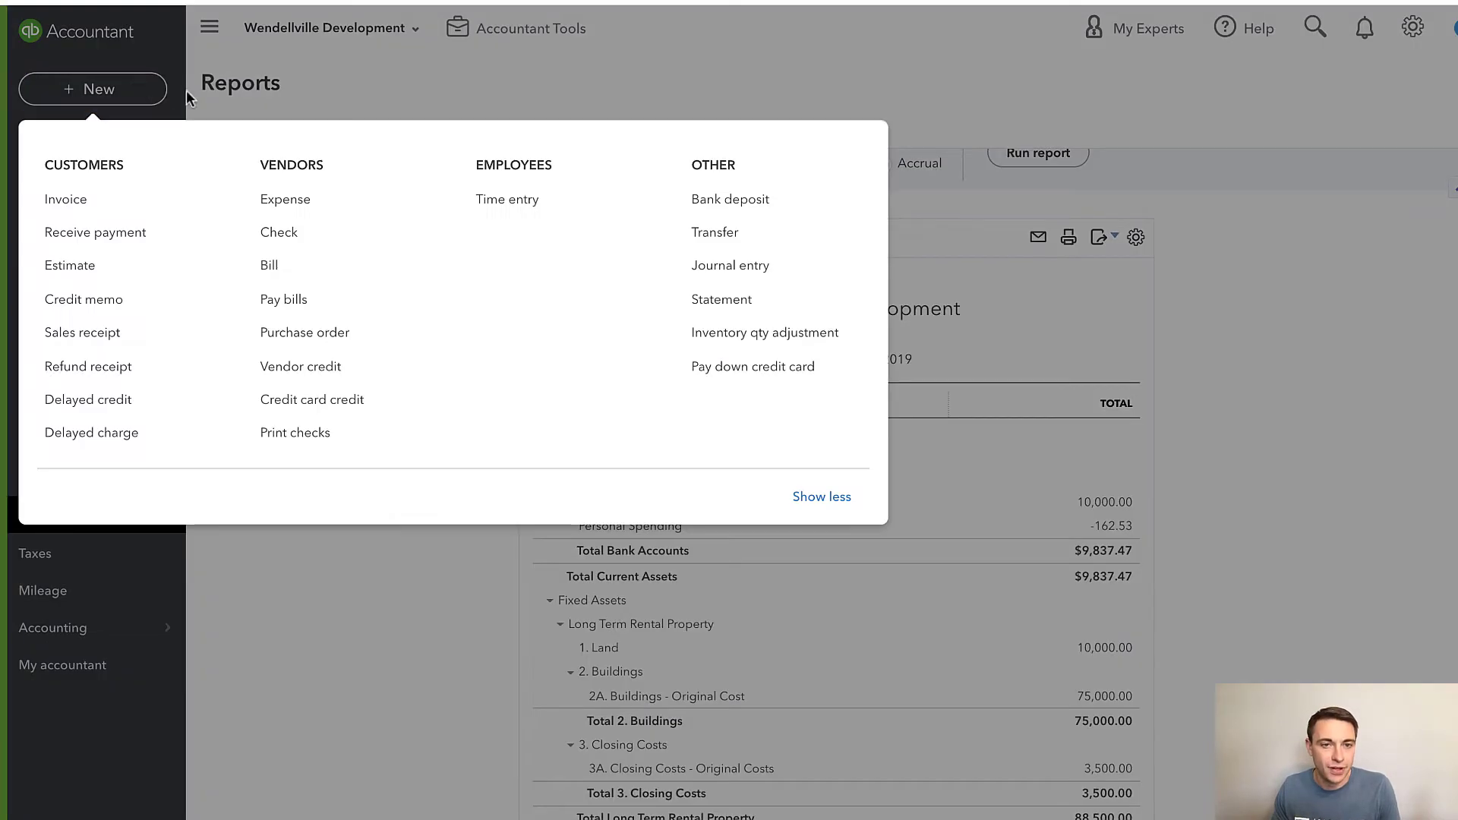
{"action": "left_click", "coordinate": [296, 201]}
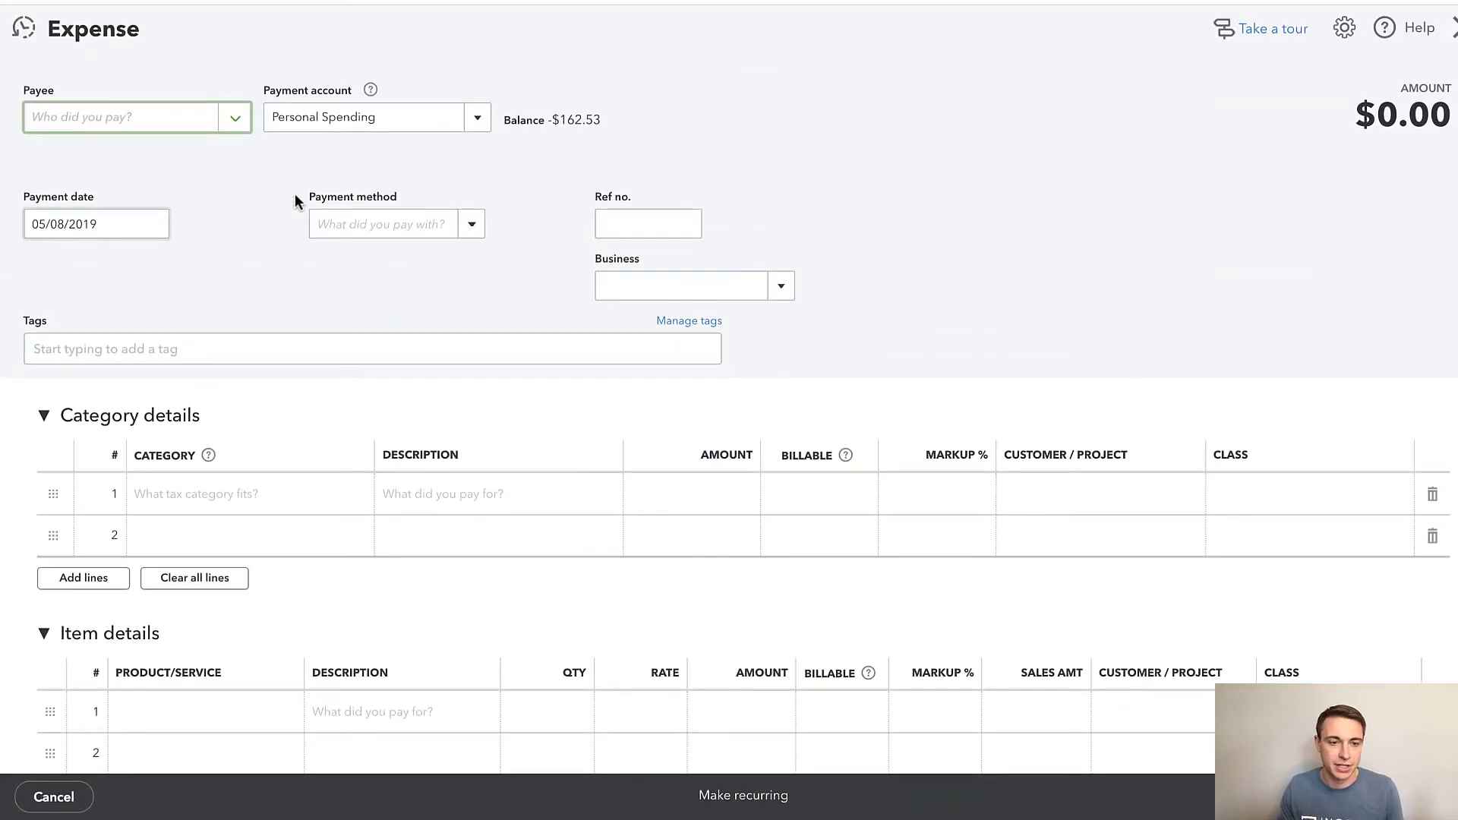
{"action": "scroll", "coordinate": [189, 606], "scroll_direction": "down", "scroll_amount": 2}
{"action": "scroll", "coordinate": [183, 580], "scroll_direction": "up", "scroll_amount": 2}
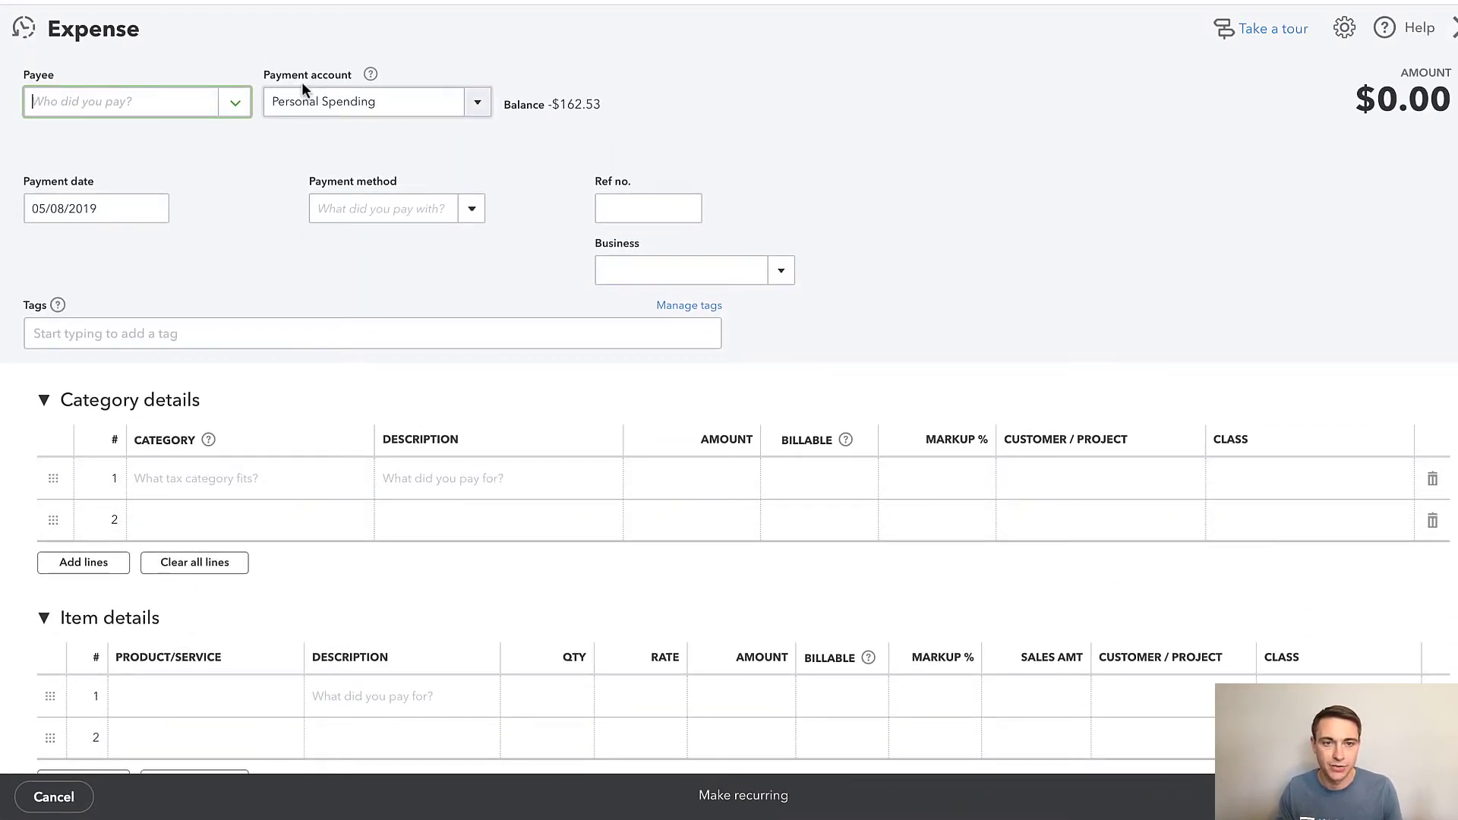
{"action": "scroll", "coordinate": [222, 615], "scroll_direction": "down", "scroll_amount": 1}
{"action": "left_click", "coordinate": [205, 636]}
{"action": "type", "text": "roug"}
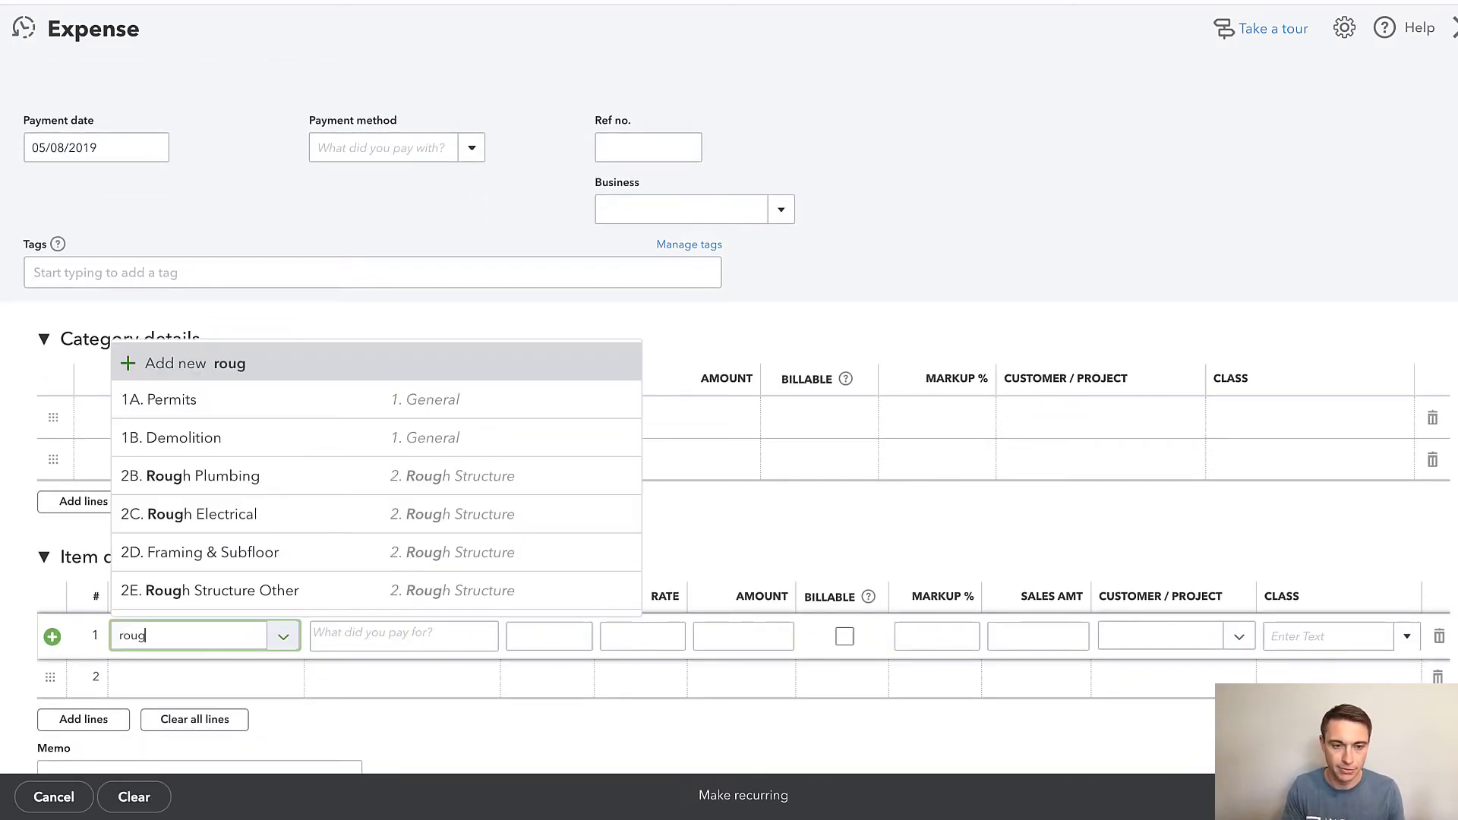
{"action": "type", "text": "h elec"}
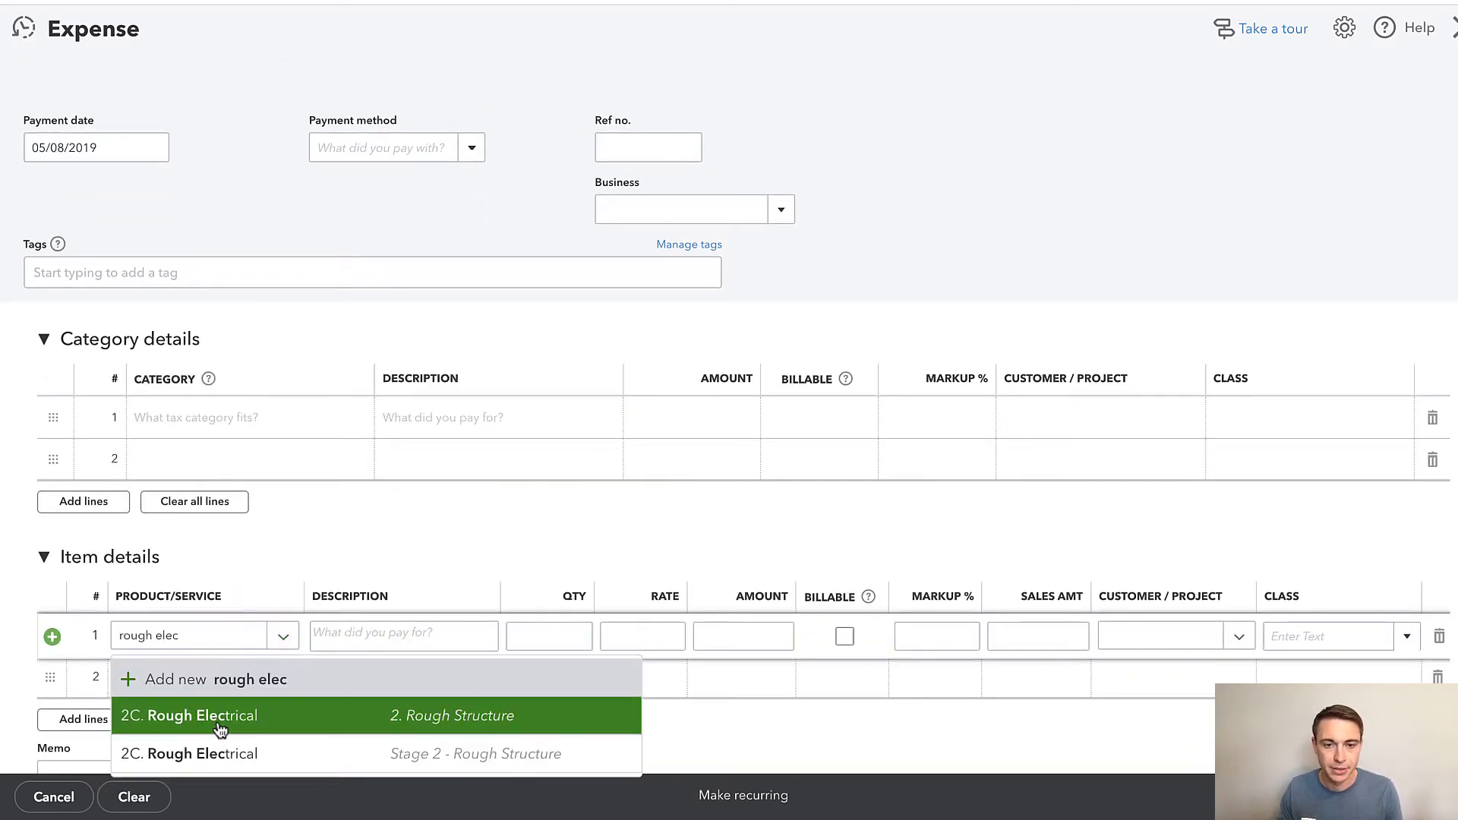
{"action": "left_click", "coordinate": [220, 728]}
{"action": "key", "text": "Tab"}
- Save and close the Rough Electrical expense without a payee, accepting the missing Class fields
{"action": "scroll", "coordinate": [535, 232], "scroll_direction": "up", "scroll_amount": 1}
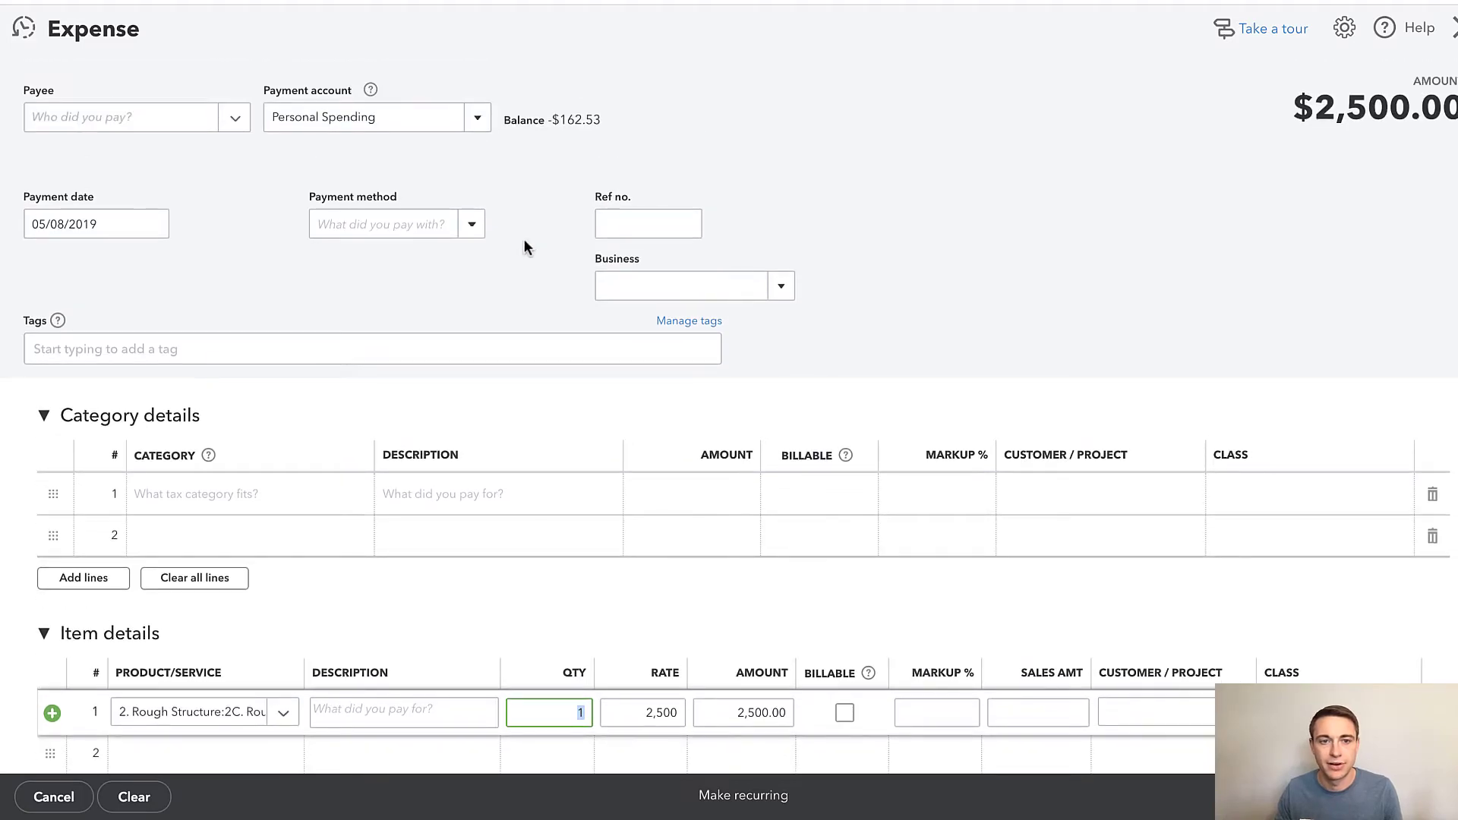
{"action": "scroll", "coordinate": [1246, 541], "scroll_direction": "down", "scroll_amount": 1}
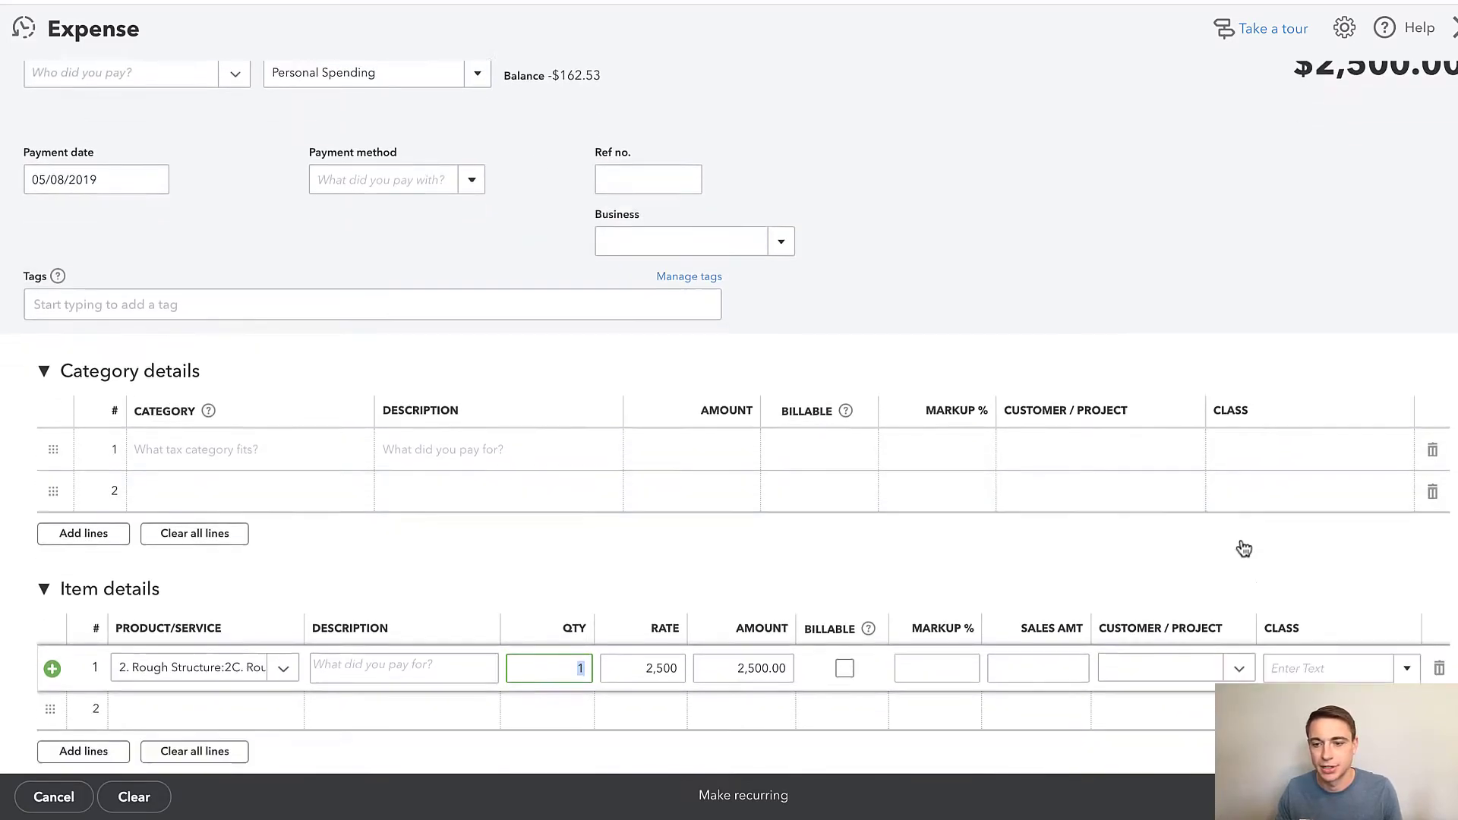
{"action": "scroll", "coordinate": [1244, 549], "scroll_direction": "down", "scroll_amount": 2}
{"action": "left_click", "coordinate": [1367, 797]}
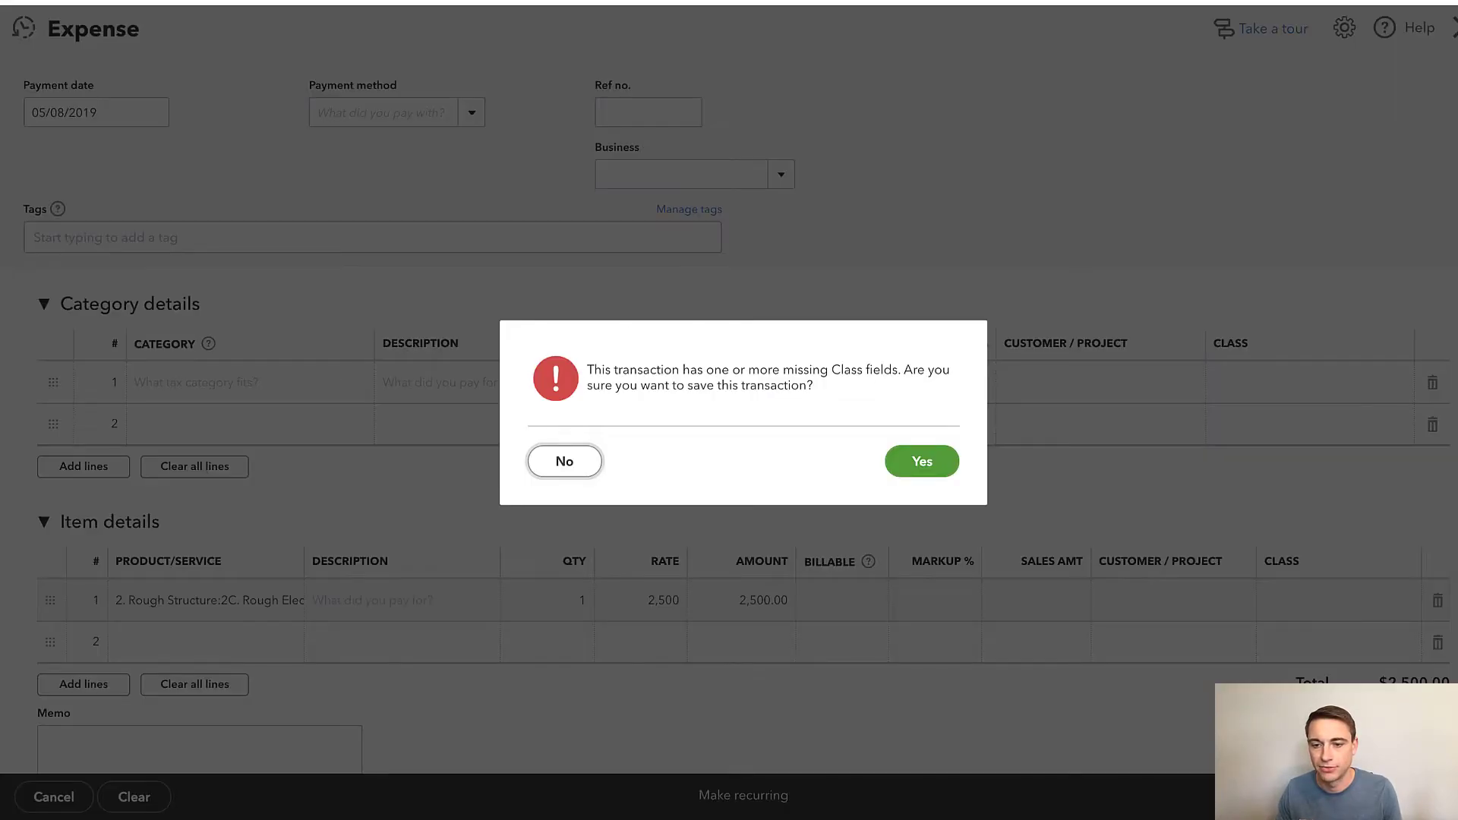
{"action": "left_click", "coordinate": [943, 477]}
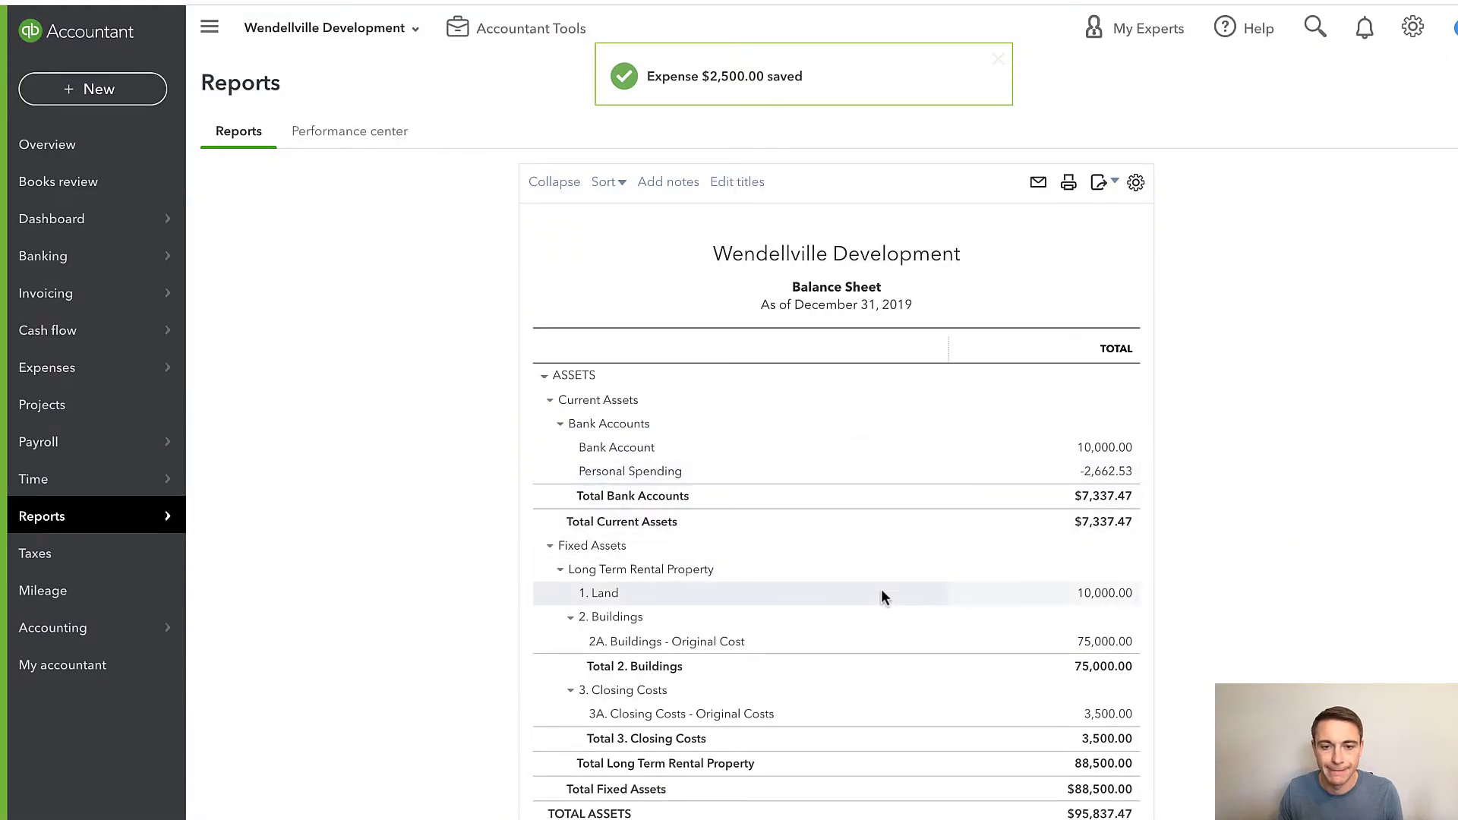
- Open the Profit and Loss detail behind the Balance Sheet's Net Income, review the rehab costs and return to the Balance Sheet
{"action": "scroll", "coordinate": [889, 607], "scroll_direction": "down", "scroll_amount": 7}
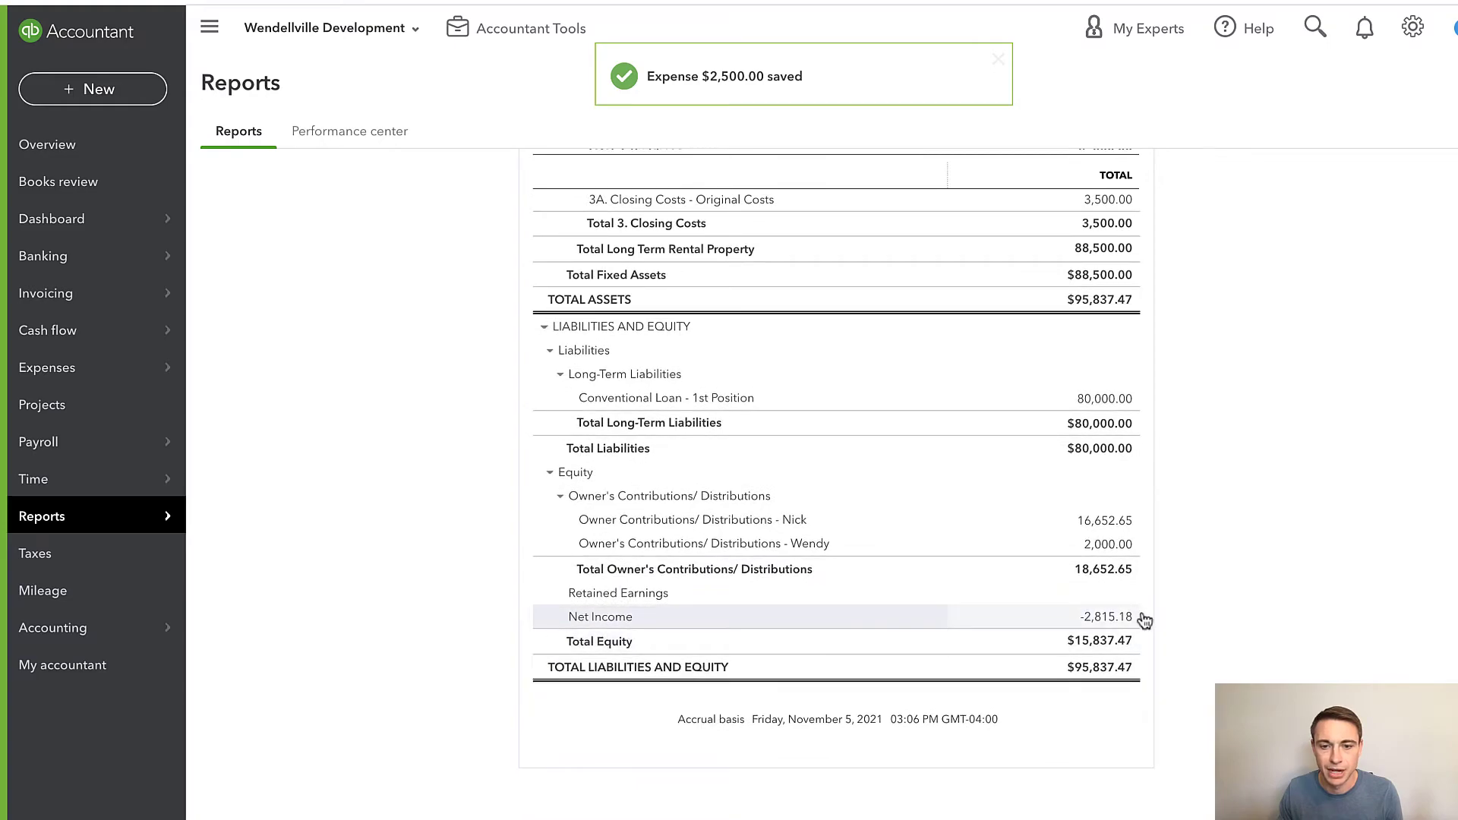
{"action": "left_click", "coordinate": [1101, 620]}
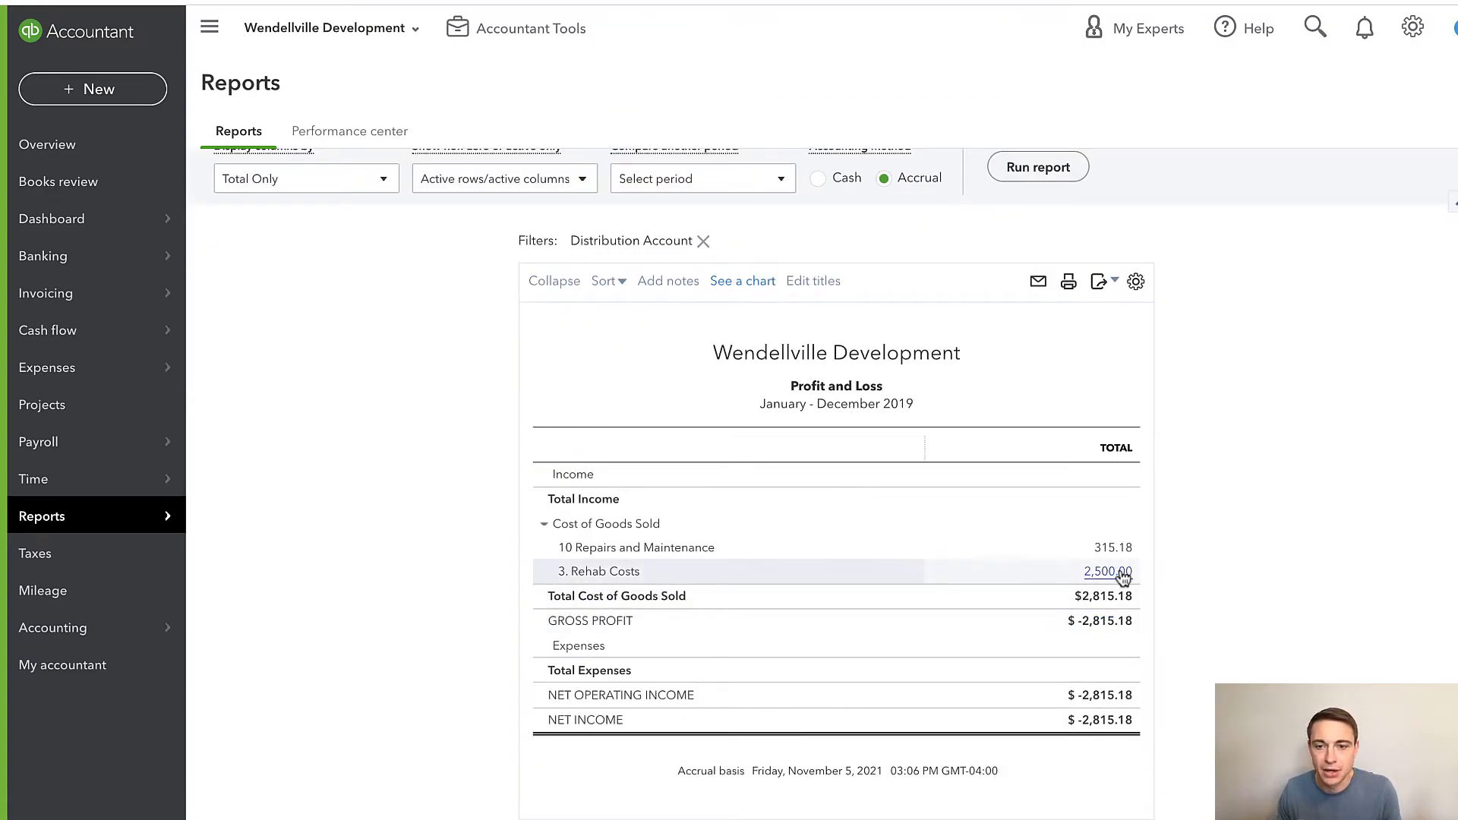
{"action": "scroll", "coordinate": [759, 501], "scroll_direction": "up", "scroll_amount": 2}
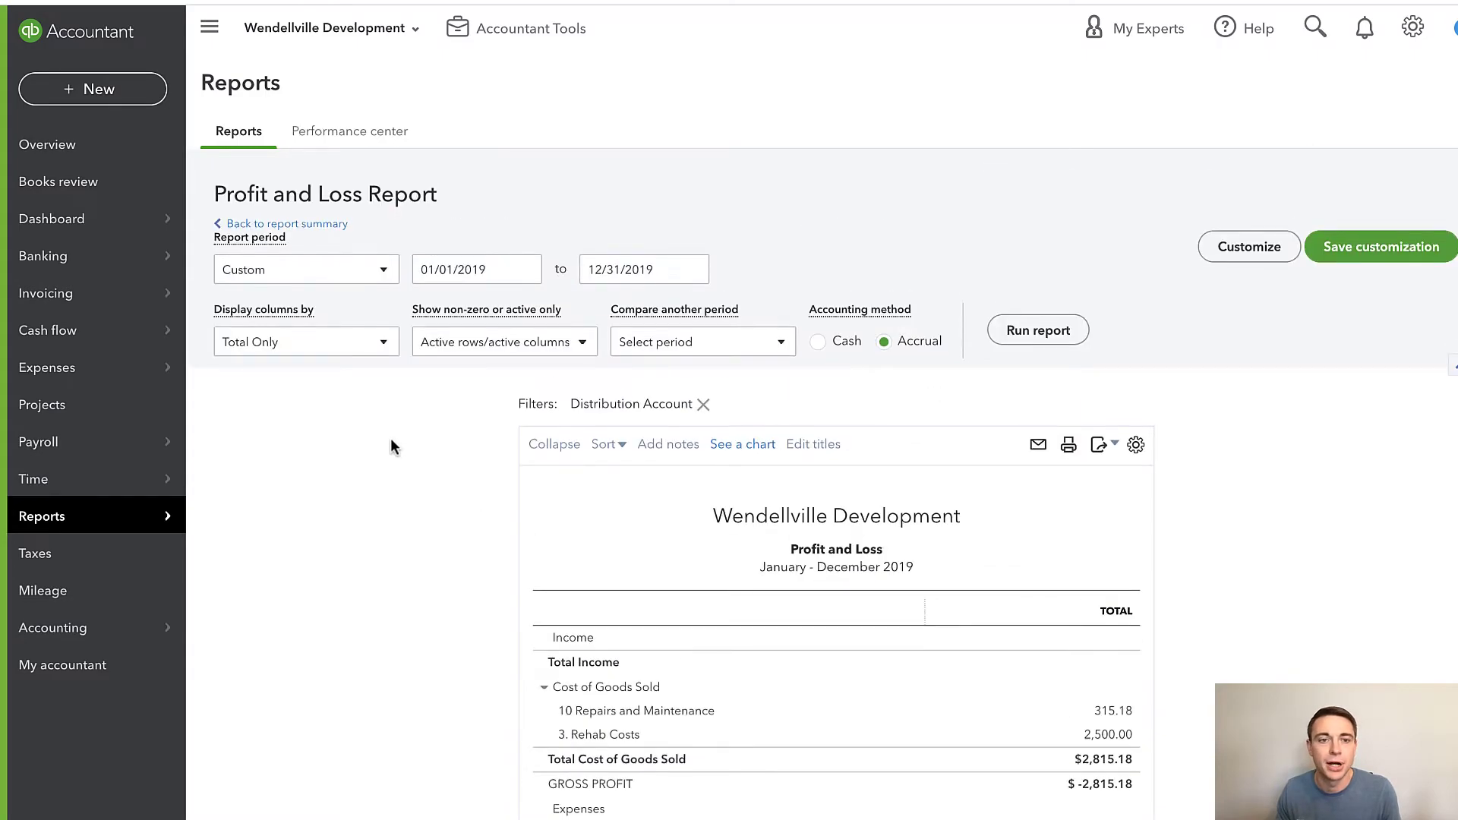
{"action": "left_click", "coordinate": [321, 225]}
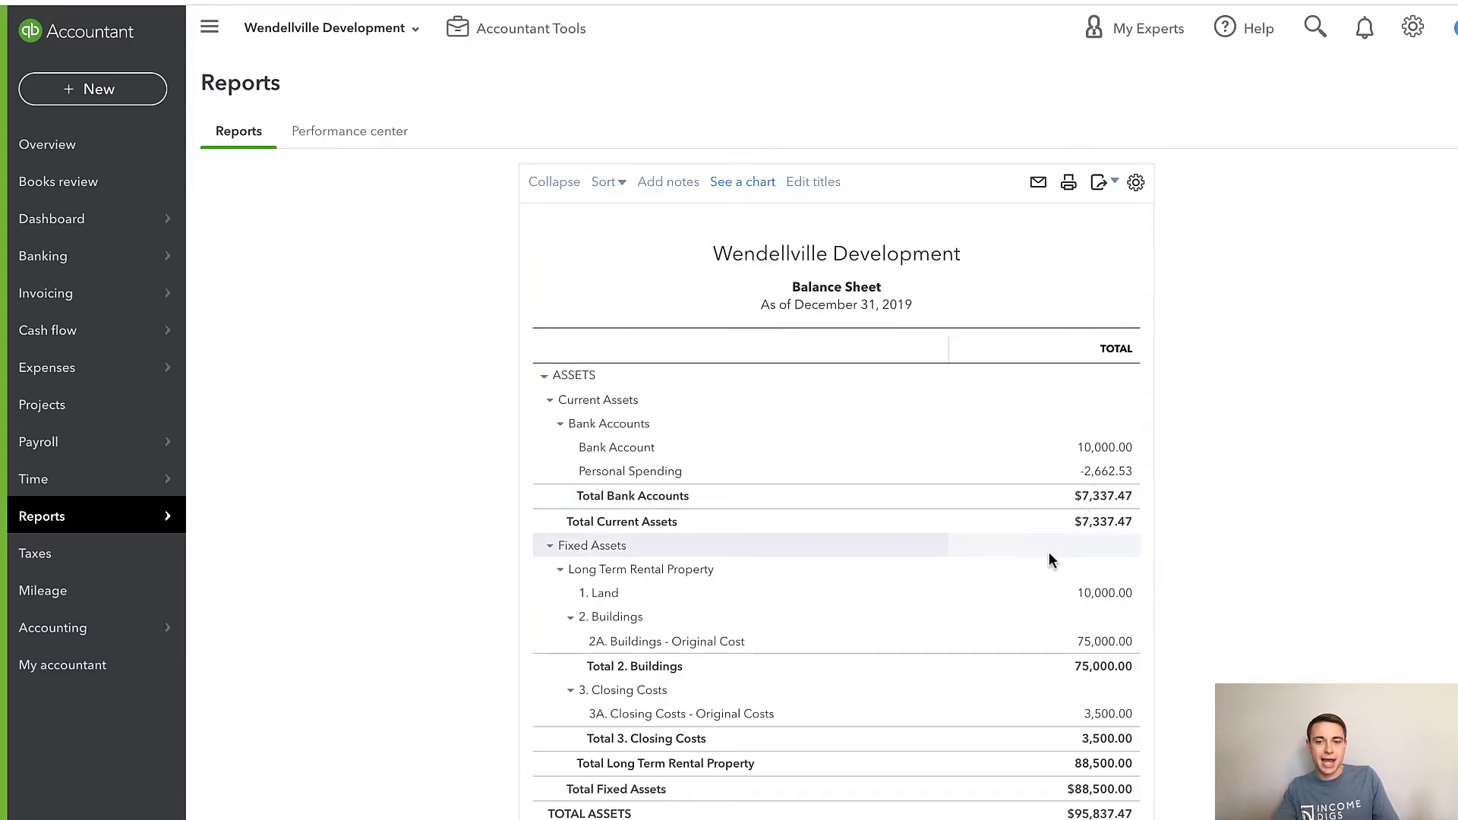
- Review the owners' contribution balances and the Personal Spending bank account on the Balance Sheet
{"action": "scroll", "coordinate": [1048, 560], "scroll_direction": "down", "scroll_amount": 5}
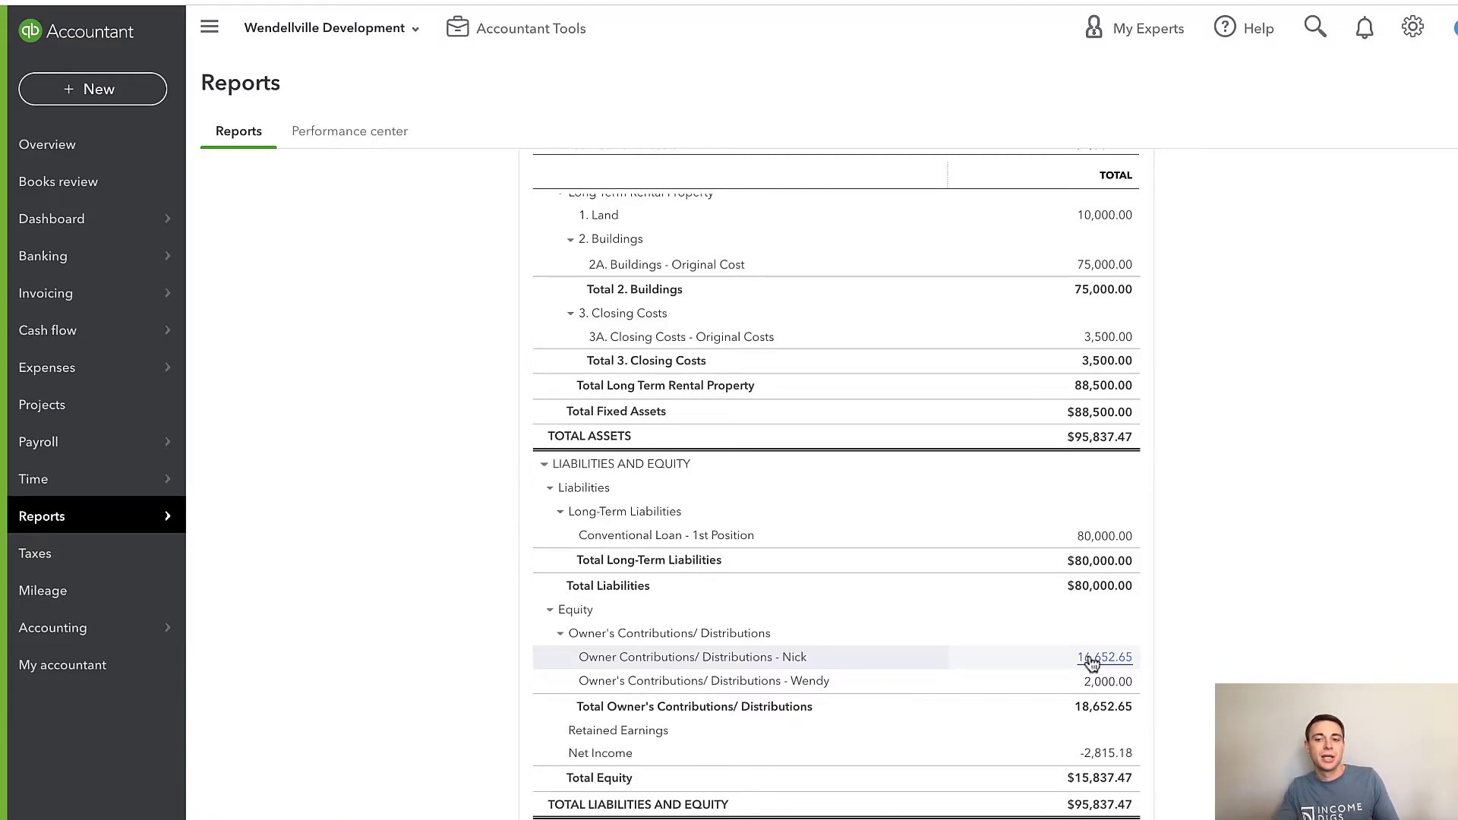
{"action": "scroll", "coordinate": [1087, 653], "scroll_direction": "up", "scroll_amount": 5}
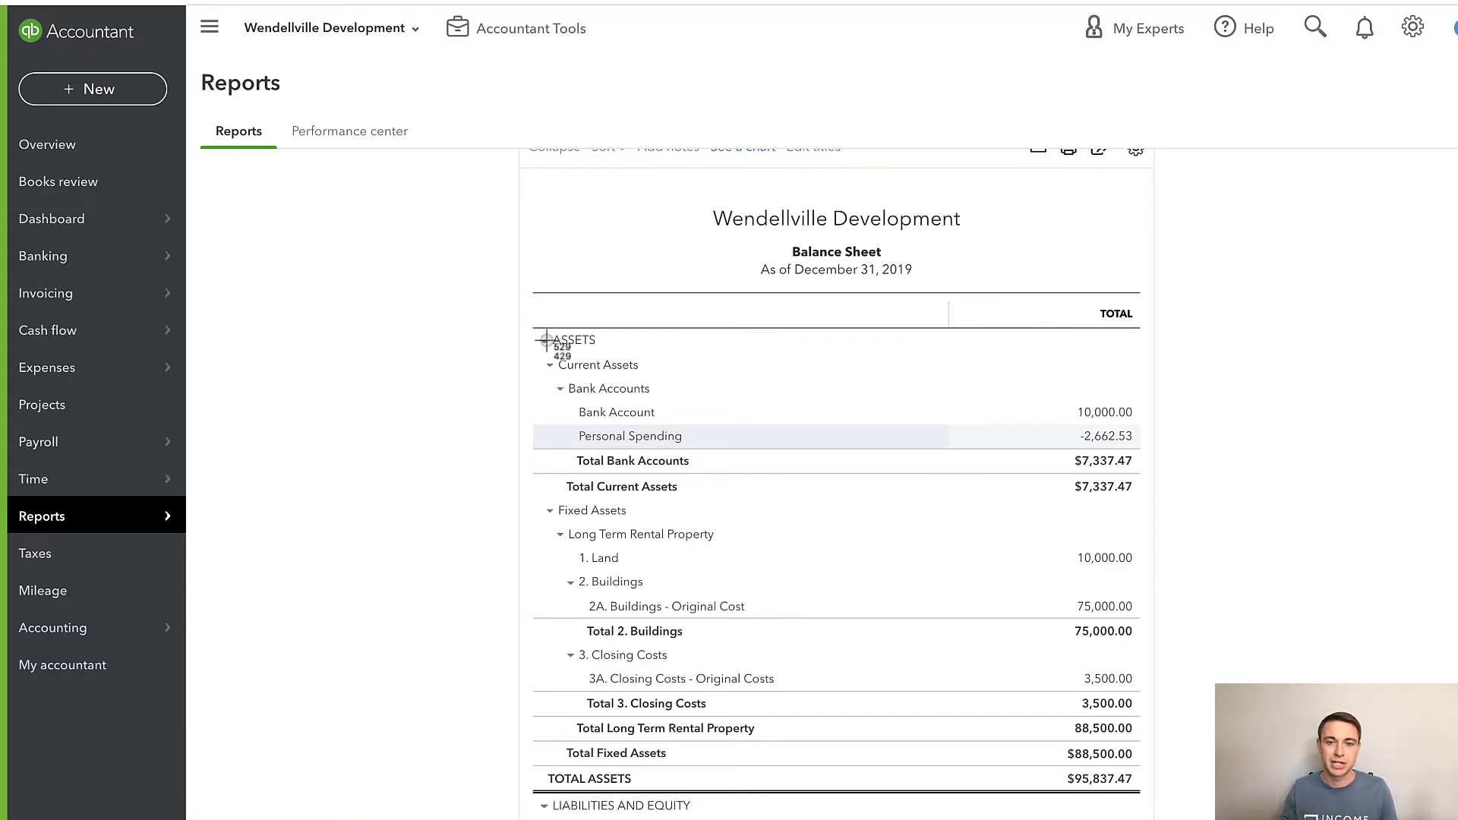
{"action": "key", "text": "super+shift+4"}
{"action": "left_click_drag", "start_coordinate": [408, 338], "coordinate": [931, 461]}
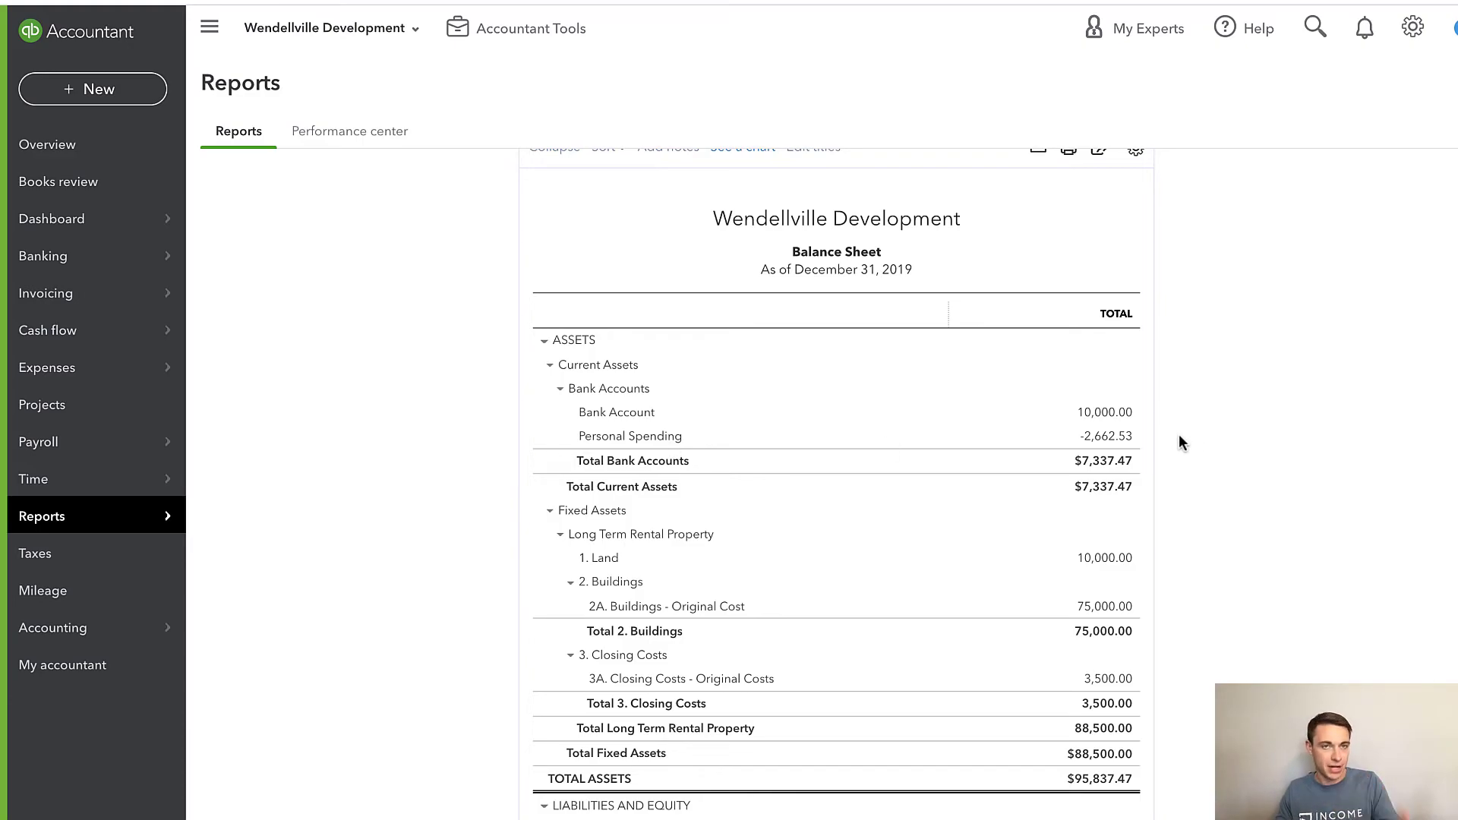
- Start a new journal entry dated 12/31/2019
{"action": "scroll", "coordinate": [1173, 440], "scroll_direction": "up", "scroll_amount": 4}
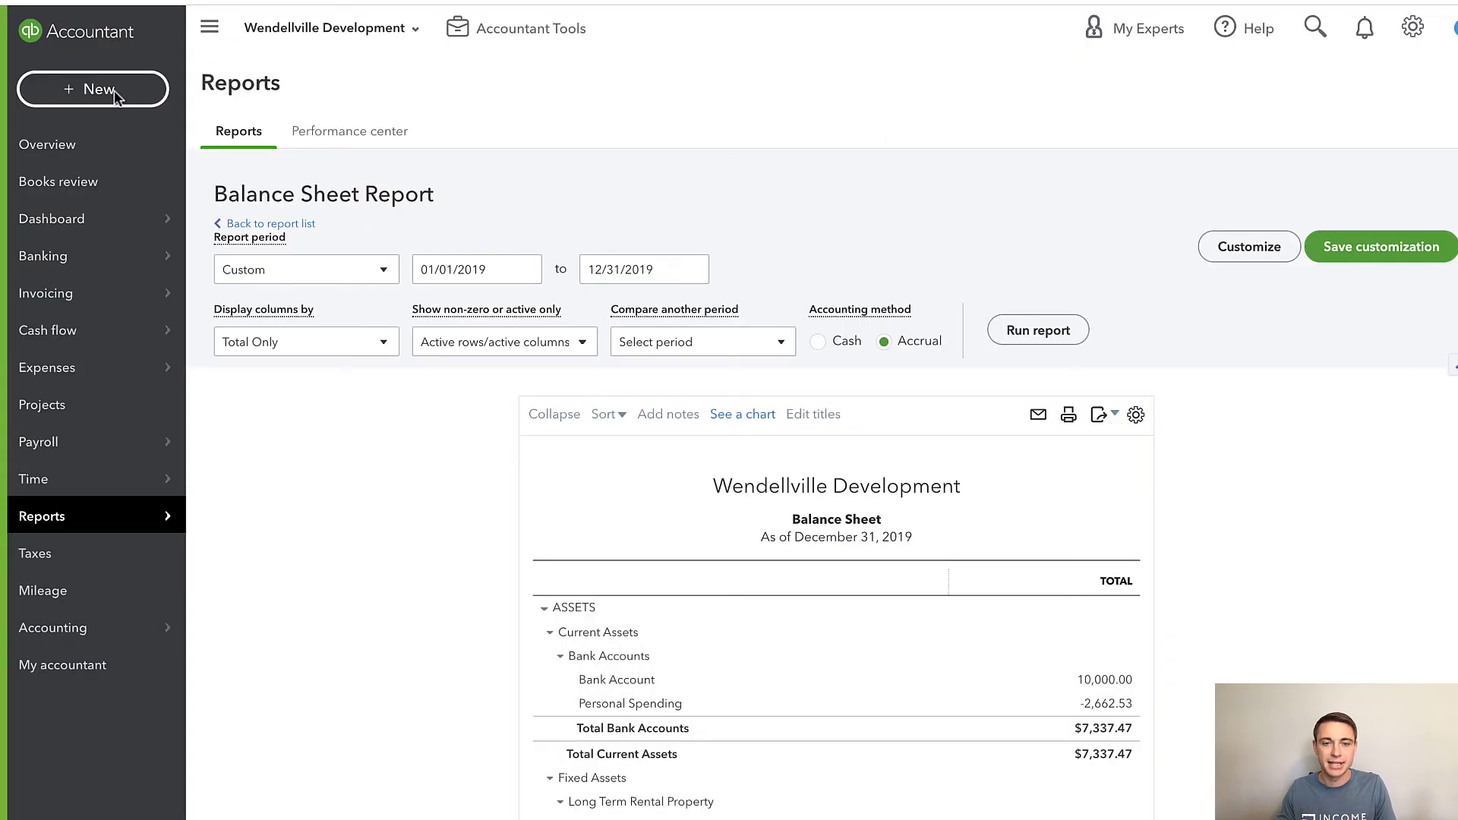
{"action": "left_click", "coordinate": [116, 98]}
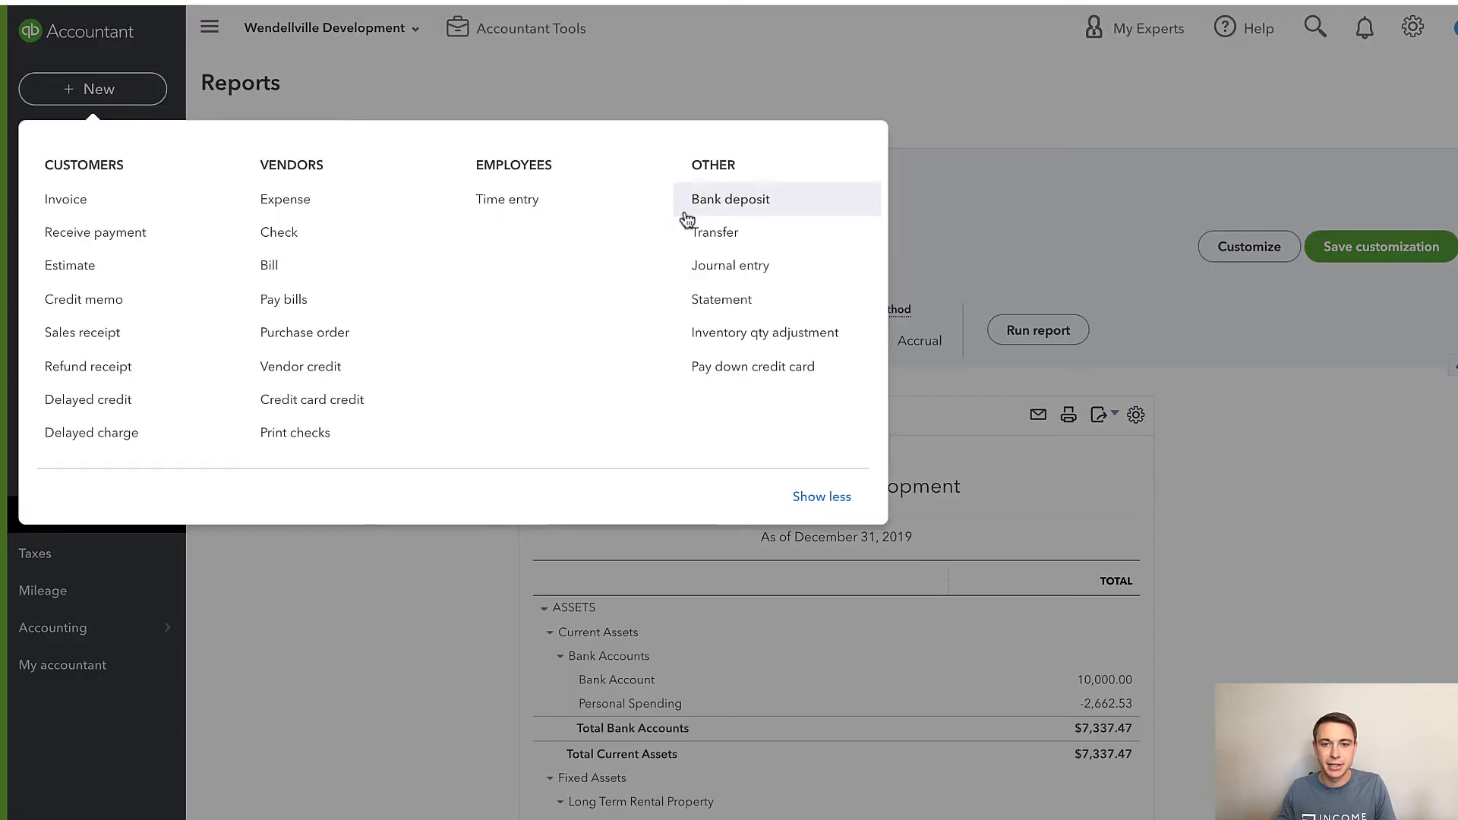
{"action": "left_click", "coordinate": [762, 265]}
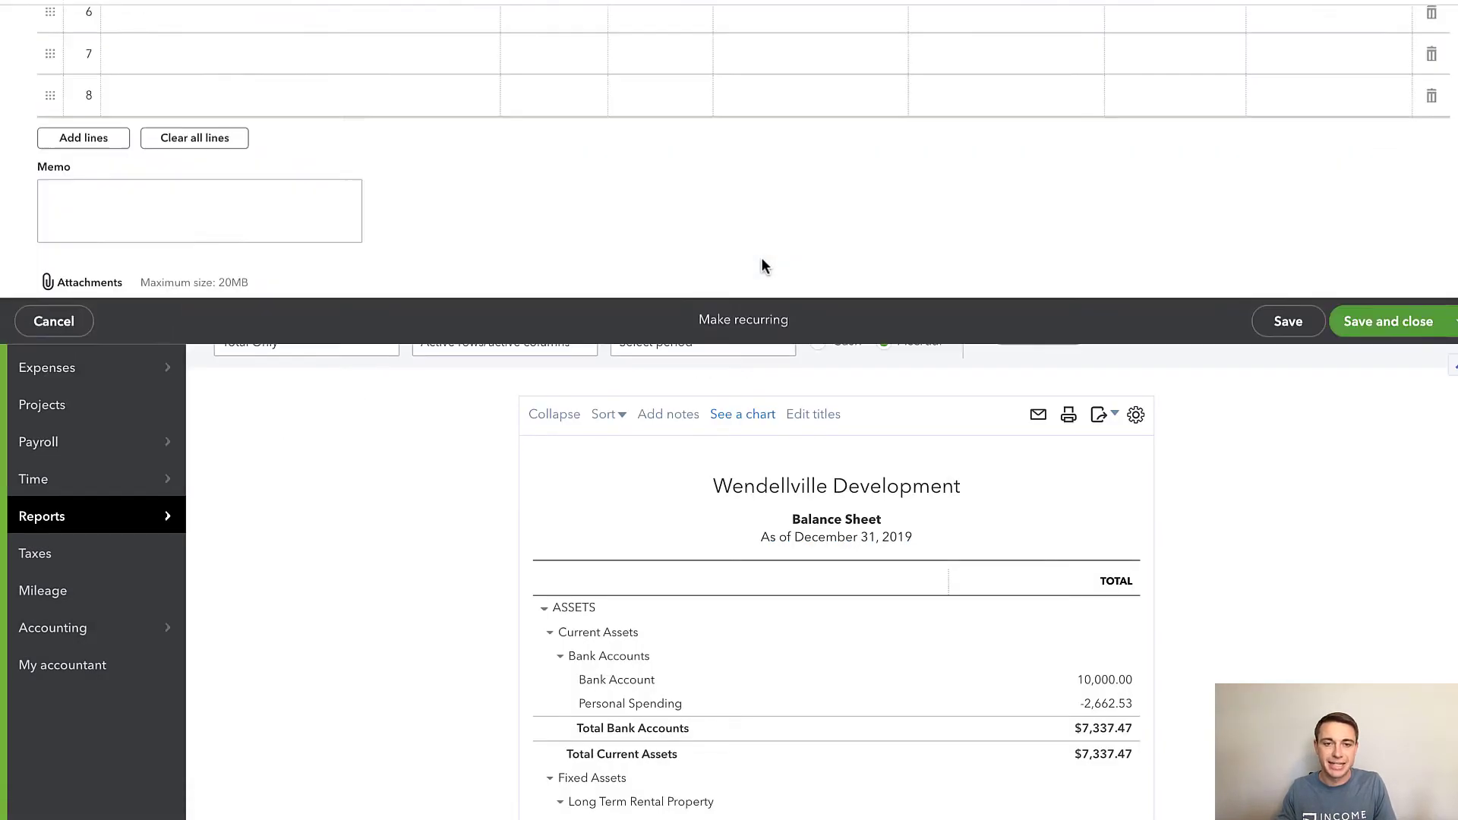
{"action": "key", "text": "ctrl+a"}
{"action": "type", "text": "12/"}
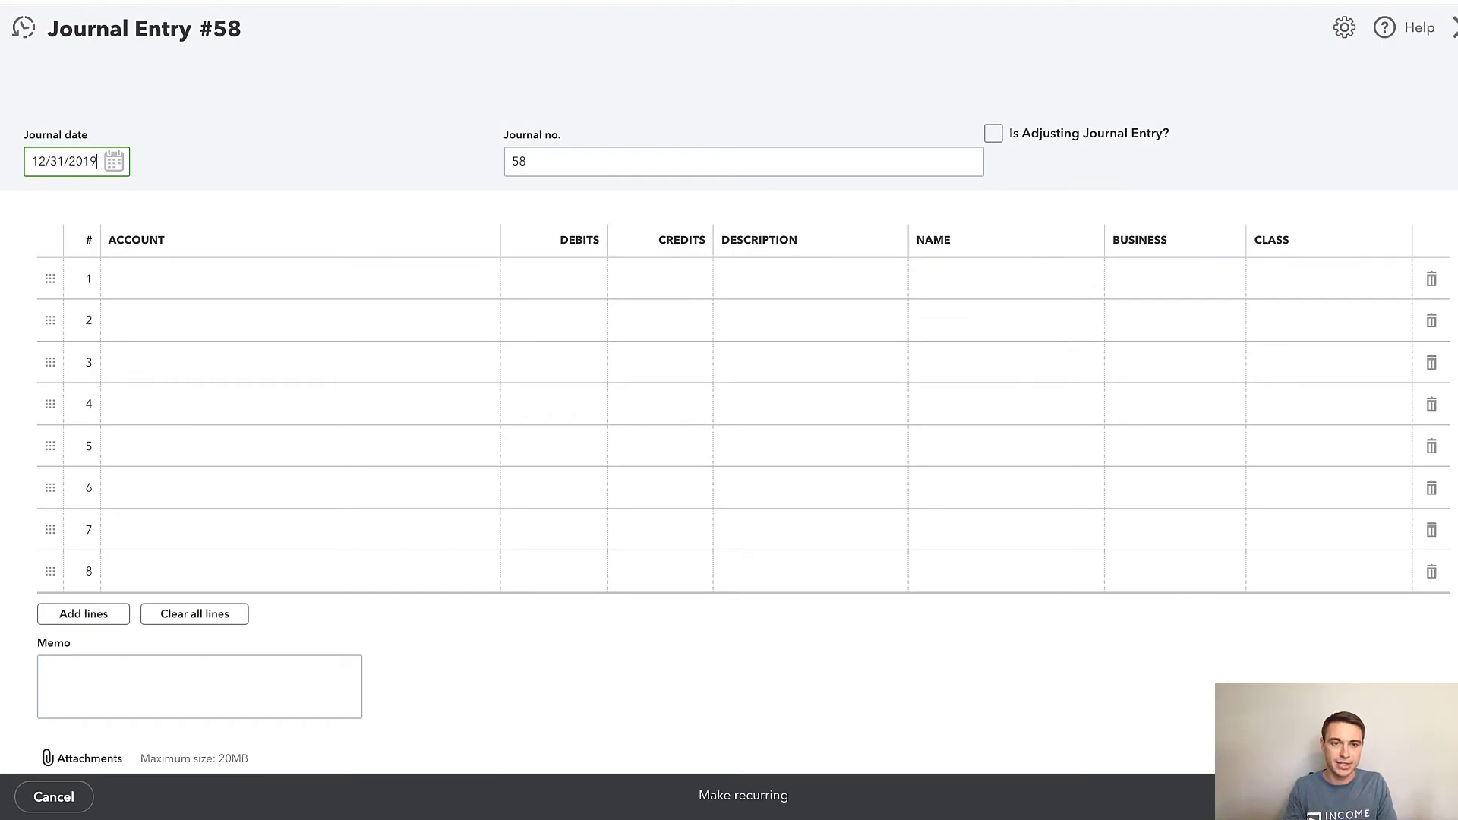
- Debit Personal Spending for 2,662.53 on the journal entry's first line
{"action": "left_click", "coordinate": [281, 271]}
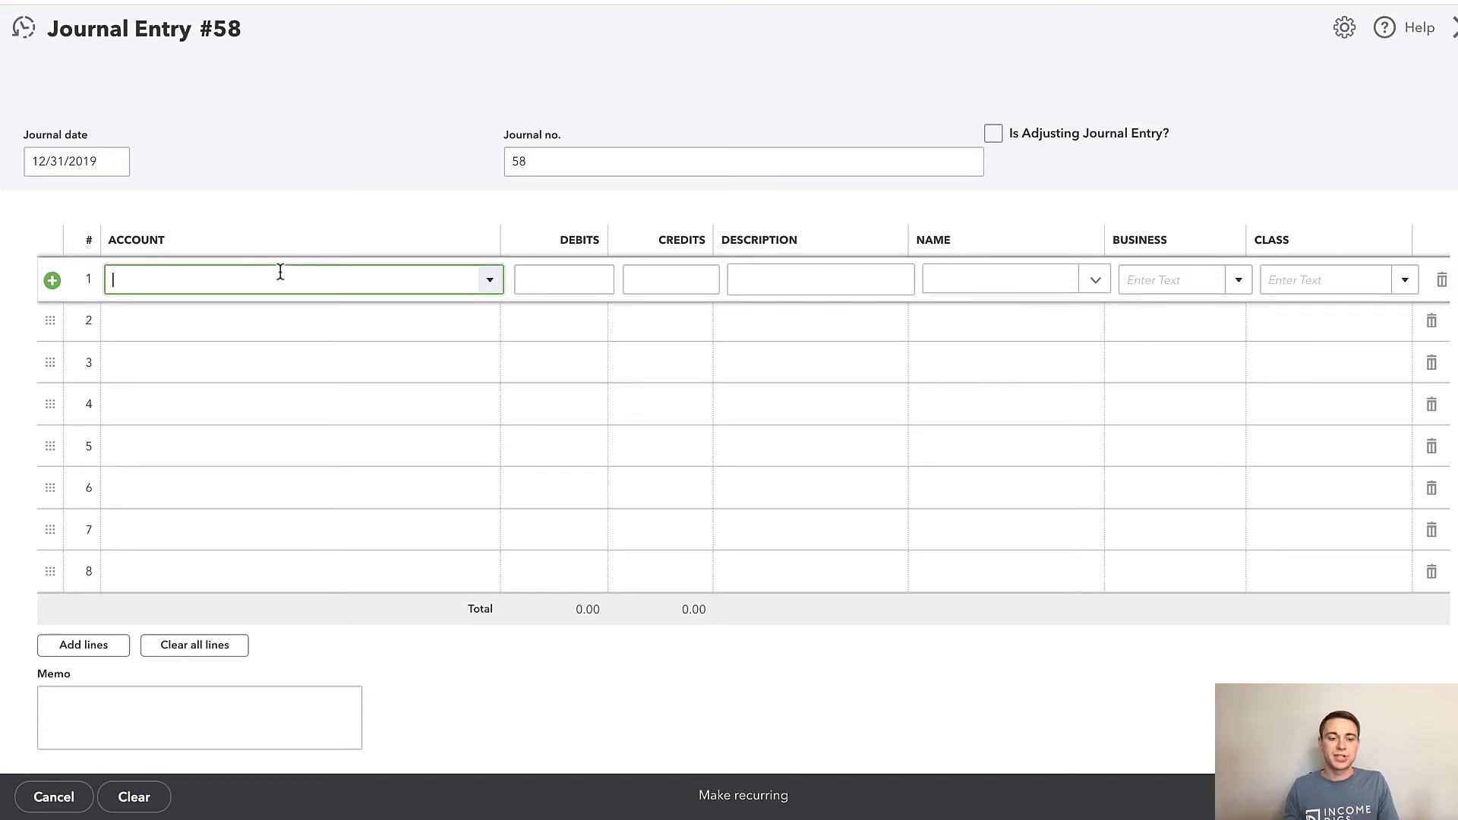
{"action": "type", "text": "personal"}
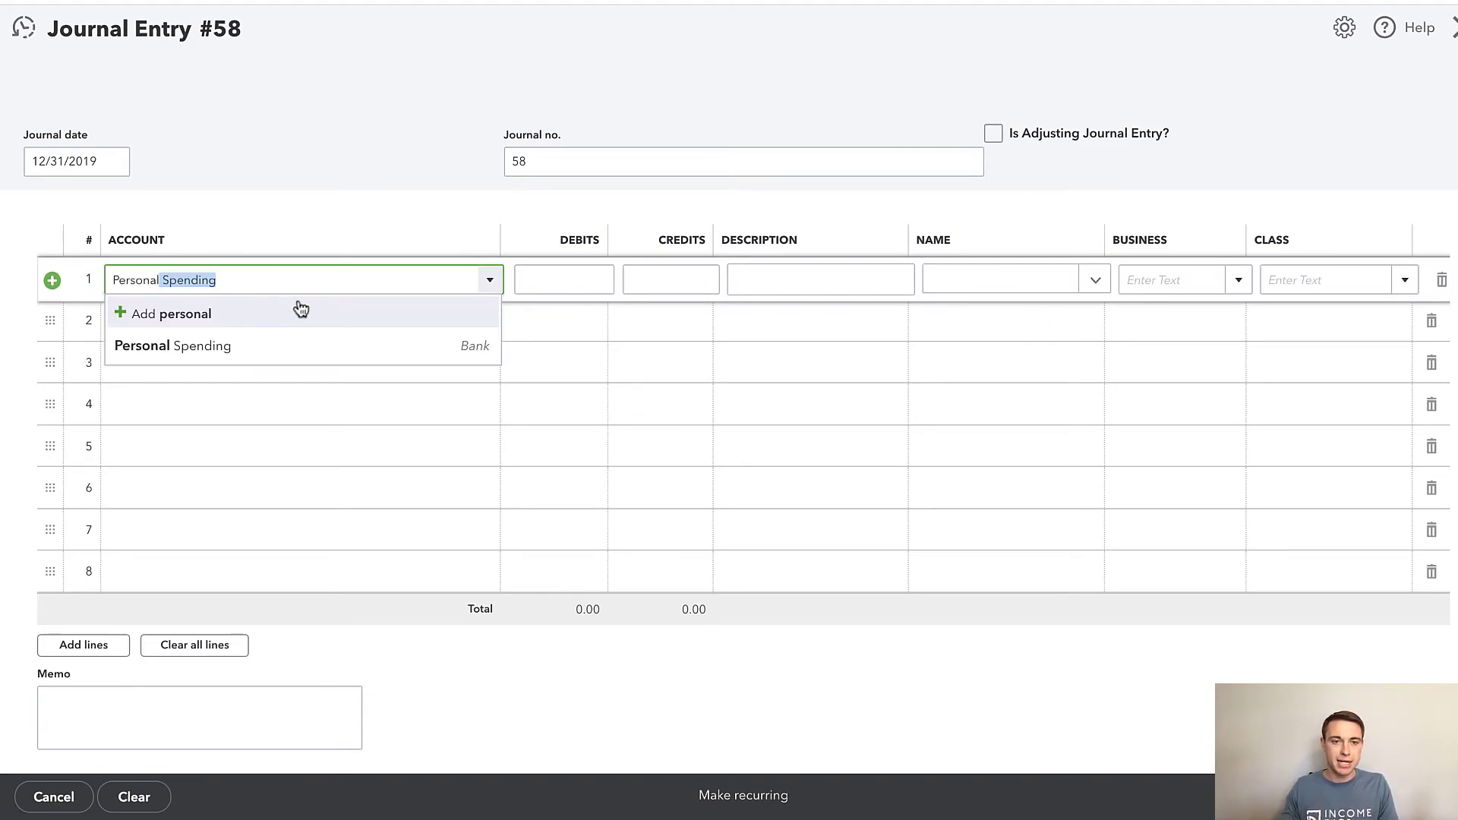
{"action": "left_click", "coordinate": [310, 349]}
{"action": "key", "text": "Tab"}
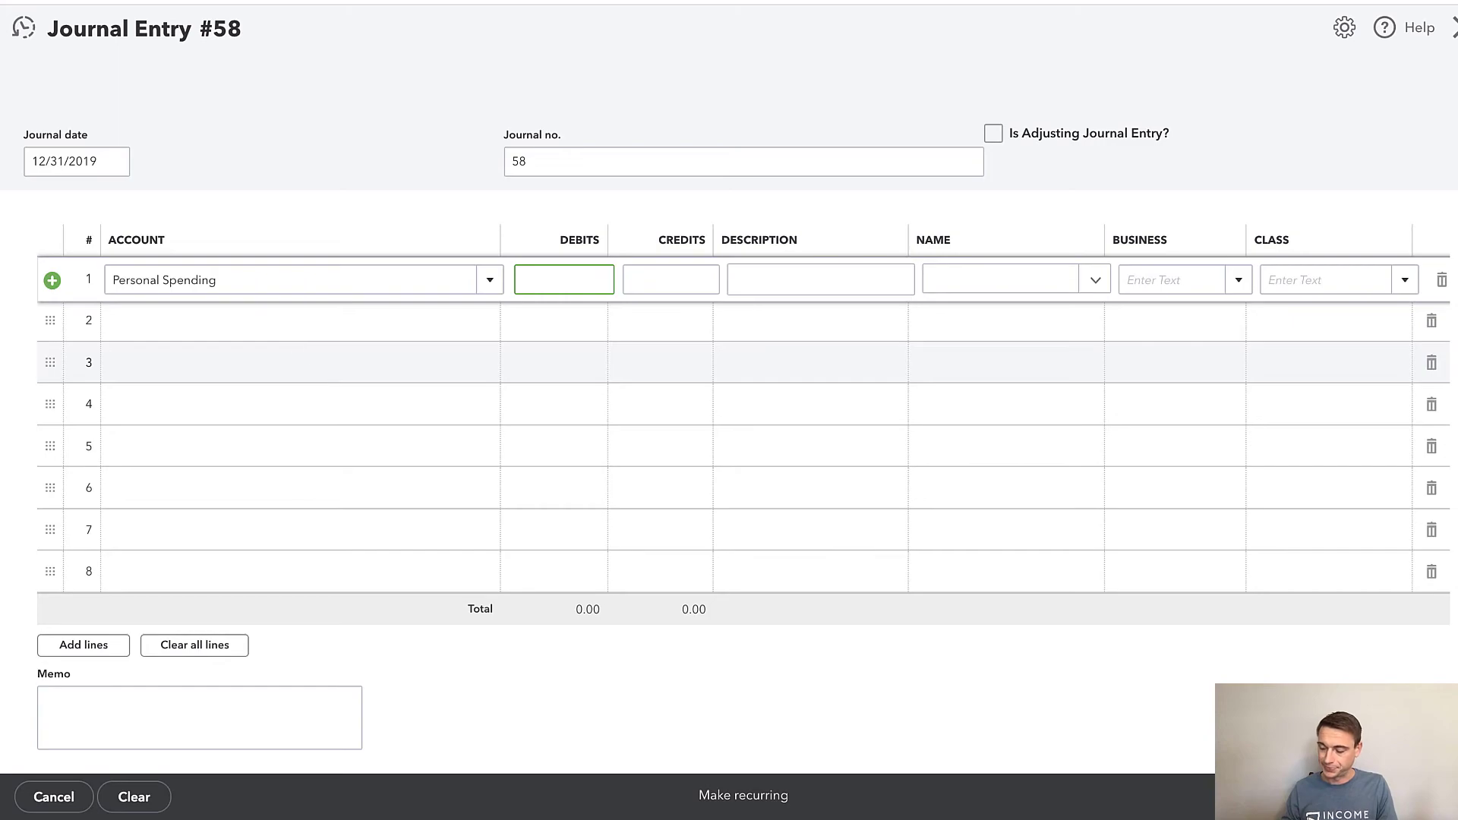
{"action": "type", "text": "2,662.53"}
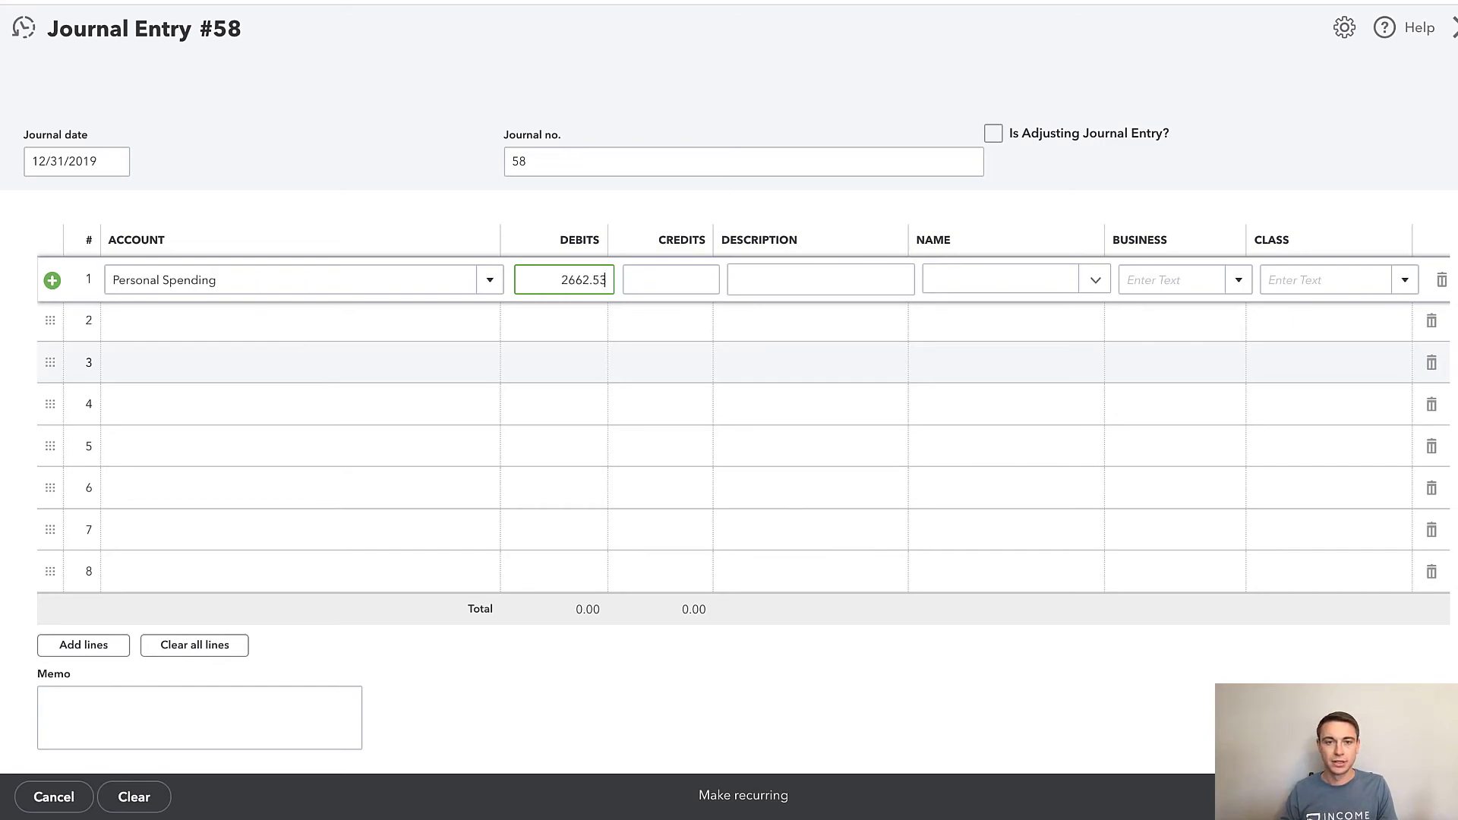
{"action": "key", "text": "Tab"}
- Describe the first journal line as Reconcile Personal Spending and open the second line for account entry
{"action": "left_click", "coordinate": [815, 278]}
{"action": "type", "text": "Reclass"}
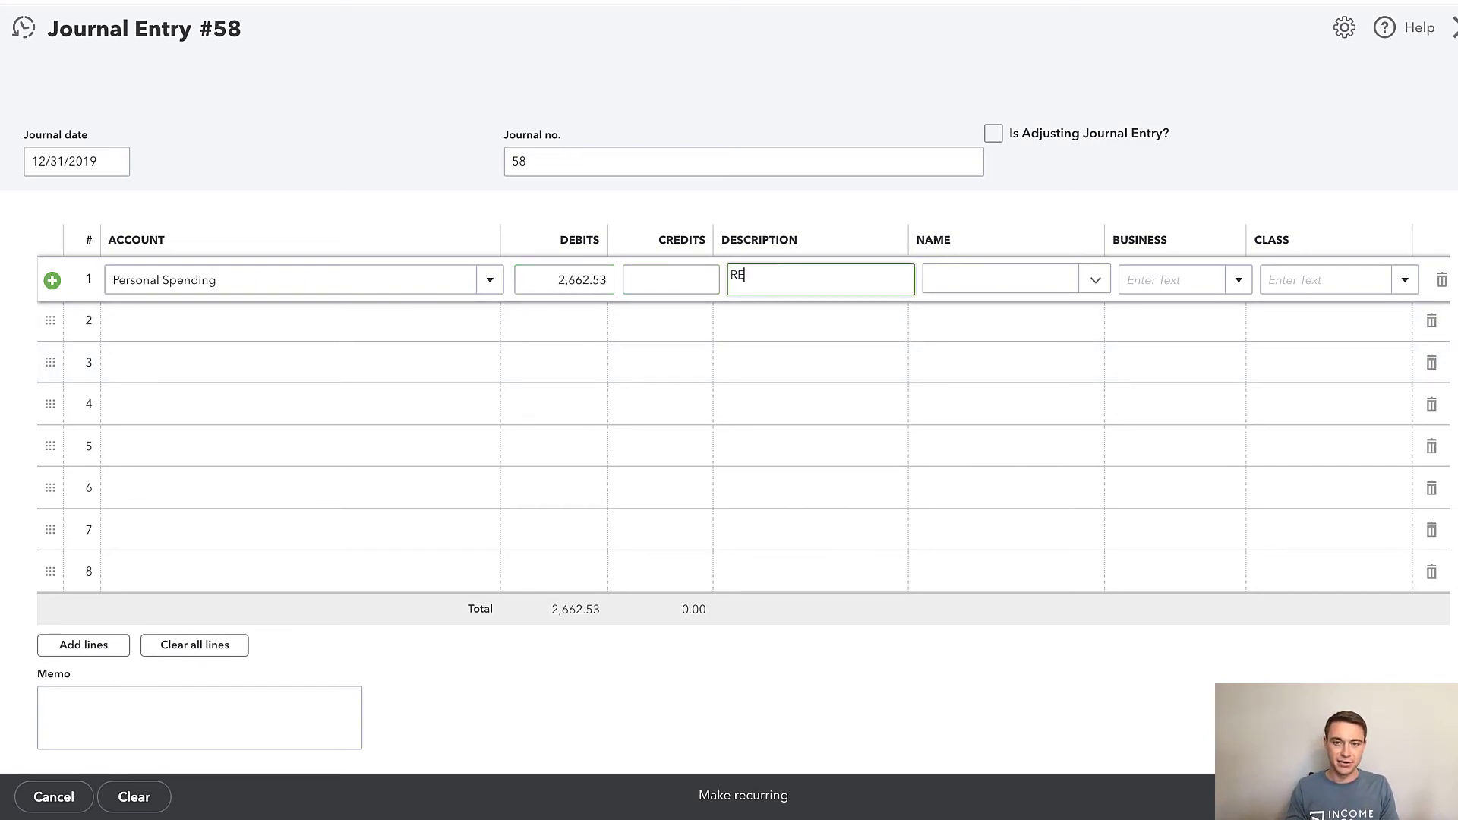
{"action": "key", "text": "ctrl+a"}
{"action": "type", "text": "Recon"}
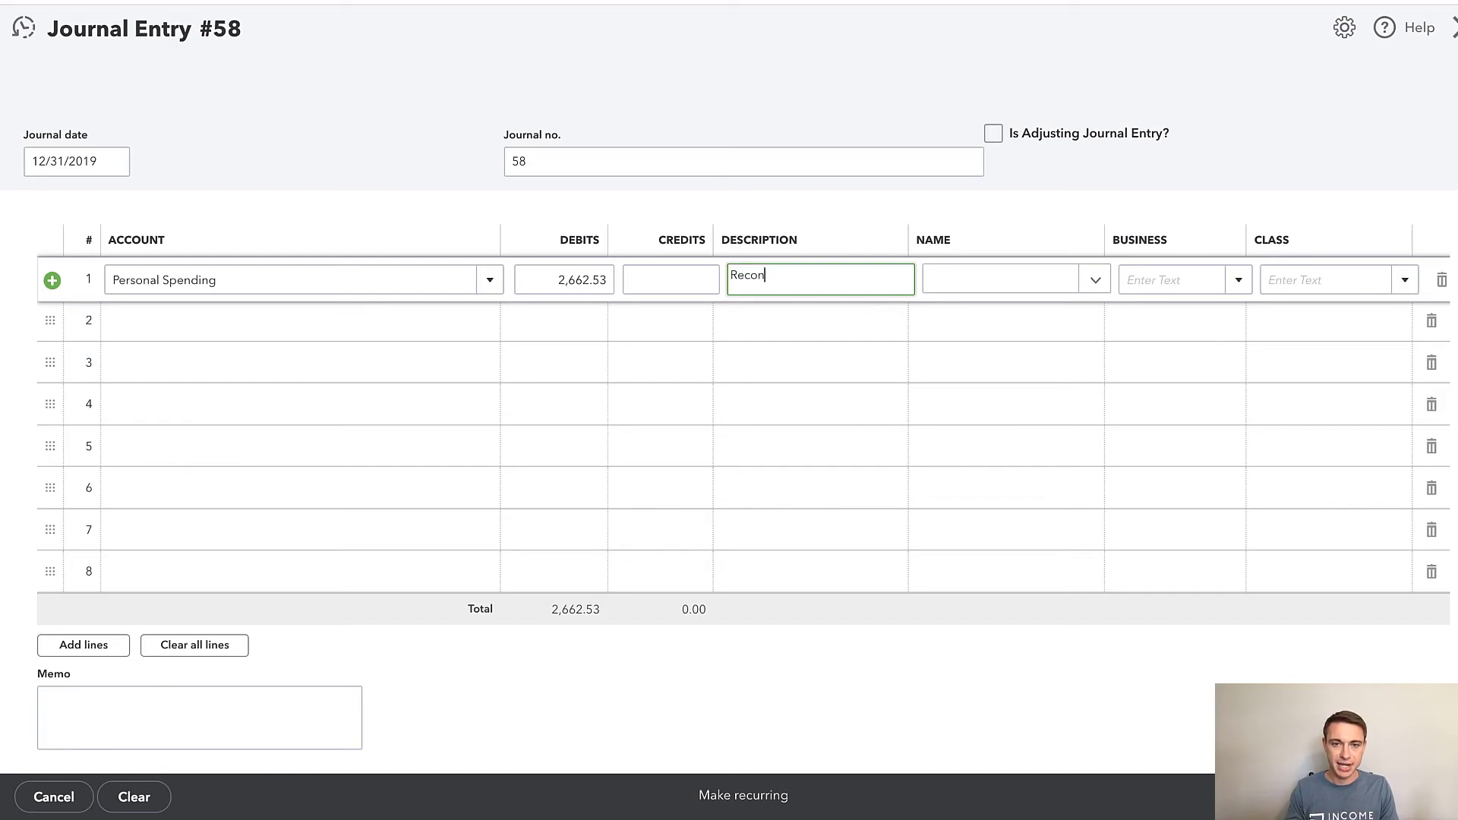
{"action": "type", "text": "cile Personal Spending"}
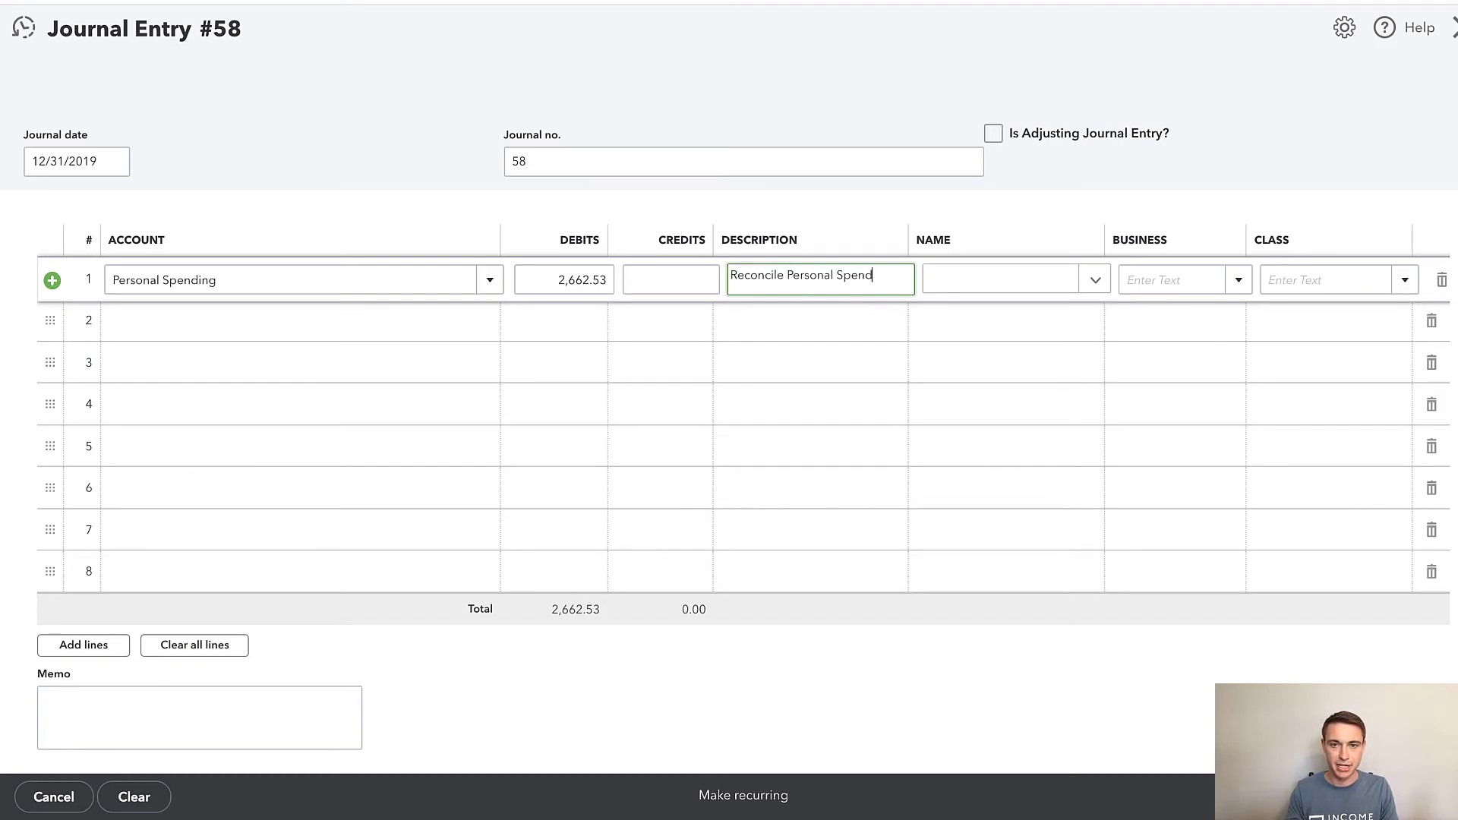
{"action": "left_click", "coordinate": [307, 319]}
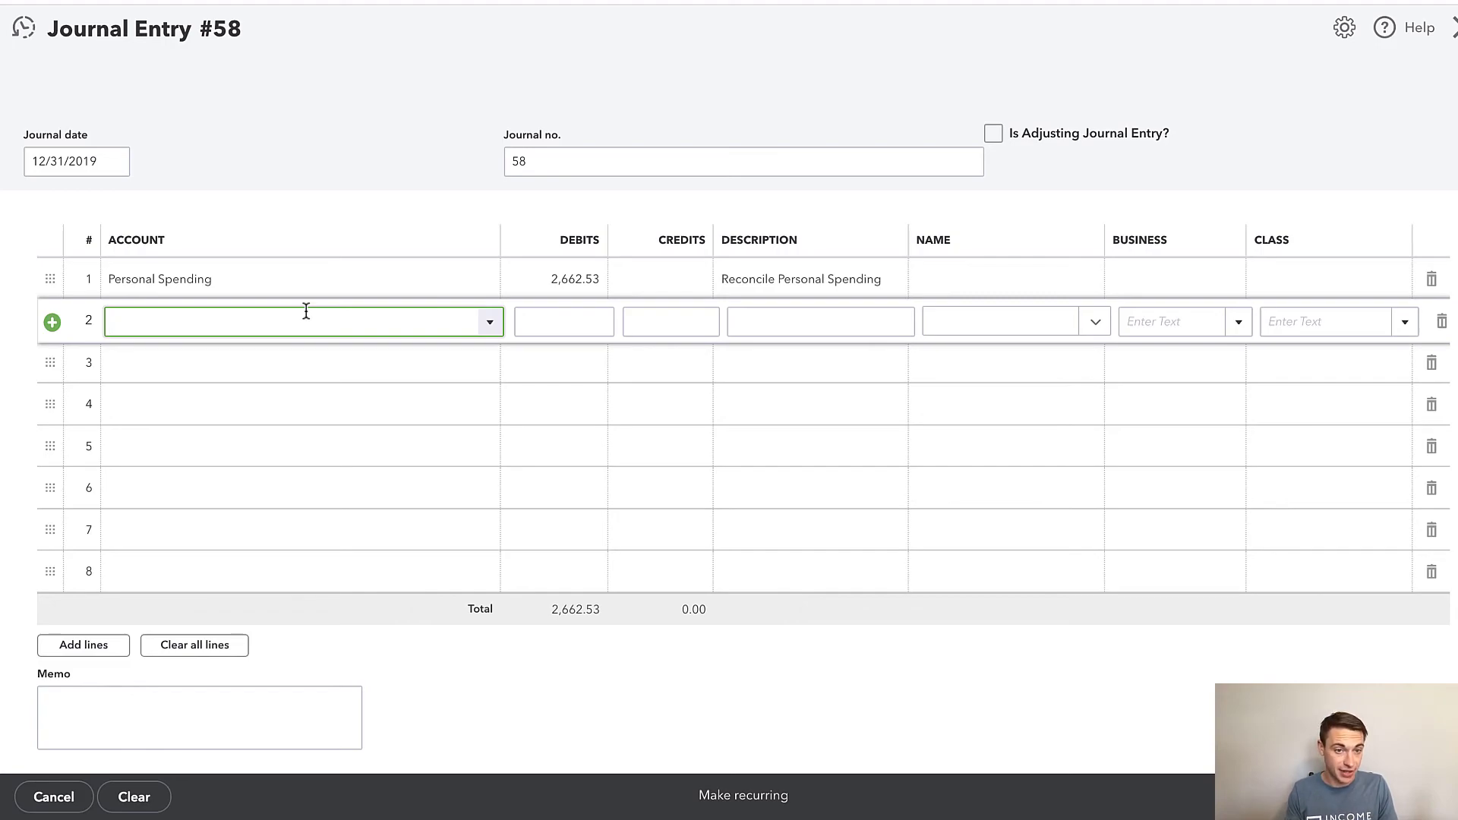
- Credit 2,662.53 to the first owner's sub-account under Owner's Contributions/ Distributions on the second line and save the journal entry without classes
{"action": "type", "text": "Owner's Contributions/ Distributions"}
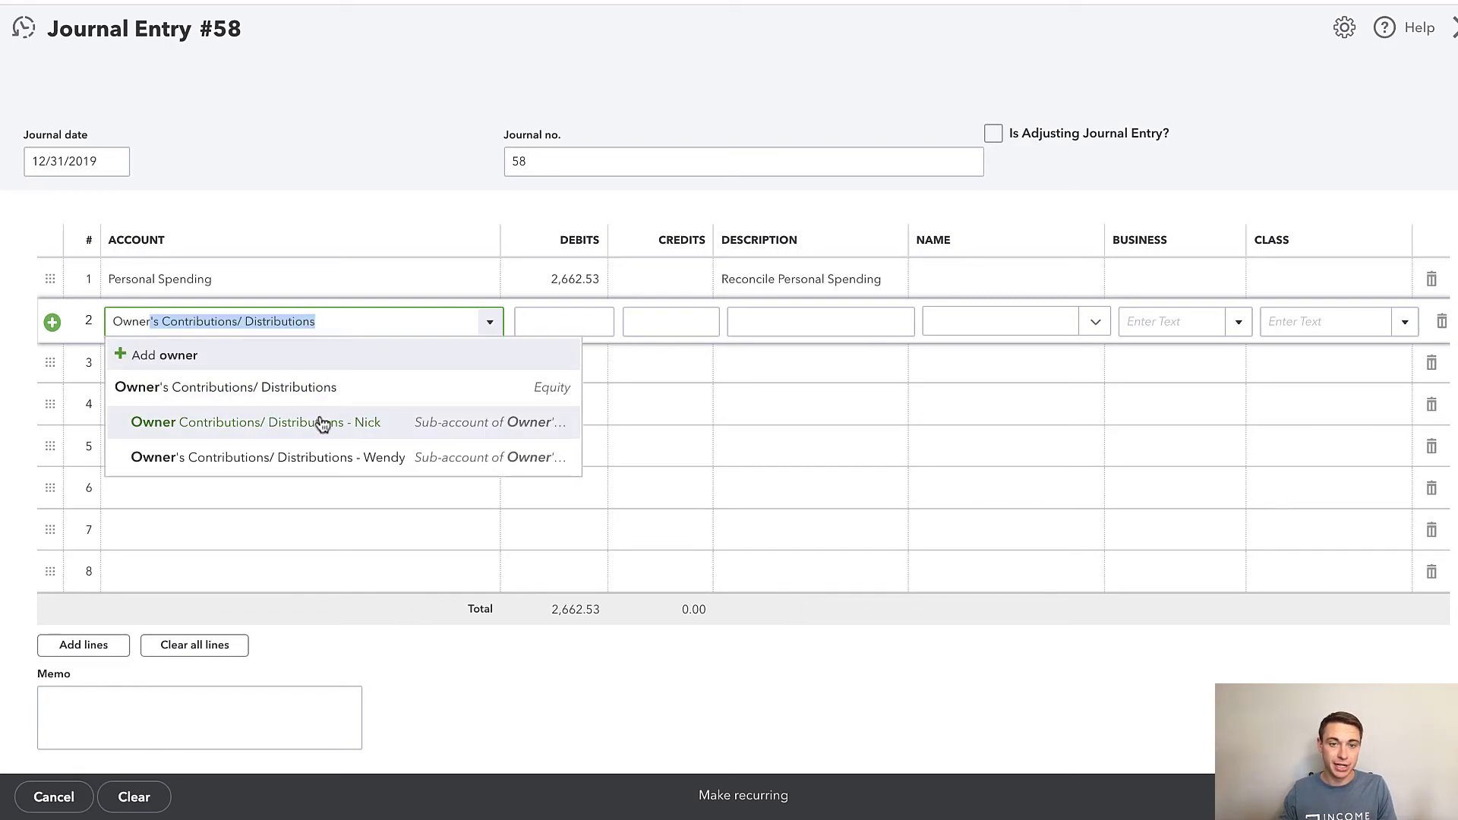
{"action": "left_click", "coordinate": [322, 424]}
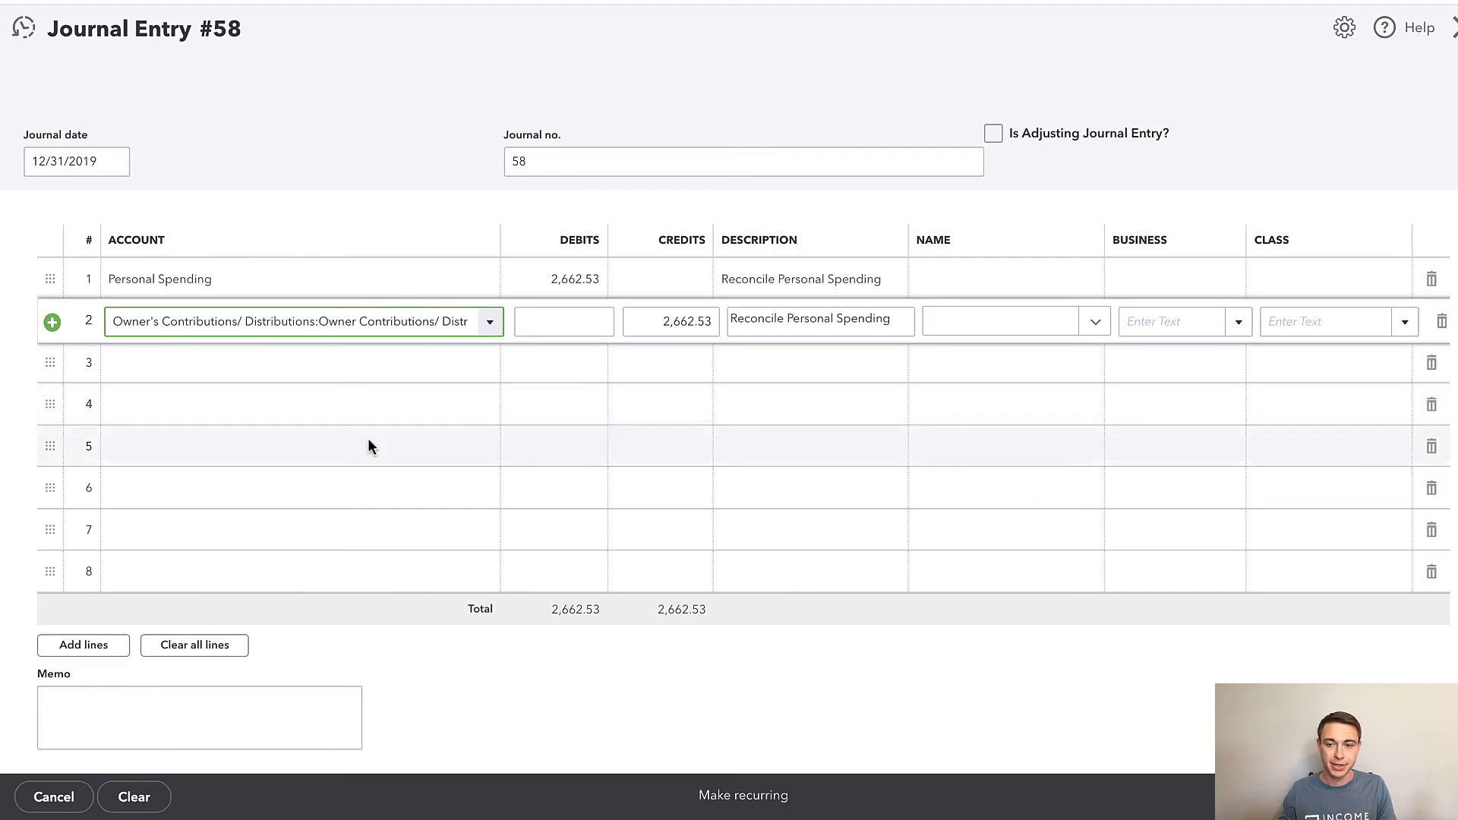
{"action": "key", "text": "ctrl+alt+s"}
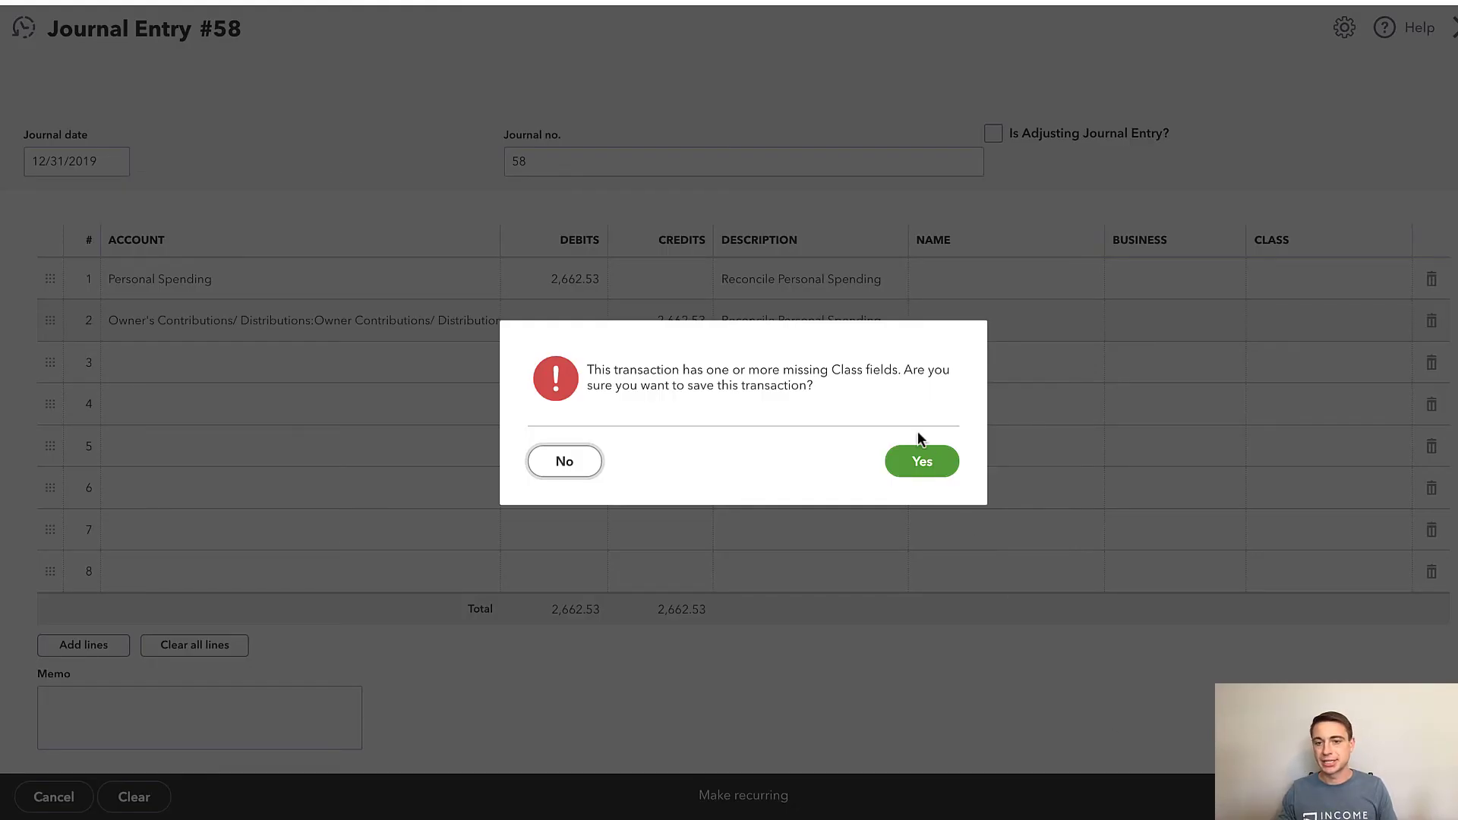
{"action": "left_click", "coordinate": [919, 461]}
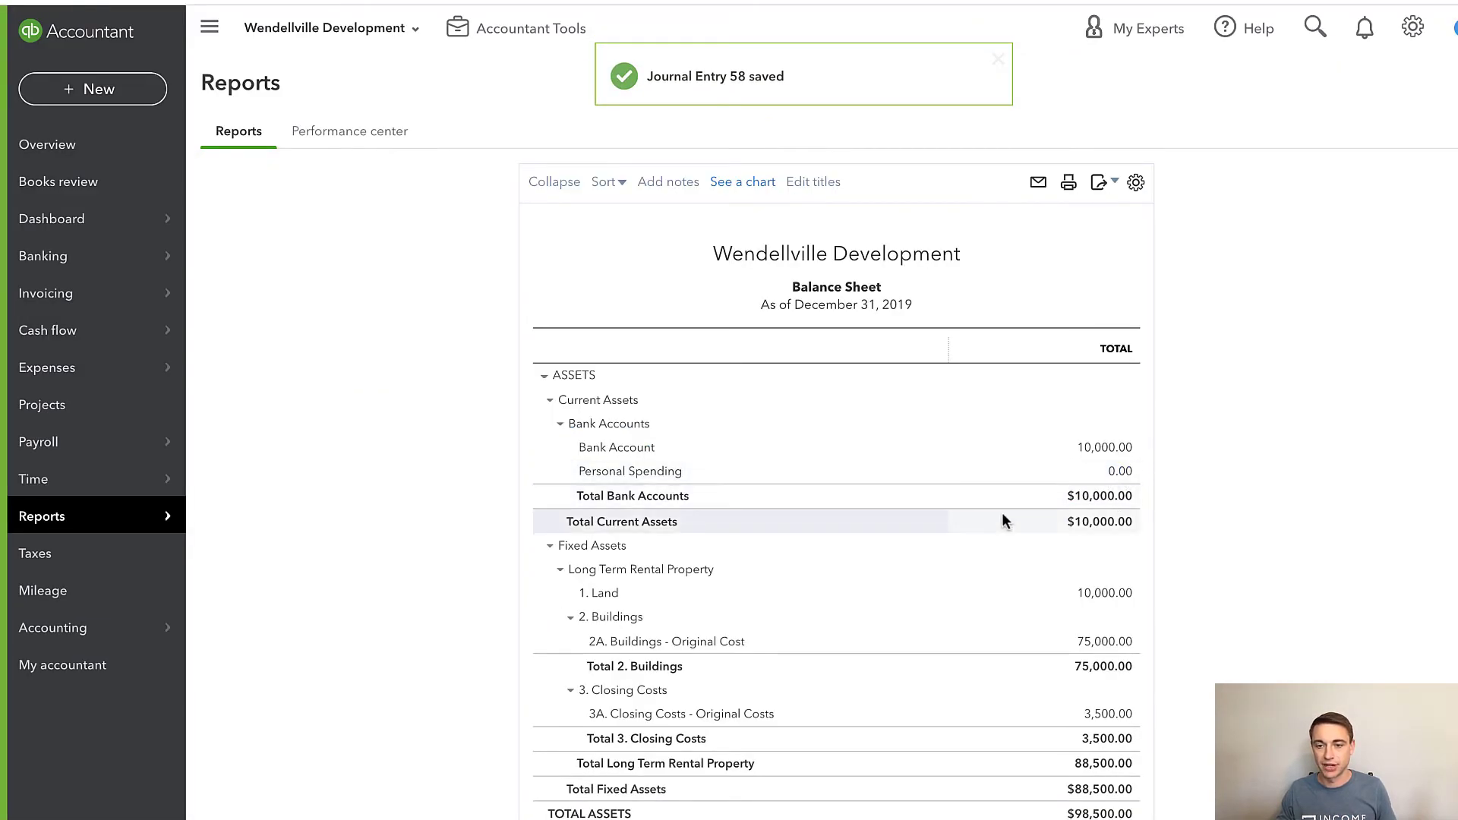
- Limit the Balance Sheet to non-zero rows, rerun the report and review its owner contribution balances
{"action": "scroll", "coordinate": [1001, 515], "scroll_direction": "down", "scroll_amount": 7}
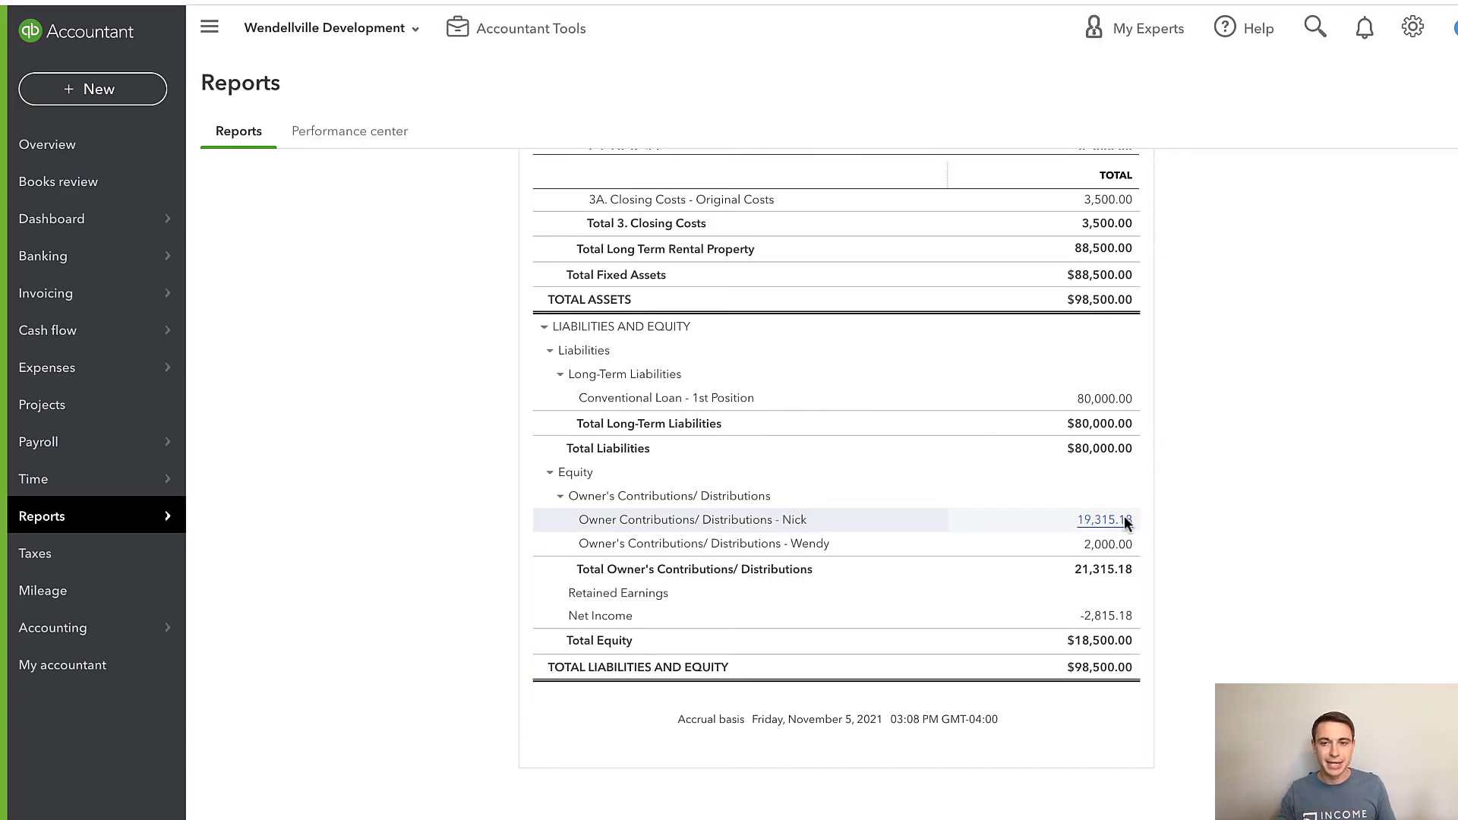
{"action": "scroll", "coordinate": [1141, 517], "scroll_direction": "up", "scroll_amount": 5}
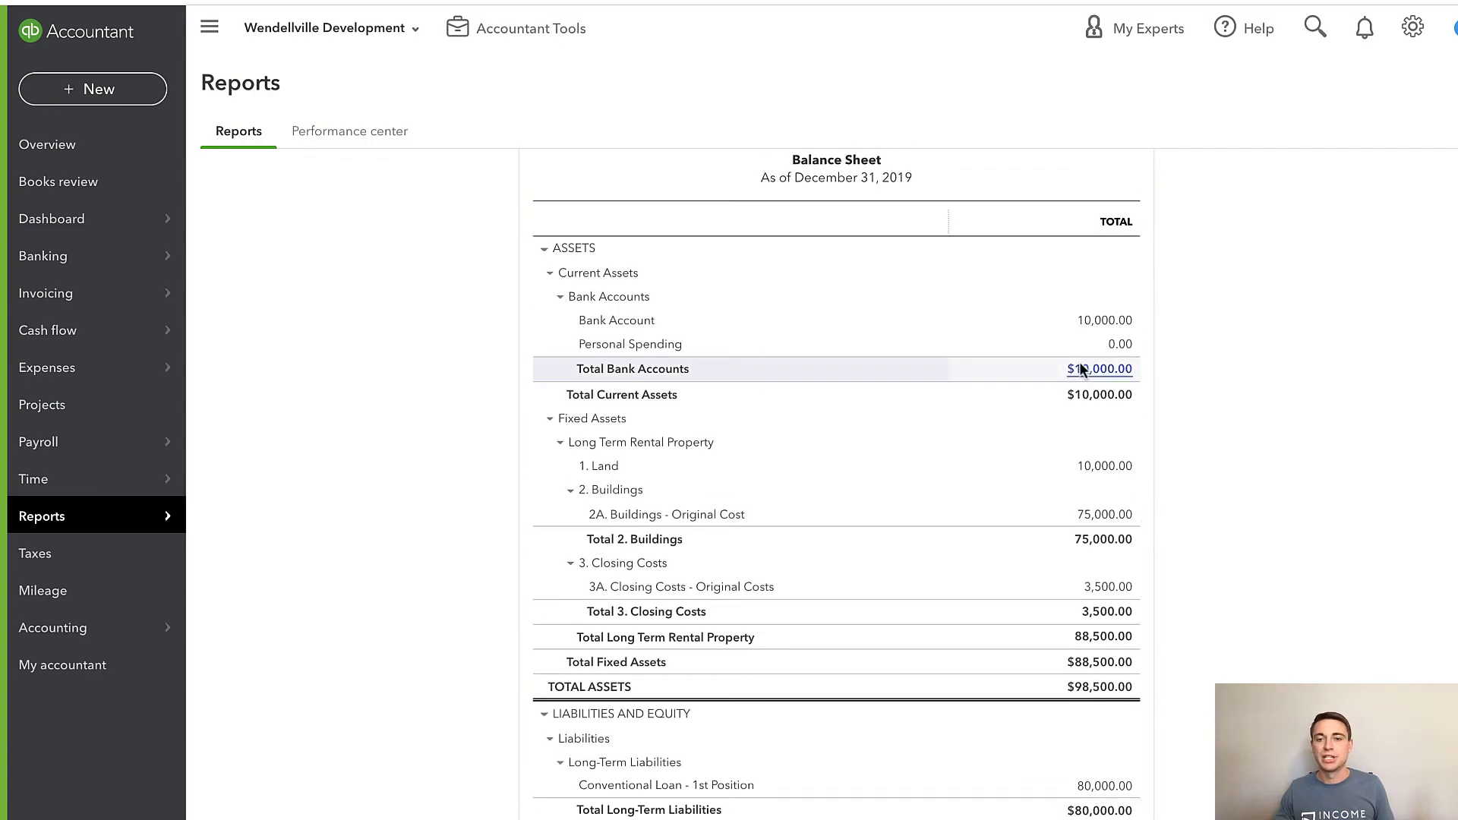
{"action": "scroll", "coordinate": [1189, 443], "scroll_direction": "up", "scroll_amount": 3}
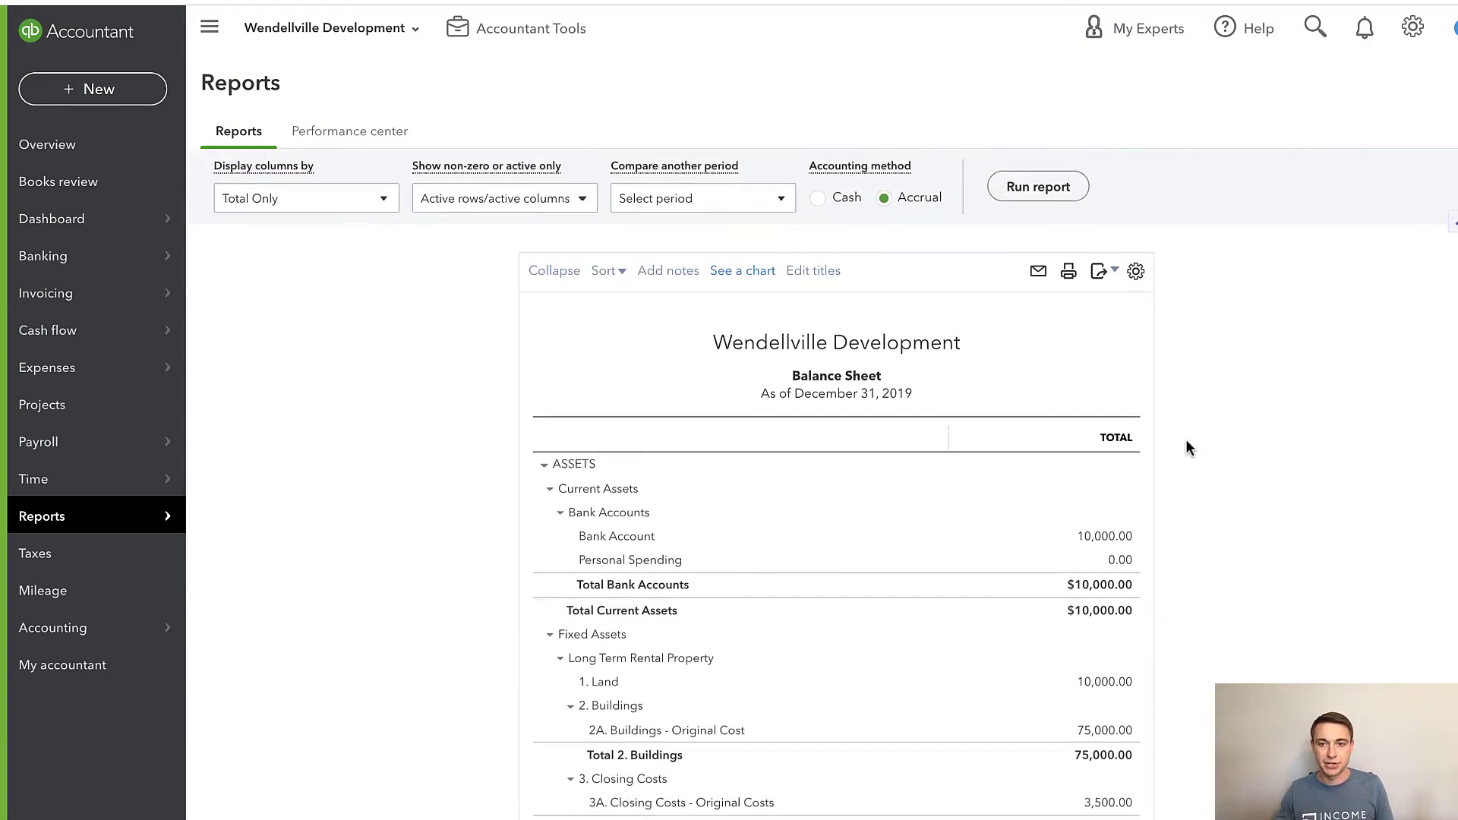
{"action": "scroll", "coordinate": [1189, 448], "scroll_direction": "up", "scroll_amount": 1}
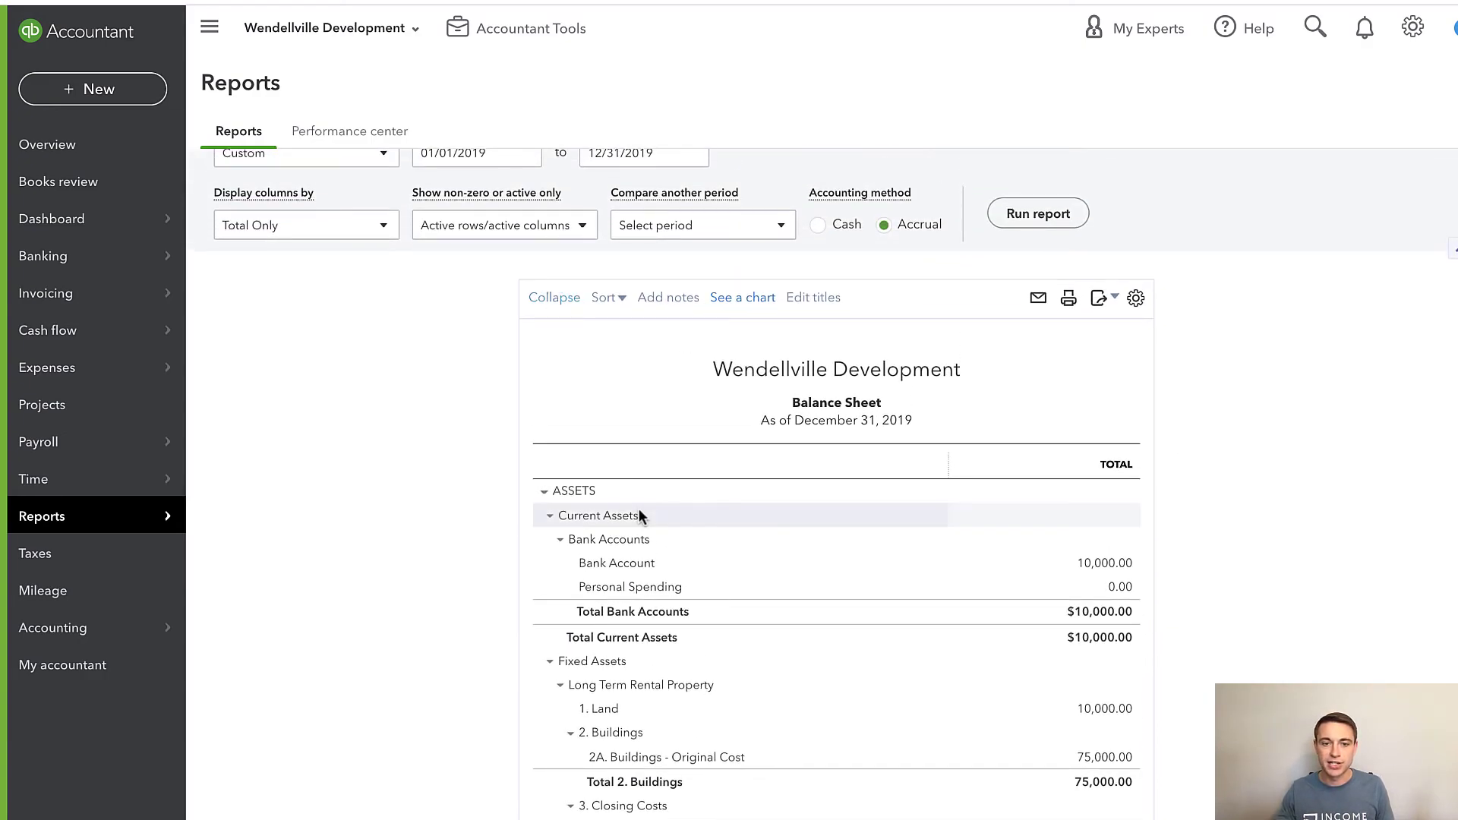
{"action": "left_click", "coordinate": [479, 231]}
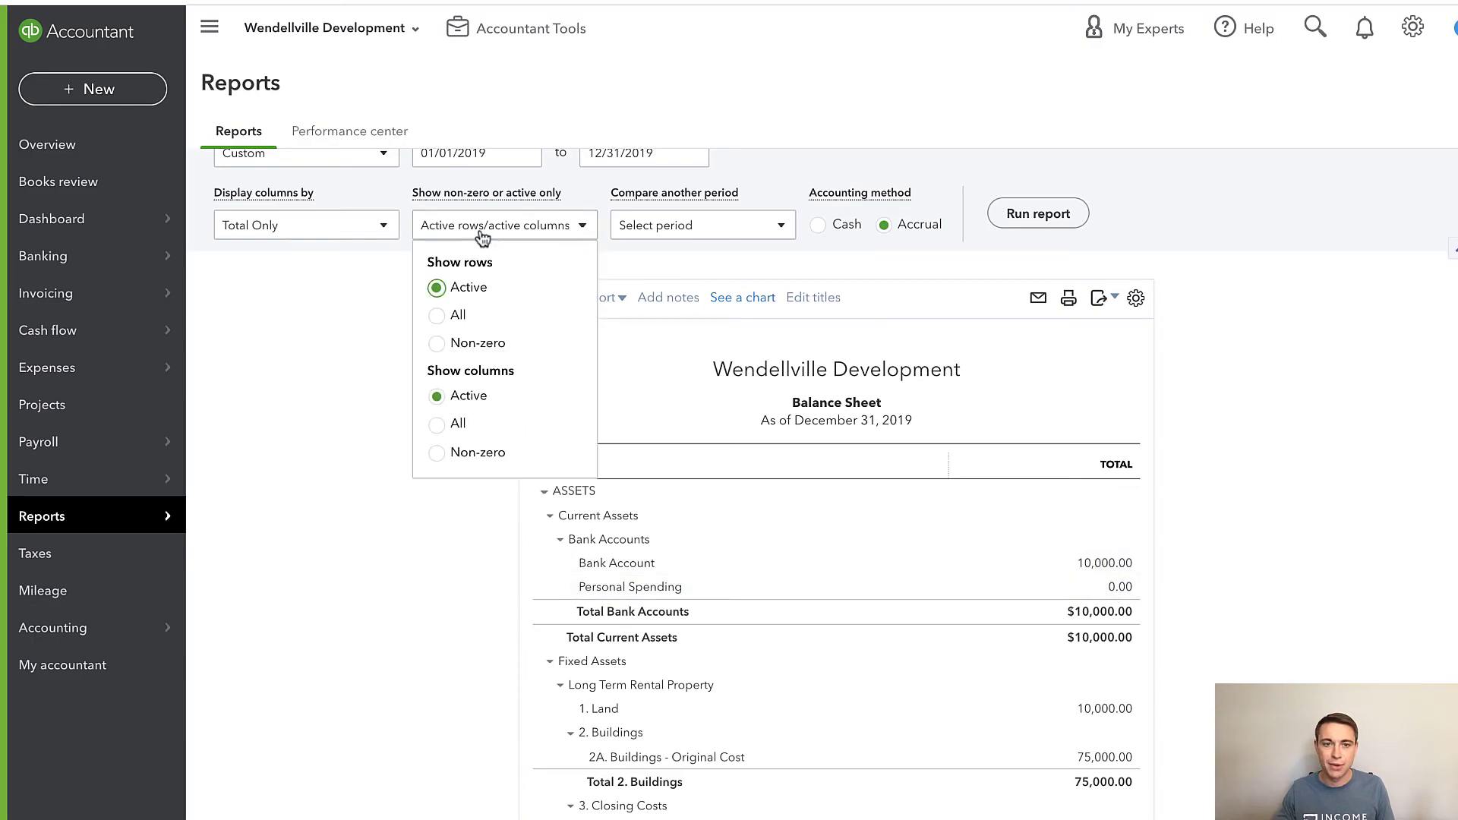
{"action": "left_click", "coordinate": [436, 344]}
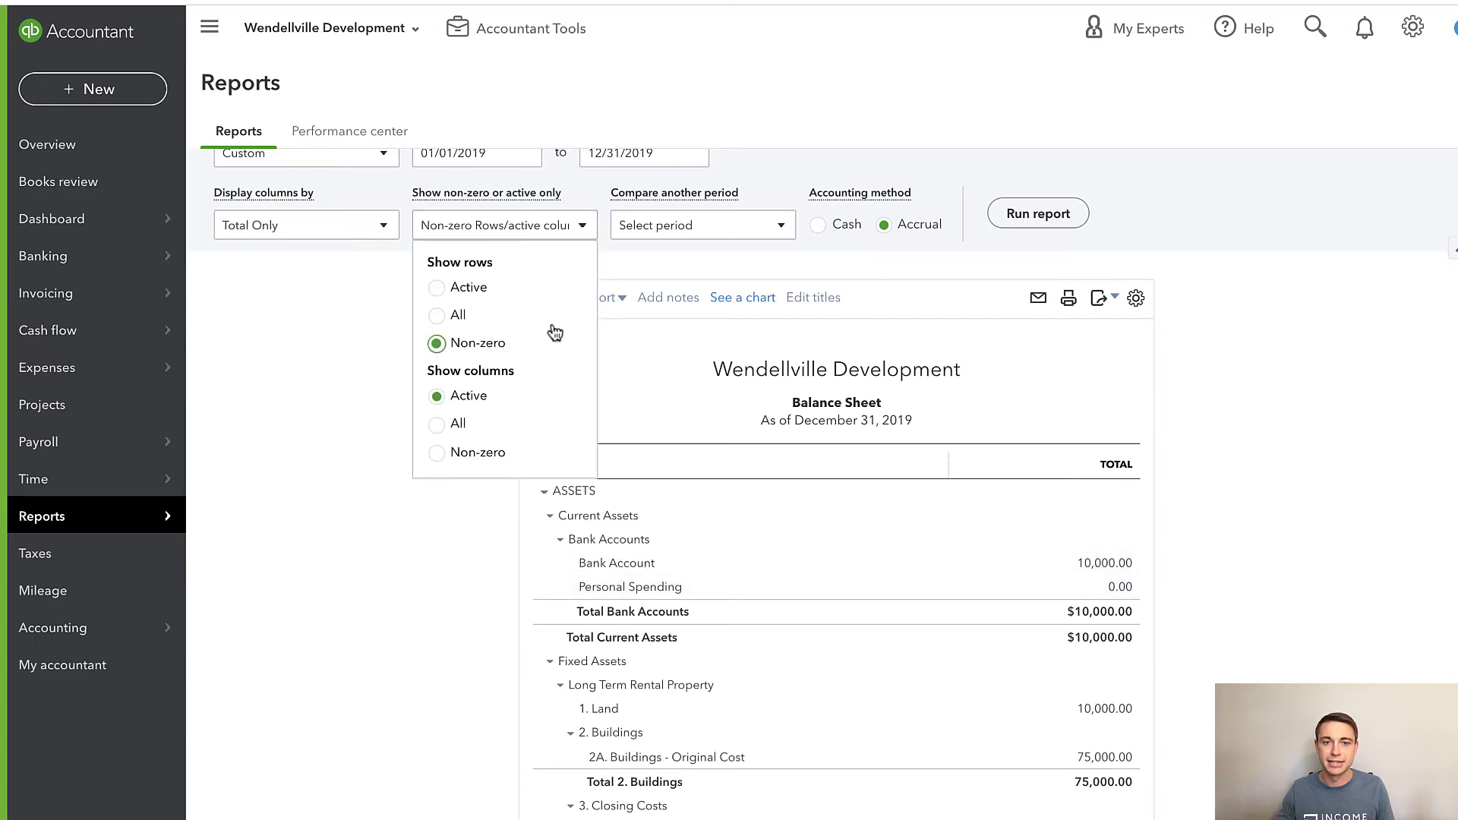
{"action": "left_click", "coordinate": [1037, 214]}
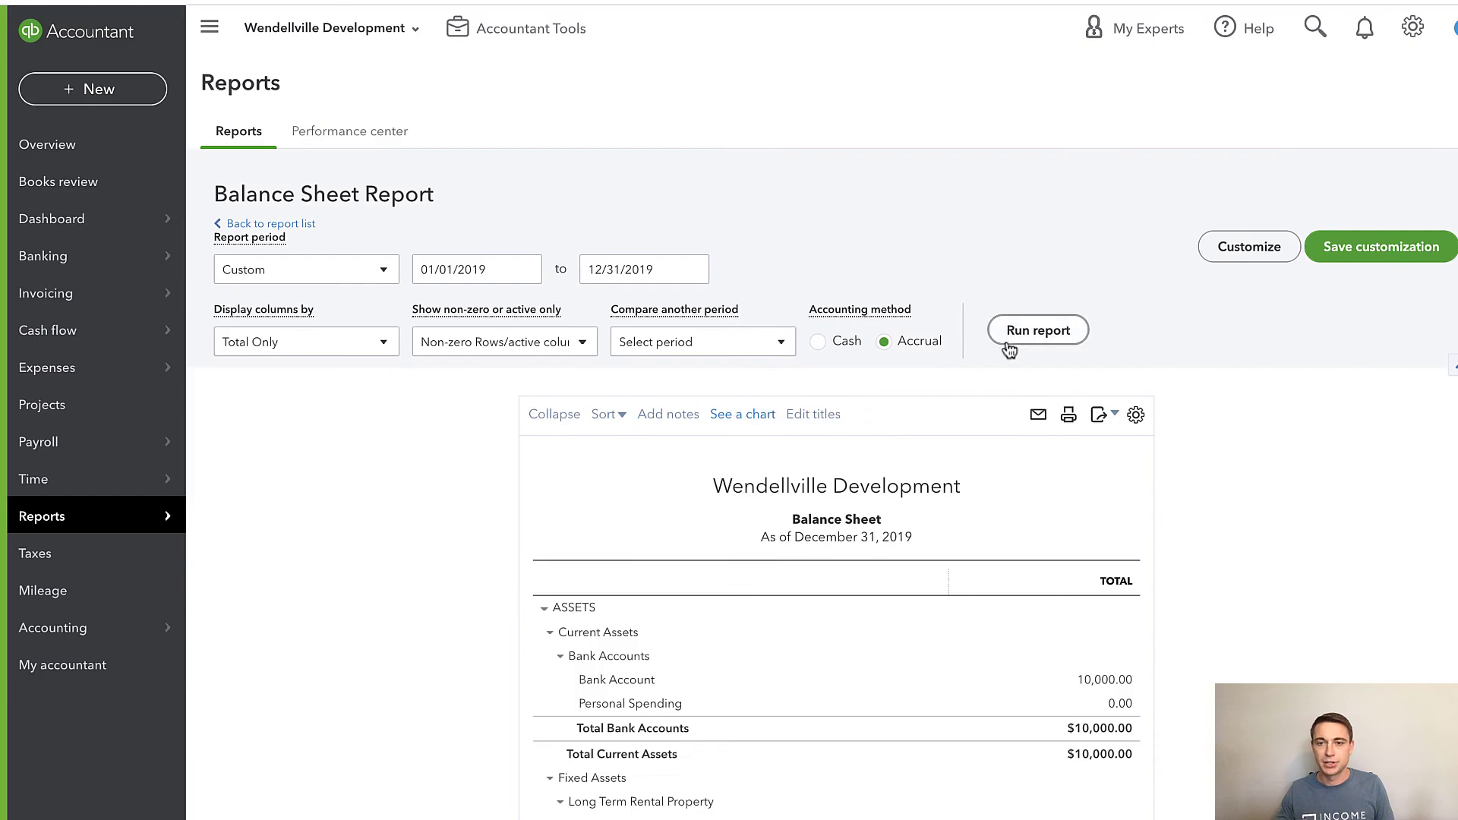
{"action": "left_click", "coordinate": [1026, 331]}
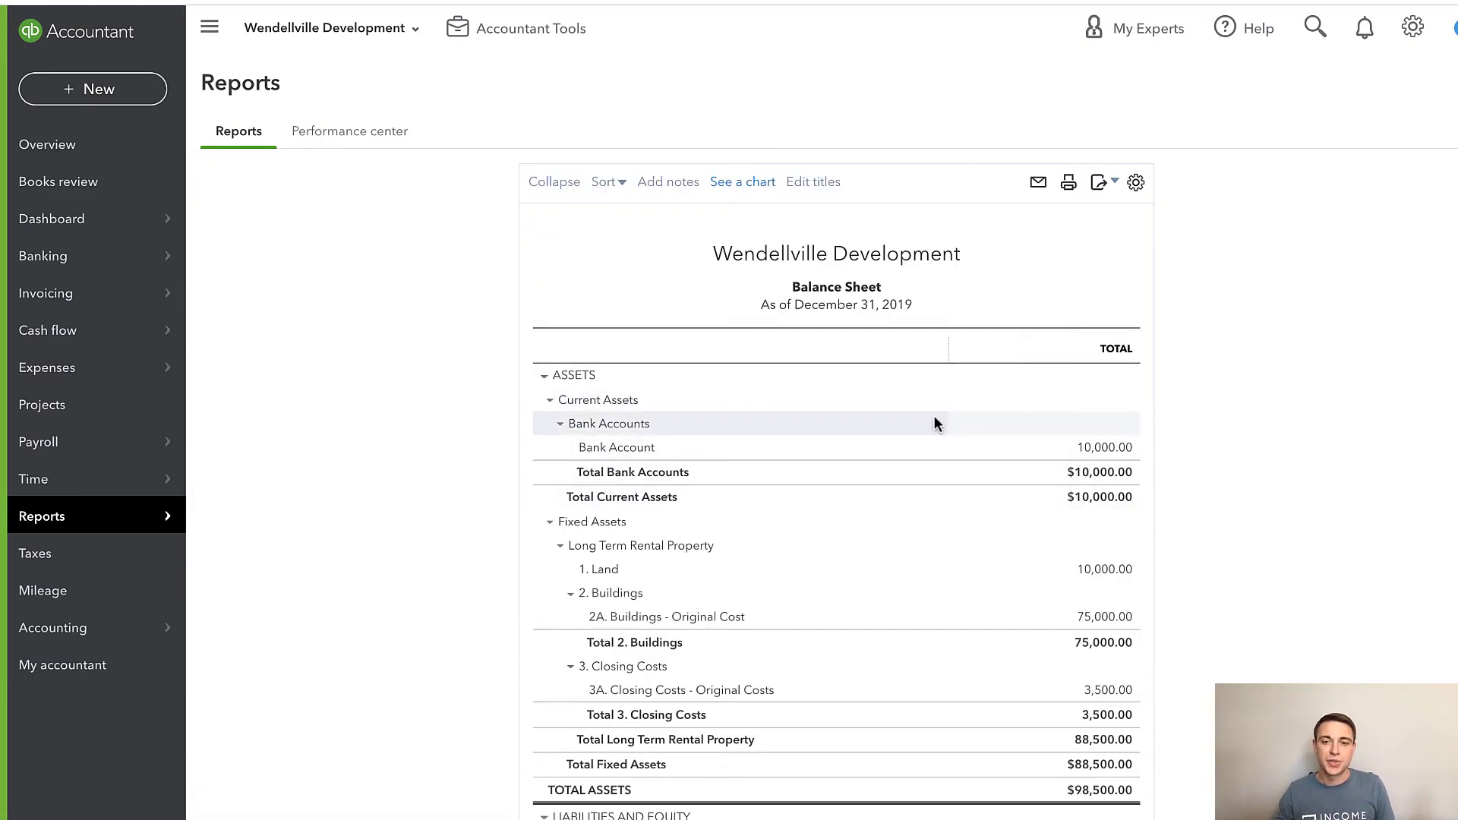
{"action": "scroll", "coordinate": [934, 419], "scroll_direction": "down", "scroll_amount": 5}
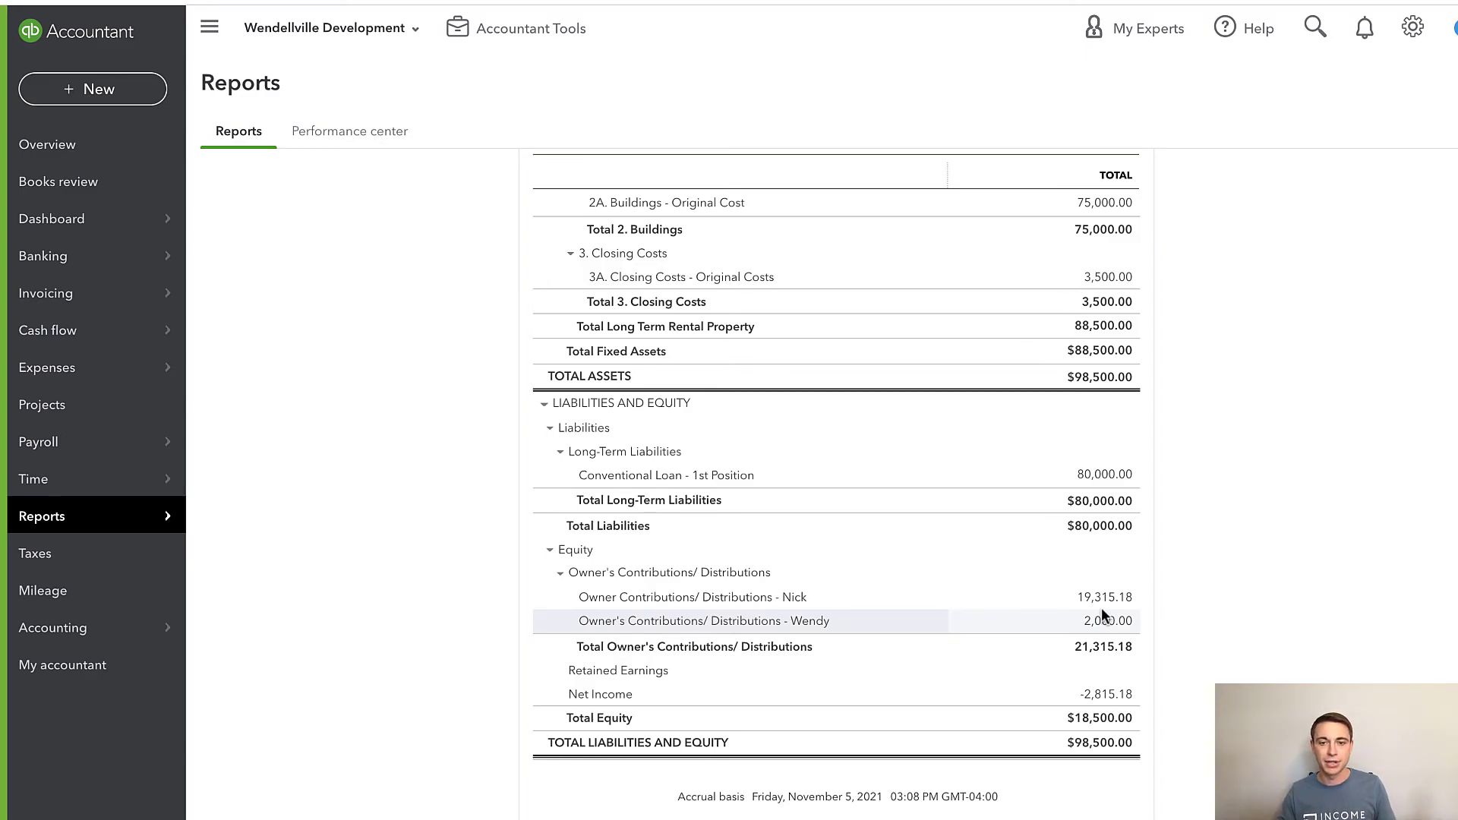
- Start a new expense with Bank Account as the payment account
{"action": "left_click", "coordinate": [112, 93]}
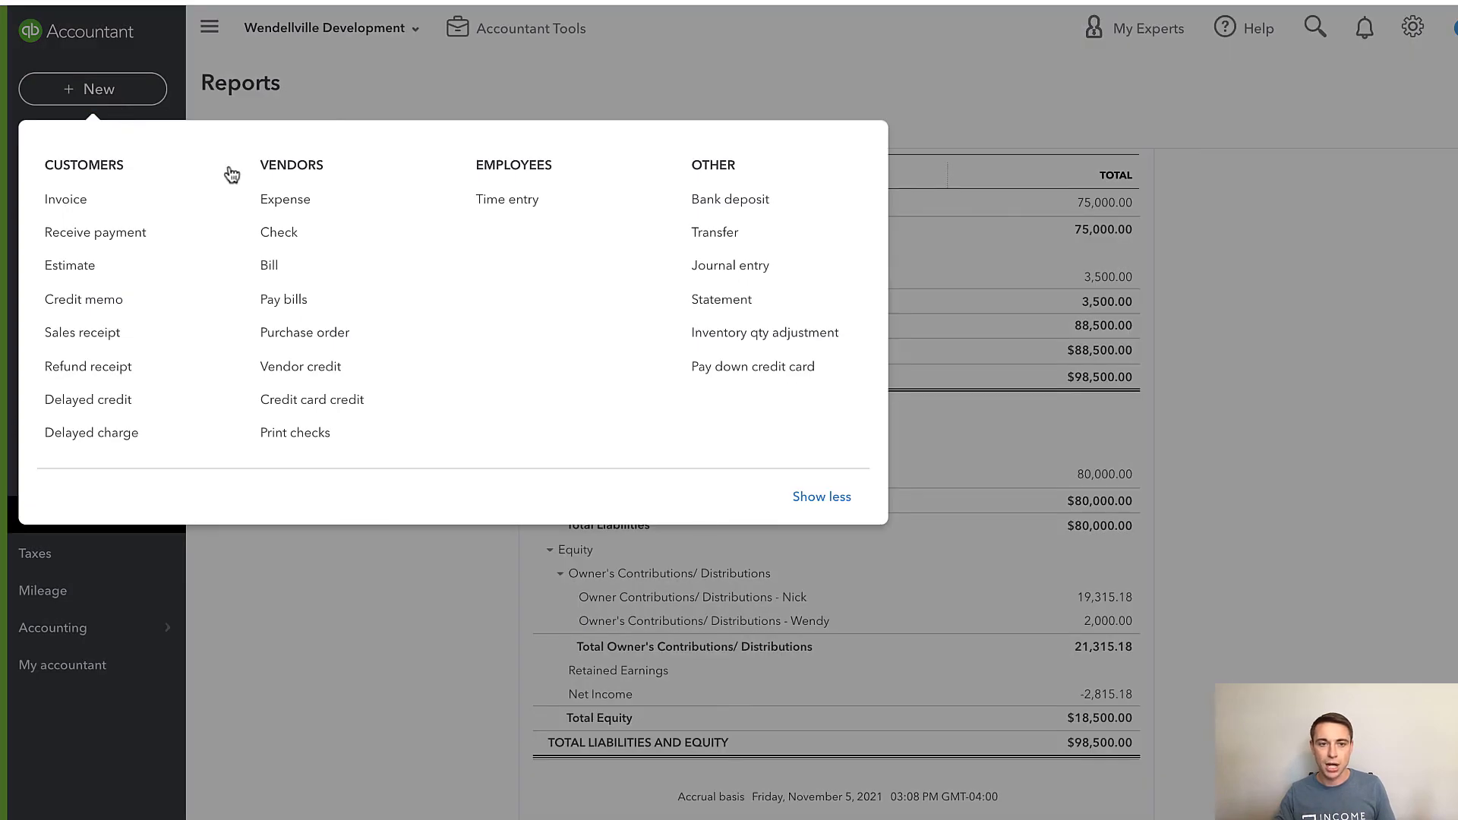
{"action": "left_click", "coordinate": [319, 199]}
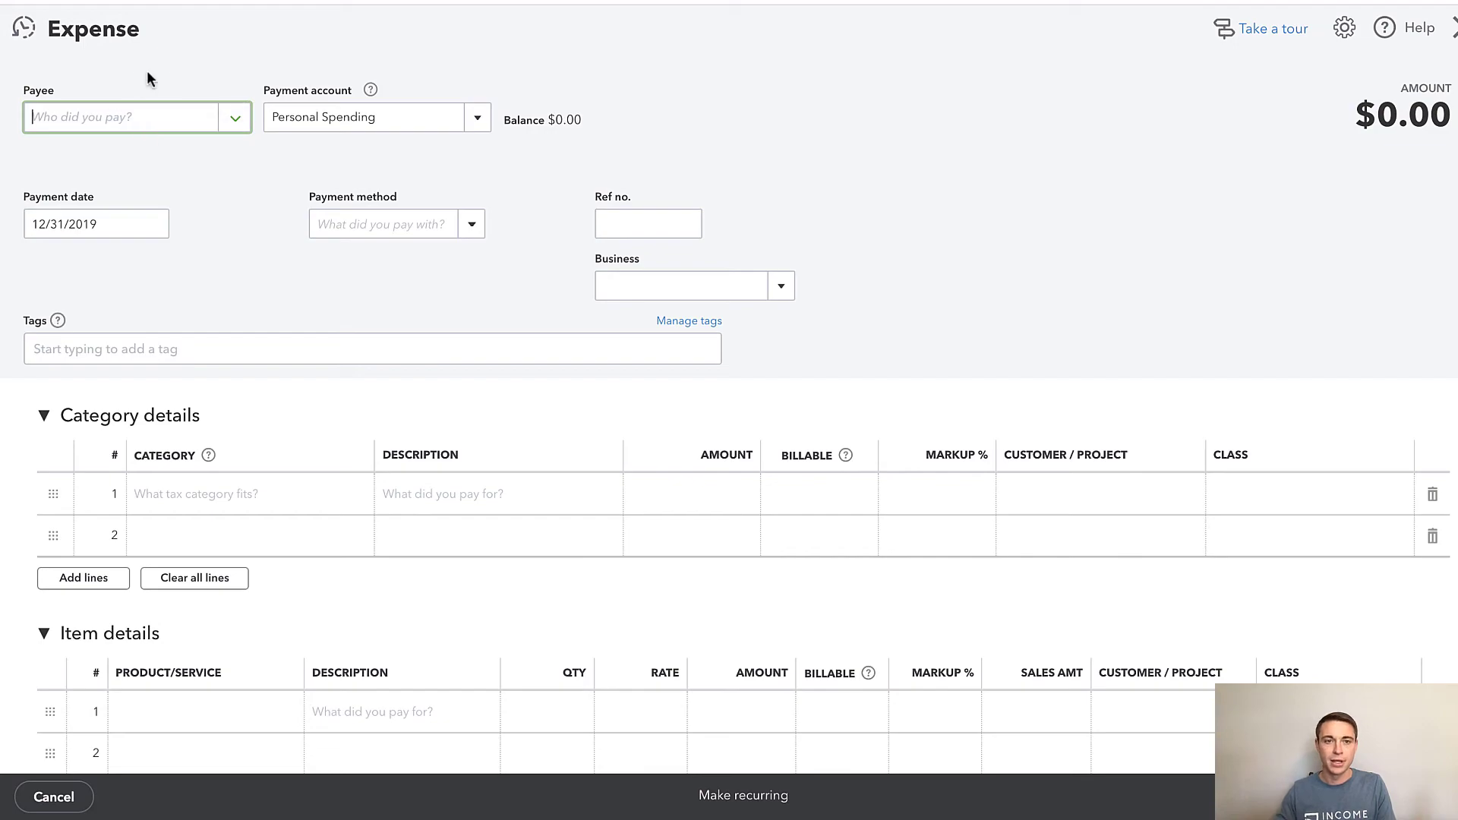
{"action": "left_click", "coordinate": [402, 122]}
{"action": "type", "text": "bank"}
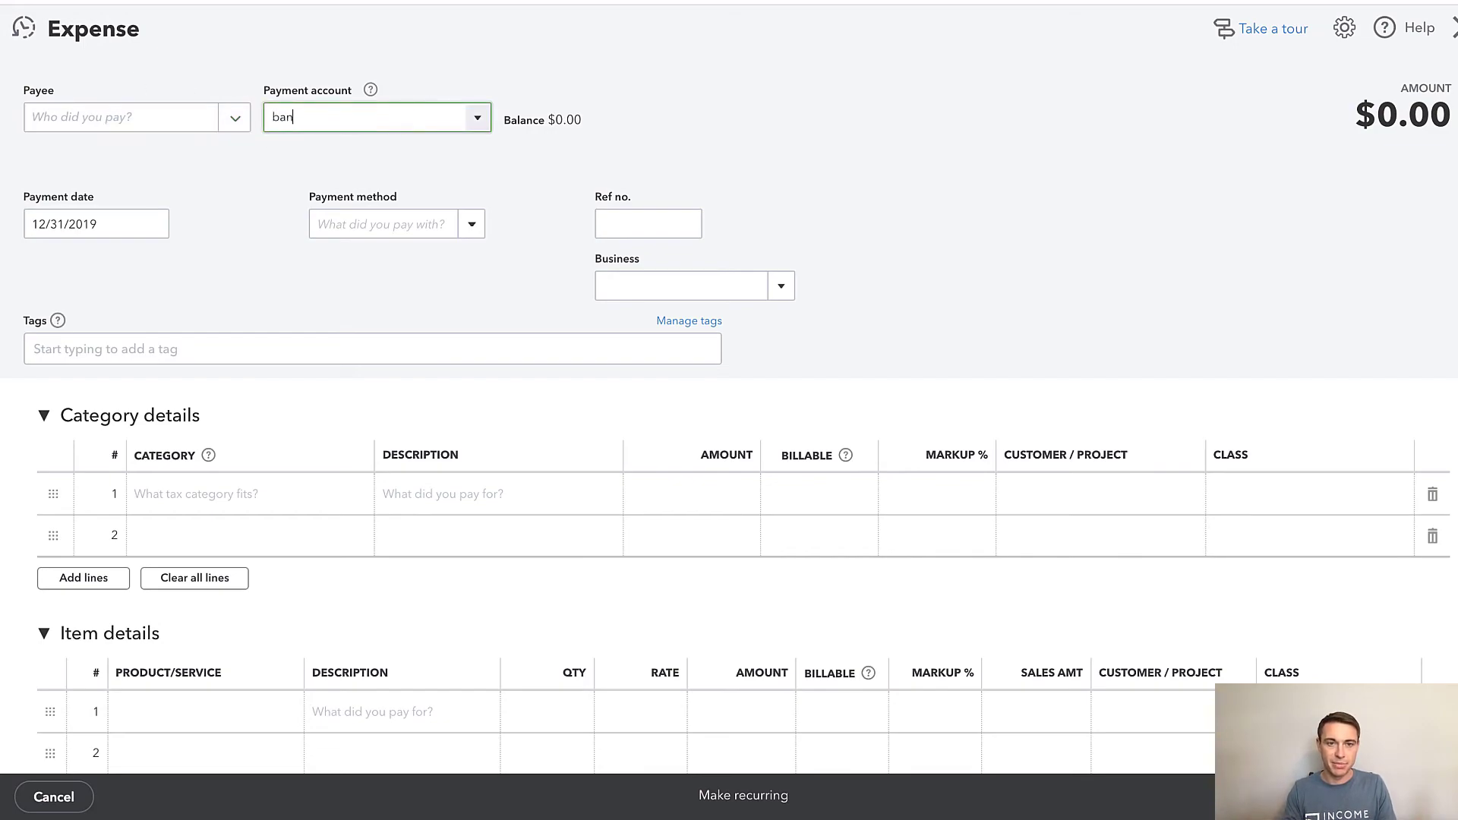
{"action": "left_click", "coordinate": [389, 182]}
- Enter 1,500.00 on the first category line under an owner's sub-account of Owner's Contributions/ Distributions
{"action": "scroll", "coordinate": [219, 285], "scroll_direction": "down", "scroll_amount": 2}
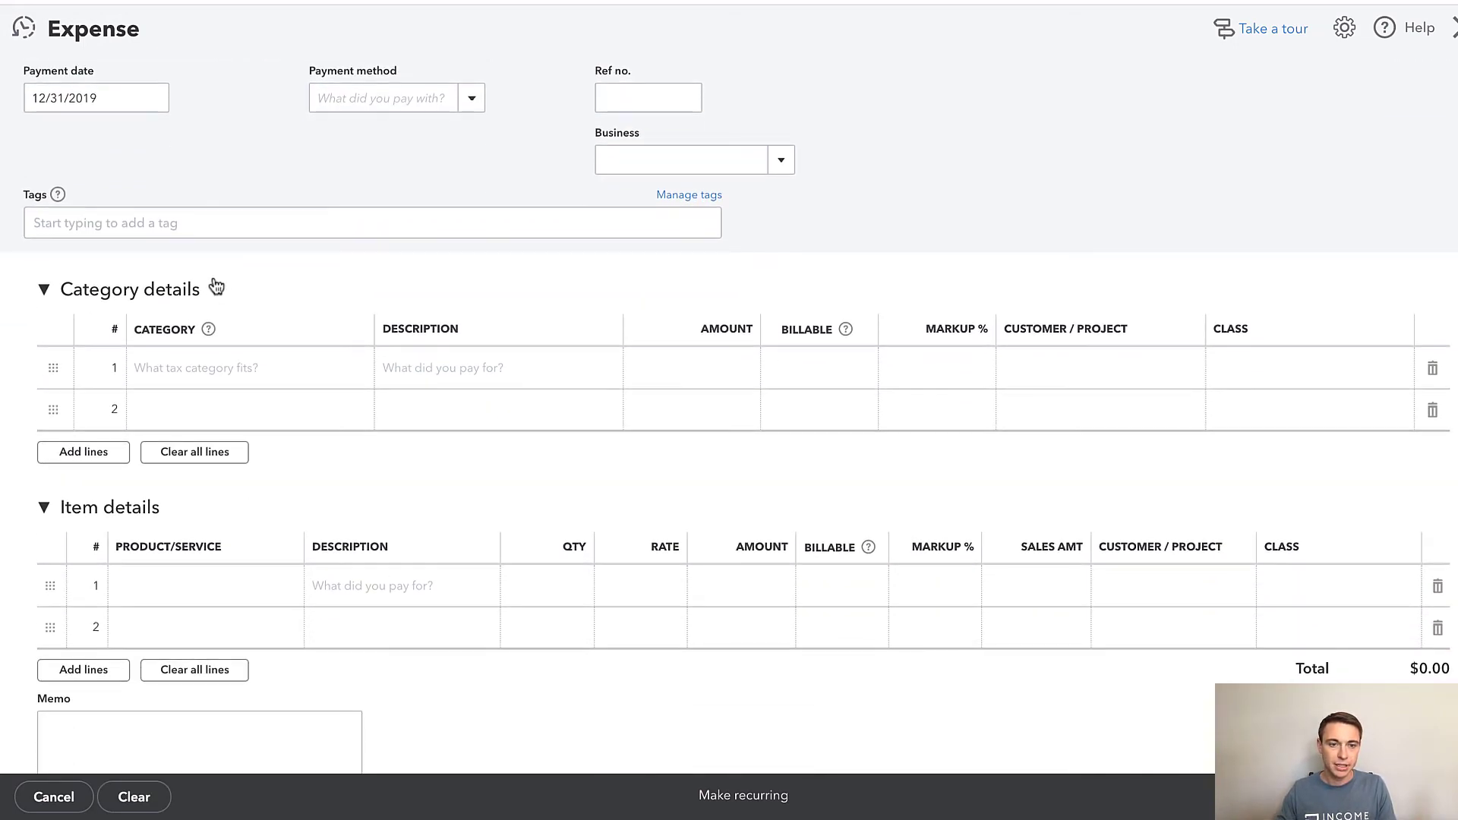
{"action": "left_click", "coordinate": [187, 369]}
{"action": "type", "text": "owner"}
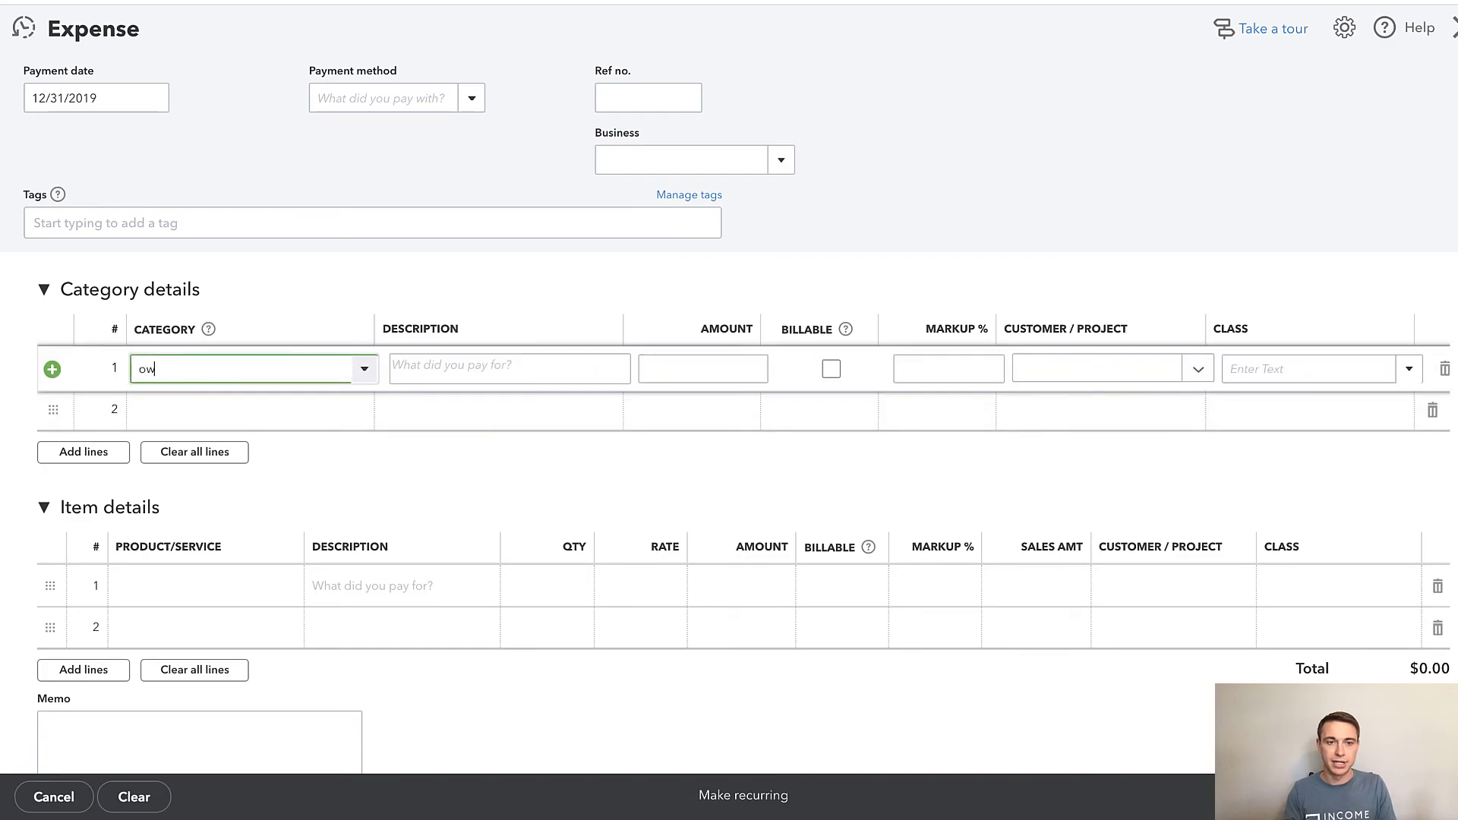
{"action": "key", "text": "Tab"}
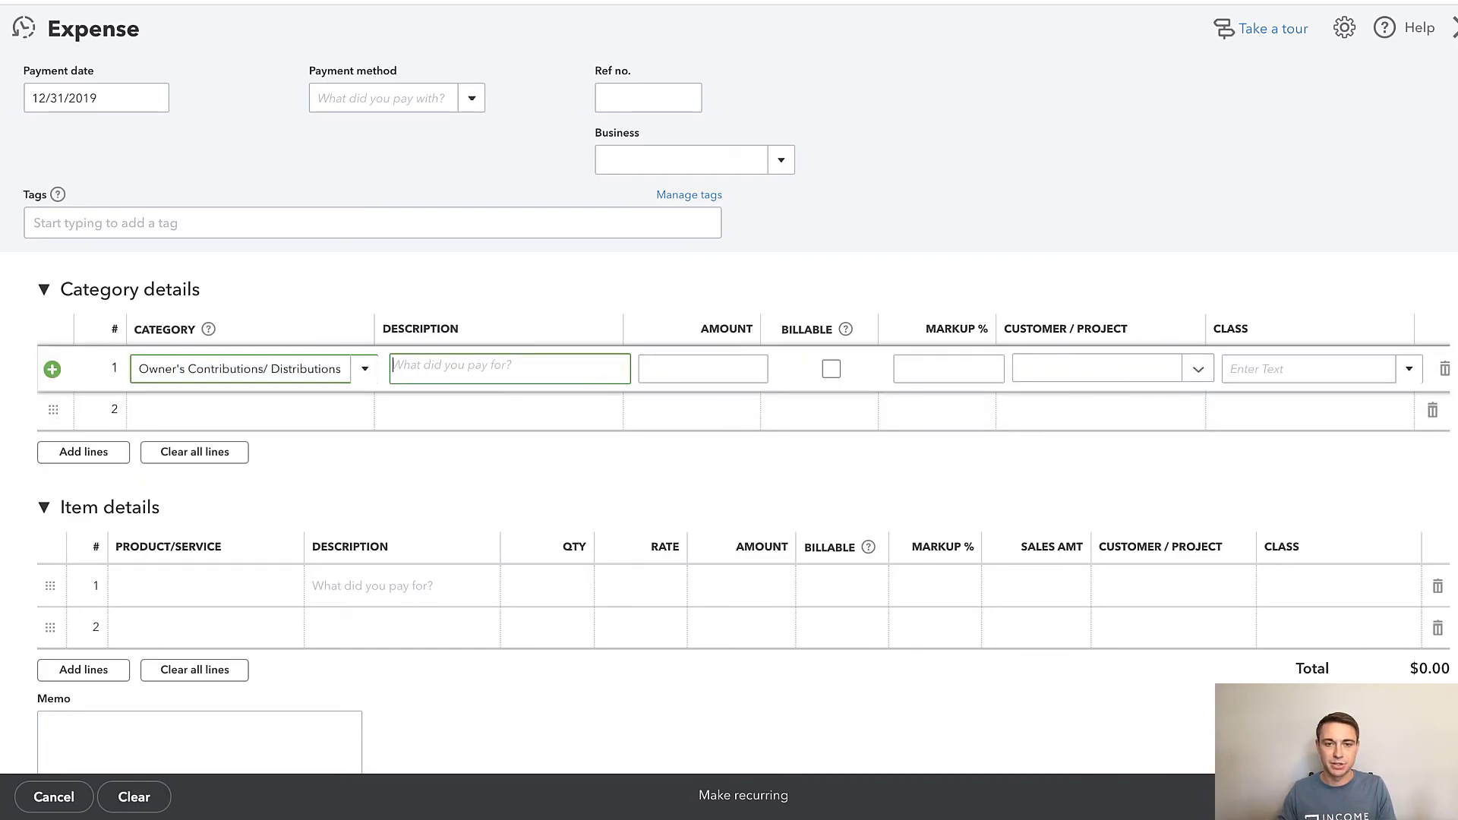
{"action": "key", "text": "Tab"}
{"action": "type", "text": "1500"}
{"action": "key", "text": "Tab"}
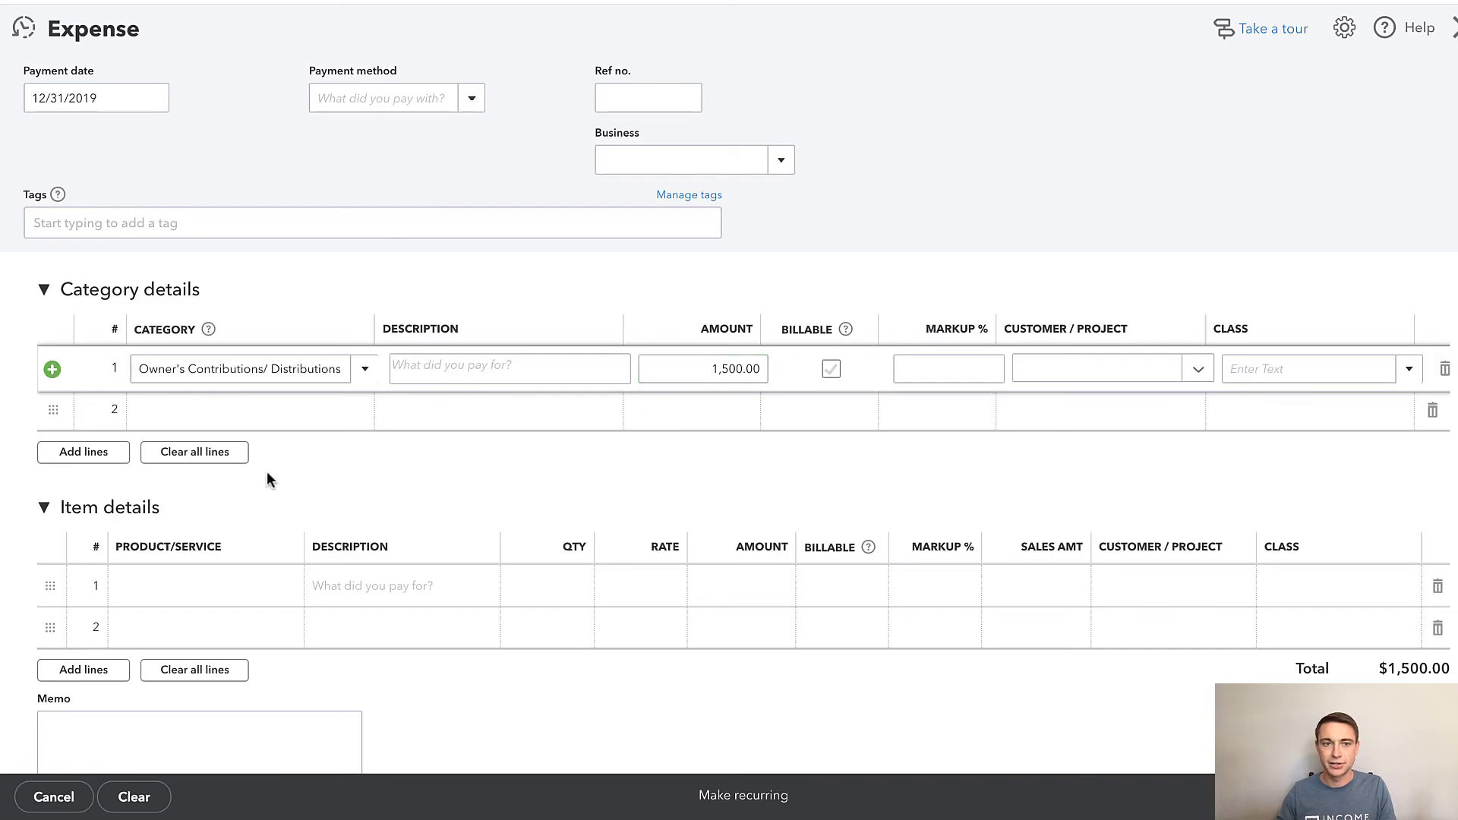
- Save the owner distribution expense without a class and review the Balance Sheet
{"action": "scroll", "coordinate": [259, 455], "scroll_direction": "up", "scroll_amount": 2}
{"action": "key", "text": "ctrl+alt+s"}
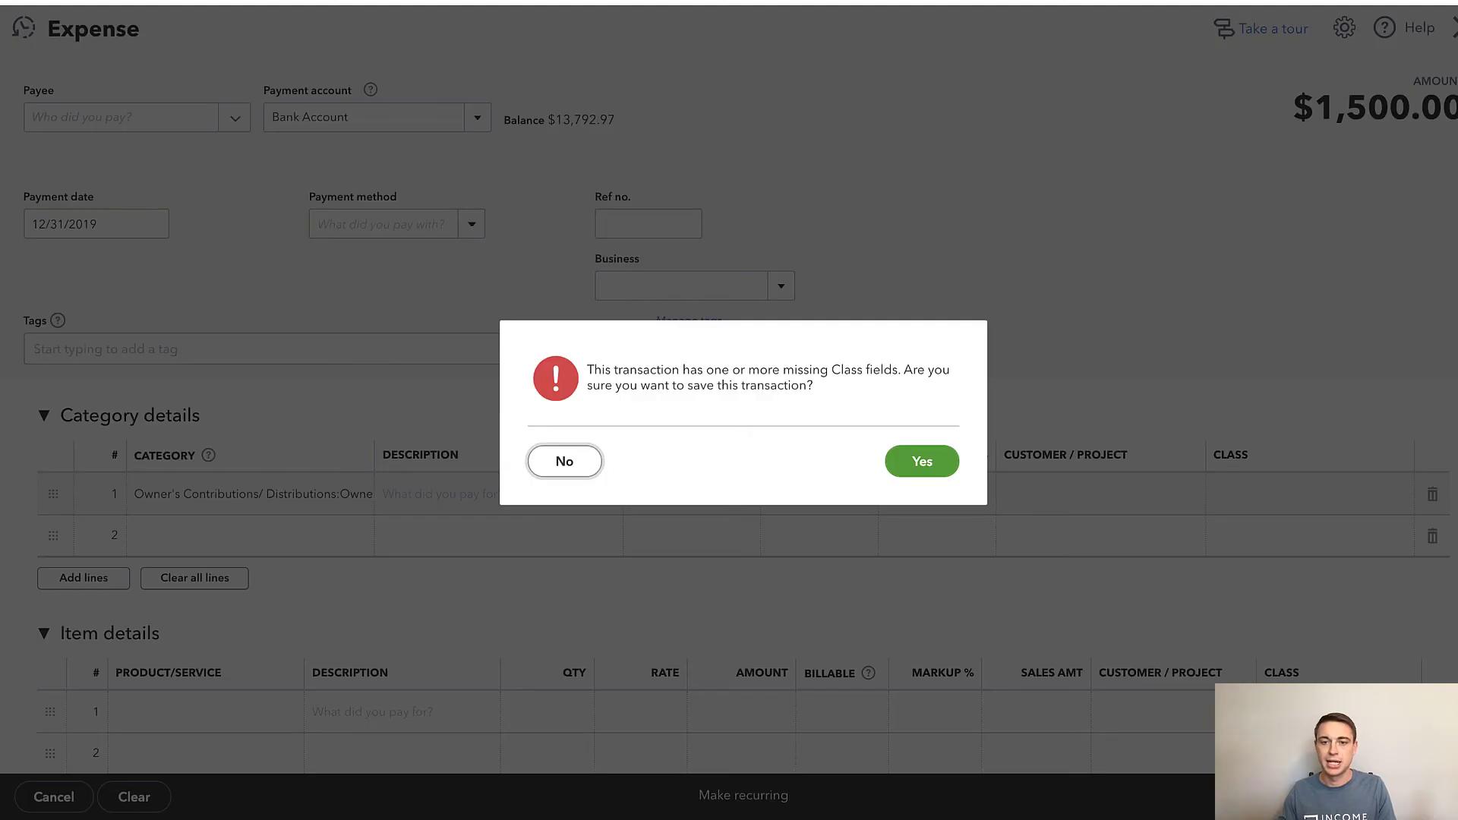
{"action": "left_click", "coordinate": [922, 461]}
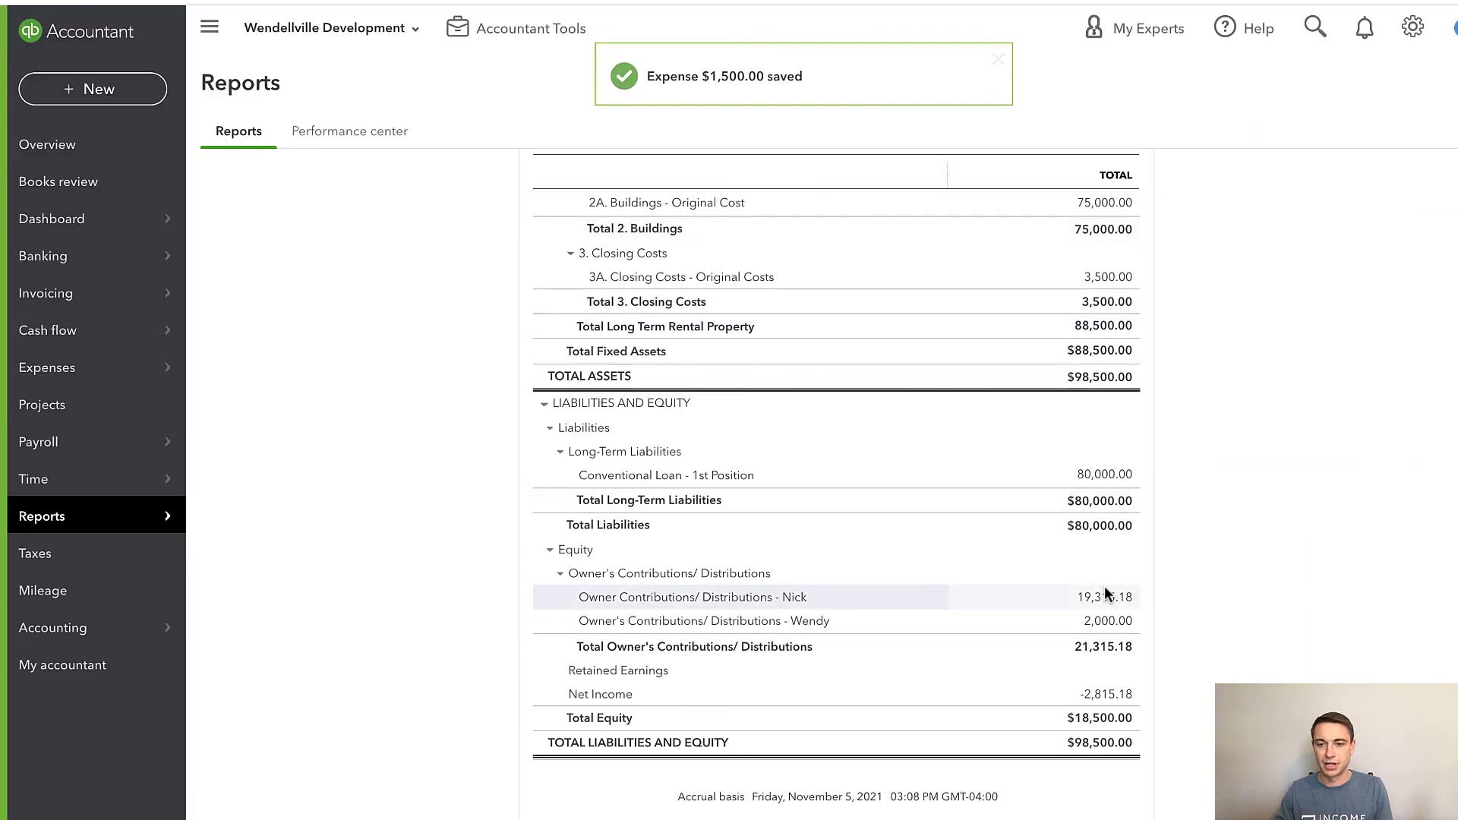
{"action": "scroll", "coordinate": [1106, 611], "scroll_direction": "down", "scroll_amount": 10}
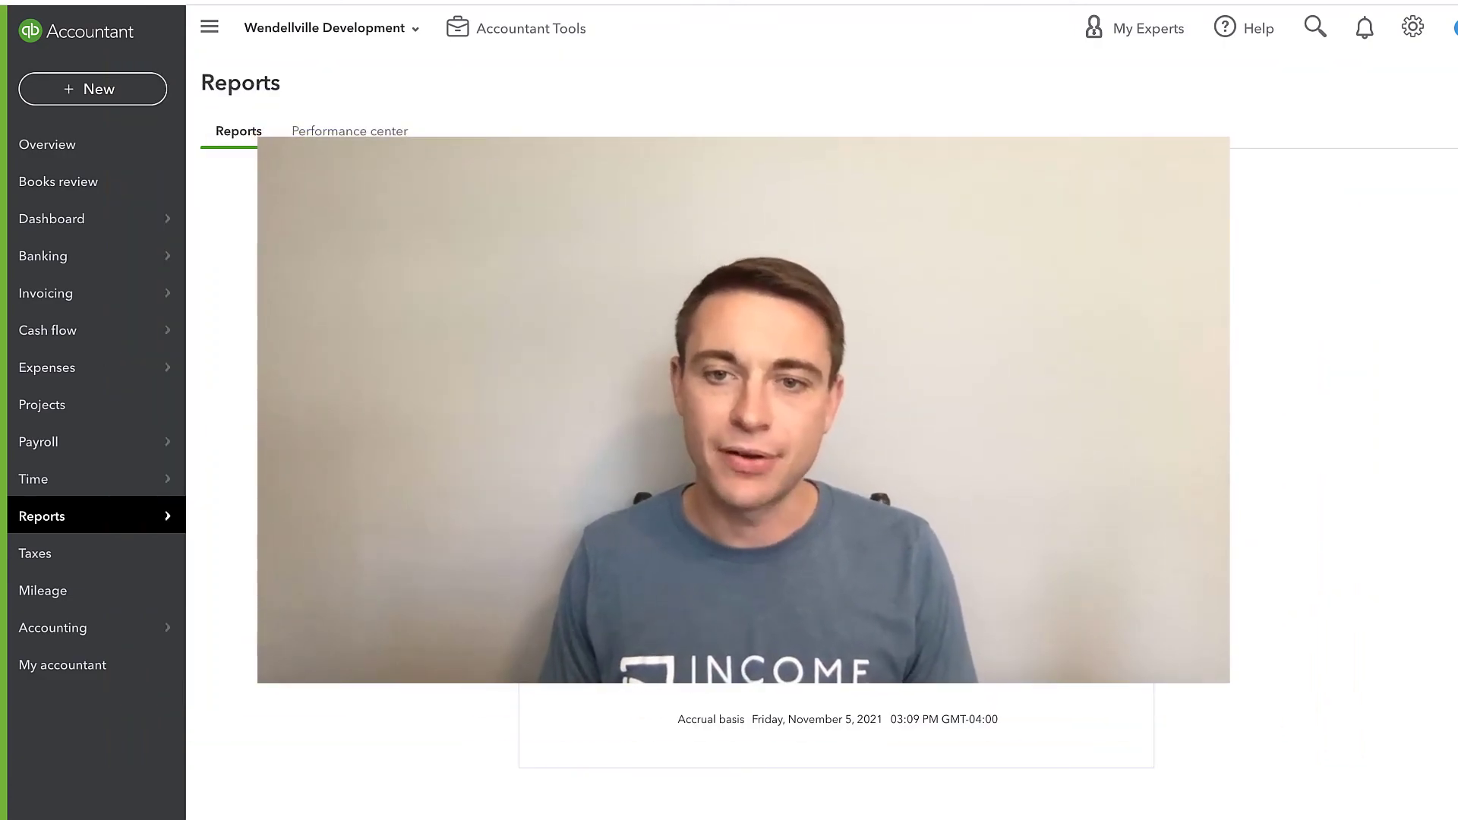
{"action": "scroll", "coordinate": [835, 752], "scroll_direction": "up", "scroll_amount": 10}
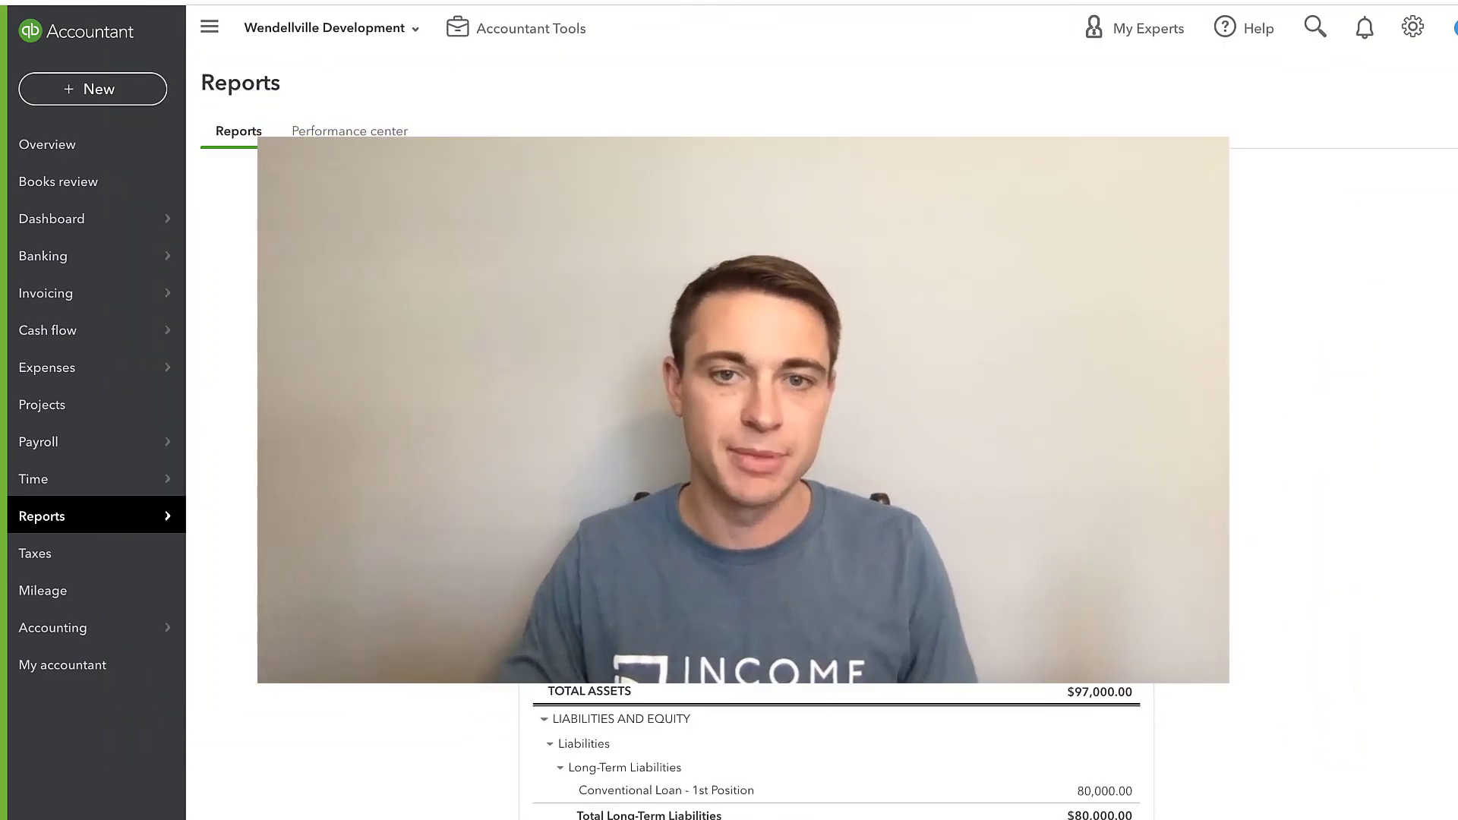